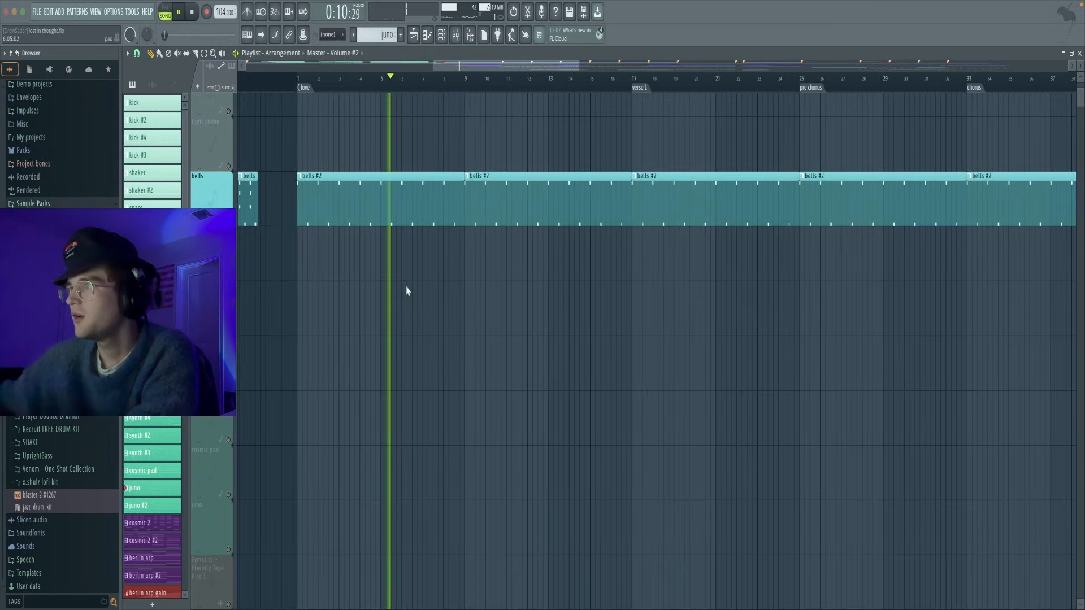
Solo the Cymatics Eternity Vinyl Noise 3 track and play it back from bar 1
{"action": "key", "text": "space"}
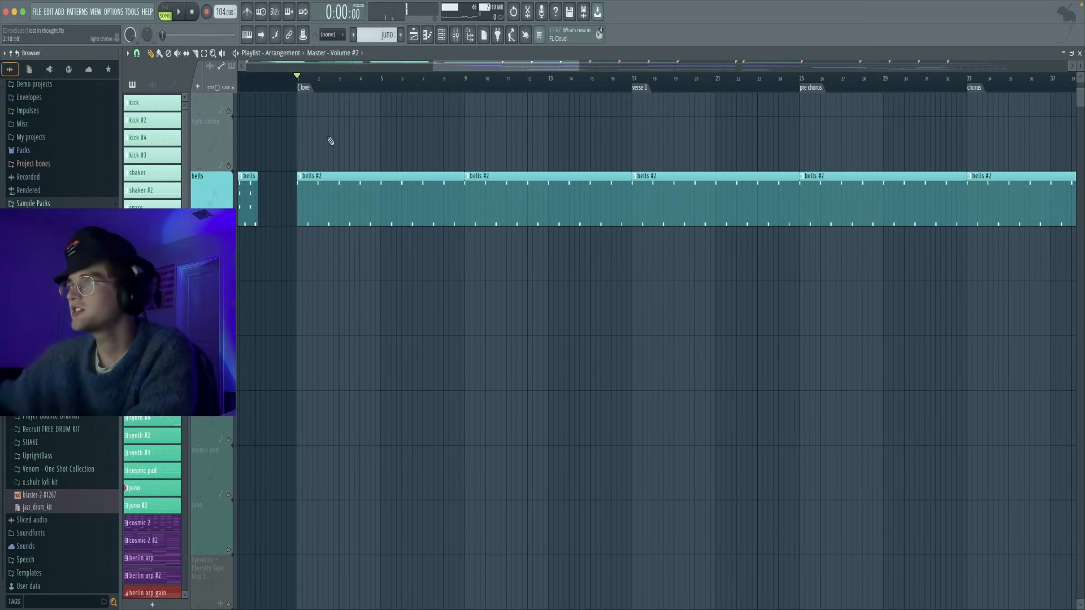
{"action": "scroll", "coordinate": [371, 209], "scroll_direction": "down", "scroll_amount": 7}
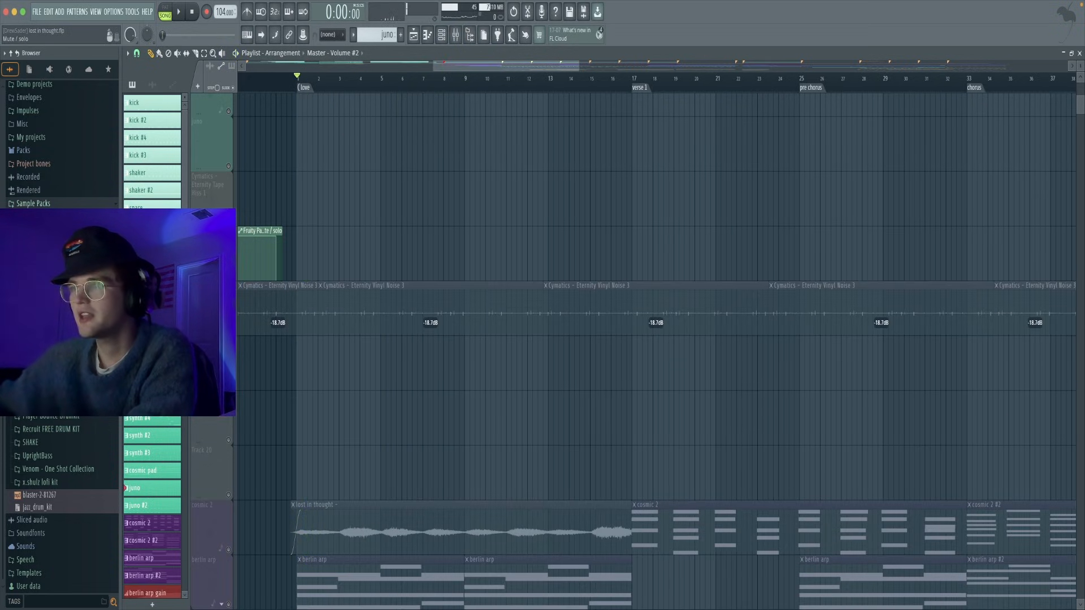
{"action": "key", "text": "space"}
{"action": "scroll", "coordinate": [198, 417], "scroll_direction": "down", "scroll_amount": 2}
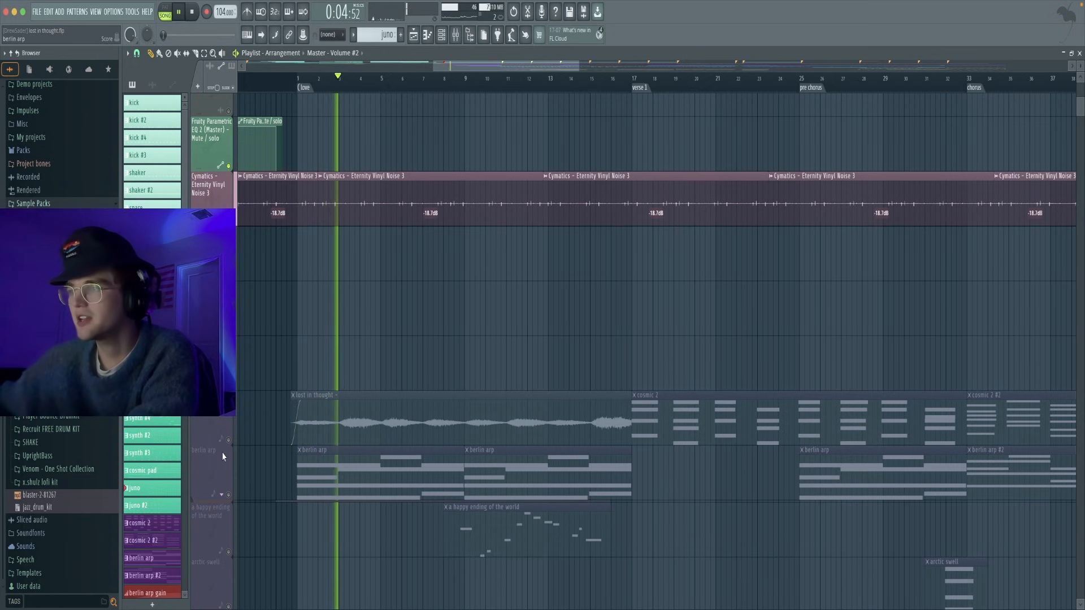
Solo the cosmic 2 track, inspect its Cosmic 2 Lite instrument and listen to the track's intro section
{"action": "left_click", "coordinate": [229, 378]}
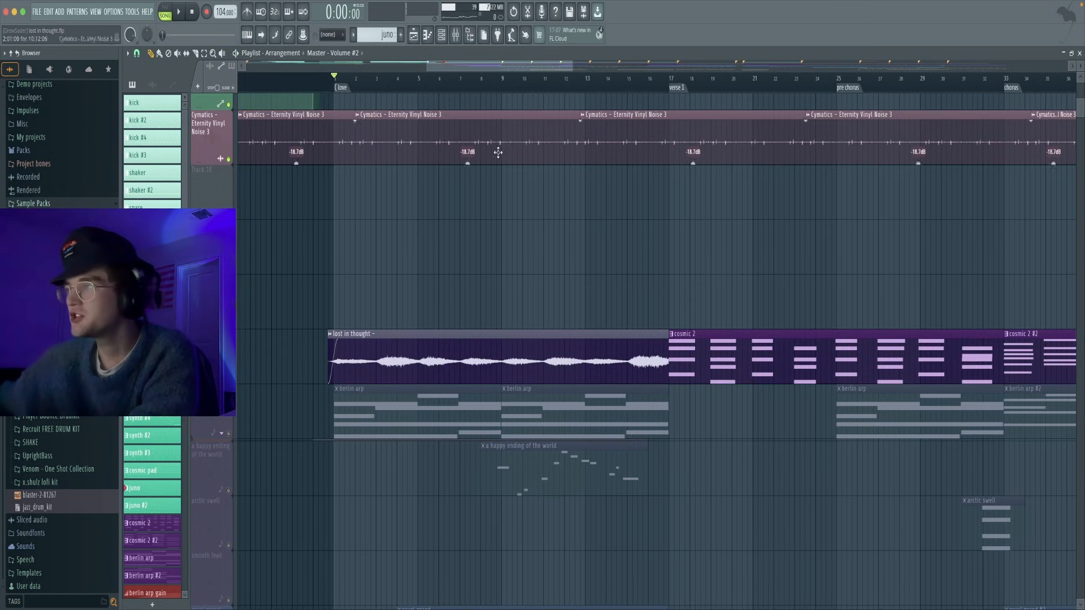
{"action": "key", "text": "F6"}
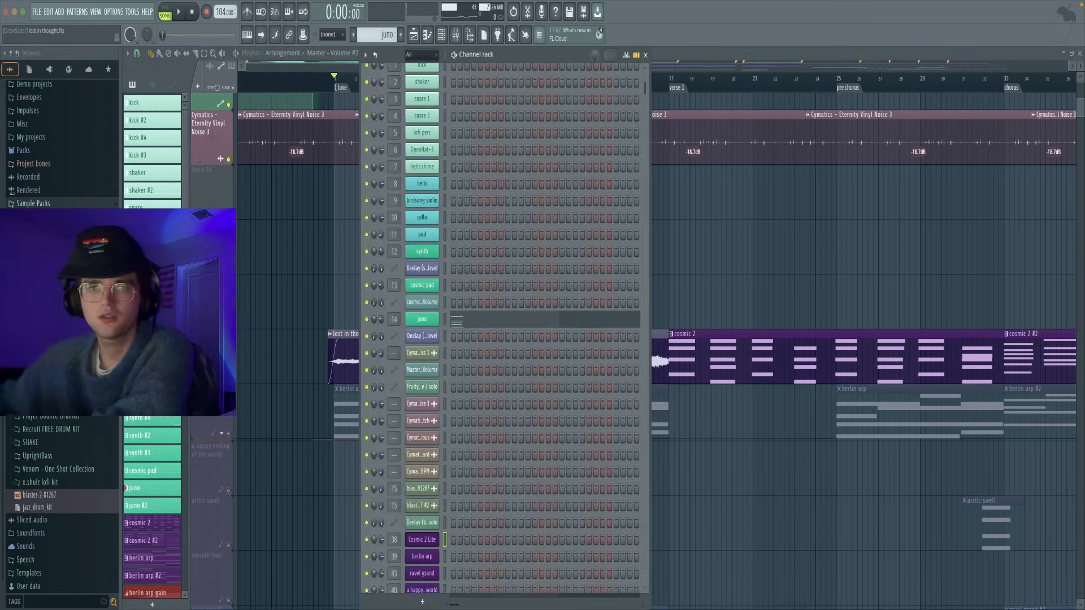
{"action": "left_click", "coordinate": [423, 539]}
{"action": "left_click_drag", "start_coordinate": [649, 117], "coordinate": [795, 112]}
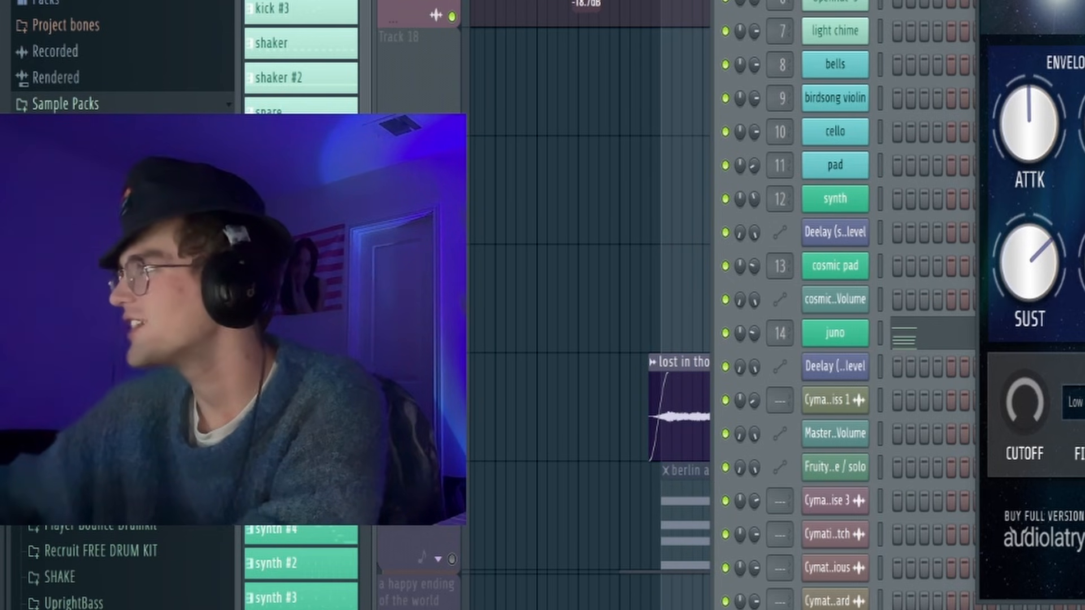
{"action": "left_click_drag", "start_coordinate": [1074, 2], "coordinate": [747, 53]}
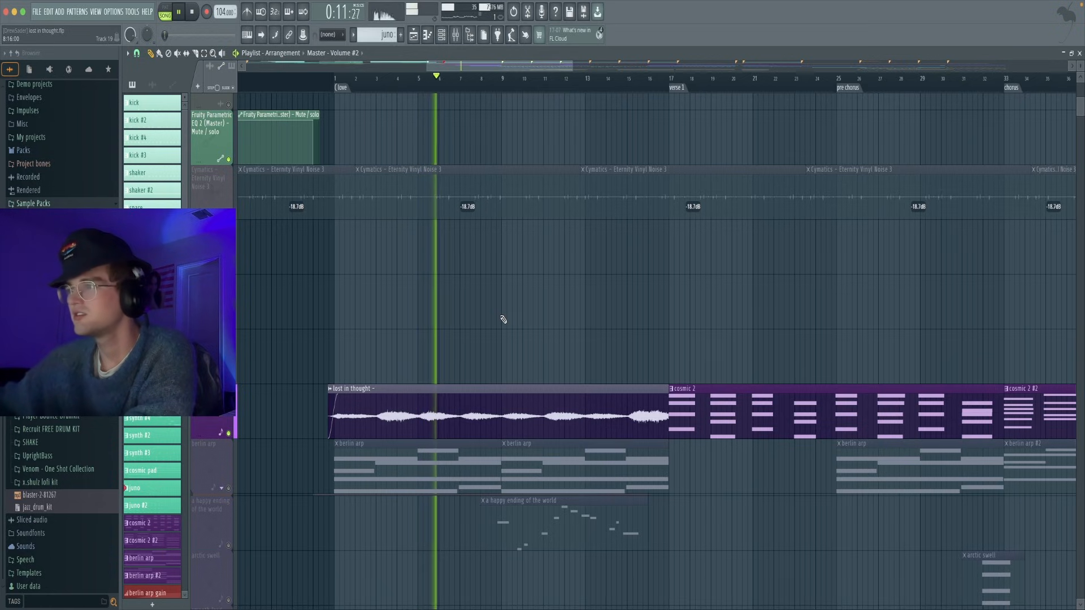
{"action": "scroll", "coordinate": [511, 303], "scroll_direction": "down", "scroll_amount": 4}
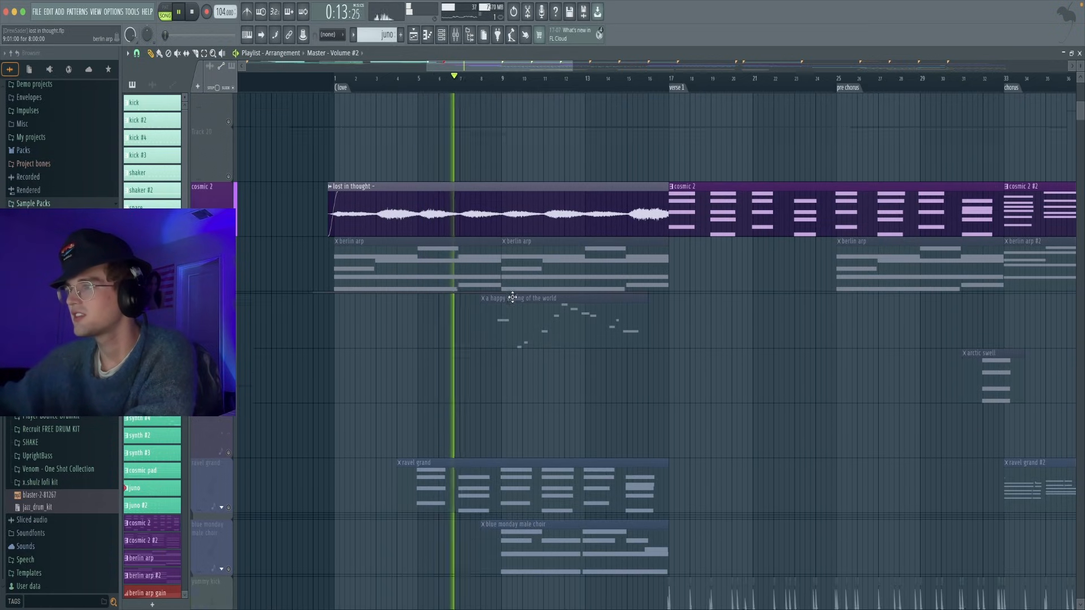
{"action": "scroll", "coordinate": [384, 311], "scroll_direction": "down", "scroll_amount": 3}
{"action": "scroll", "coordinate": [446, 279], "scroll_direction": "up", "scroll_amount": 3}
{"action": "key", "text": "space"}
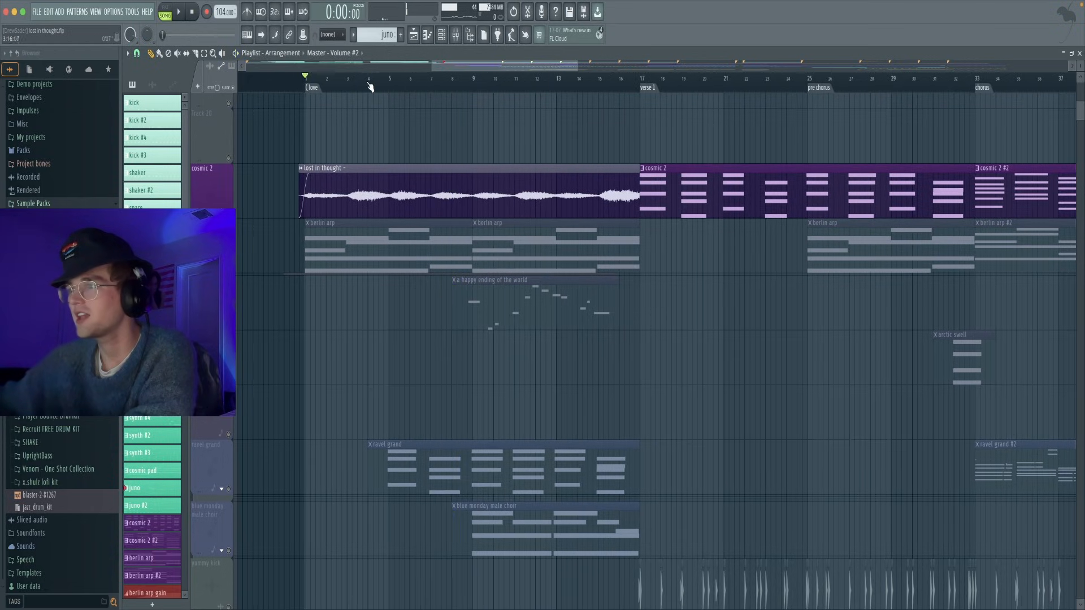
Solo the ravel grand track and inspect its Ravel piano instrument during playback of the intro chords
{"action": "left_click", "coordinate": [232, 493]}
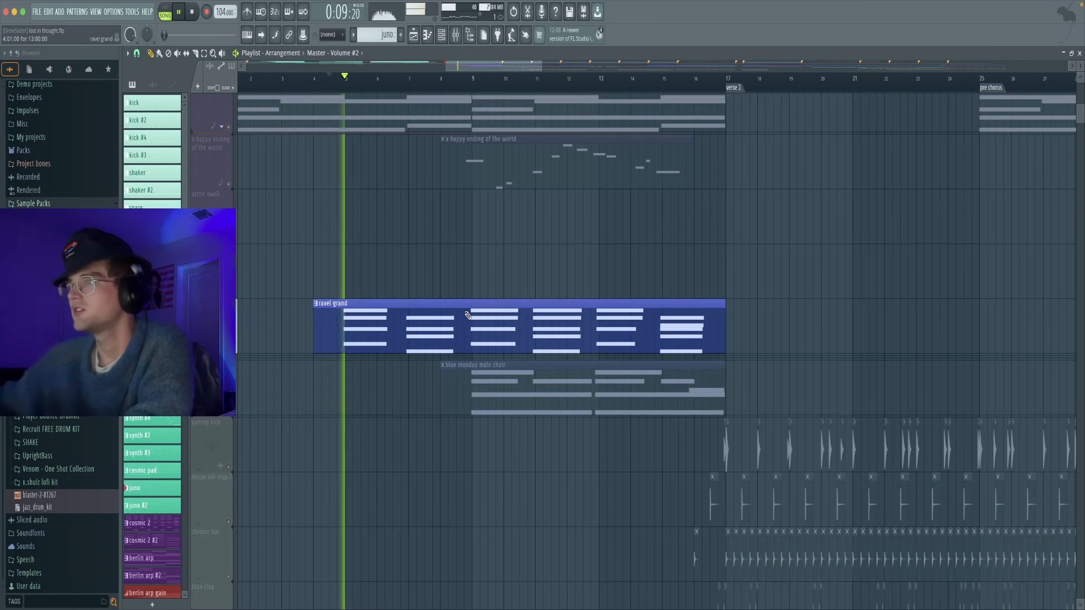
{"action": "left_click", "coordinate": [443, 36]}
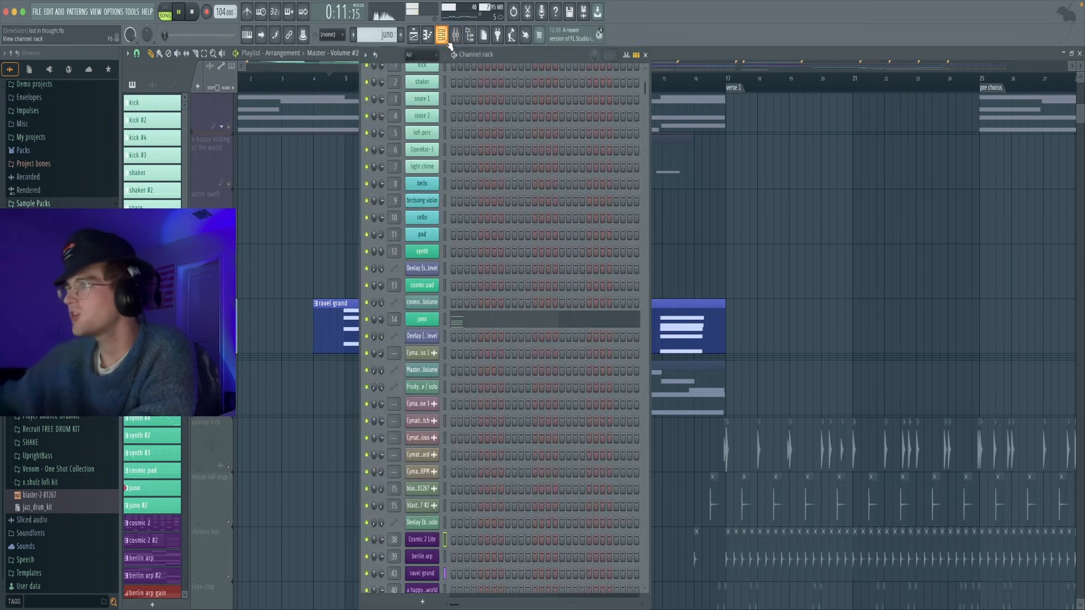
{"action": "scroll", "coordinate": [504, 112], "scroll_direction": "down", "scroll_amount": 7}
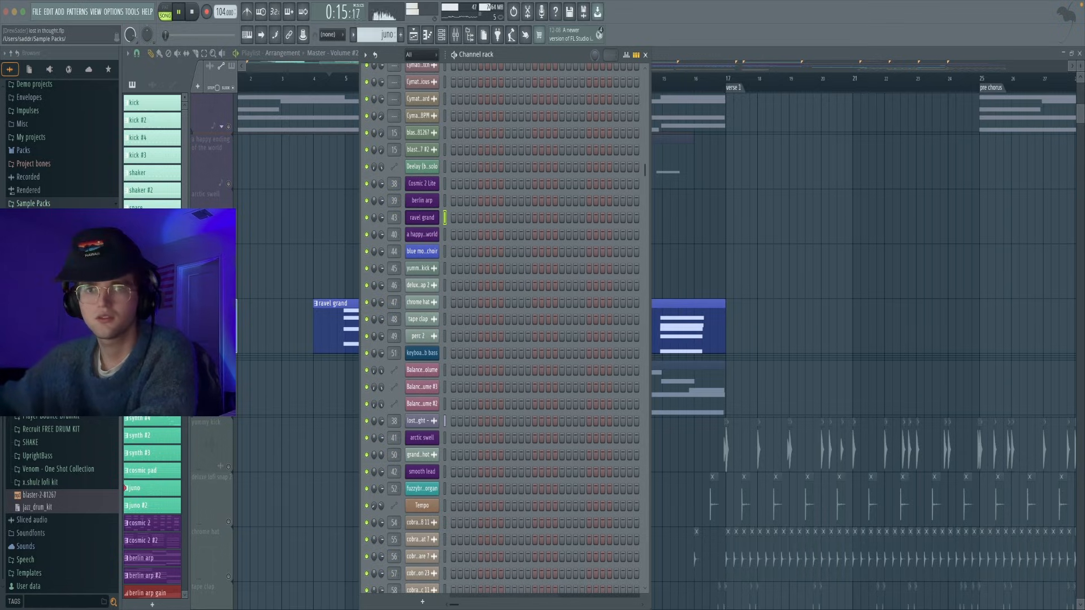
{"action": "left_click", "coordinate": [644, 55]}
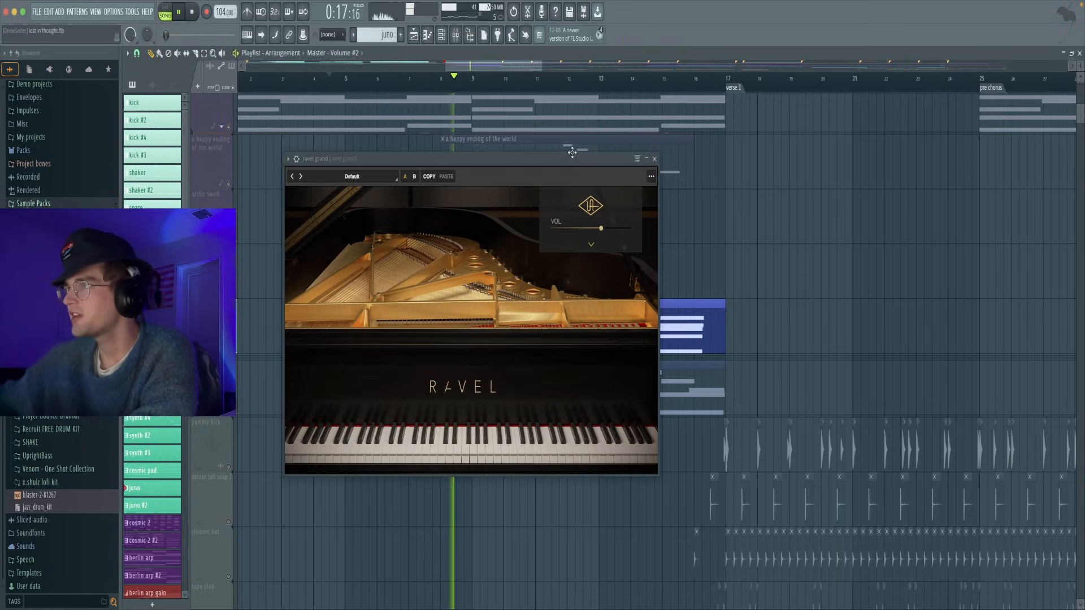
{"action": "left_click_drag", "start_coordinate": [498, 171], "coordinate": [803, 152]}
{"action": "left_click", "coordinate": [959, 140]}
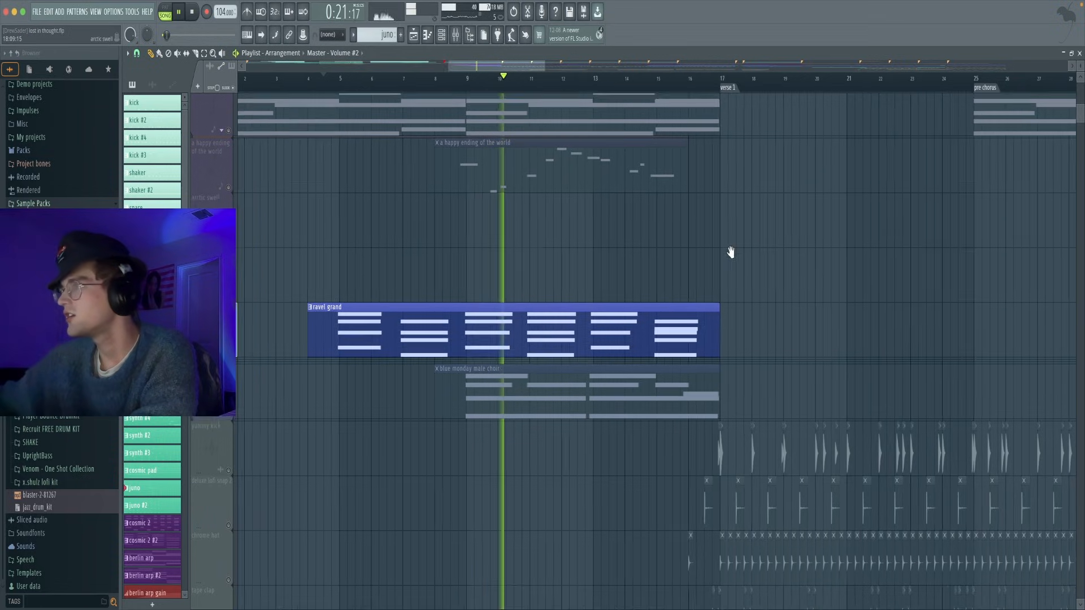
{"action": "scroll", "coordinate": [672, 255], "scroll_direction": "right", "scroll_amount": 3}
{"action": "scroll", "coordinate": [339, 263], "scroll_direction": "left", "scroll_amount": 2}
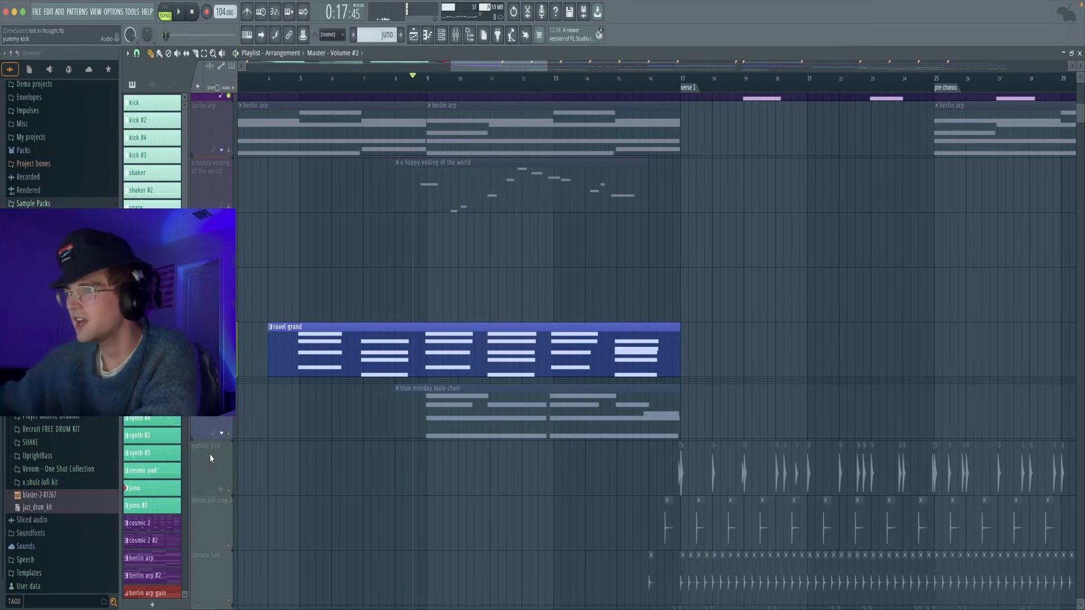
Solo the blue monday male choir track, inspect its instrument and listen to the choir clip before verse 1
{"action": "left_click", "coordinate": [229, 435]}
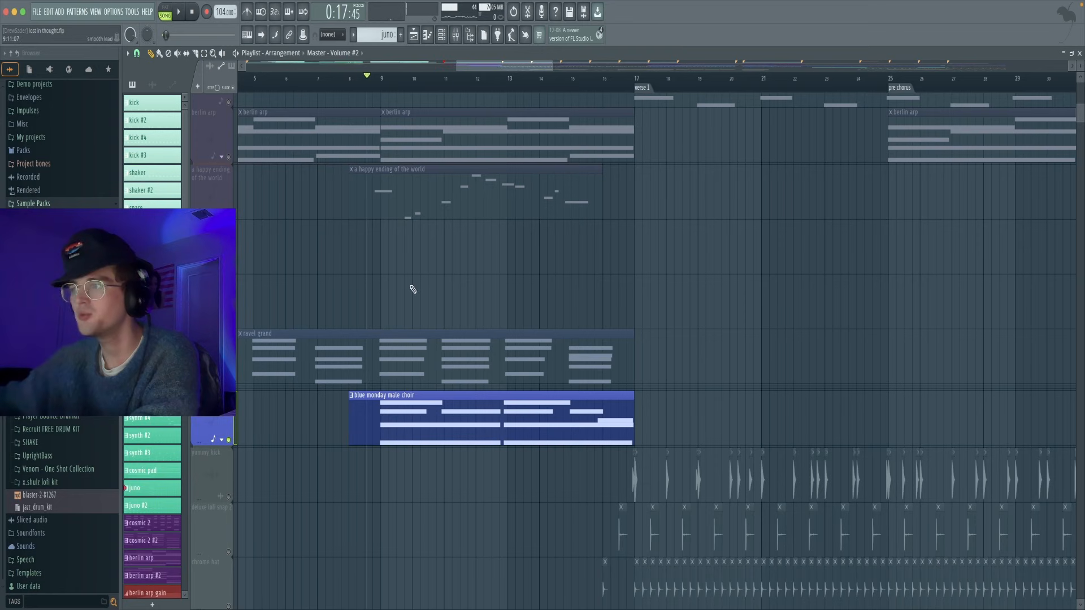
{"action": "left_click", "coordinate": [455, 35]}
{"action": "left_click", "coordinate": [456, 35]}
{"action": "left_click", "coordinate": [442, 35]}
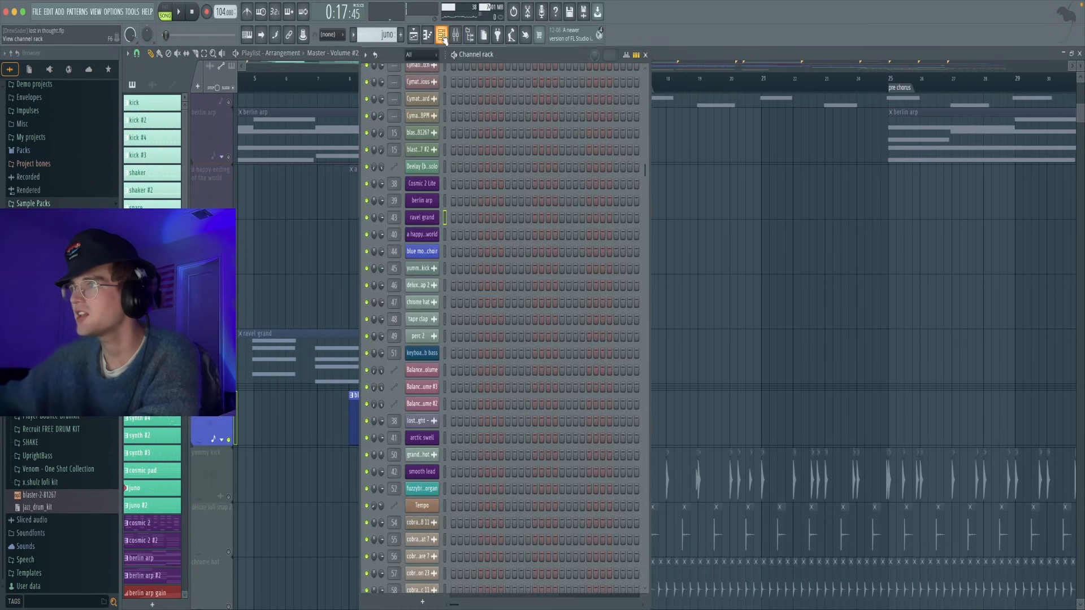
{"action": "left_click", "coordinate": [423, 252]}
{"action": "left_click_drag", "start_coordinate": [477, 139], "coordinate": [532, 161]}
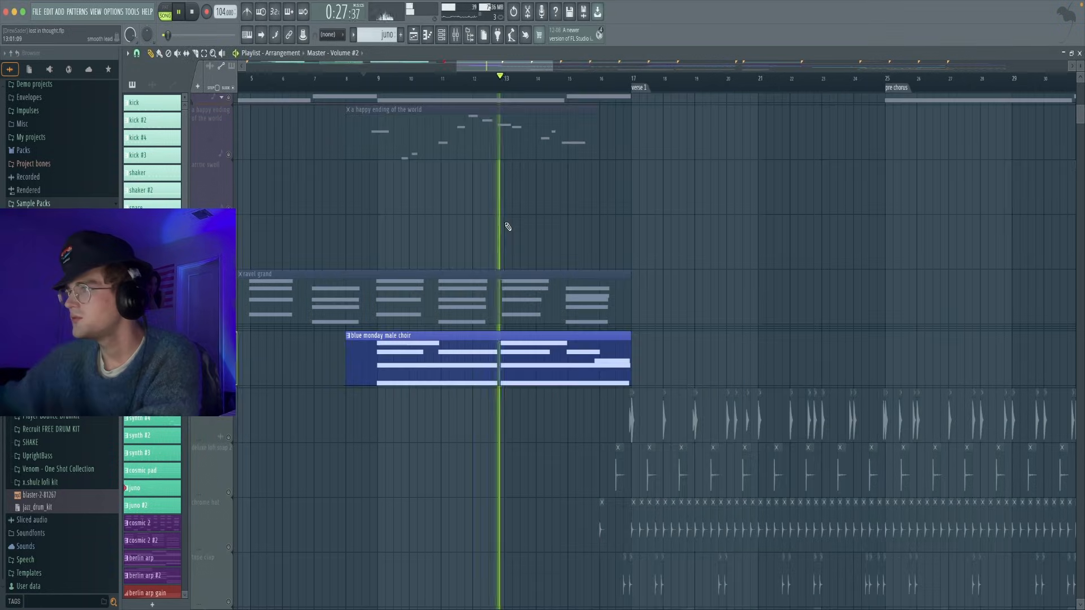
{"action": "mouse_move", "coordinate": [518, 223]}
{"action": "left_mouse_down"}
{"action": "mouse_move", "coordinate": [617, 237]}
{"action": "mouse_move", "coordinate": [538, 226]}
{"action": "left_mouse_up"}
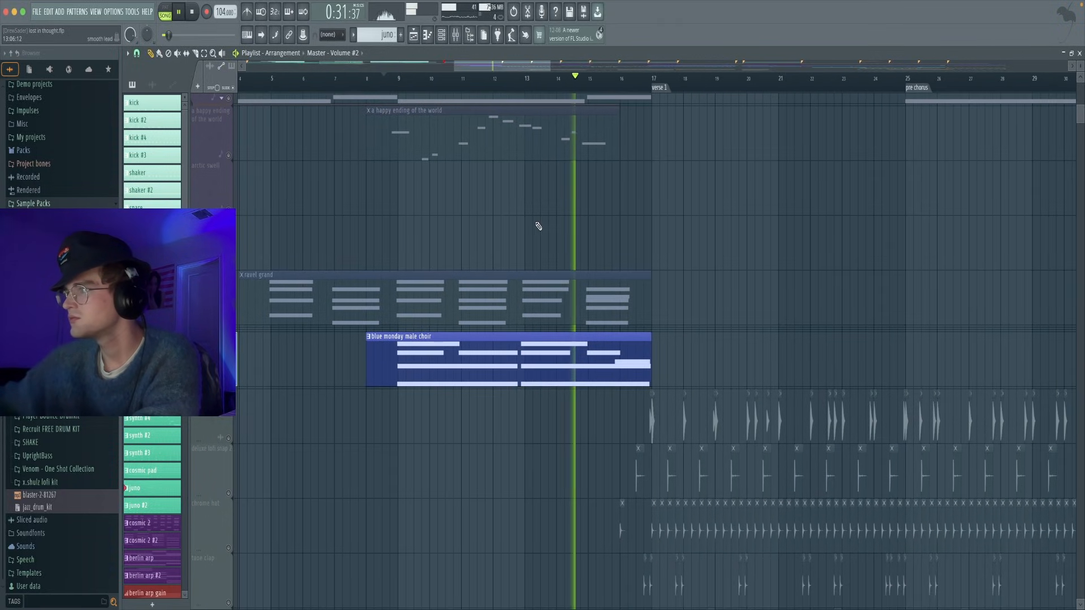
Solo the berlin arp track with its gain automation and listen to the intro, including the part after bar 9
{"action": "scroll", "coordinate": [561, 233], "scroll_direction": "down", "scroll_amount": 3, "text": "ctrl"}
{"action": "scroll", "coordinate": [569, 230], "scroll_direction": "down", "scroll_amount": 3}
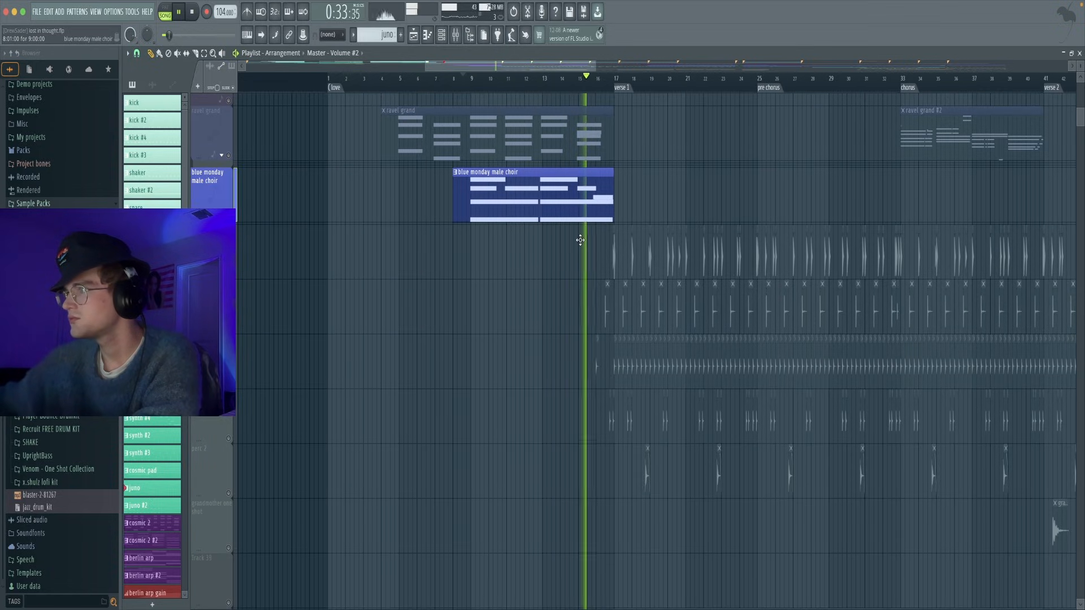
{"action": "scroll", "coordinate": [582, 246], "scroll_direction": "up", "scroll_amount": 6}
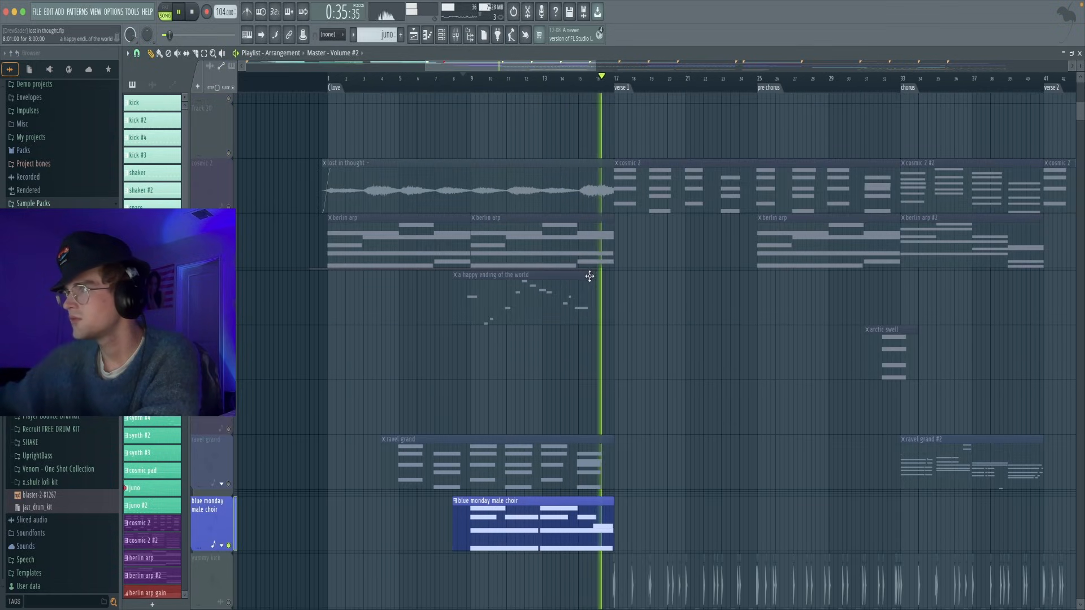
{"action": "scroll", "coordinate": [588, 275], "scroll_direction": "up", "scroll_amount": 6}
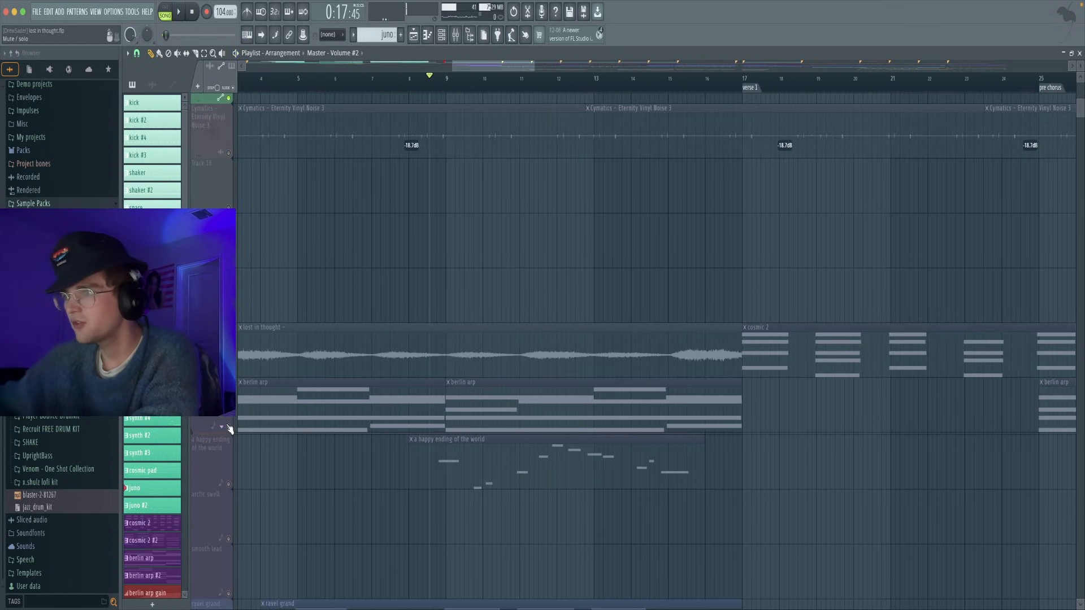
{"action": "left_click", "coordinate": [229, 428]}
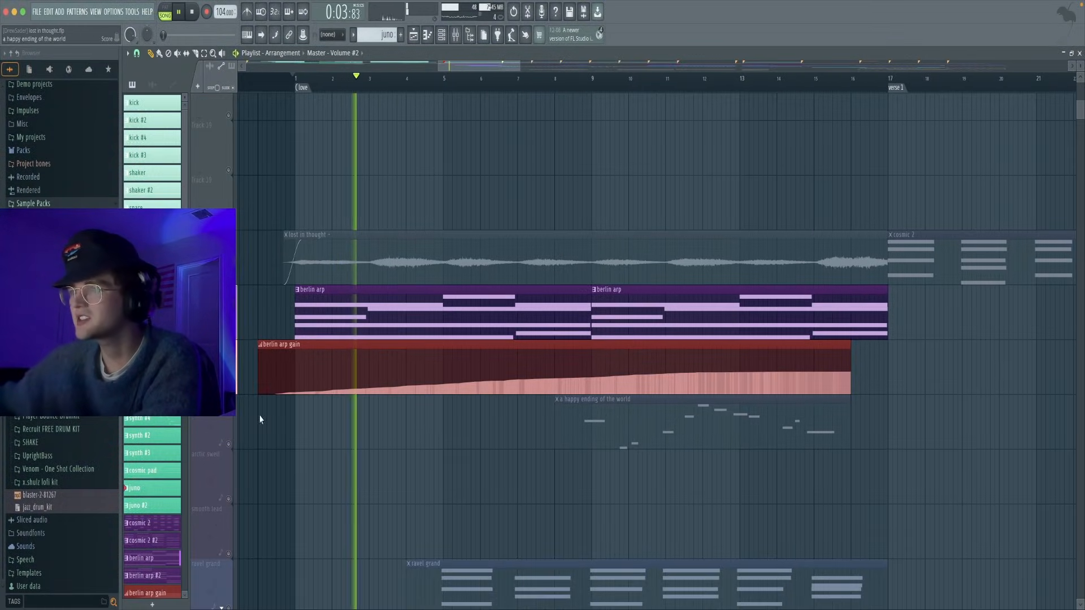
{"action": "left_click", "coordinate": [630, 79]}
{"action": "left_click_drag", "start_coordinate": [560, 170], "coordinate": [302, 192]}
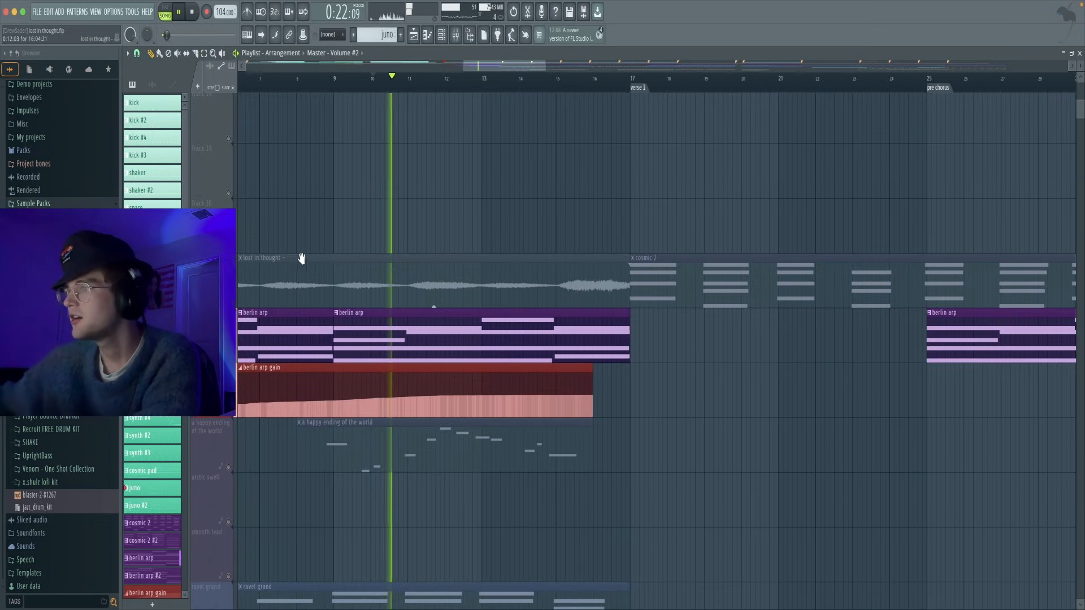
{"action": "left_click_drag", "start_coordinate": [420, 455], "coordinate": [466, 390]}
{"action": "left_click_drag", "start_coordinate": [475, 239], "coordinate": [520, 186]}
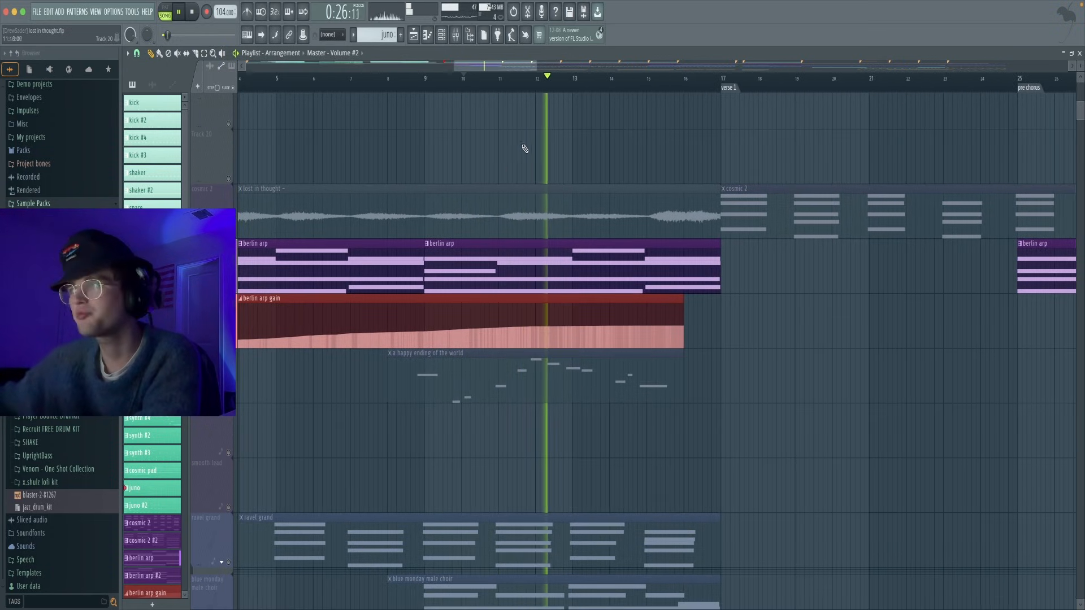
{"action": "left_click_drag", "start_coordinate": [527, 150], "coordinate": [580, 151]}
{"action": "key", "text": "space"}
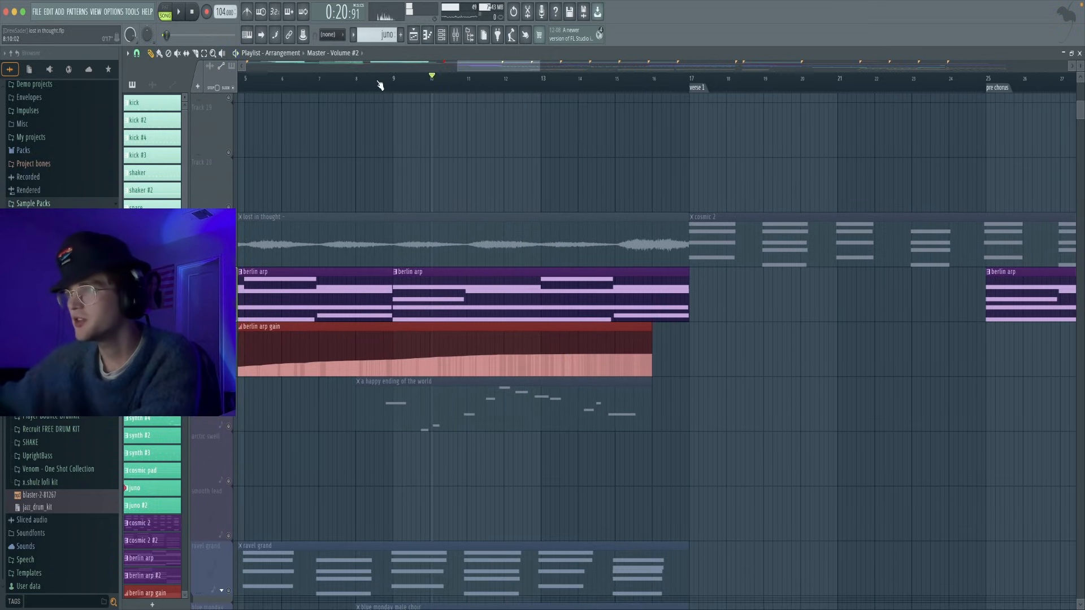
Solo the a happy ending of the world track and inspect its Vital synth settings
{"action": "right_click", "coordinate": [230, 426]}
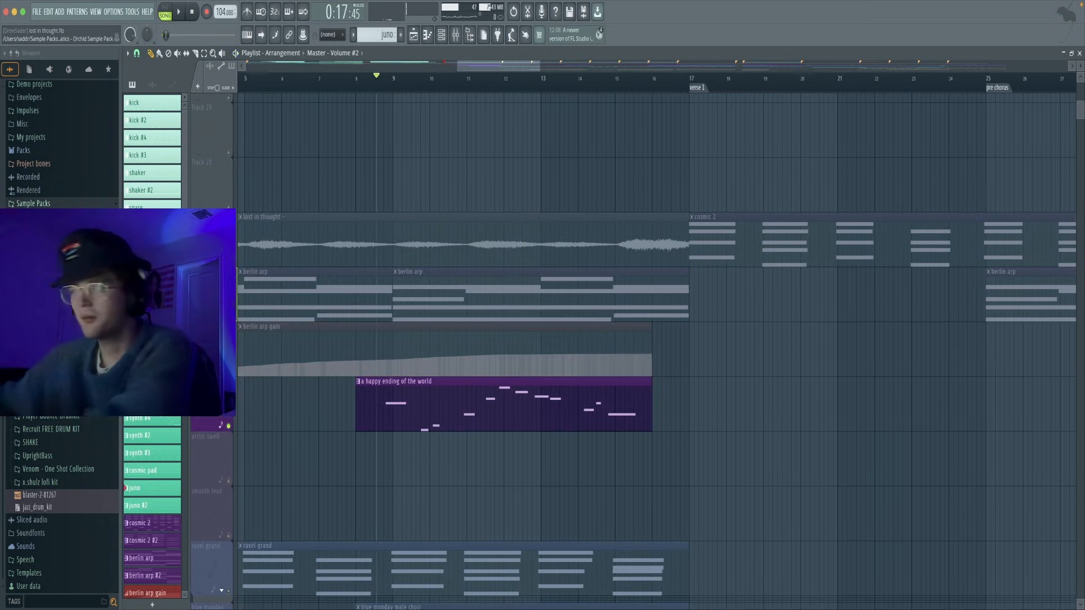
{"action": "left_click", "coordinate": [444, 38]}
{"action": "left_click", "coordinate": [449, 164]}
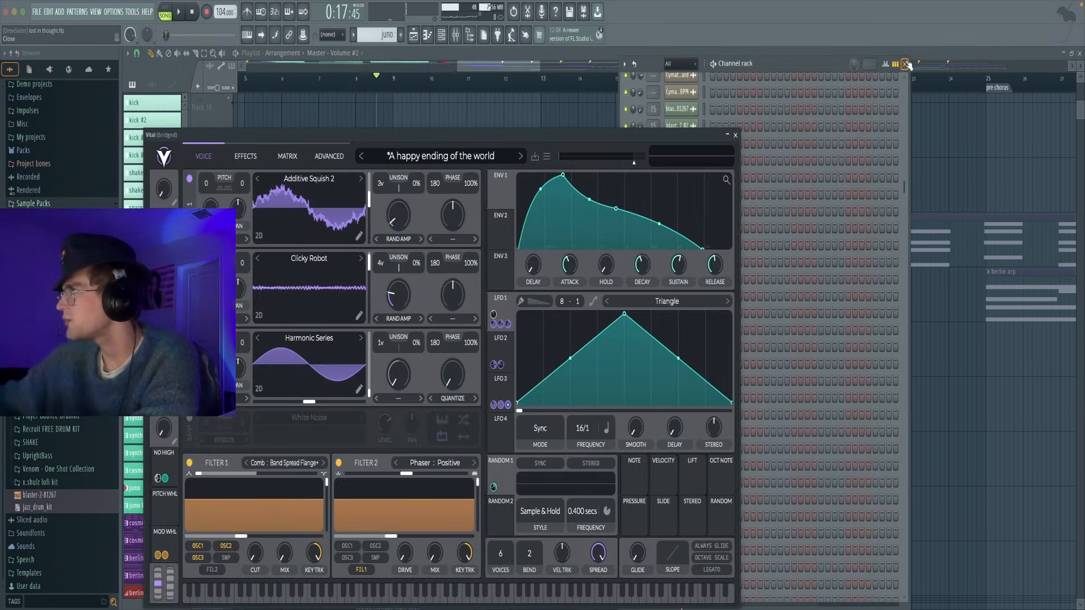
{"action": "left_click", "coordinate": [907, 64]}
{"action": "left_click_drag", "start_coordinate": [504, 140], "coordinate": [782, 97]}
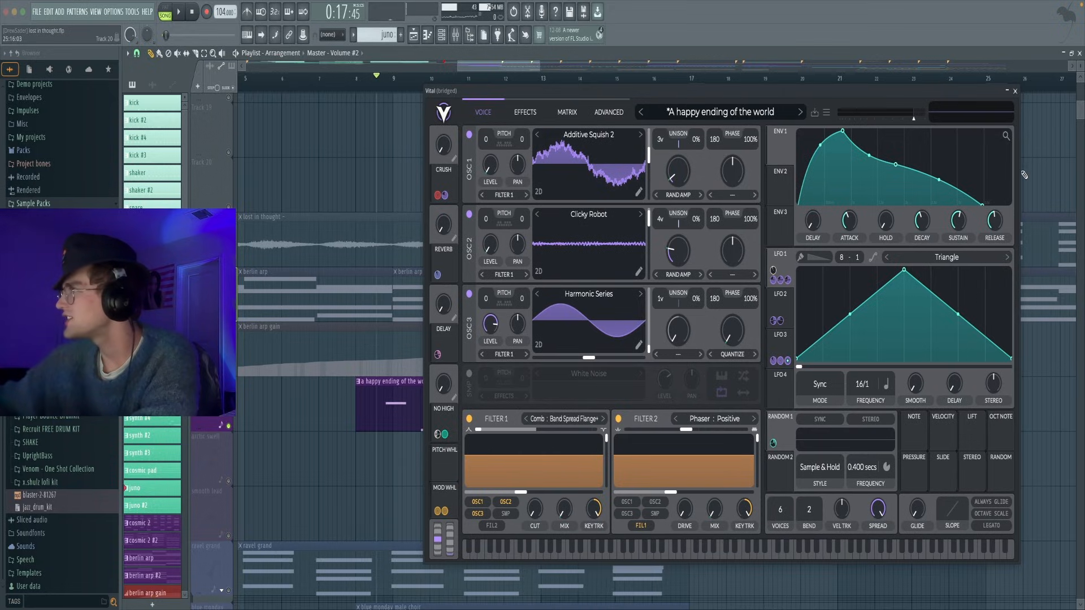
{"action": "left_click_drag", "start_coordinate": [788, 91], "coordinate": [811, 90]}
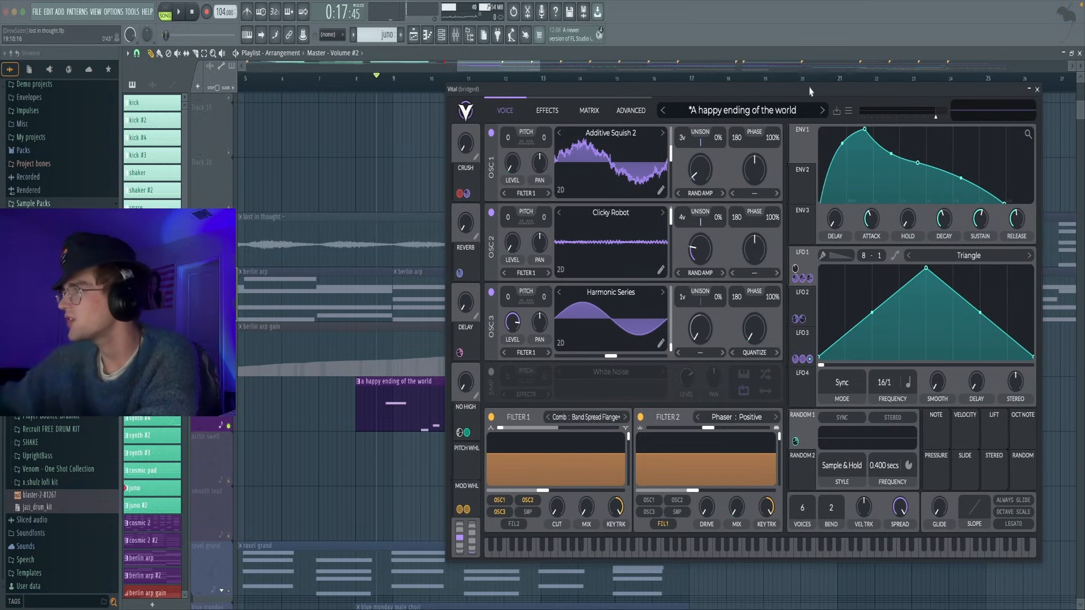
{"action": "left_click", "coordinate": [601, 71]}
Play back the soloed a happy ending of the world melody from the start of its clip
{"action": "key", "text": "space"}
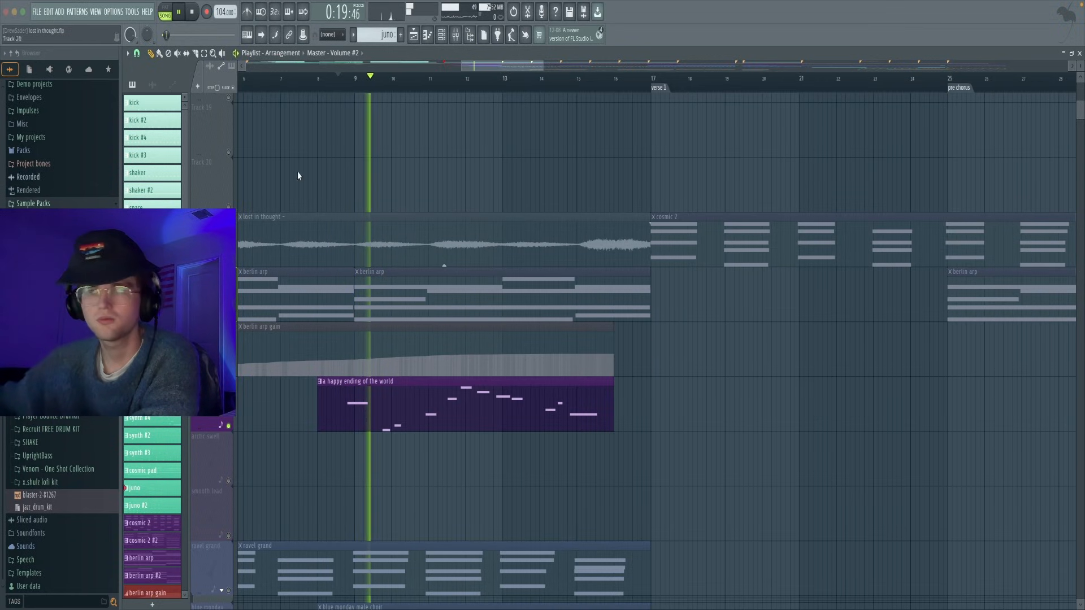
{"action": "left_click_drag", "start_coordinate": [531, 169], "coordinate": [567, 167]}
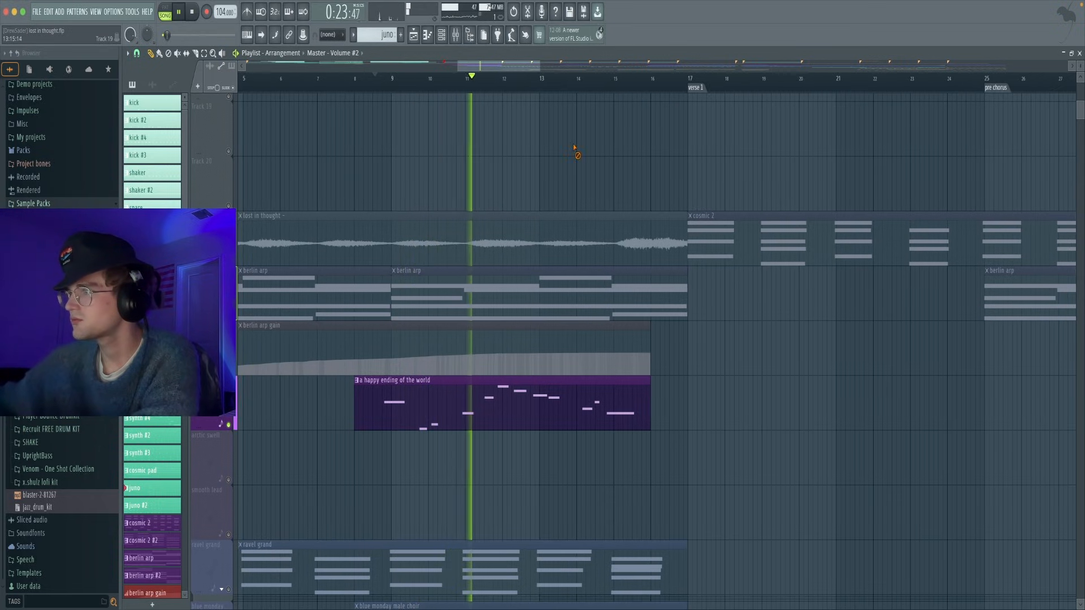
{"action": "key", "text": "space"}
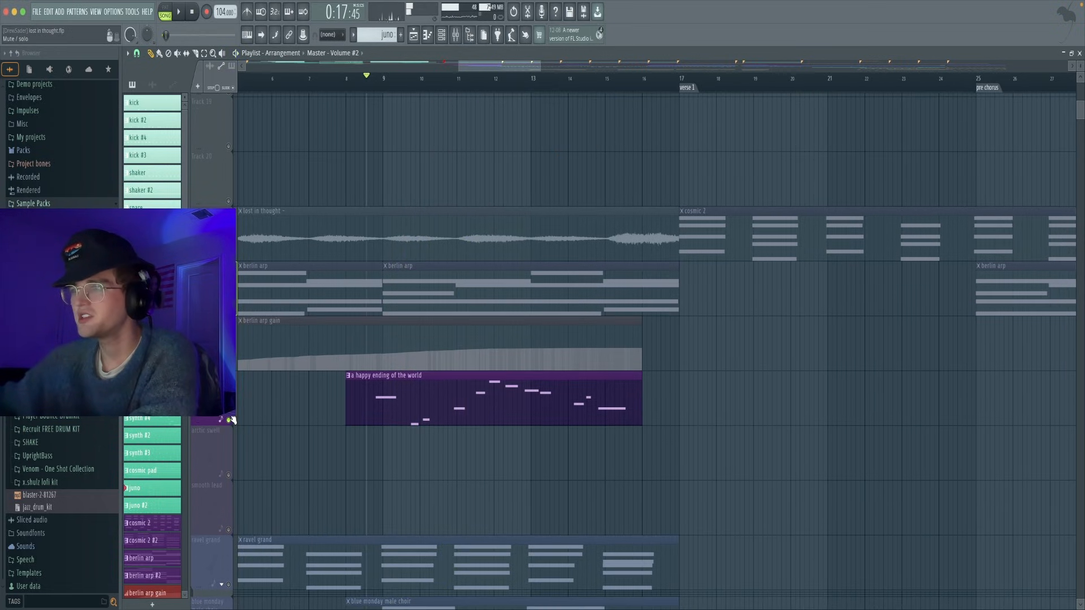
Unsolo the a happy ending of the world track and play all tracks together while reviewing the arrangement
{"action": "right_click", "coordinate": [230, 421]}
{"action": "key", "text": "space"}
{"action": "scroll", "coordinate": [517, 325], "scroll_direction": "left", "scroll_amount": 3}
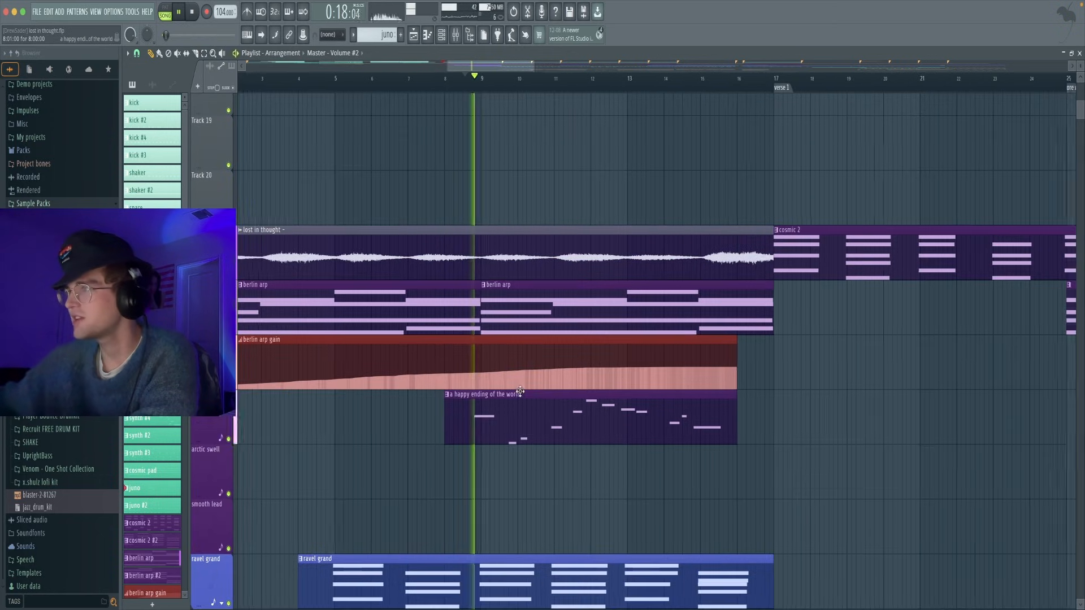
{"action": "scroll", "coordinate": [521, 324], "scroll_direction": "down", "scroll_amount": 5}
{"action": "scroll", "coordinate": [523, 325], "scroll_direction": "up", "scroll_amount": 10}
{"action": "scroll", "coordinate": [524, 325], "scroll_direction": "down", "scroll_amount": 10}
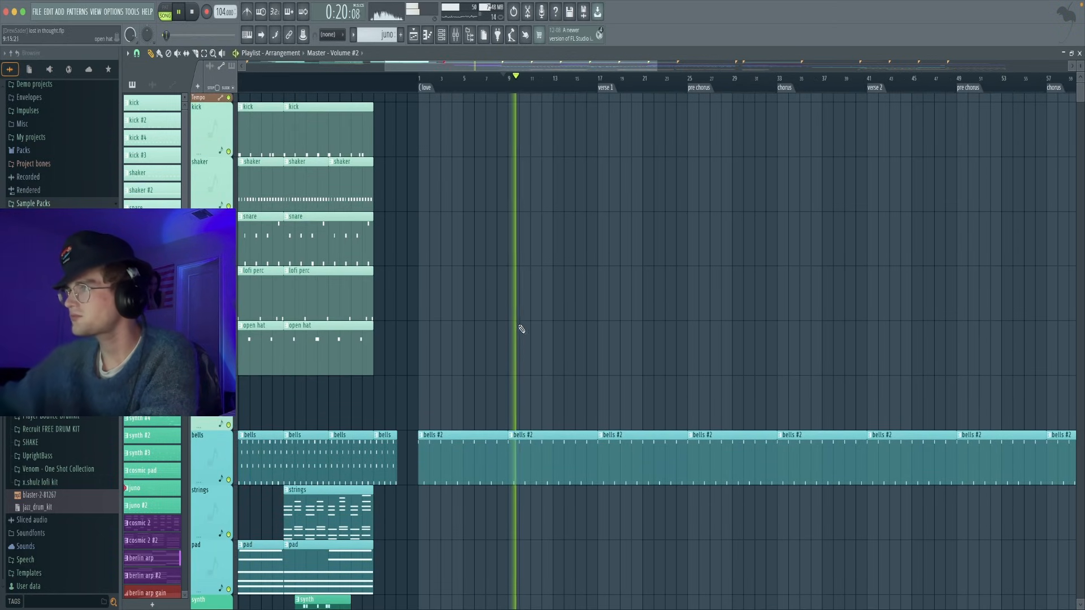
Listen to the rest of the intro while reviewing the synth, piano, choir and drum tracks, and stop playback
{"action": "scroll", "coordinate": [531, 325], "scroll_direction": "down", "scroll_amount": 4}
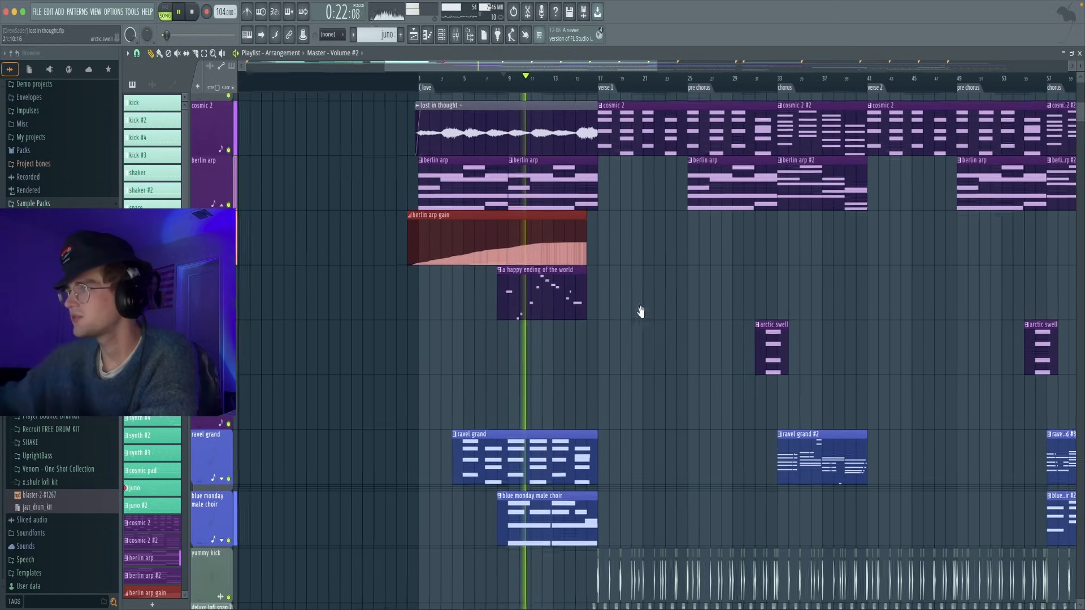
{"action": "scroll", "coordinate": [395, 215], "scroll_direction": "right", "scroll_amount": 1}
{"action": "scroll", "coordinate": [595, 320], "scroll_direction": "down", "scroll_amount": 3}
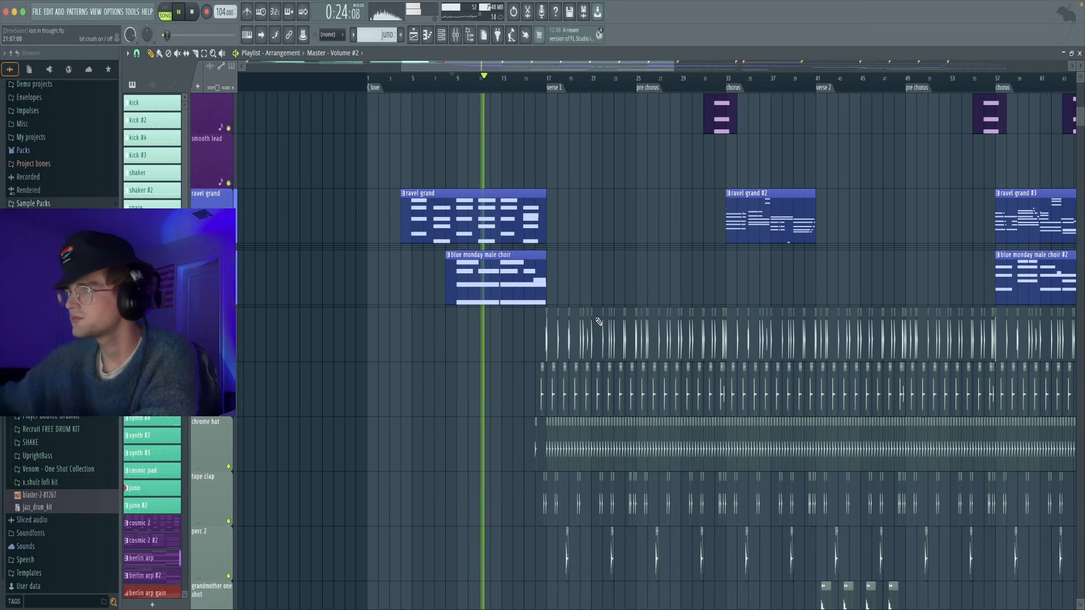
{"action": "scroll", "coordinate": [504, 315], "scroll_direction": "right", "scroll_amount": 2}
{"action": "scroll", "coordinate": [503, 315], "scroll_direction": "up", "scroll_amount": 1}
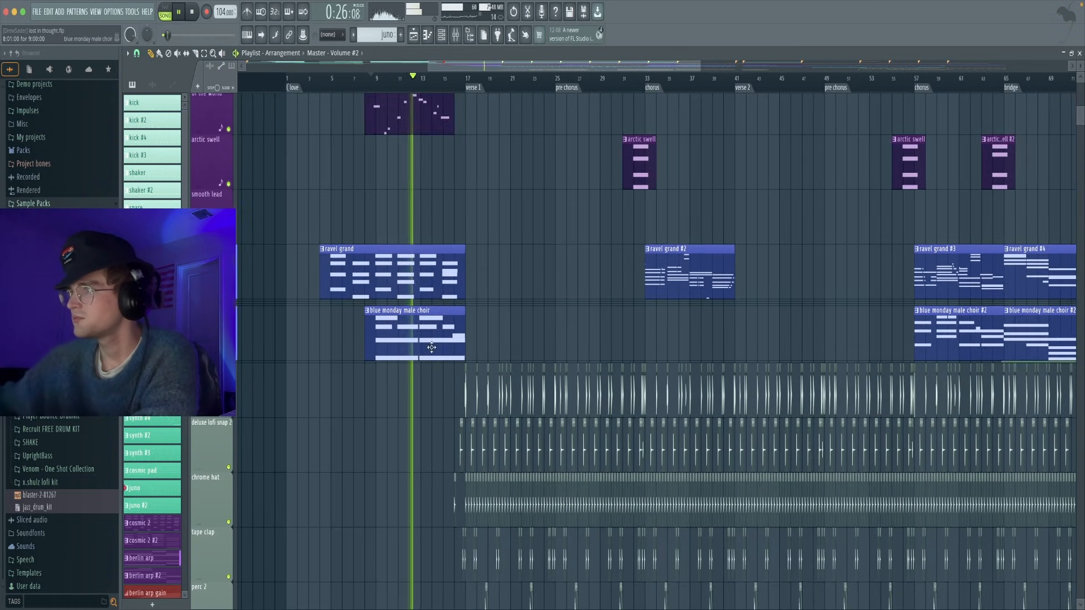
{"action": "scroll", "coordinate": [447, 336], "scroll_direction": "down", "scroll_amount": 2}
{"action": "scroll", "coordinate": [503, 254], "scroll_direction": "up", "scroll_amount": 2}
{"action": "key", "text": "space"}
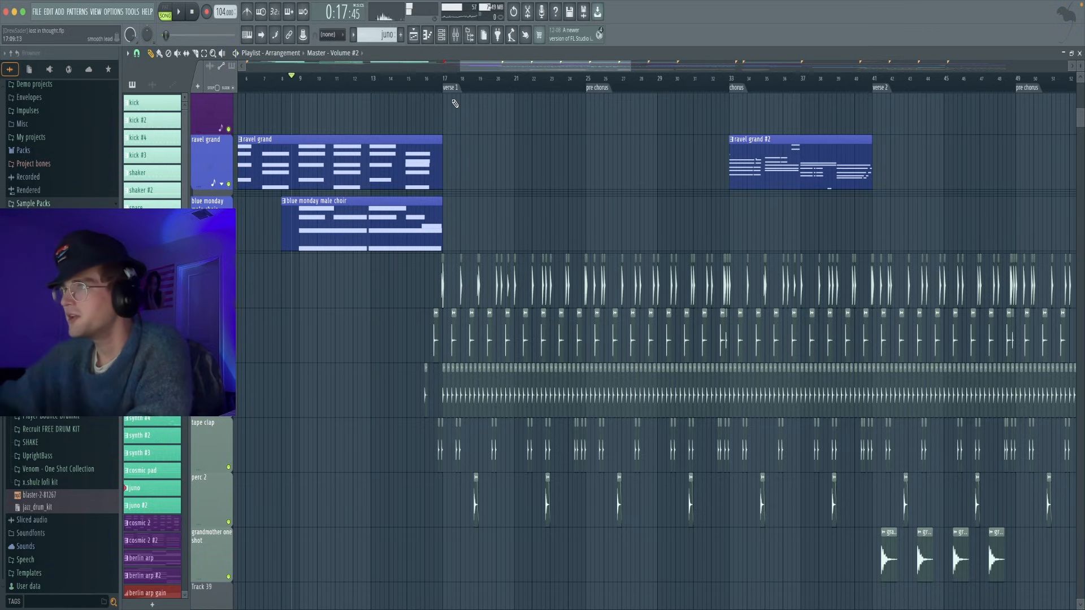
Solo the yummy kick track from verse 1 and add the deluxe lofi snap 2 track during playback
{"action": "scroll", "coordinate": [547, 320], "scroll_direction": "up", "scroll_amount": 1}
{"action": "scroll", "coordinate": [547, 320], "scroll_direction": "down", "scroll_amount": 1}
{"action": "scroll", "coordinate": [497, 265], "scroll_direction": "right", "scroll_amount": 3}
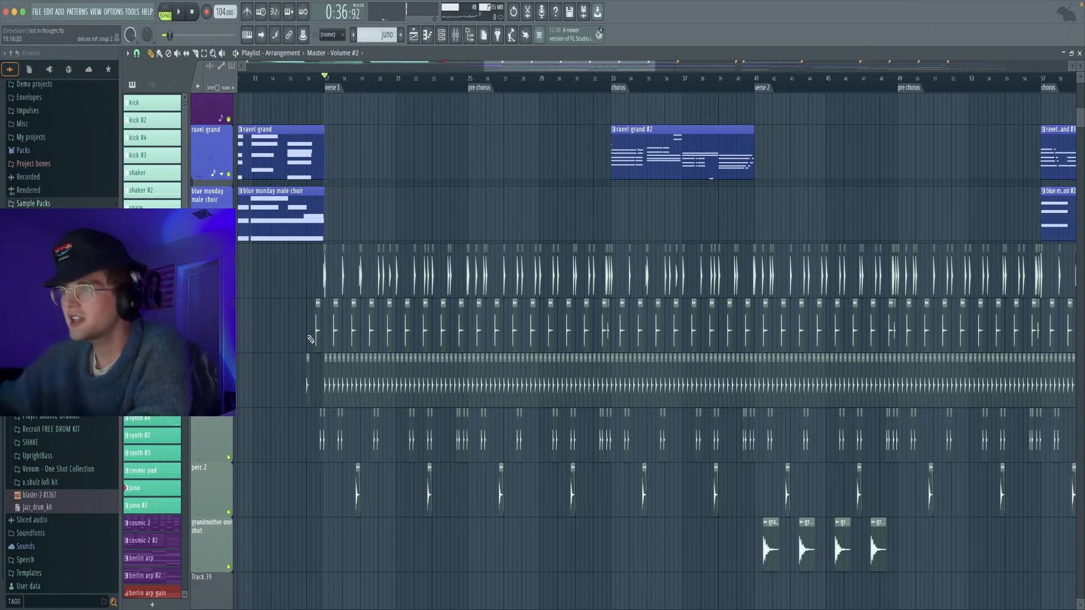
{"action": "scroll", "coordinate": [307, 338], "scroll_direction": "up", "scroll_amount": 4}
{"action": "key", "text": "space"}
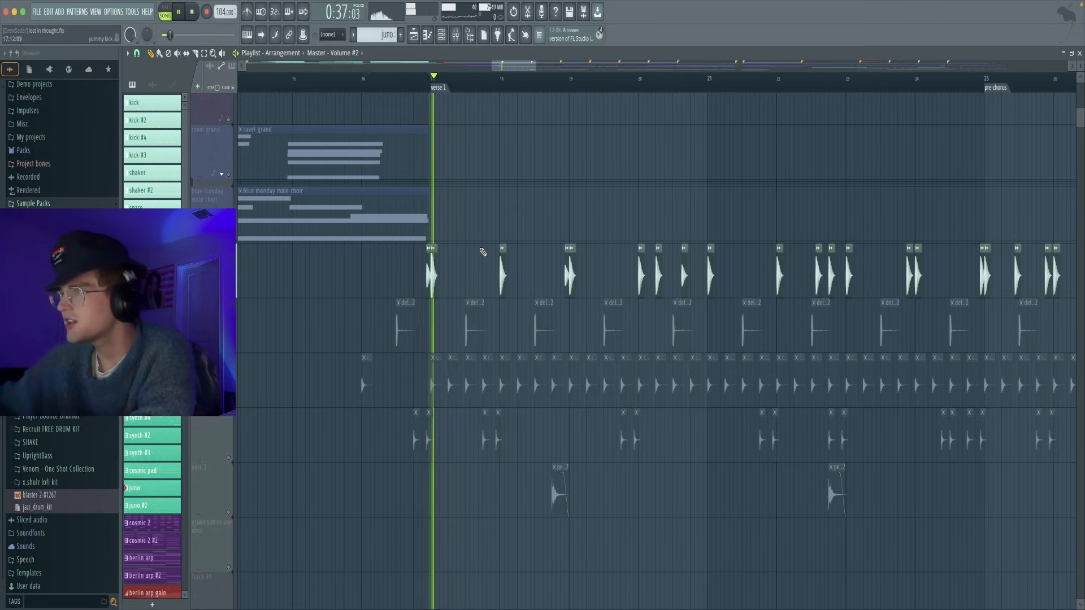
{"action": "scroll", "coordinate": [383, 351], "scroll_direction": "up", "scroll_amount": 2}
{"action": "scroll", "coordinate": [375, 237], "scroll_direction": "down", "scroll_amount": 2}
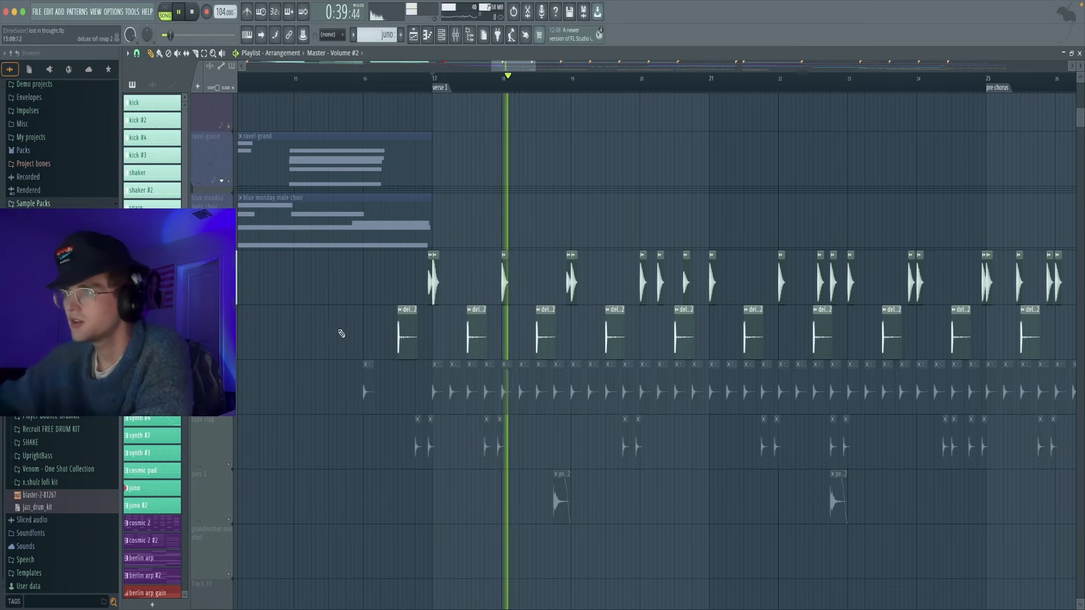
Add the chrome hat, tape clap and perc 2 tracks to the playing drum layers
{"action": "scroll", "coordinate": [328, 322], "scroll_direction": "down", "scroll_amount": 1}
{"action": "scroll", "coordinate": [320, 308], "scroll_direction": "right", "scroll_amount": 1}
{"action": "left_click", "coordinate": [235, 377]}
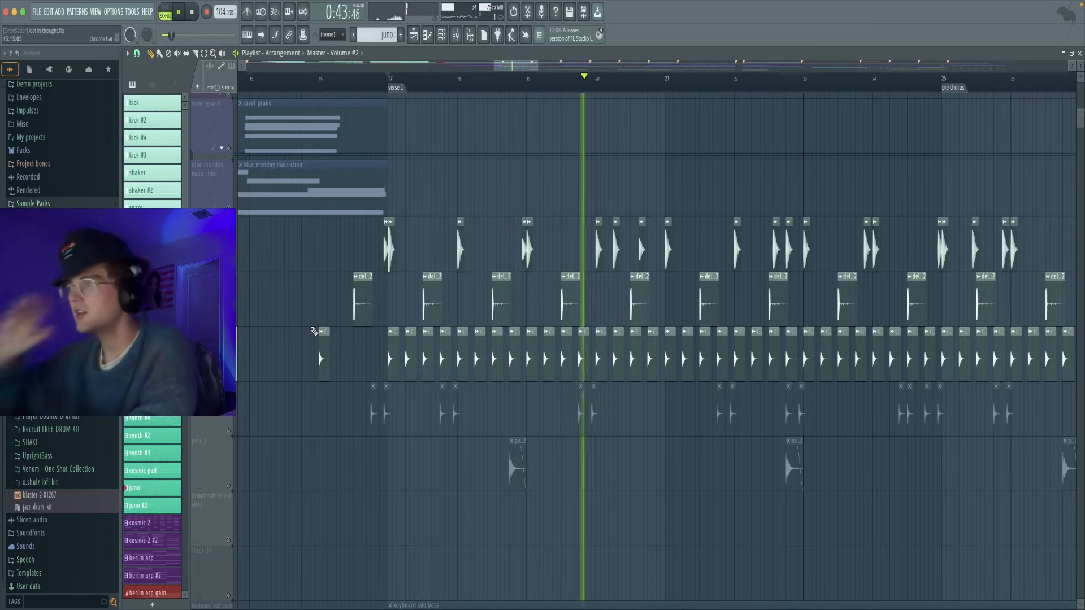
{"action": "left_click", "coordinate": [228, 431]}
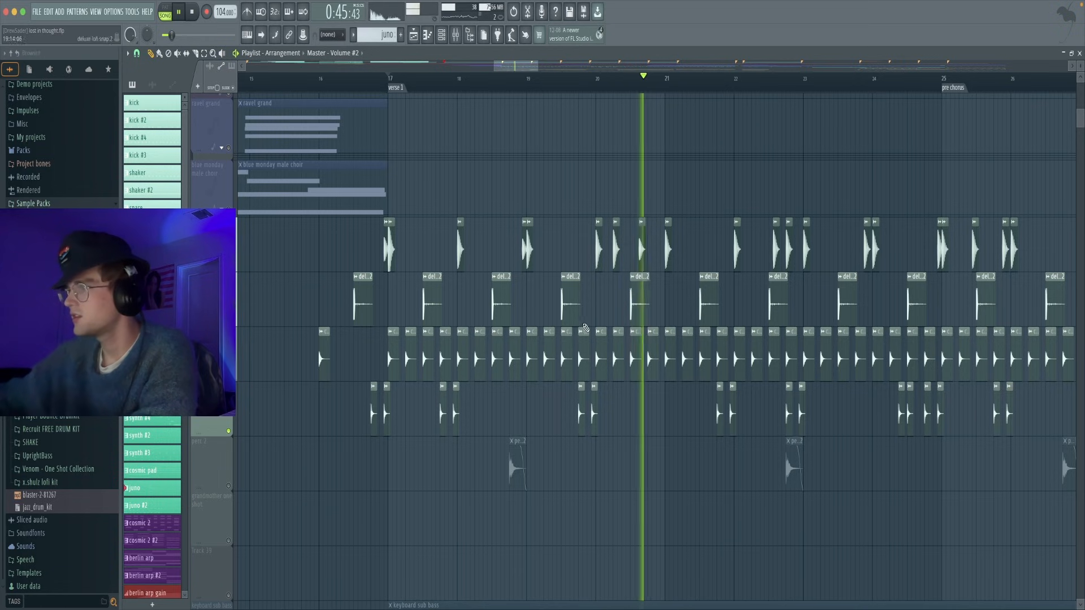
{"action": "scroll", "coordinate": [421, 399], "scroll_direction": "down", "scroll_amount": 1}
{"action": "left_click", "coordinate": [229, 435]}
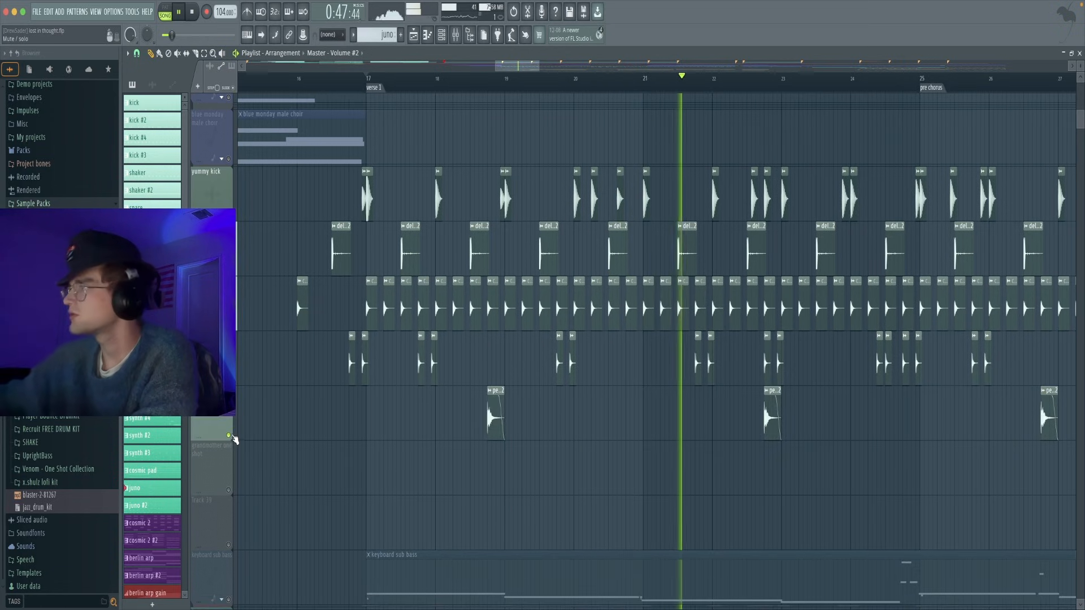
Examine how the drum patterns are laid out from verse 1 through the transition while the drums play
{"action": "scroll", "coordinate": [482, 381], "scroll_direction": "down", "scroll_amount": 3}
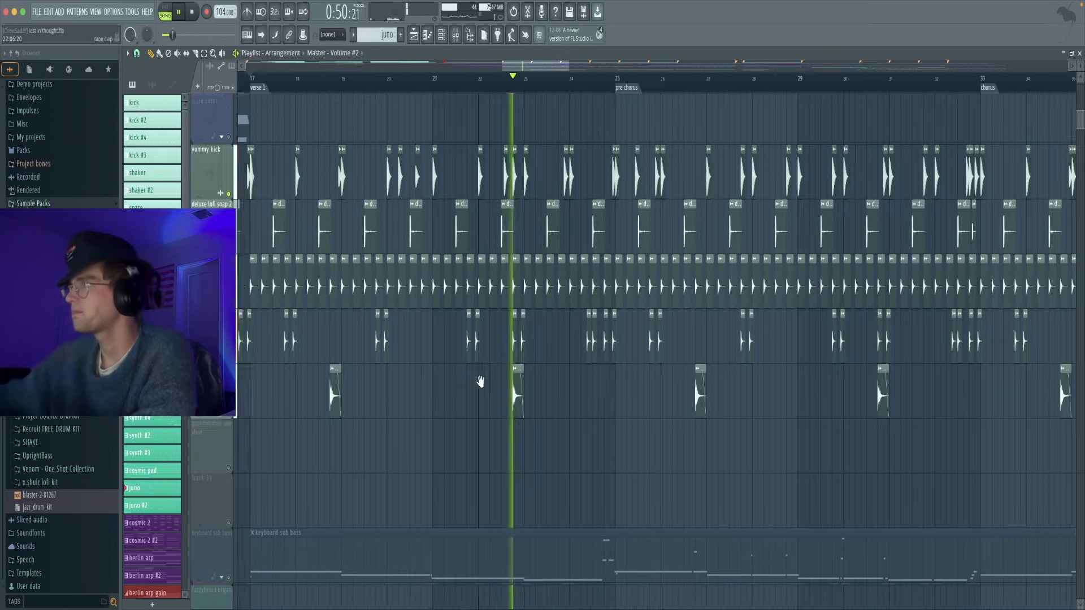
{"action": "scroll", "coordinate": [508, 374], "scroll_direction": "down", "scroll_amount": 5}
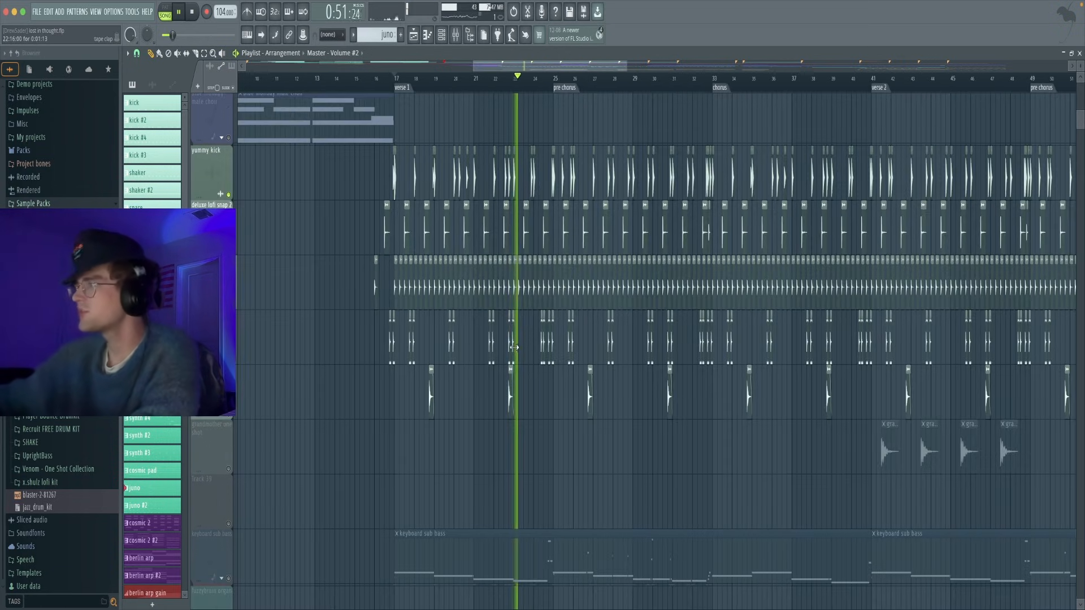
{"action": "scroll", "coordinate": [763, 399], "scroll_direction": "right", "scroll_amount": 3}
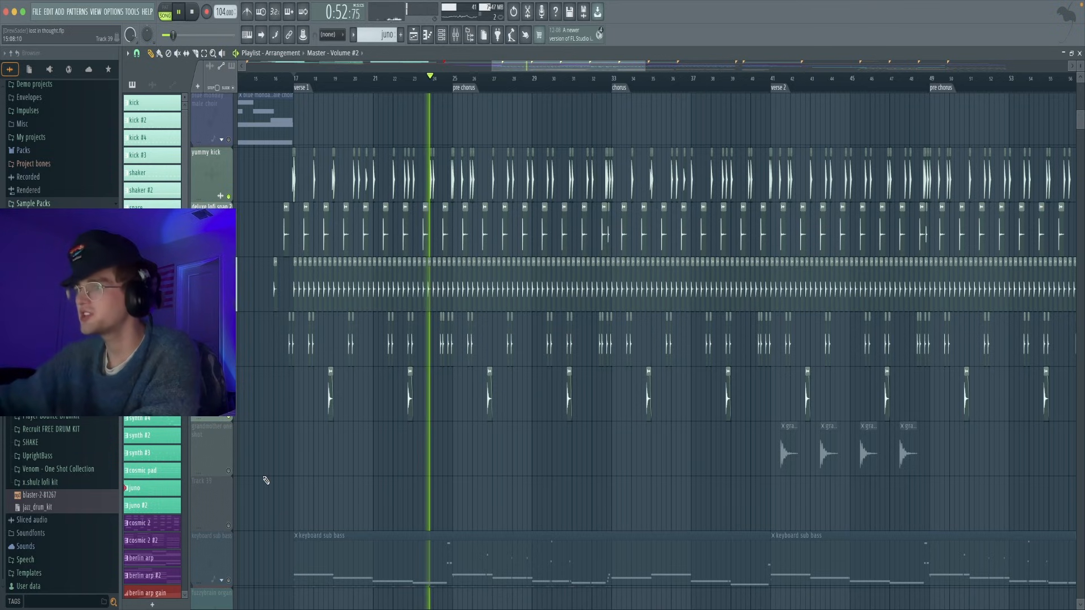
{"action": "scroll", "coordinate": [662, 446], "scroll_direction": "down", "scroll_amount": 6}
{"action": "scroll", "coordinate": [440, 425], "scroll_direction": "up", "scroll_amount": 2}
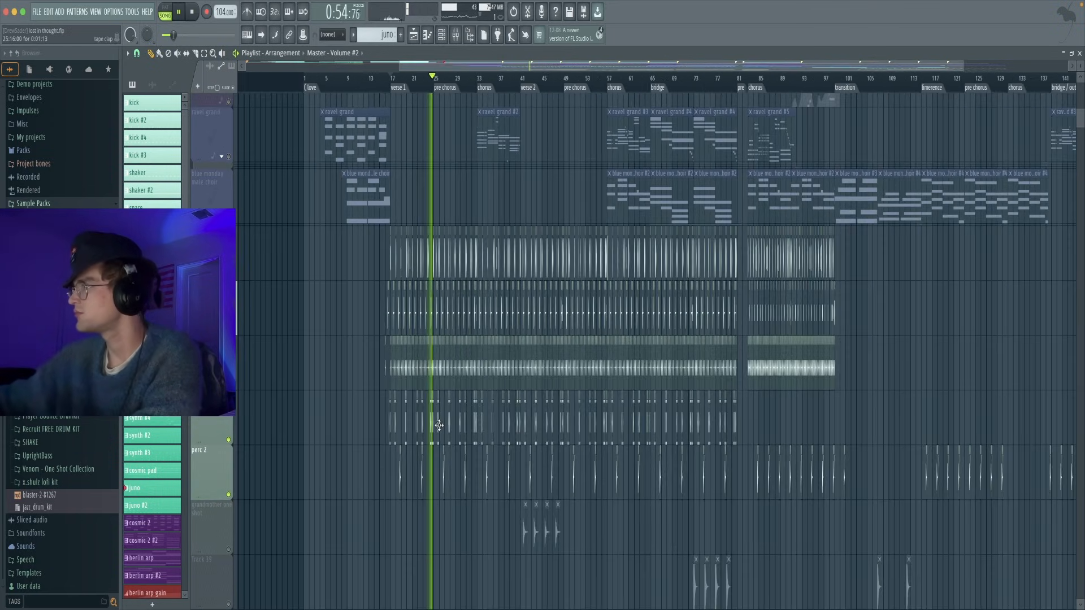
{"action": "scroll", "coordinate": [605, 330], "scroll_direction": "up", "scroll_amount": 1}
{"action": "scroll", "coordinate": [472, 290], "scroll_direction": "up", "scroll_amount": 1}
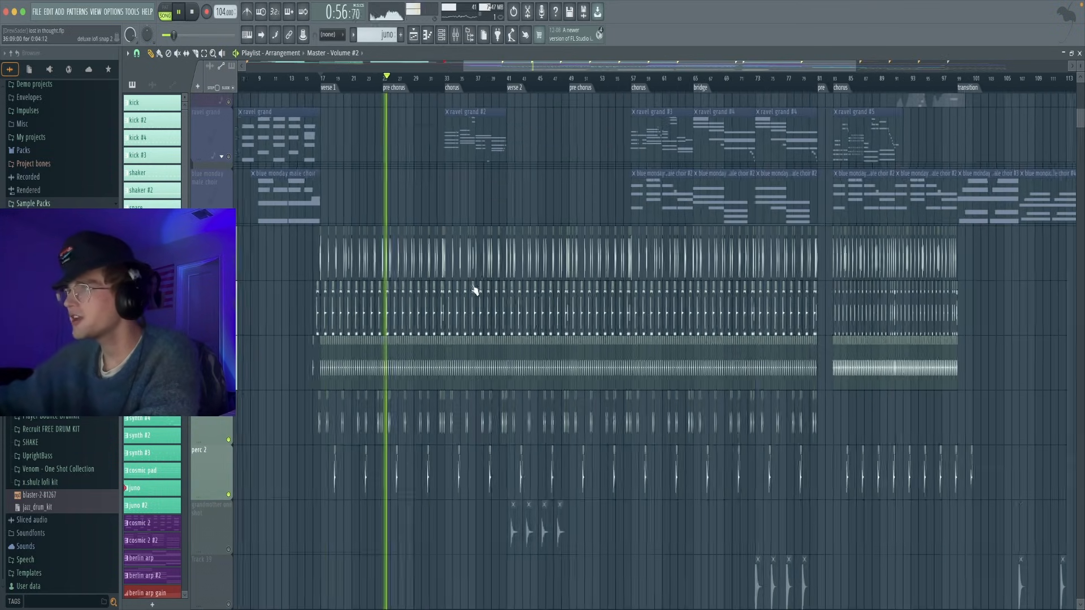
{"action": "scroll", "coordinate": [339, 480], "scroll_direction": "down", "scroll_amount": 3}
{"action": "scroll", "coordinate": [364, 417], "scroll_direction": "down", "scroll_amount": 3}
{"action": "scroll", "coordinate": [418, 398], "scroll_direction": "up", "scroll_amount": 5}
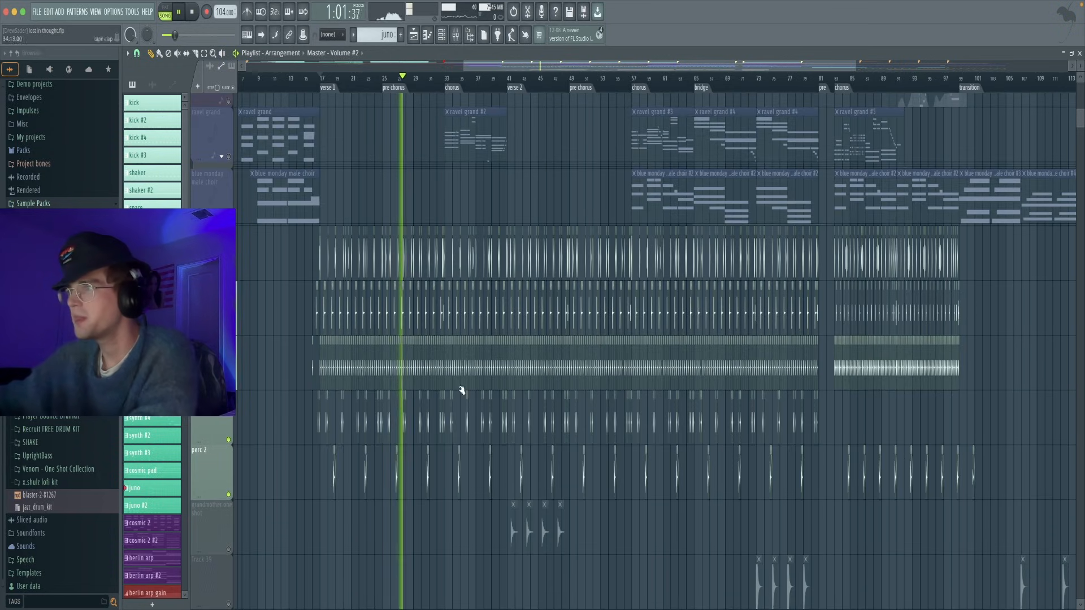
Listen to the drum layers in successive sections, ending with playback from the chorus at bar 83
{"action": "scroll", "coordinate": [412, 287], "scroll_direction": "down", "scroll_amount": 1}
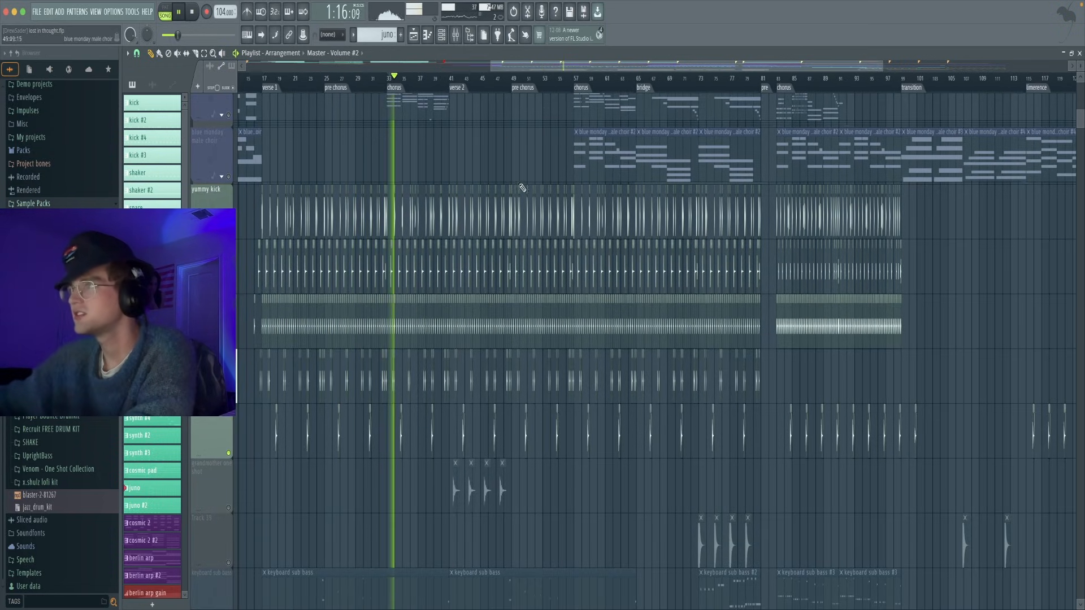
{"action": "scroll", "coordinate": [497, 184], "scroll_direction": "right", "scroll_amount": 1}
{"action": "scroll", "coordinate": [491, 190], "scroll_direction": "up", "scroll_amount": 1}
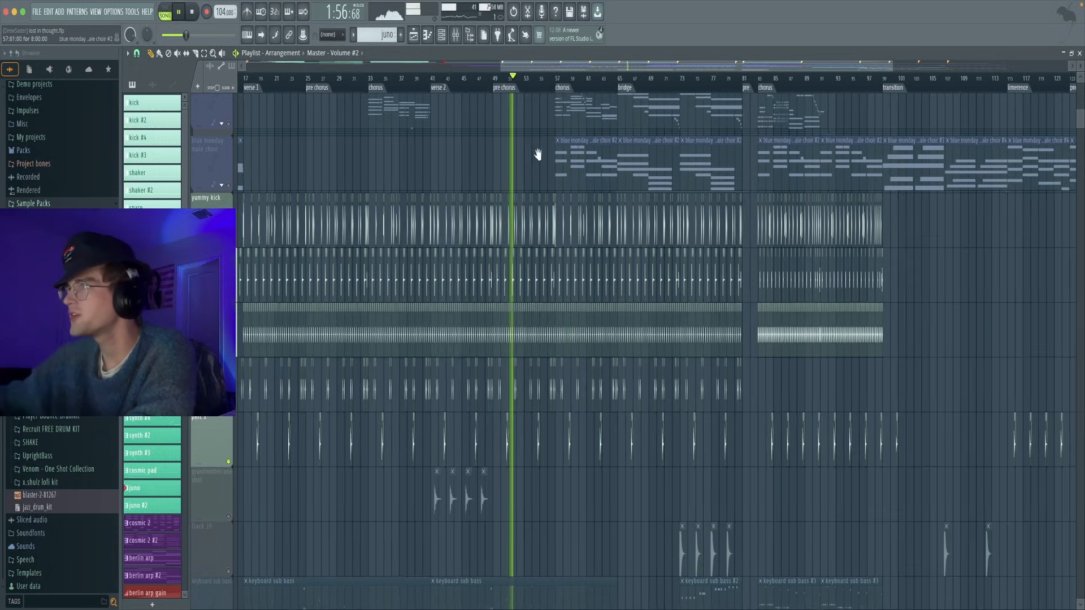
{"action": "scroll", "coordinate": [543, 153], "scroll_direction": "right", "scroll_amount": 3}
{"action": "scroll", "coordinate": [534, 125], "scroll_direction": "up", "scroll_amount": 1}
{"action": "scroll", "coordinate": [576, 96], "scroll_direction": "right", "scroll_amount": 5}
{"action": "scroll", "coordinate": [565, 102], "scroll_direction": "up", "scroll_amount": 2}
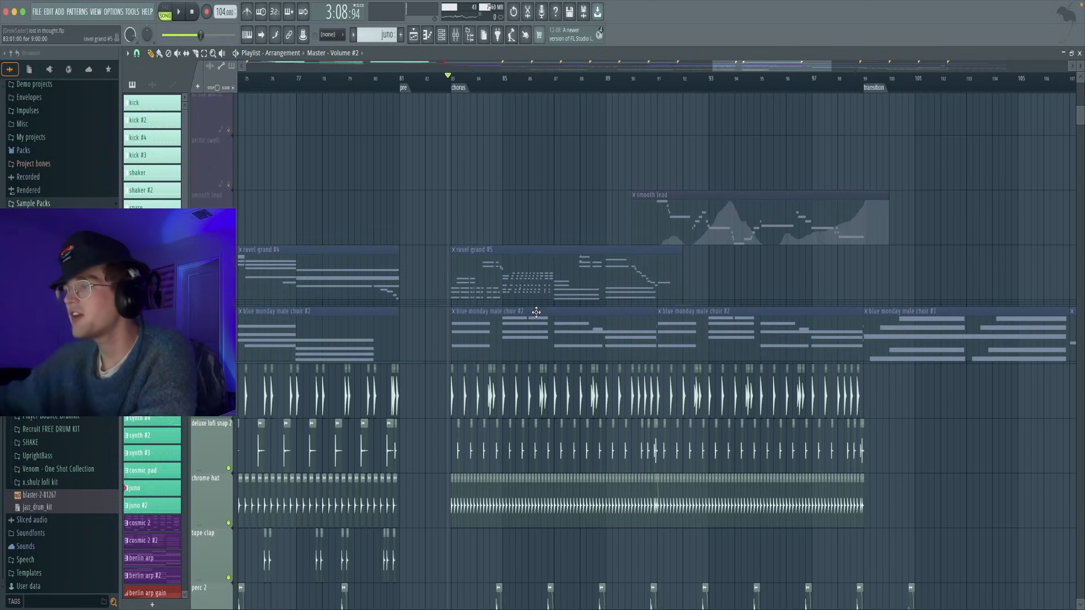
{"action": "key", "text": "space"}
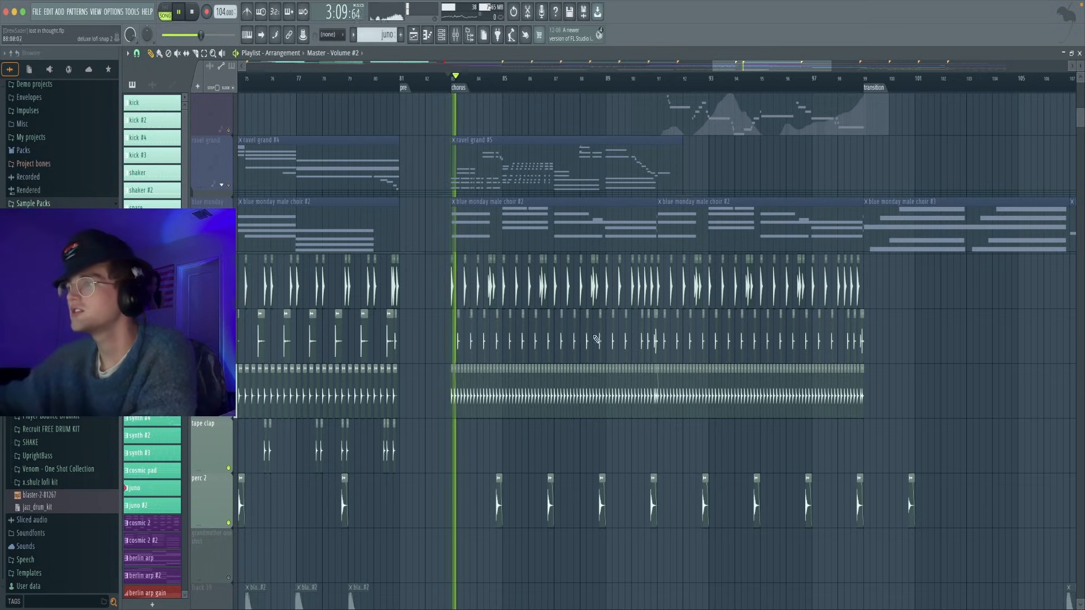
Compare the drum patterns before and after the start of the chorus at bar 83
{"action": "scroll", "coordinate": [587, 333], "scroll_direction": "down", "scroll_amount": 3}
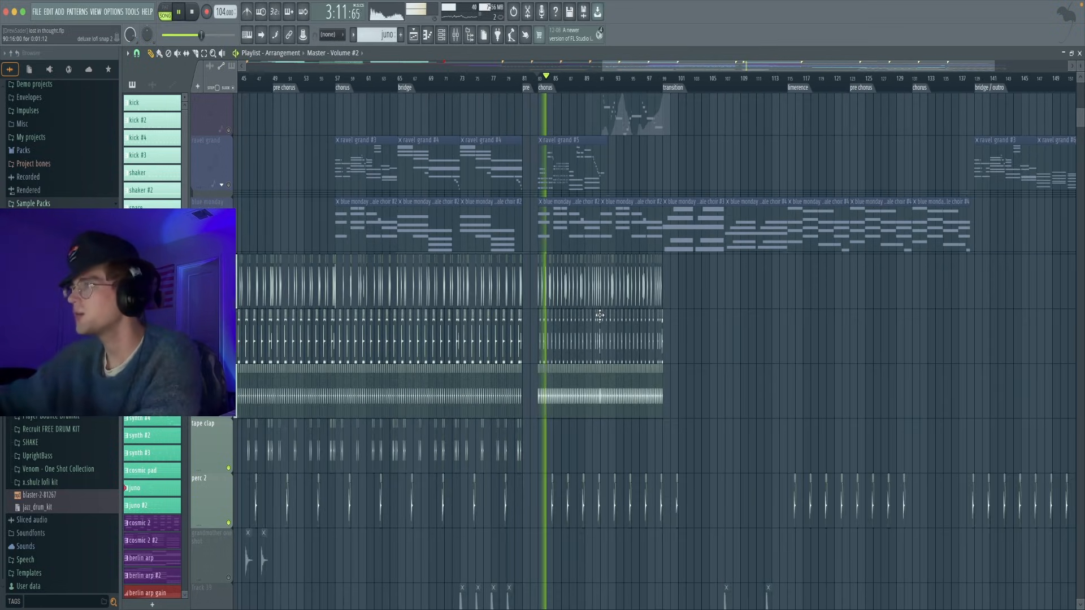
{"action": "scroll", "coordinate": [602, 320], "scroll_direction": "up", "scroll_amount": 3}
{"action": "scroll", "coordinate": [513, 367], "scroll_direction": "down", "scroll_amount": 4}
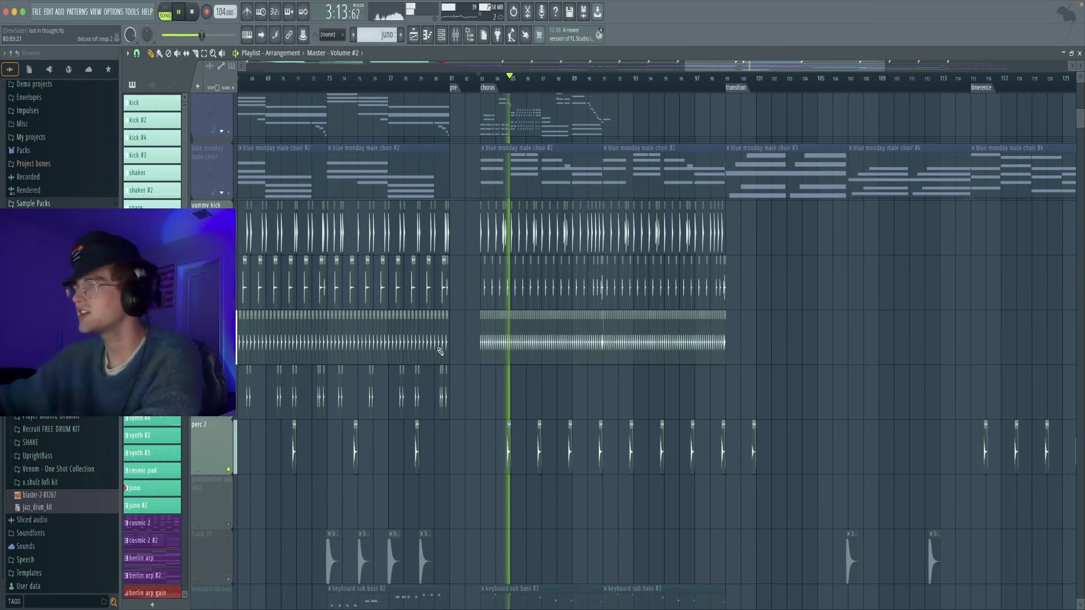
{"action": "left_click_drag", "start_coordinate": [626, 367], "coordinate": [586, 499]}
{"action": "scroll", "coordinate": [664, 385], "scroll_direction": "up", "scroll_amount": 2}
{"action": "scroll", "coordinate": [588, 390], "scroll_direction": "down", "scroll_amount": 2}
{"action": "scroll", "coordinate": [526, 385], "scroll_direction": "down", "scroll_amount": 7}
Unmute Track 39 to hear its bridge hits and the grandmother one shot track to hear it in verse 2
{"action": "left_click_drag", "start_coordinate": [481, 417], "coordinate": [570, 457]}
{"action": "scroll", "coordinate": [539, 396], "scroll_direction": "up", "scroll_amount": 2}
{"action": "scroll", "coordinate": [505, 400], "scroll_direction": "up", "scroll_amount": 1}
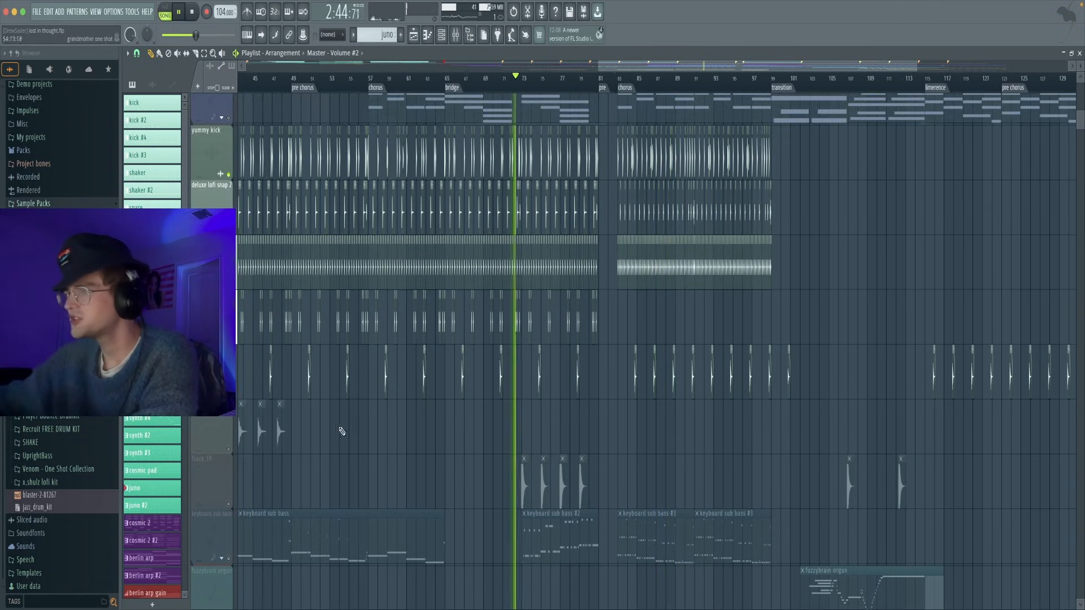
{"action": "scroll", "coordinate": [519, 474], "scroll_direction": "up", "scroll_amount": 8}
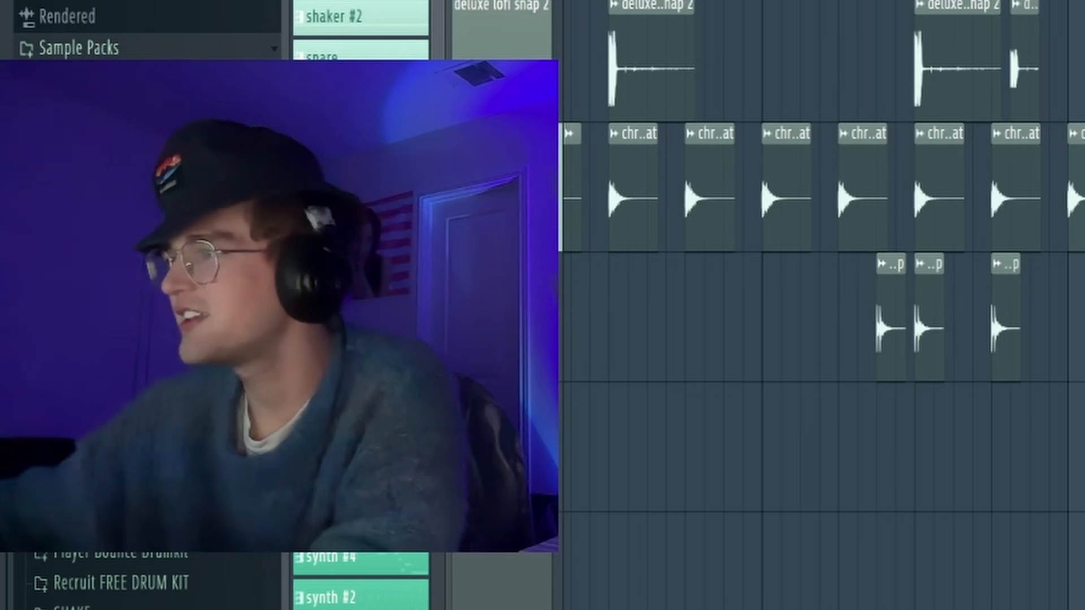
{"action": "scroll", "coordinate": [713, 409], "scroll_direction": "down", "scroll_amount": 6}
{"action": "scroll", "coordinate": [806, 415], "scroll_direction": "down", "scroll_amount": 5}
{"action": "scroll", "coordinate": [588, 462], "scroll_direction": "down", "scroll_amount": 3}
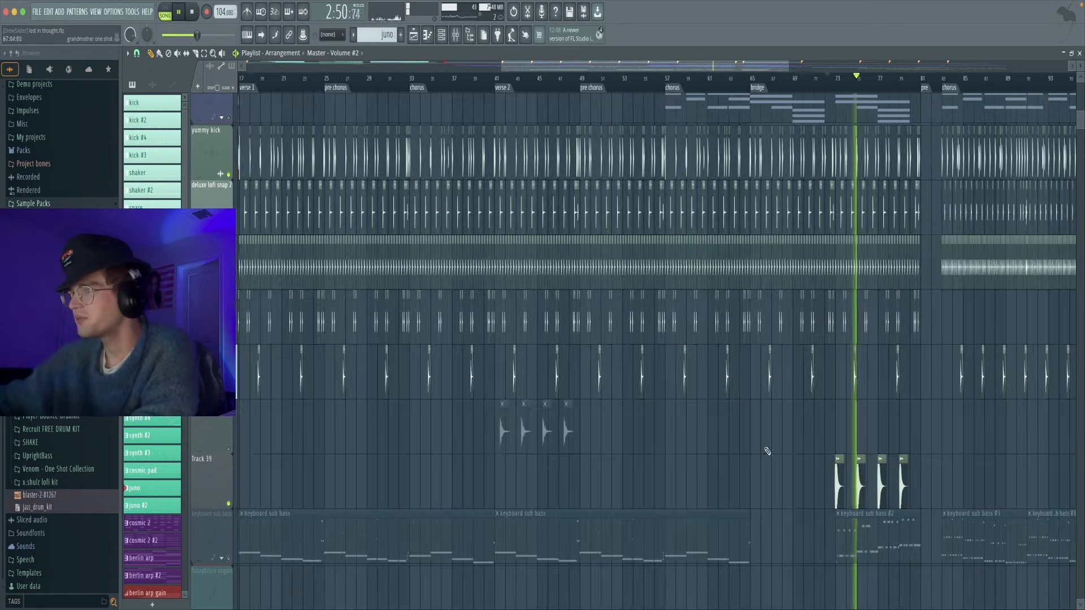
{"action": "scroll", "coordinate": [537, 404], "scroll_direction": "up", "scroll_amount": 8}
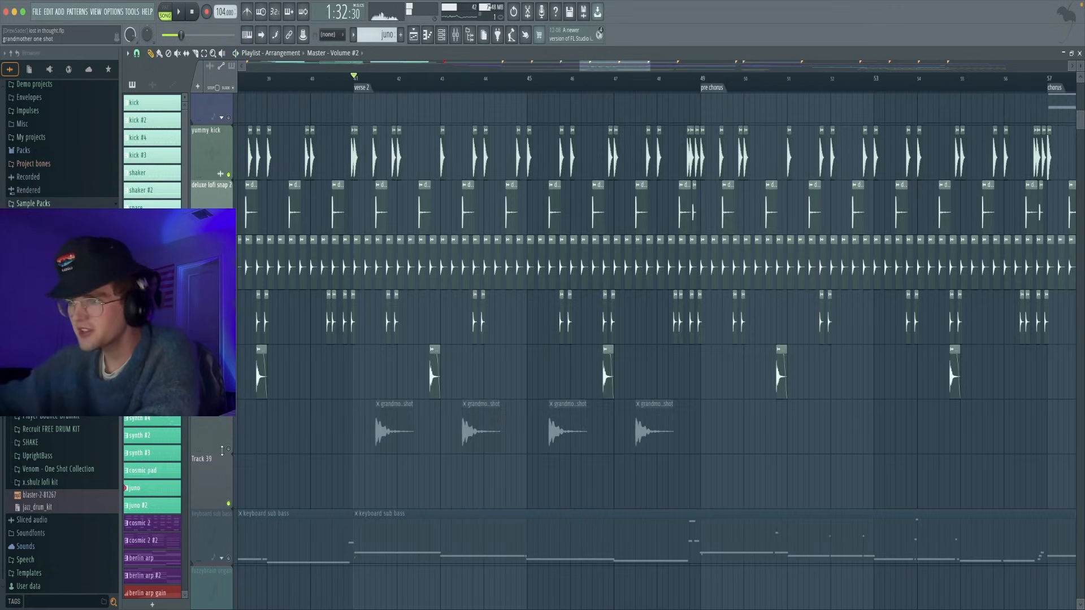
{"action": "scroll", "coordinate": [373, 410], "scroll_direction": "up", "scroll_amount": 1}
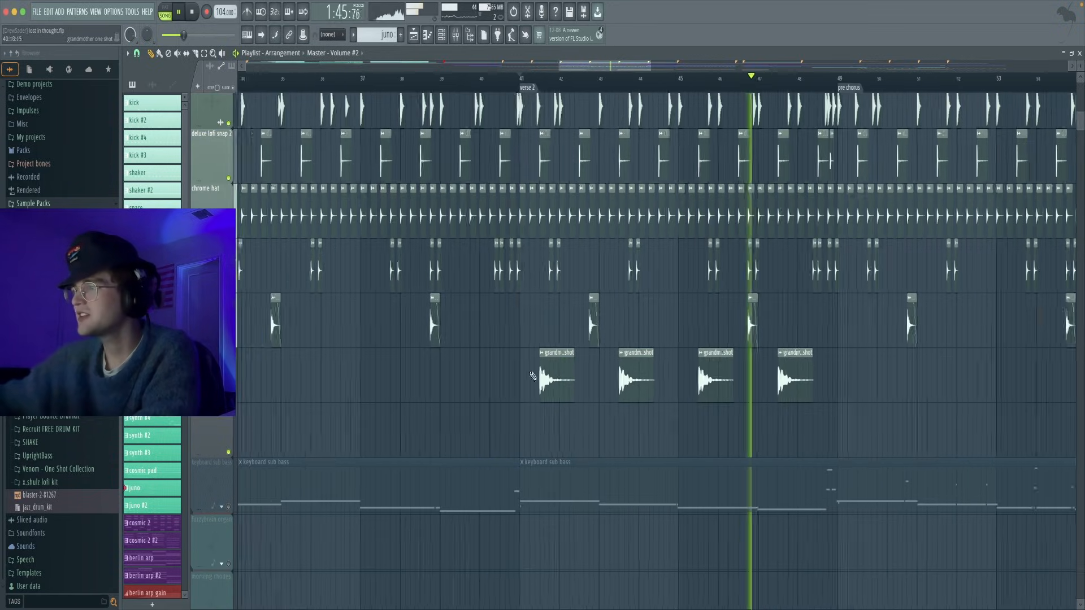
Solo the keyboard sub bass with its volume sidechain track and play it from verse 1
{"action": "scroll", "coordinate": [530, 377], "scroll_direction": "down", "scroll_amount": 5}
{"action": "left_click_drag", "start_coordinate": [418, 418], "coordinate": [612, 339]}
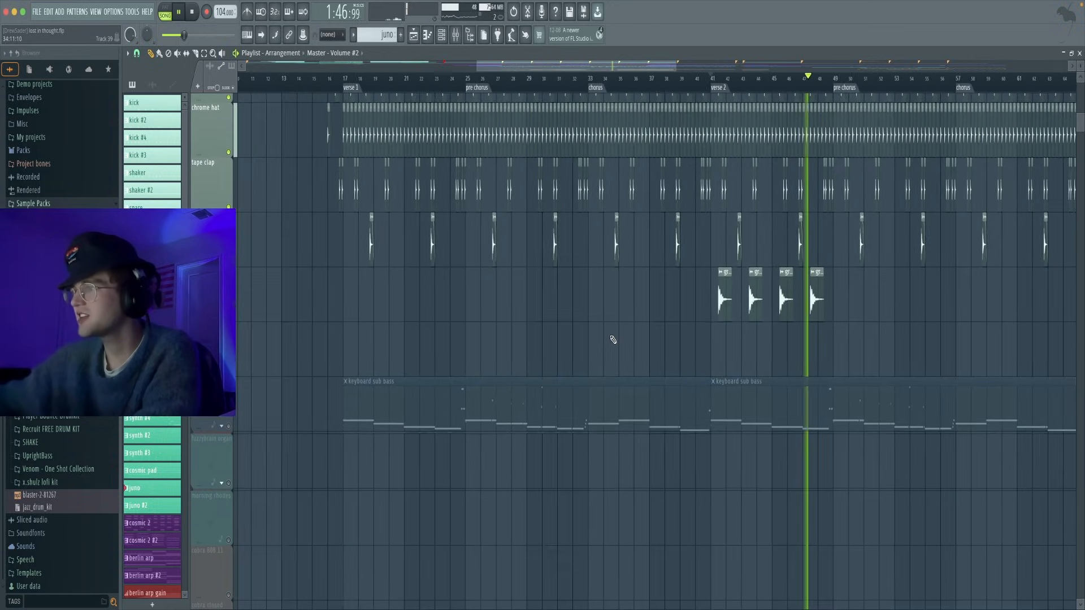
{"action": "left_click", "coordinate": [343, 85]}
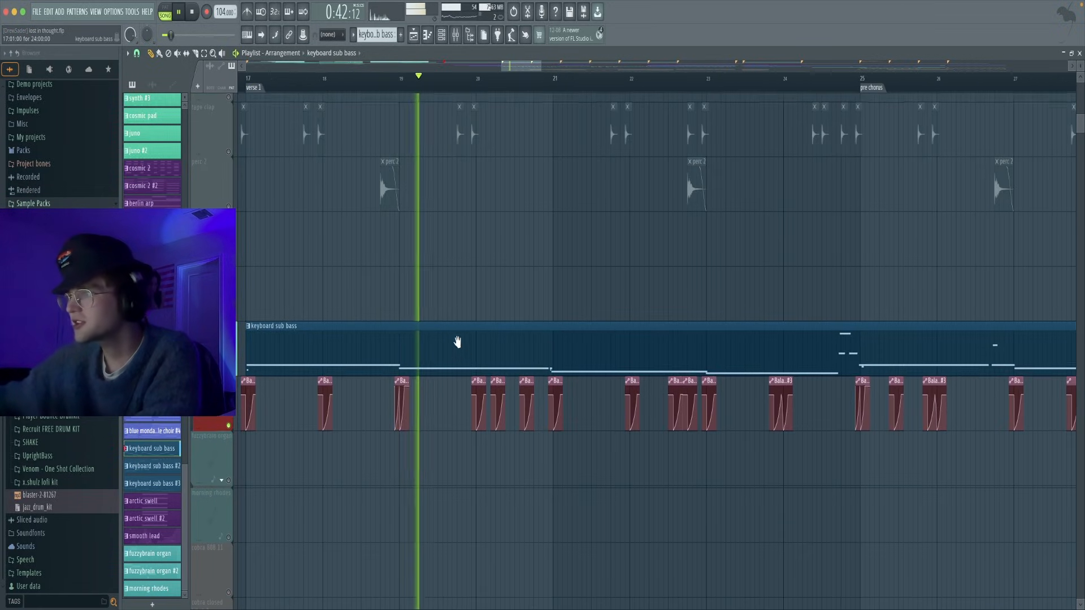
{"action": "scroll", "coordinate": [455, 342], "scroll_direction": "down", "scroll_amount": 1}
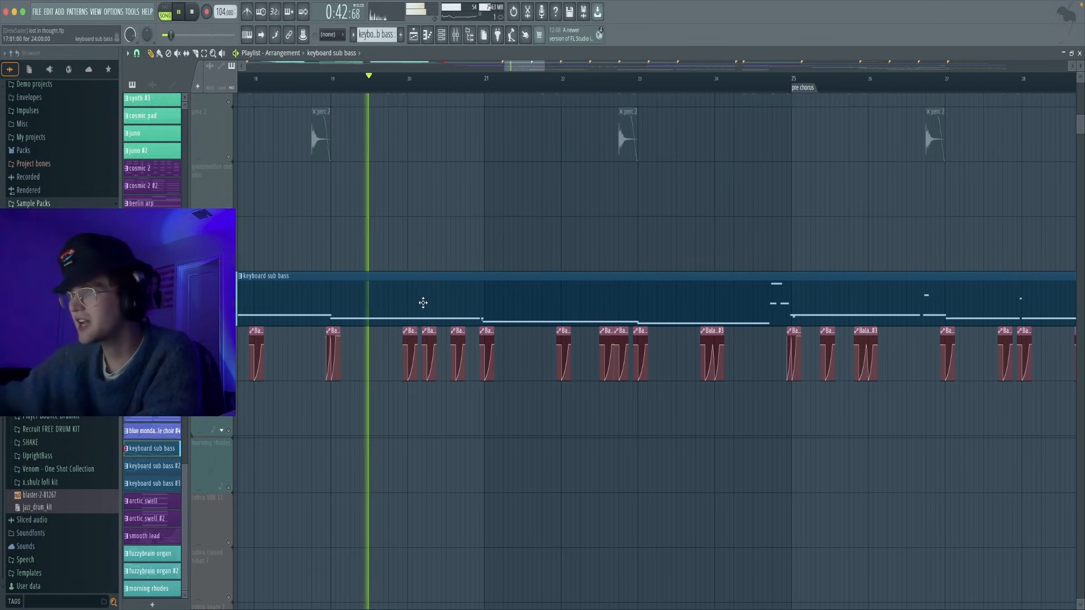
Compare the volume sidechain clips under the keyboard sub bass with the yummy kick hits
{"action": "scroll", "coordinate": [455, 339], "scroll_direction": "up", "scroll_amount": 10}
{"action": "scroll", "coordinate": [453, 348], "scroll_direction": "down", "scroll_amount": 4}
{"action": "scroll", "coordinate": [454, 339], "scroll_direction": "down", "scroll_amount": 4}
{"action": "scroll", "coordinate": [471, 379], "scroll_direction": "down", "scroll_amount": 4}
{"action": "scroll", "coordinate": [477, 389], "scroll_direction": "down", "scroll_amount": 2}
{"action": "scroll", "coordinate": [514, 396], "scroll_direction": "up", "scroll_amount": 4}
{"action": "scroll", "coordinate": [481, 365], "scroll_direction": "up", "scroll_amount": 2}
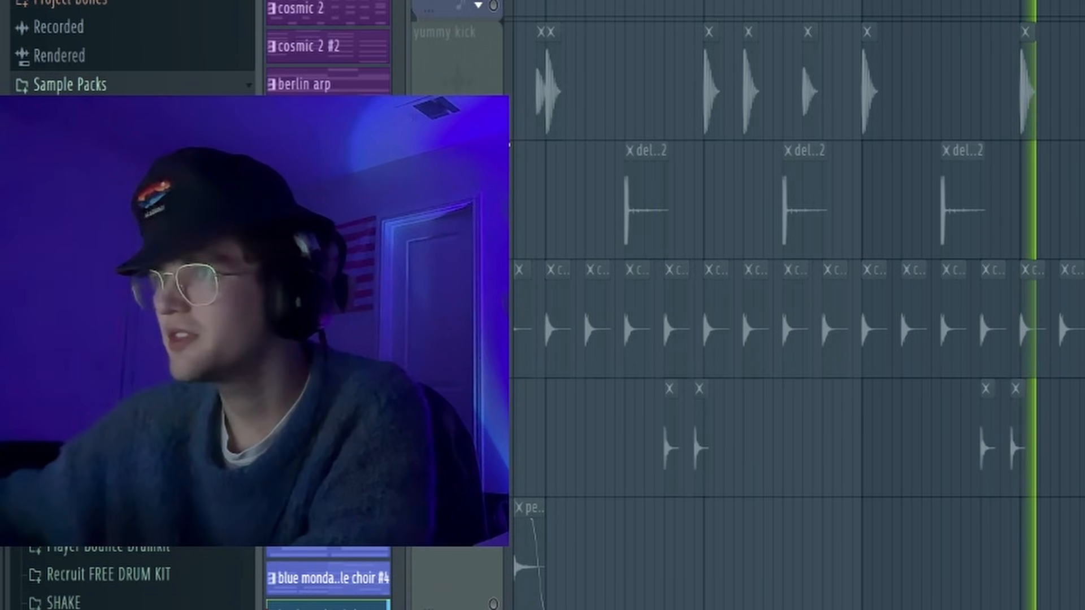
{"action": "scroll", "coordinate": [378, 315], "scroll_direction": "down", "scroll_amount": 4}
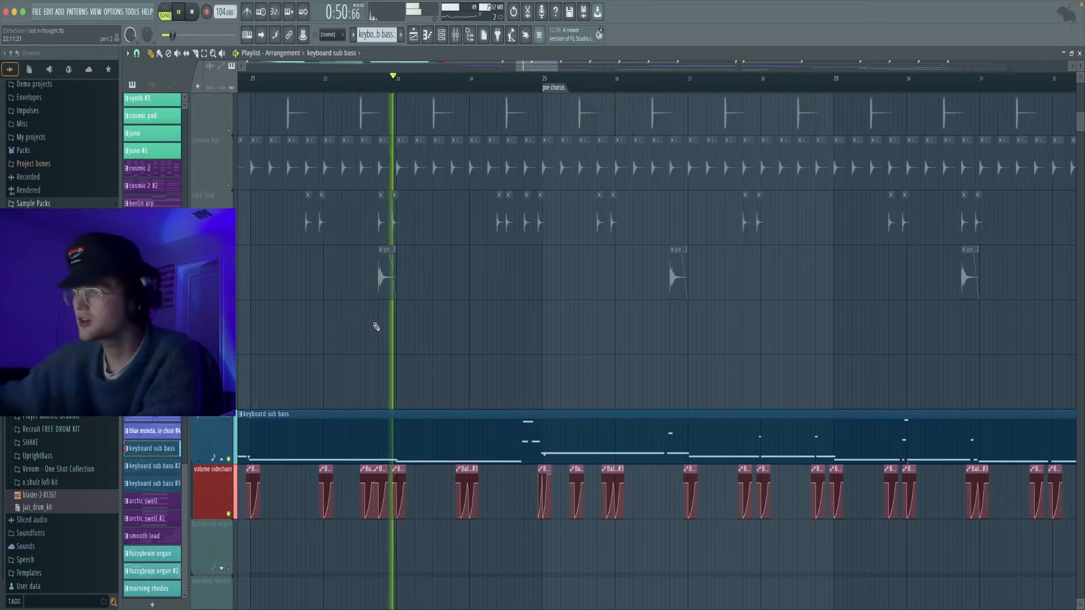
Examine the volume automation curves up close through the pre chorus while listening to the keyboard sub bass into the chorus
{"action": "scroll", "coordinate": [399, 441], "scroll_direction": "up", "scroll_amount": 3}
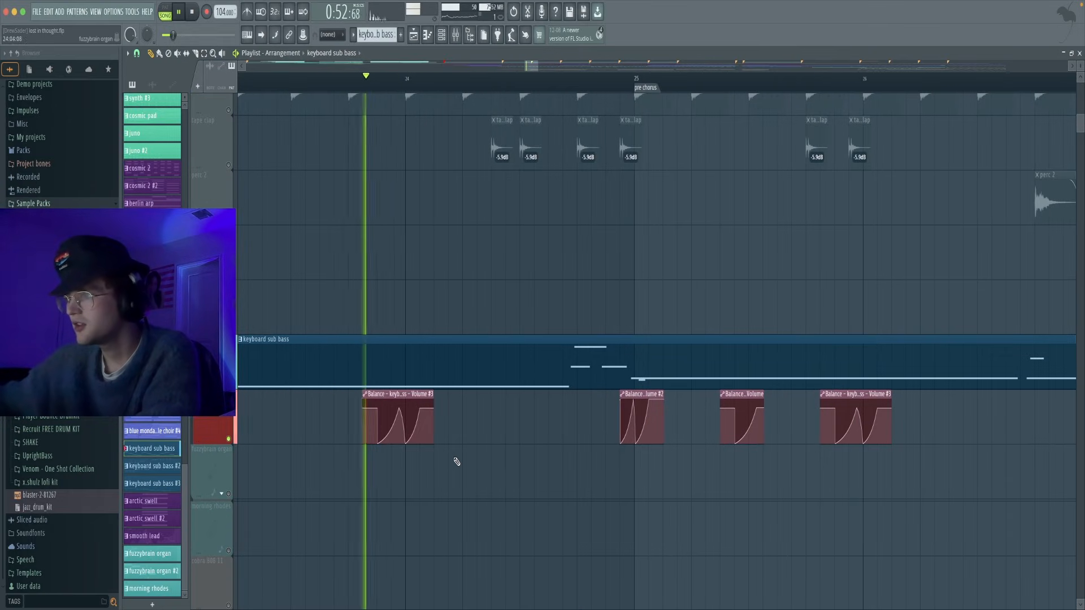
{"action": "left_click_drag", "start_coordinate": [543, 468], "coordinate": [365, 429]}
{"action": "left_click_drag", "start_coordinate": [490, 436], "coordinate": [312, 408]}
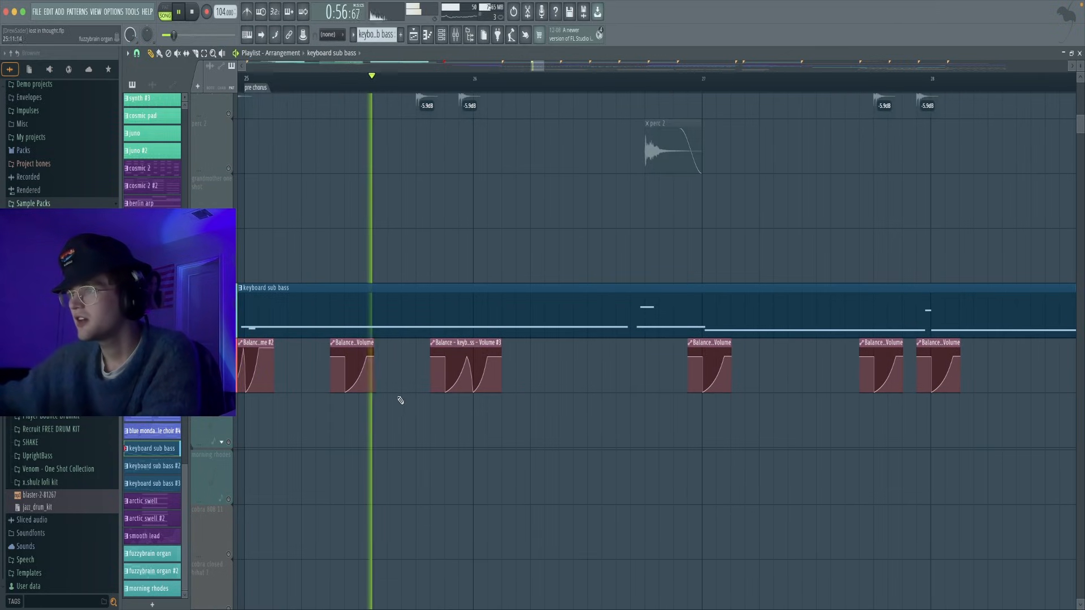
{"action": "left_click_drag", "start_coordinate": [435, 409], "coordinate": [287, 426]}
{"action": "left_click_drag", "start_coordinate": [486, 388], "coordinate": [417, 395]}
{"action": "left_click_drag", "start_coordinate": [629, 419], "coordinate": [412, 417]}
{"action": "left_click_drag", "start_coordinate": [731, 477], "coordinate": [571, 478]}
{"action": "scroll", "coordinate": [559, 461], "scroll_direction": "up", "scroll_amount": 6}
{"action": "scroll", "coordinate": [510, 357], "scroll_direction": "down", "scroll_amount": 2}
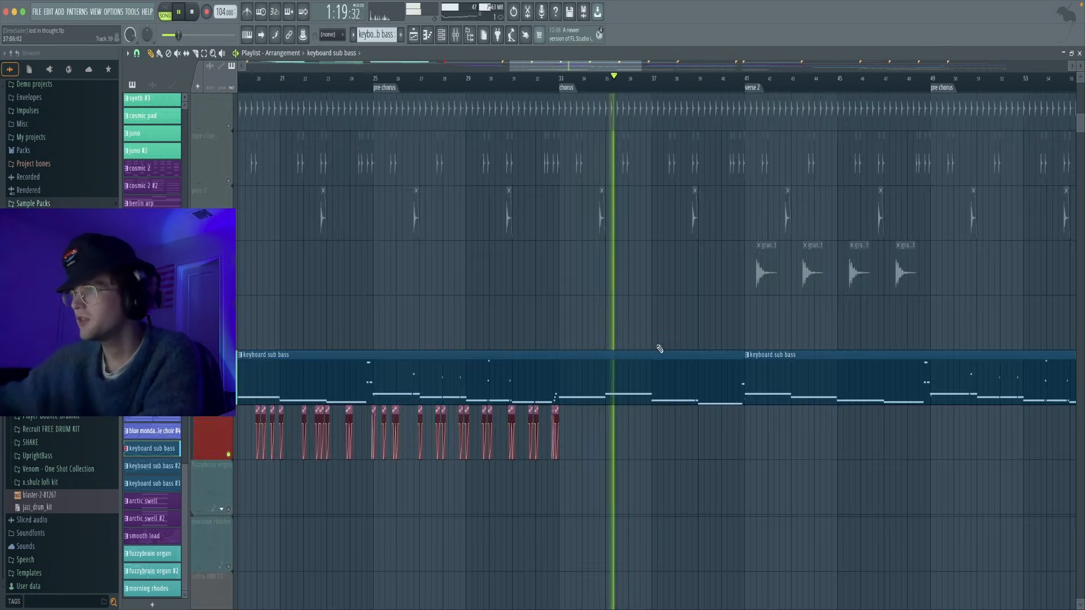
Play the keyboard sub bass through the first chorus and view its Analog Lab instrument before closing it
{"action": "scroll", "coordinate": [661, 334], "scroll_direction": "up", "scroll_amount": 1}
{"action": "left_click_drag", "start_coordinate": [663, 323], "coordinate": [371, 322]}
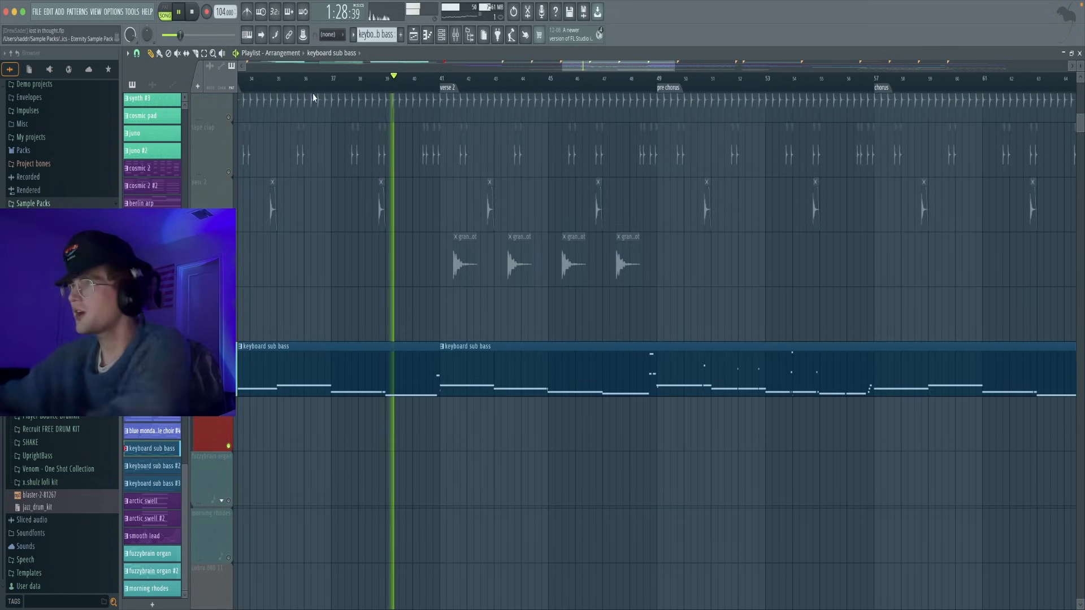
{"action": "left_click", "coordinate": [445, 36]}
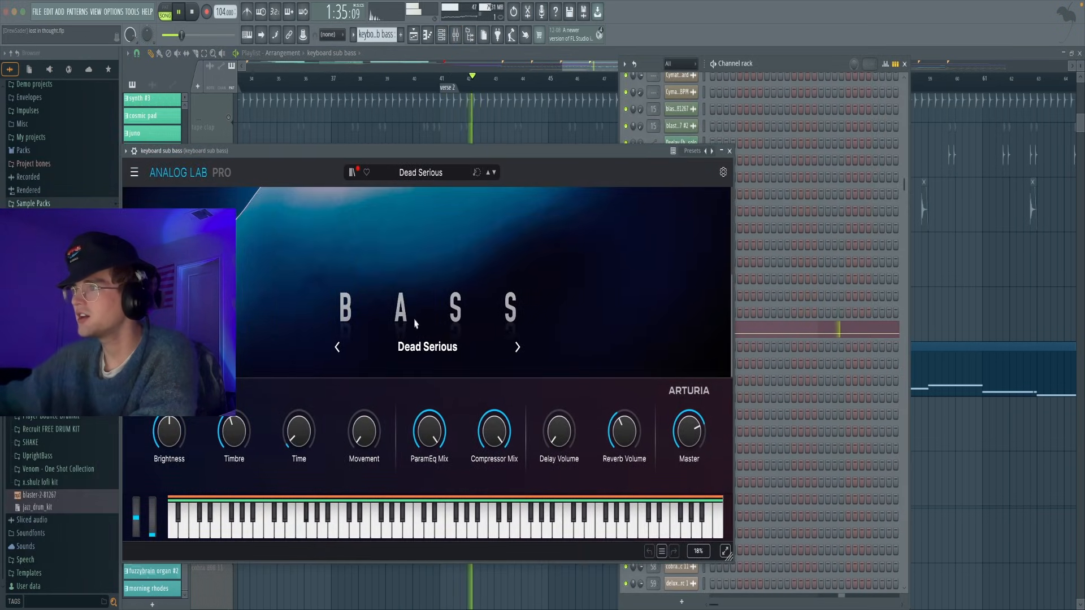
{"action": "left_click", "coordinate": [729, 151]}
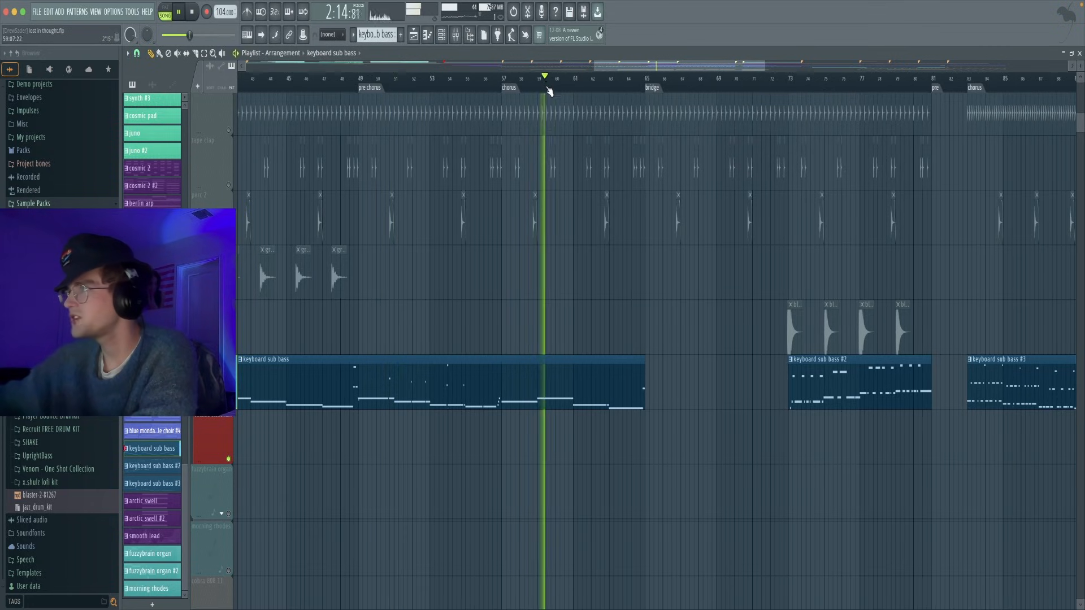
Play the keyboard sub bass #2 clip in the second half of the bridge
{"action": "left_click_drag", "start_coordinate": [565, 161], "coordinate": [290, 150]}
{"action": "left_click_drag", "start_coordinate": [441, 247], "coordinate": [328, 341]}
{"action": "left_click_drag", "start_coordinate": [403, 309], "coordinate": [459, 286]}
{"action": "left_click", "coordinate": [458, 84]}
{"action": "scroll", "coordinate": [514, 346], "scroll_direction": "up", "scroll_amount": 2}
{"action": "left_click_drag", "start_coordinate": [541, 289], "coordinate": [459, 312]}
{"action": "scroll", "coordinate": [483, 362], "scroll_direction": "up", "scroll_amount": 1}
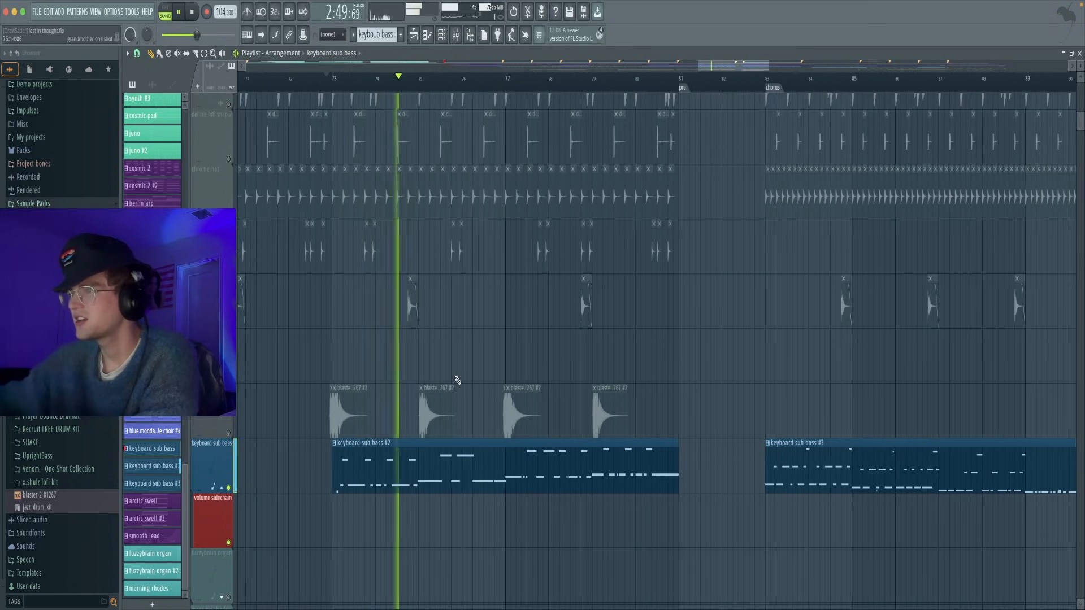
{"action": "left_click_drag", "start_coordinate": [476, 372], "coordinate": [408, 346]}
{"action": "scroll", "coordinate": [408, 346], "scroll_direction": "down", "scroll_amount": 3}
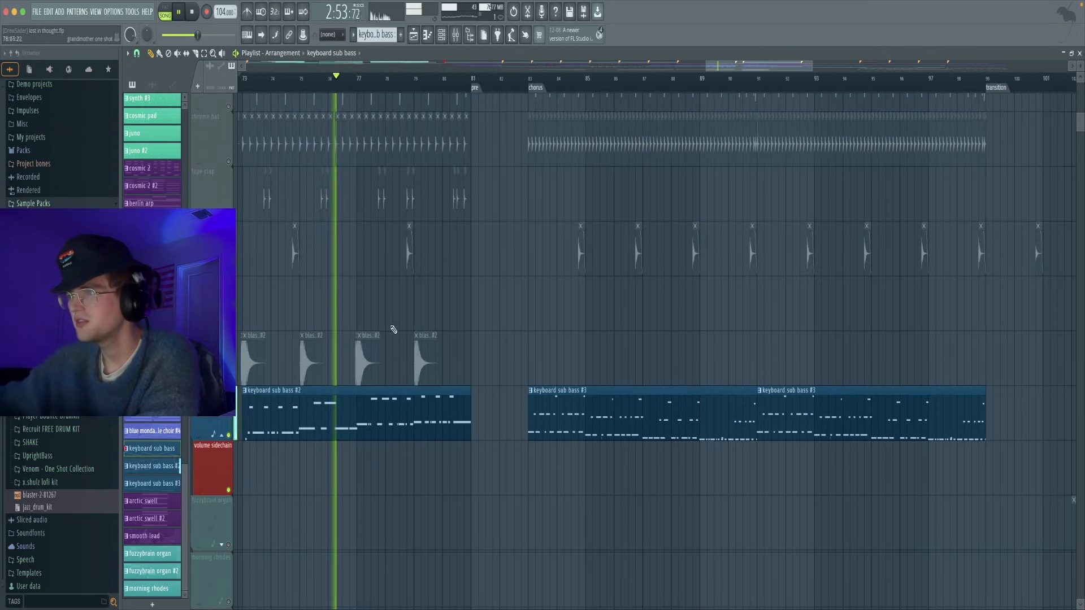
Examine the notes of keyboard sub bass #2 in the piano roll and return to the playlist
{"action": "left_click_drag", "start_coordinate": [435, 269], "coordinate": [504, 276]}
{"action": "left_click", "coordinate": [472, 446]}
{"action": "right_click", "coordinate": [472, 446]}
{"action": "double_click", "coordinate": [473, 432]}
{"action": "left_click_drag", "start_coordinate": [474, 429], "coordinate": [692, 359]}
{"action": "left_click_drag", "start_coordinate": [453, 317], "coordinate": [435, 368]}
{"action": "scroll", "coordinate": [308, 228], "scroll_direction": "up", "scroll_amount": 5}
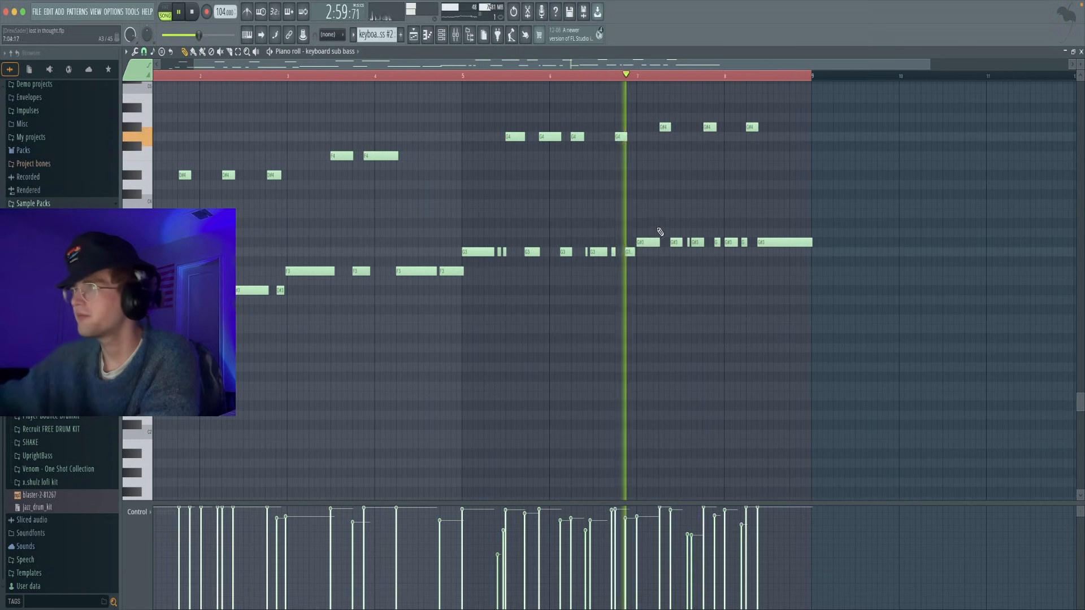
{"action": "left_click_drag", "start_coordinate": [661, 235], "coordinate": [630, 287]}
{"action": "key", "text": "F5"}
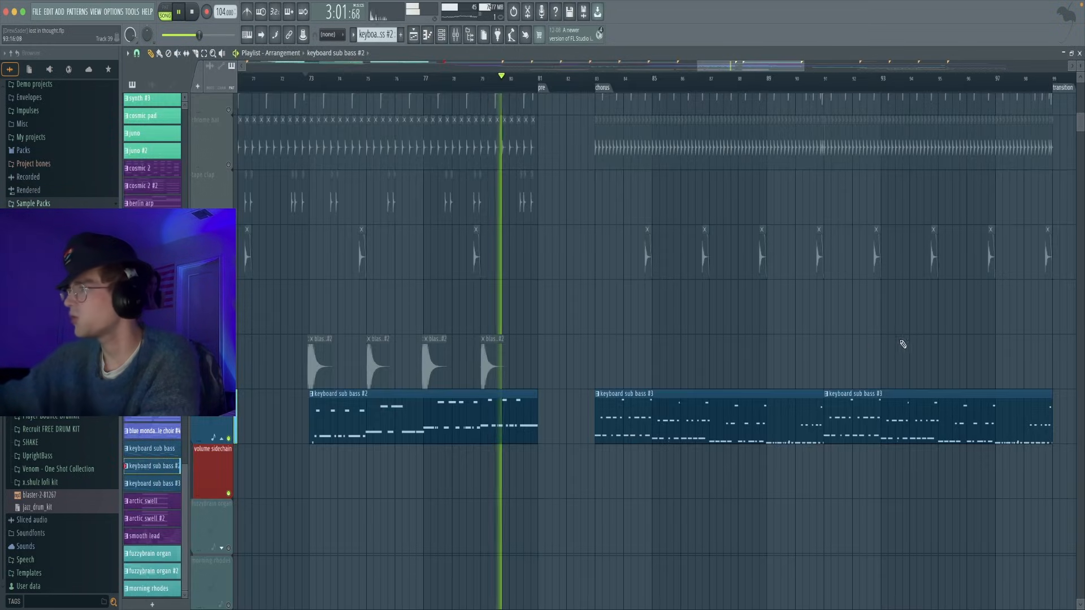
Play the keyboard sub bass #3 clips from the start of the final chorus
{"action": "left_click", "coordinate": [503, 84]}
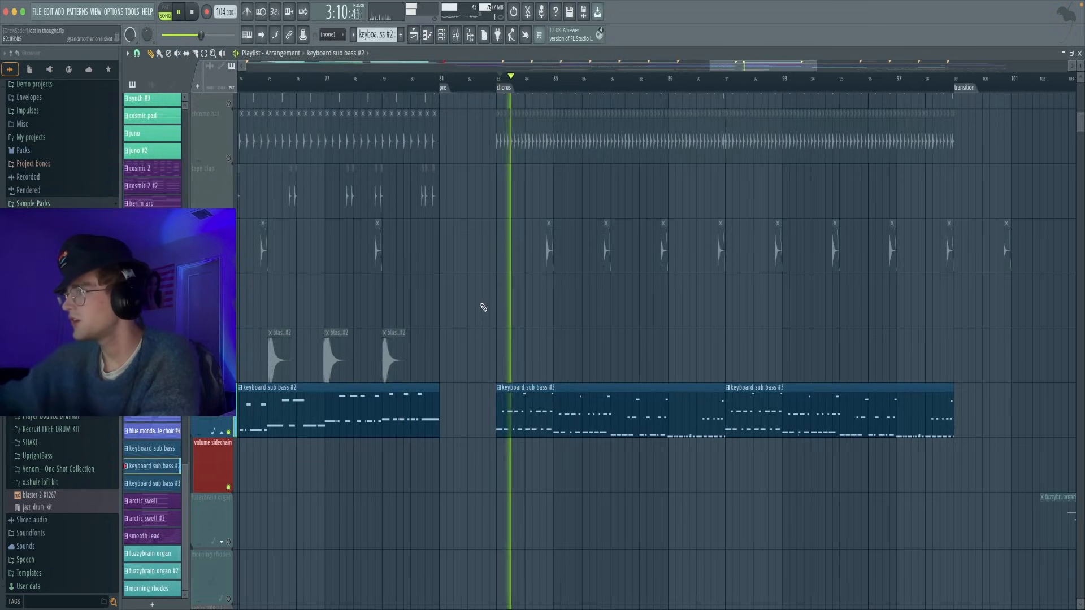
{"action": "scroll", "coordinate": [495, 288], "scroll_direction": "down", "scroll_amount": 2}
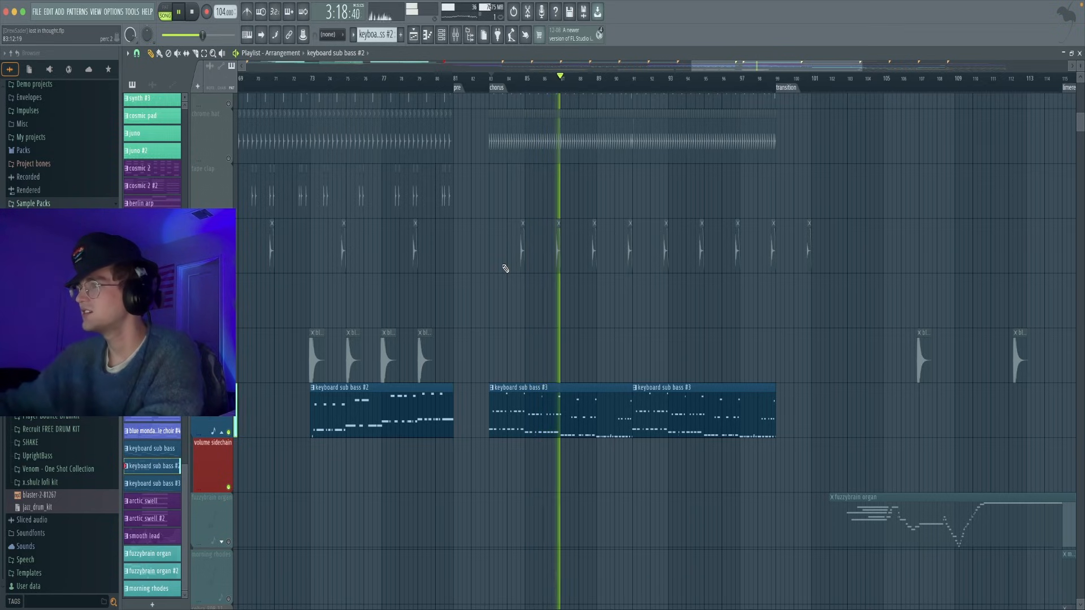
{"action": "scroll", "coordinate": [558, 278], "scroll_direction": "down", "scroll_amount": 5}
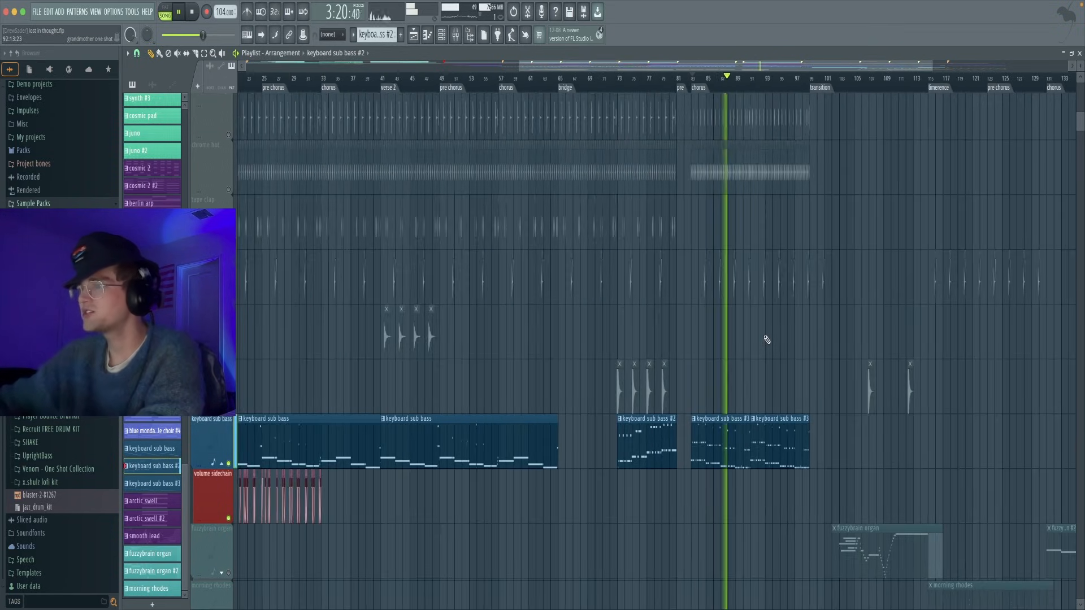
Solo the cosmic 2 track and play it from verse 1
{"action": "scroll", "coordinate": [582, 330], "scroll_direction": "up", "scroll_amount": 4}
{"action": "left_click_drag", "start_coordinate": [351, 264], "coordinate": [456, 486]}
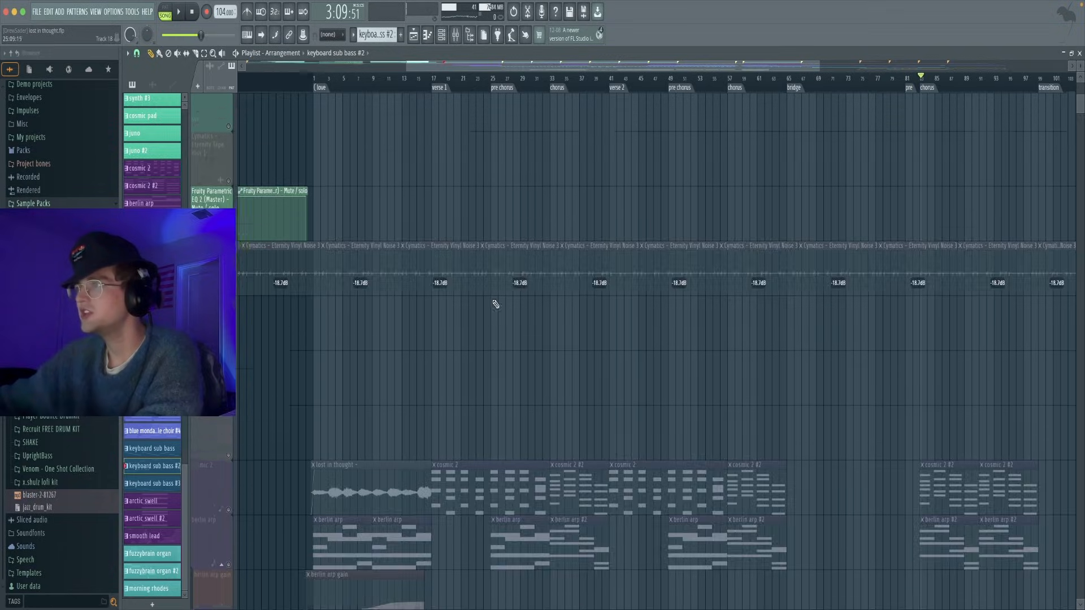
{"action": "scroll", "coordinate": [484, 291], "scroll_direction": "up", "scroll_amount": 5}
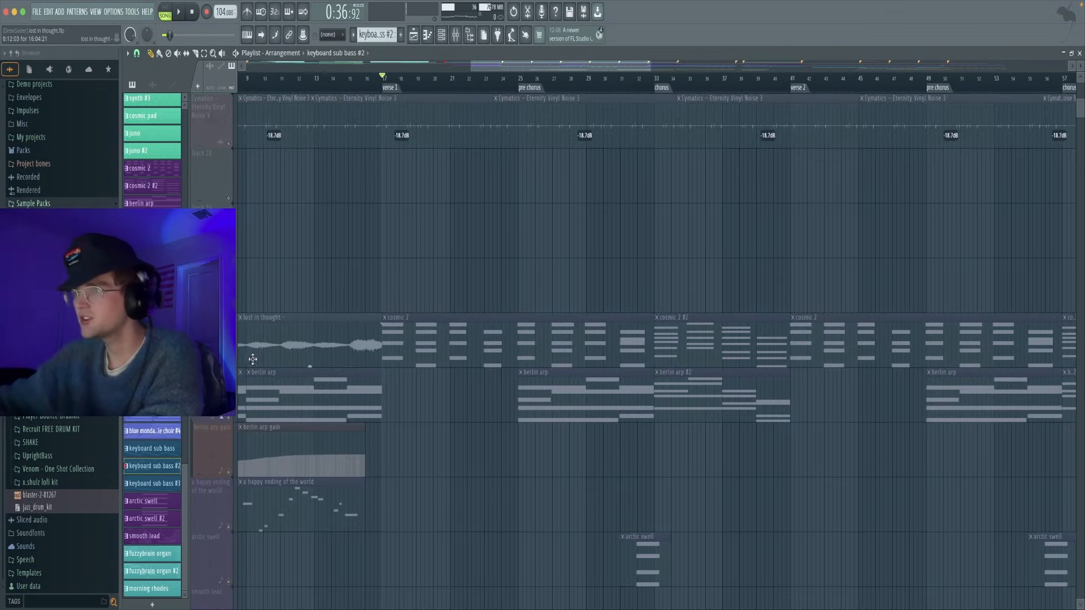
{"action": "left_click", "coordinate": [228, 362]}
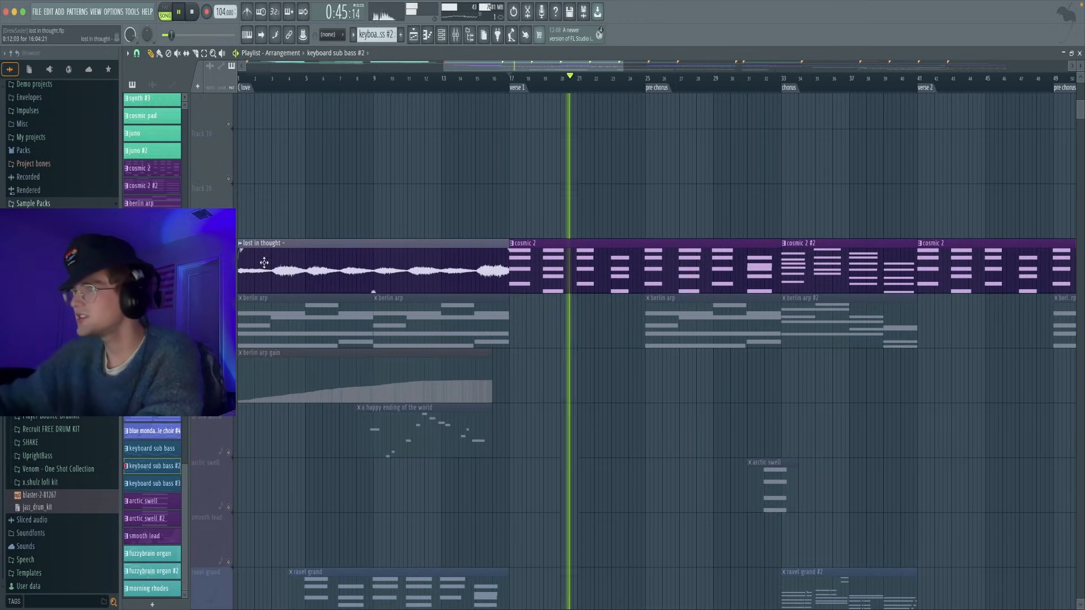
{"action": "scroll", "coordinate": [492, 308], "scroll_direction": "down", "scroll_amount": 3}
{"action": "scroll", "coordinate": [480, 347], "scroll_direction": "right", "scroll_amount": 3}
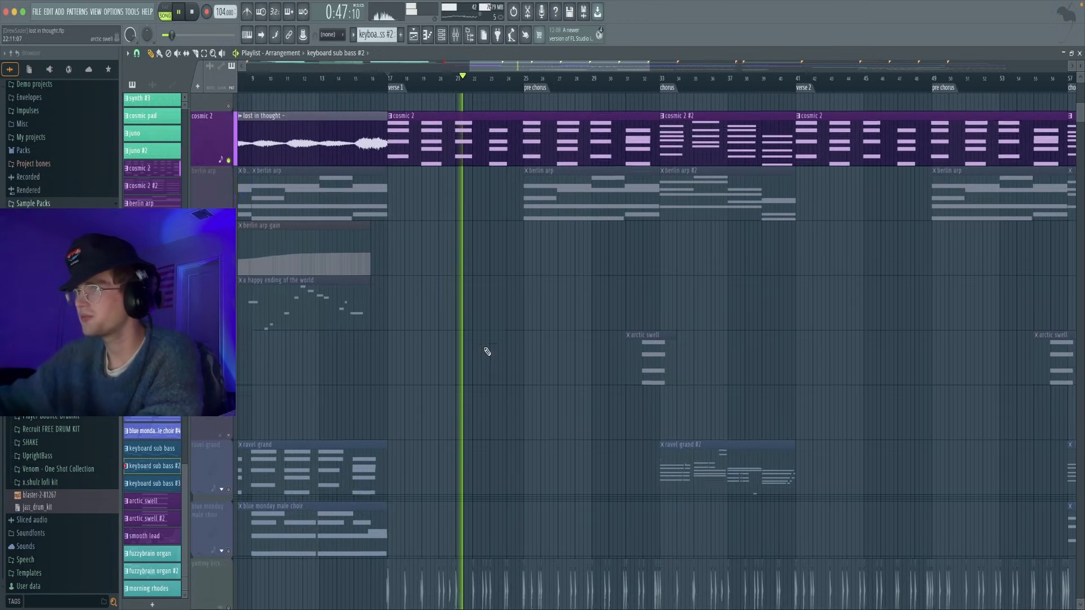
{"action": "scroll", "coordinate": [503, 378], "scroll_direction": "down", "scroll_amount": 5}
Unmute the Cymatics Eternity Vinyl Noise 3 track and replay verse 1 with cosmic 2
{"action": "scroll", "coordinate": [469, 316], "scroll_direction": "up", "scroll_amount": 5}
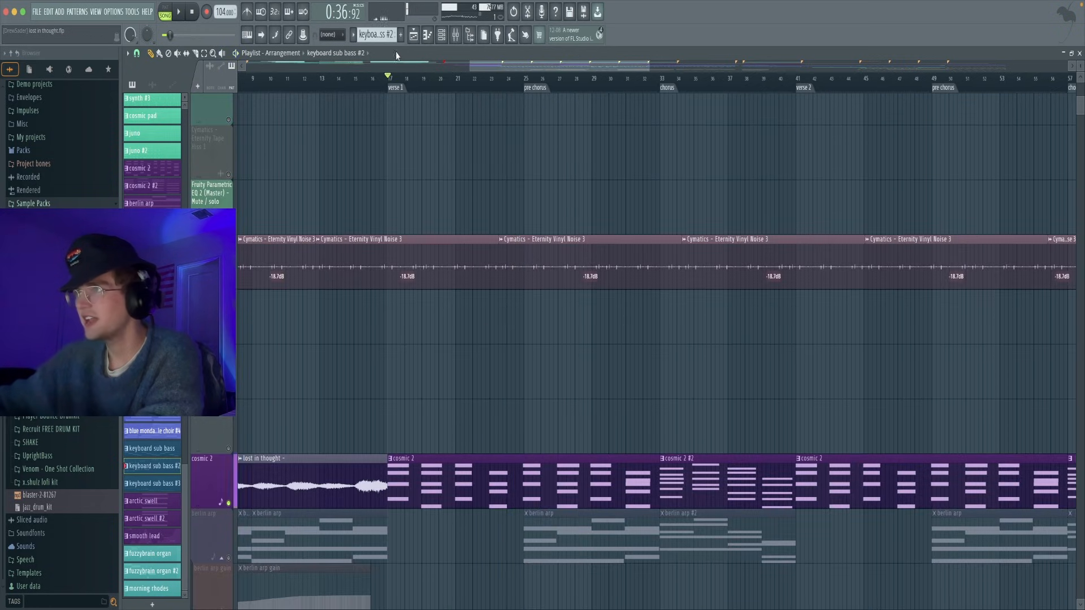
{"action": "scroll", "coordinate": [520, 473], "scroll_direction": "down", "scroll_amount": 10}
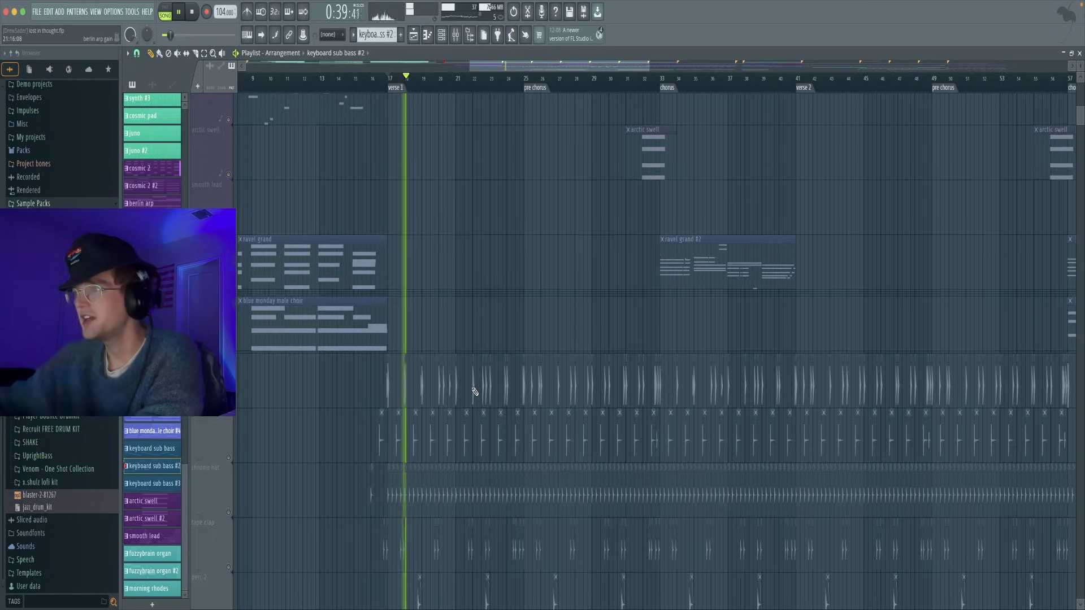
{"action": "scroll", "coordinate": [404, 456], "scroll_direction": "down", "scroll_amount": 6}
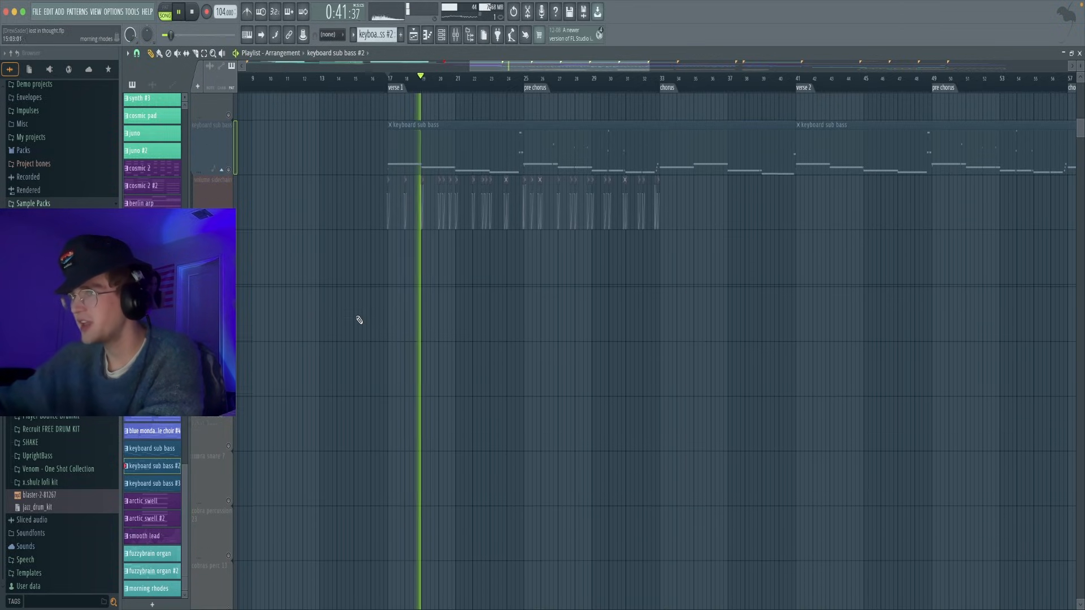
{"action": "scroll", "coordinate": [496, 327], "scroll_direction": "up", "scroll_amount": 8}
{"action": "scroll", "coordinate": [496, 356], "scroll_direction": "down", "scroll_amount": 12}
{"action": "scroll", "coordinate": [508, 358], "scroll_direction": "up", "scroll_amount": 10}
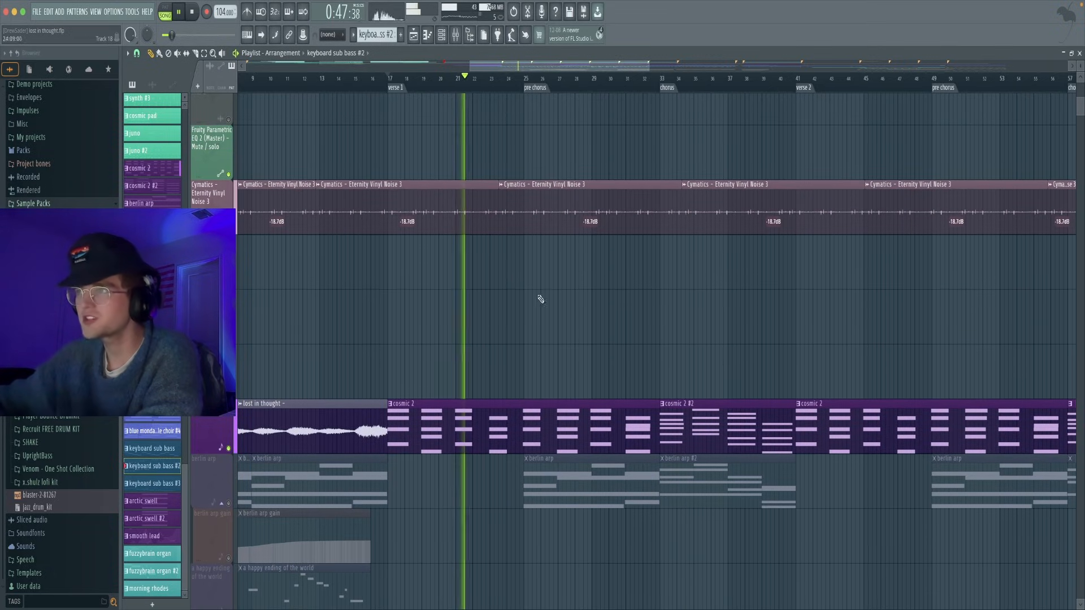
Unmute the berlin arp and berlin arp gain tracks to hear the arp enter at the pre chorus
{"action": "scroll", "coordinate": [493, 378], "scroll_direction": "down", "scroll_amount": 1}
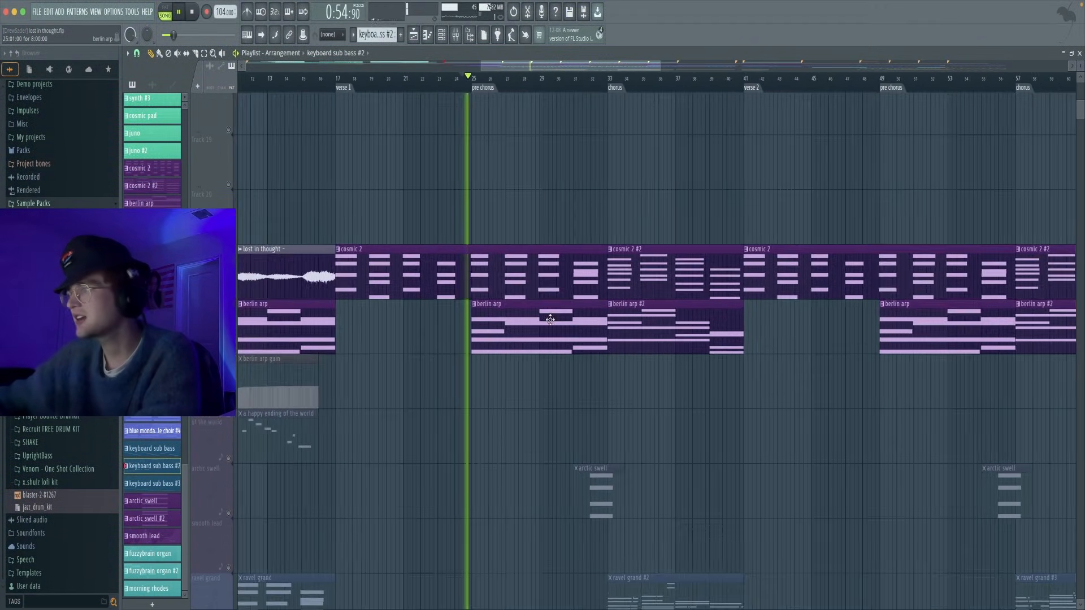
{"action": "scroll", "coordinate": [548, 321], "scroll_direction": "down", "scroll_amount": 3}
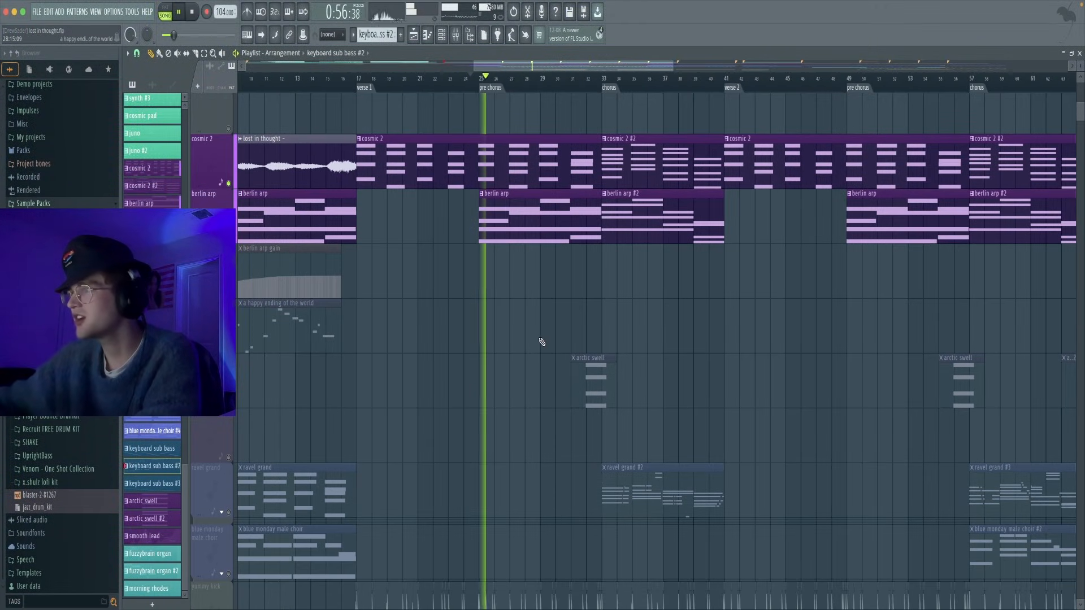
{"action": "left_click", "coordinate": [228, 293]}
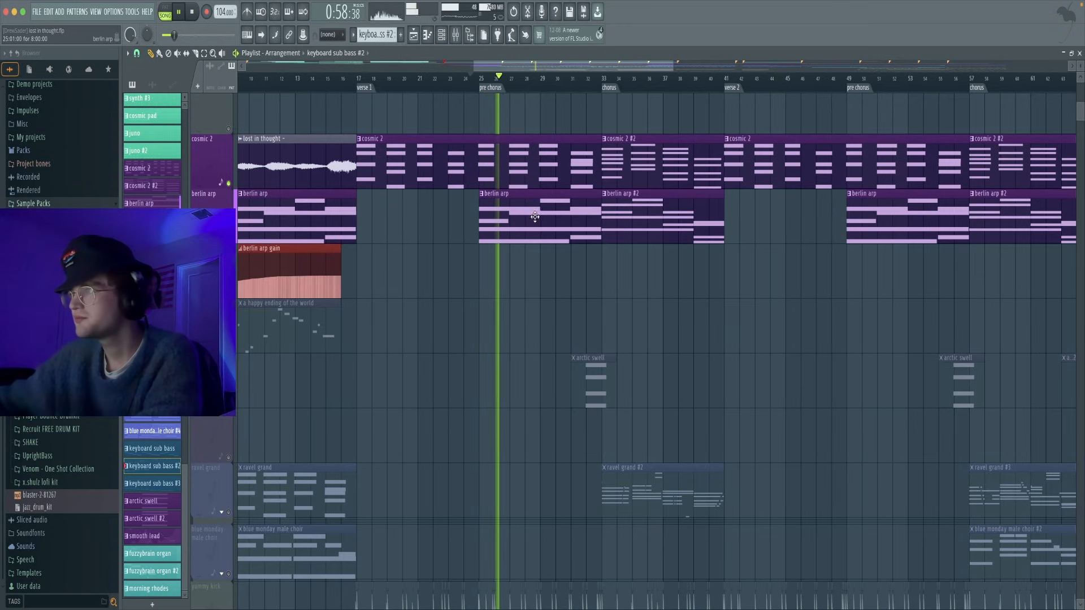
Unmute the yummy kick, deluxe lofi snap 2, chrome hat, tape clap and perc 2 tracks, plus the keyboard sub bass and its volume sidechain
{"action": "scroll", "coordinate": [535, 216], "scroll_direction": "down", "scroll_amount": 9}
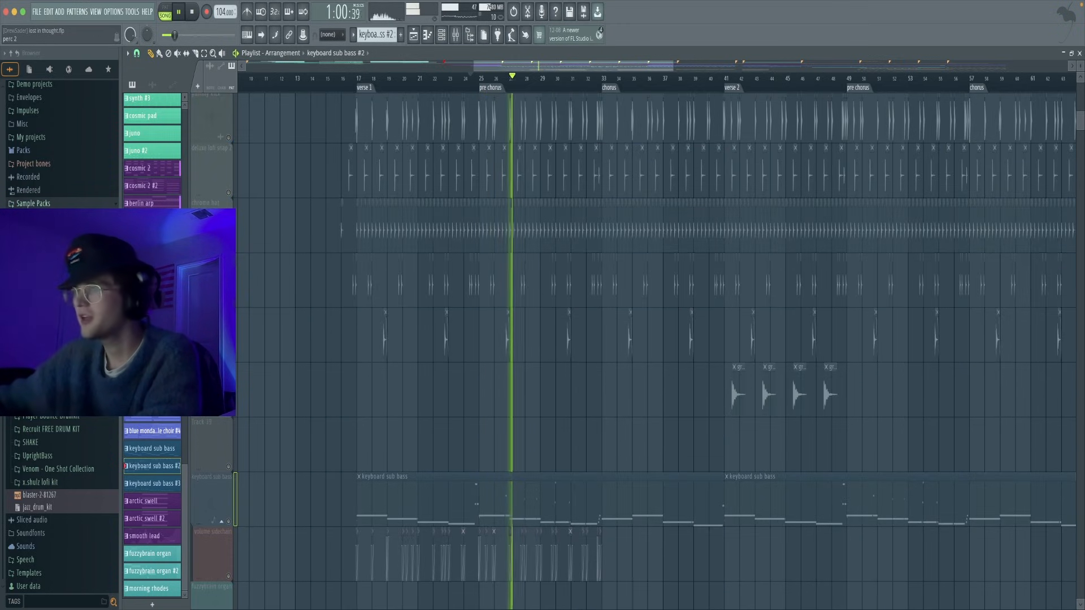
{"action": "scroll", "coordinate": [236, 333], "scroll_direction": "up", "scroll_amount": 2}
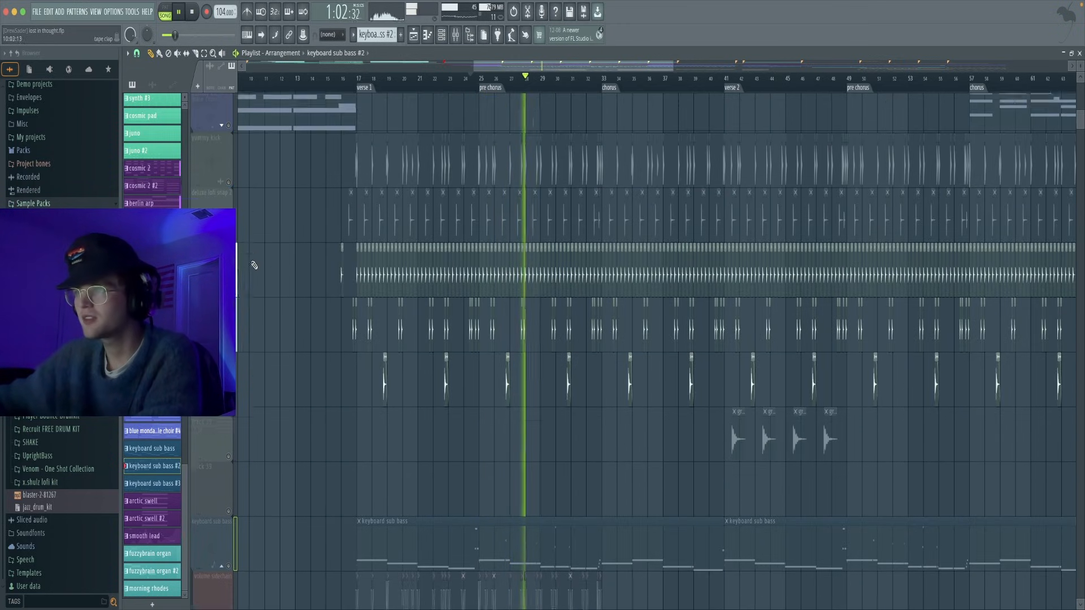
{"action": "scroll", "coordinate": [602, 260], "scroll_direction": "up", "scroll_amount": 2}
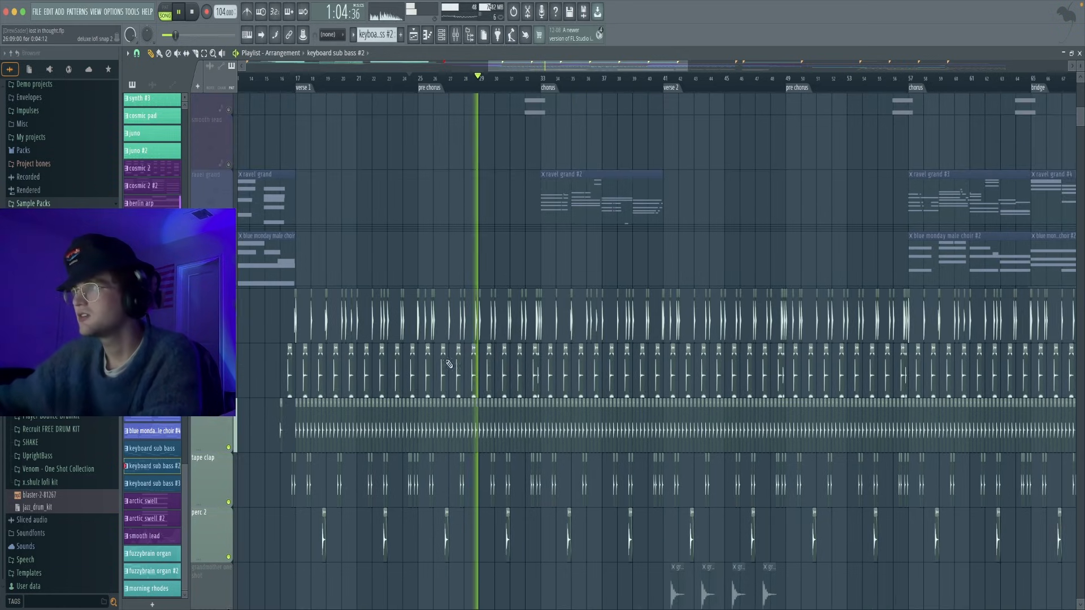
{"action": "scroll", "coordinate": [602, 260], "scroll_direction": "up", "scroll_amount": 3}
{"action": "scroll", "coordinate": [574, 256], "scroll_direction": "down", "scroll_amount": 7}
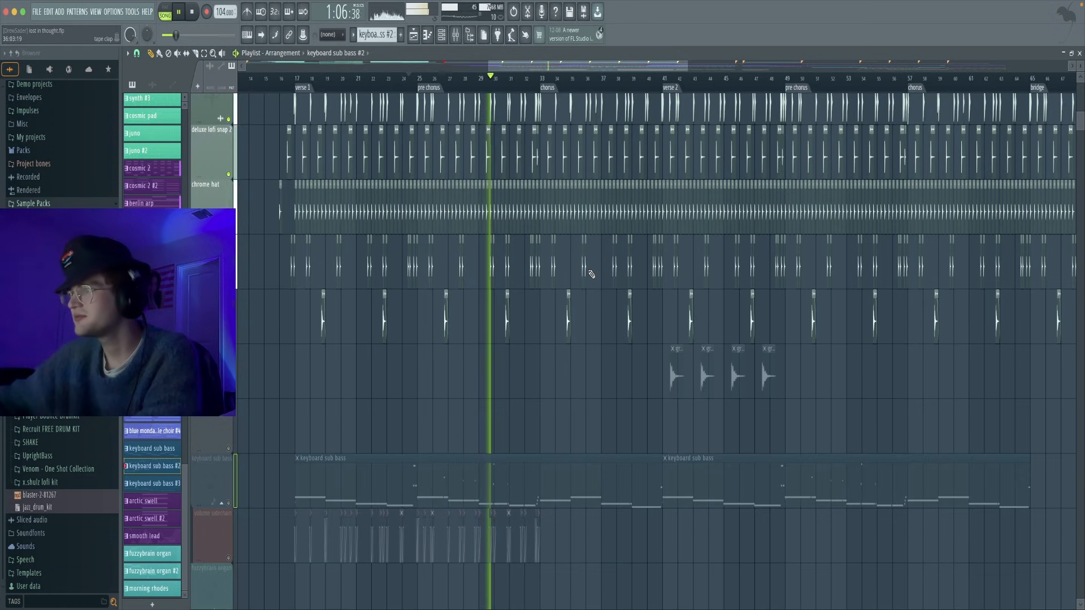
{"action": "scroll", "coordinate": [534, 302], "scroll_direction": "up", "scroll_amount": 1}
{"action": "left_click", "coordinate": [231, 547]}
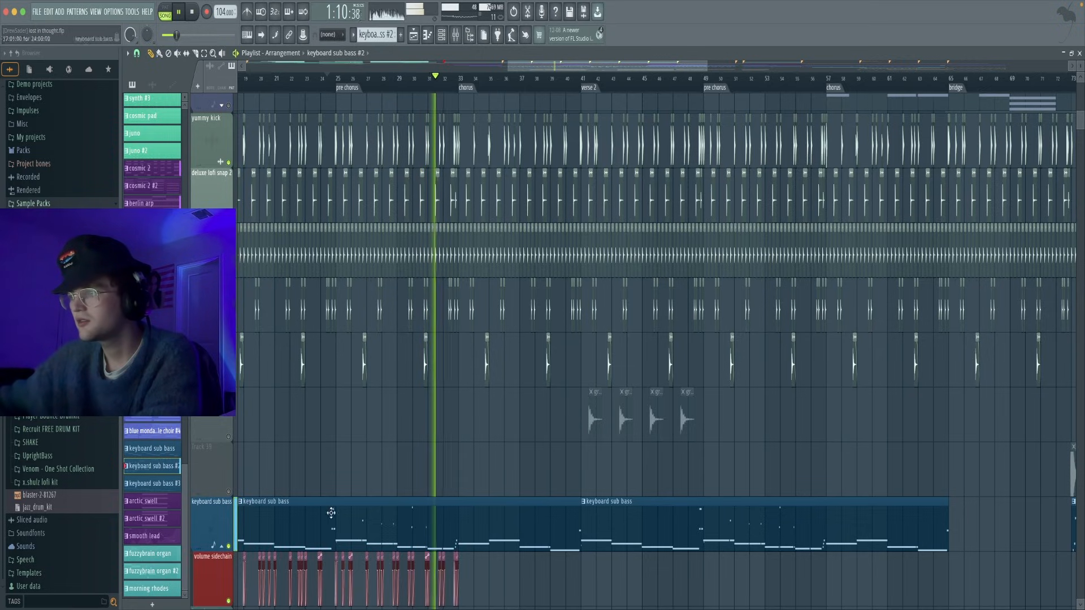
Stop playback, solo the arctic swell track and play its swell into the first chorus
{"action": "scroll", "coordinate": [342, 468], "scroll_direction": "up", "scroll_amount": 8}
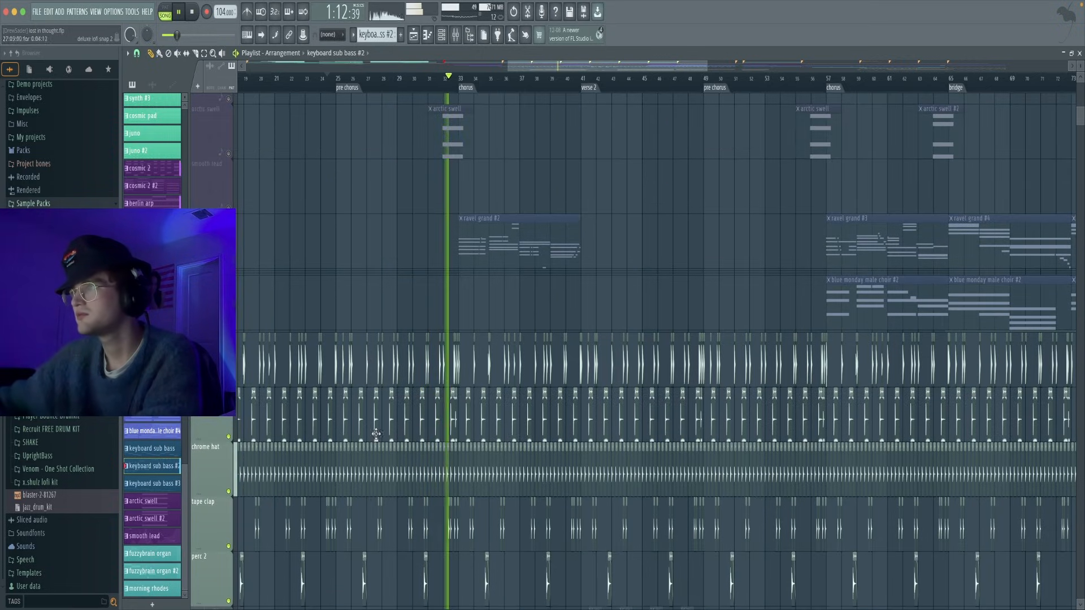
{"action": "scroll", "coordinate": [441, 303], "scroll_direction": "up", "scroll_amount": 1}
{"action": "key", "text": "space"}
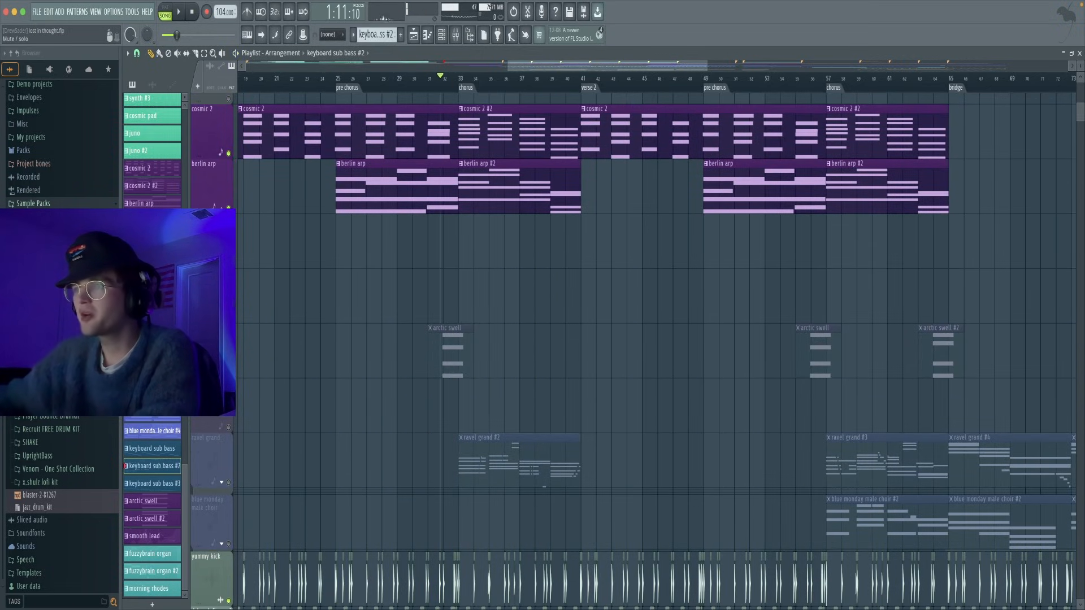
{"action": "right_click", "coordinate": [228, 373]}
{"action": "scroll", "coordinate": [251, 305], "scroll_direction": "up", "scroll_amount": 7}
{"action": "scroll", "coordinate": [321, 299], "scroll_direction": "down", "scroll_amount": 9}
{"action": "key", "text": "space"}
{"action": "scroll", "coordinate": [485, 264], "scroll_direction": "up", "scroll_amount": 1}
{"action": "scroll", "coordinate": [484, 264], "scroll_direction": "right", "scroll_amount": 2}
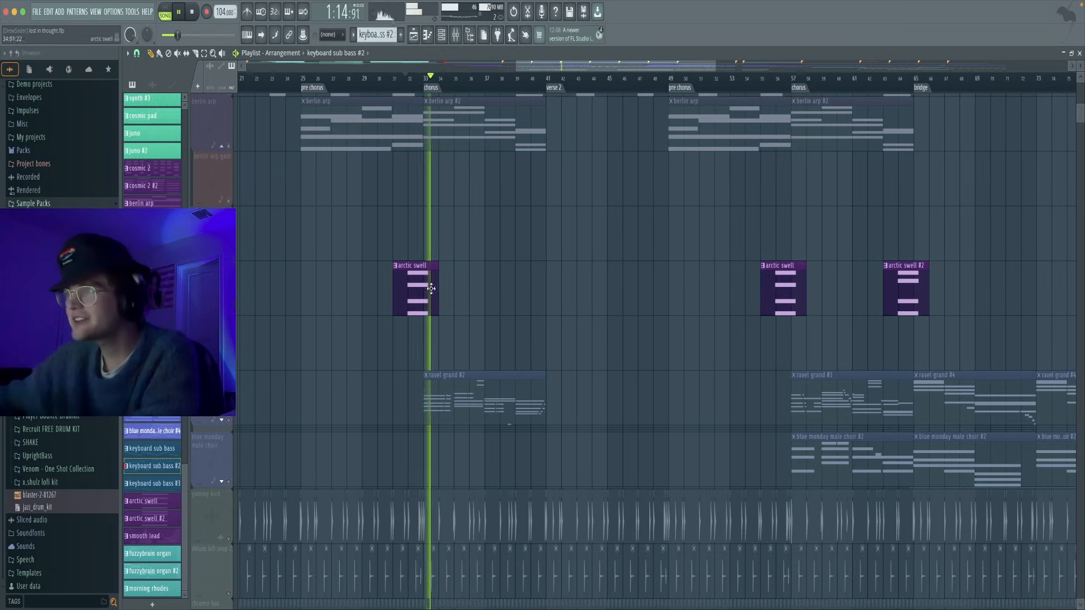
Unmute ravel grand and cosmic 2 for the first chorus and examine the ravel grand #2 notes in the piano roll
{"action": "scroll", "coordinate": [477, 285], "scroll_direction": "up", "scroll_amount": 3}
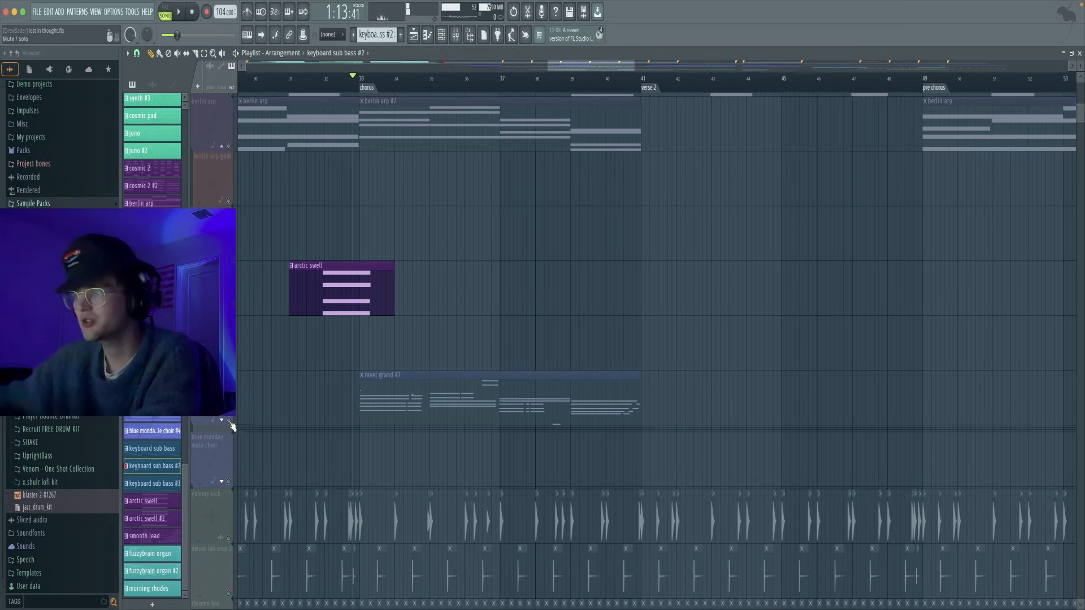
{"action": "double_click", "coordinate": [428, 382]}
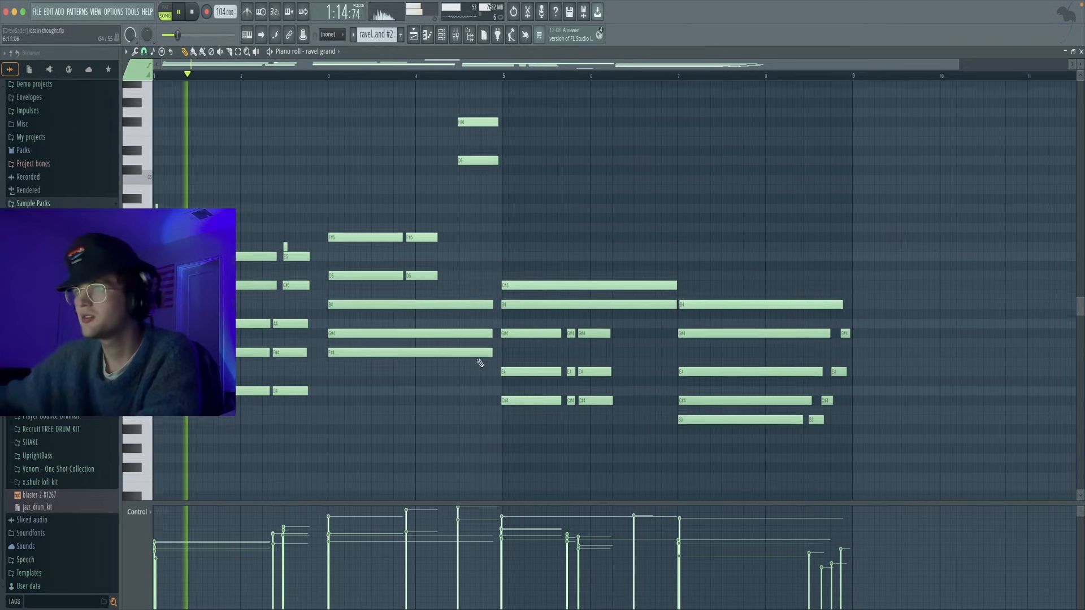
{"action": "left_click", "coordinate": [413, 34]}
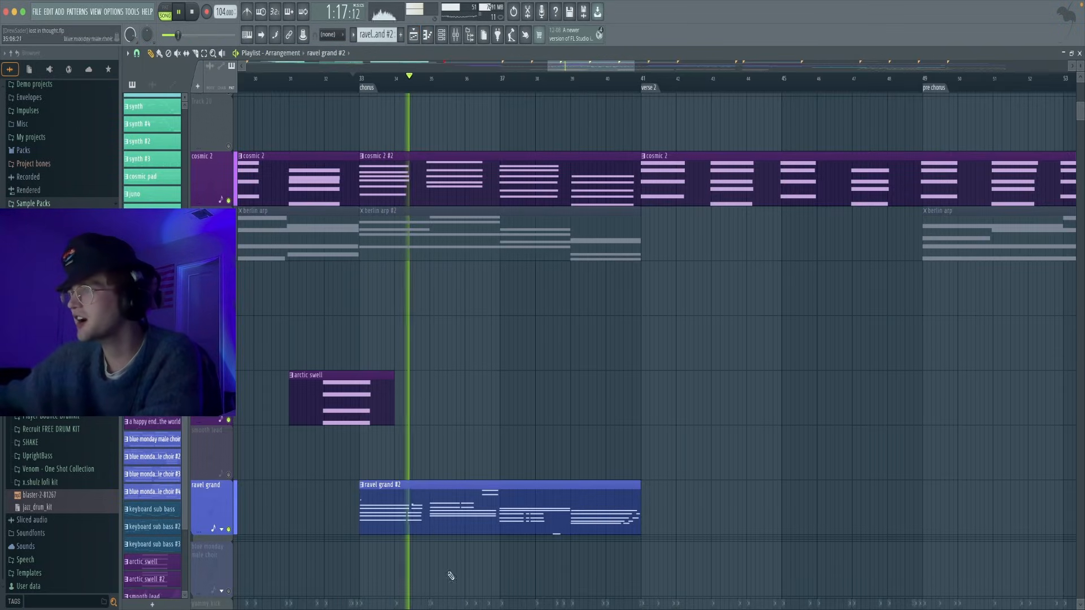
{"action": "double_click", "coordinate": [447, 513]}
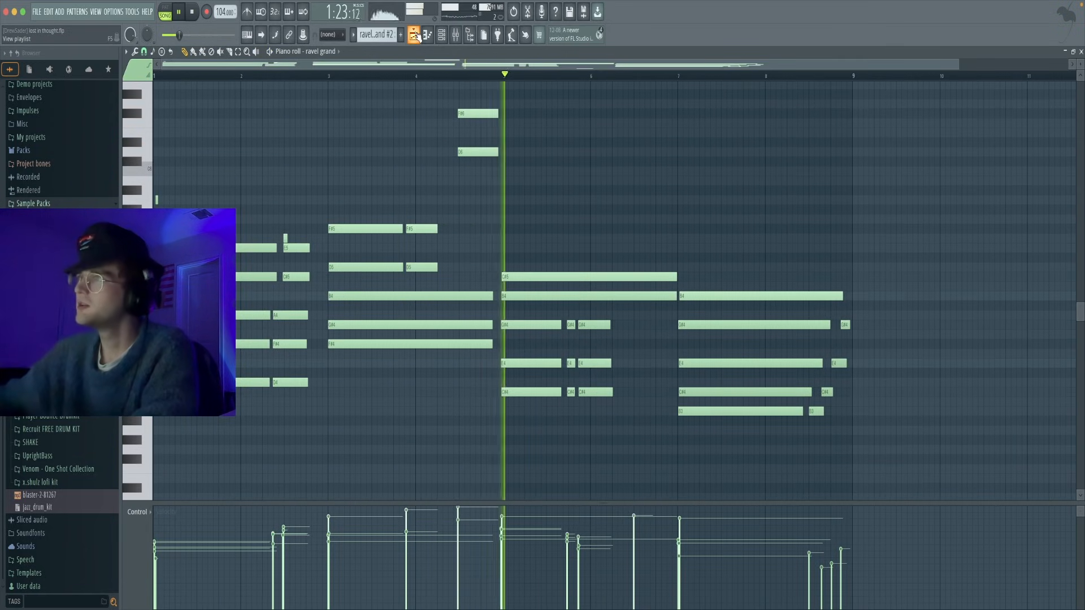
Select the ravel grand track in the mixer and inspect its UADx Verve Analog Machines effect during playback
{"action": "left_click", "coordinate": [442, 36]}
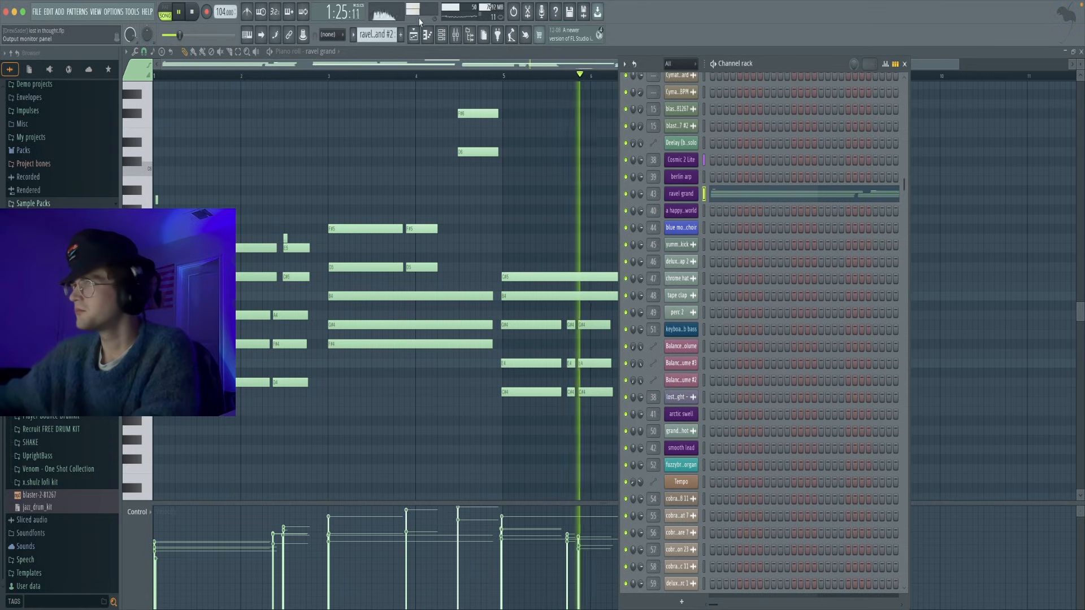
{"action": "left_click", "coordinate": [456, 35]}
{"action": "scroll", "coordinate": [662, 180], "scroll_direction": "down", "scroll_amount": 5}
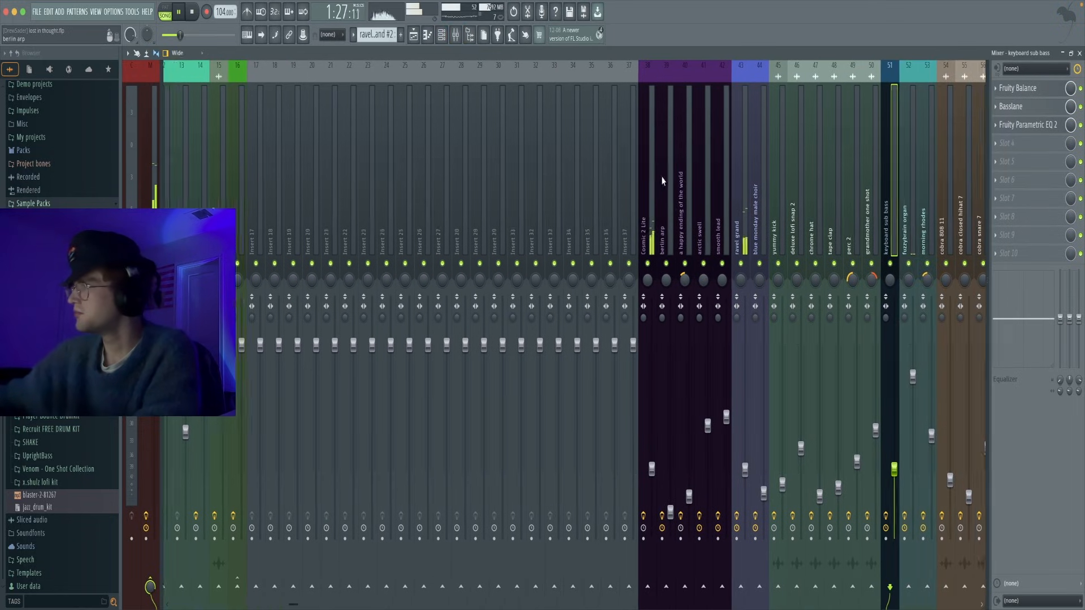
{"action": "left_click", "coordinate": [736, 198]}
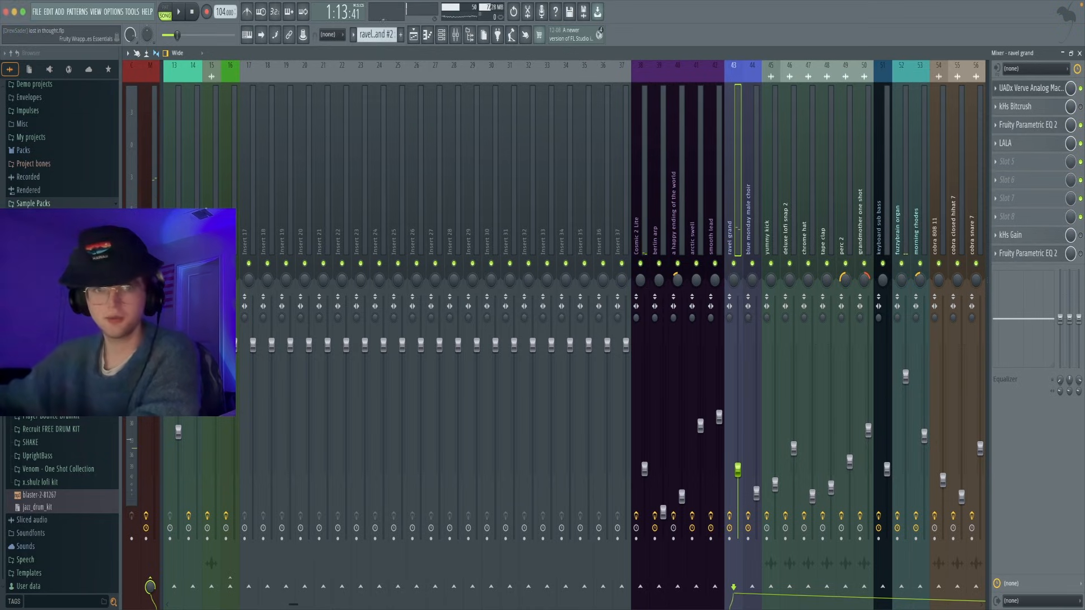
{"action": "left_click_drag", "start_coordinate": [623, 158], "coordinate": [547, 154]}
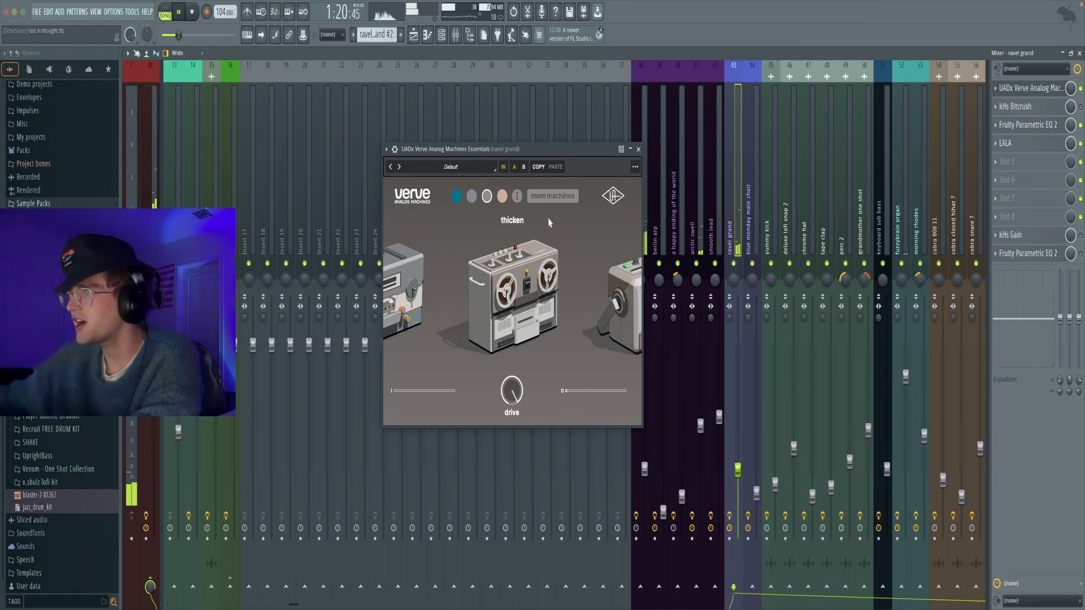
{"action": "left_click_drag", "start_coordinate": [566, 151], "coordinate": [547, 158]}
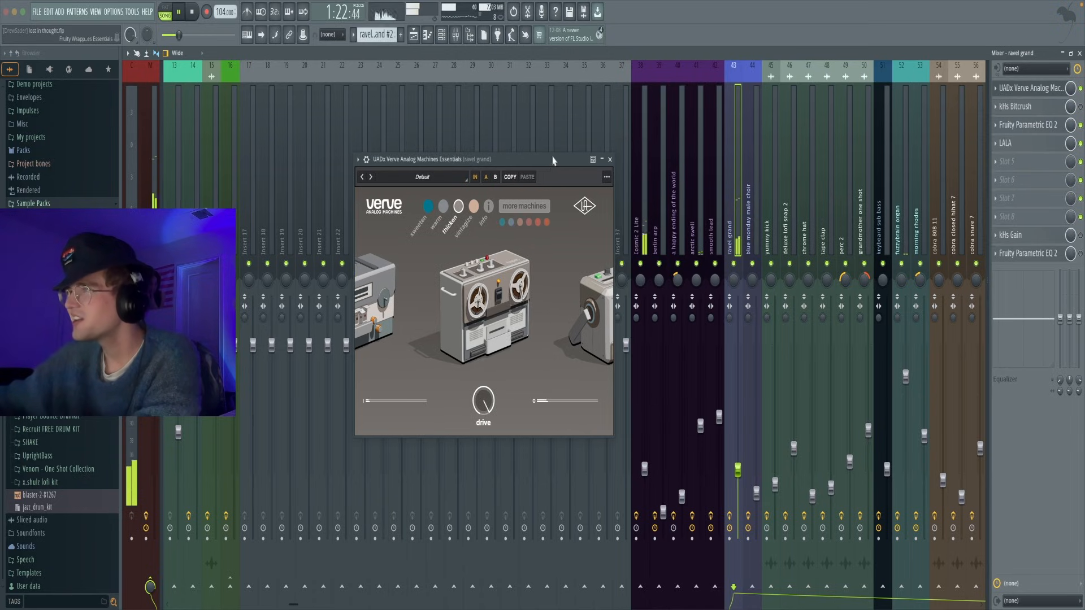
{"action": "left_click", "coordinate": [610, 160]}
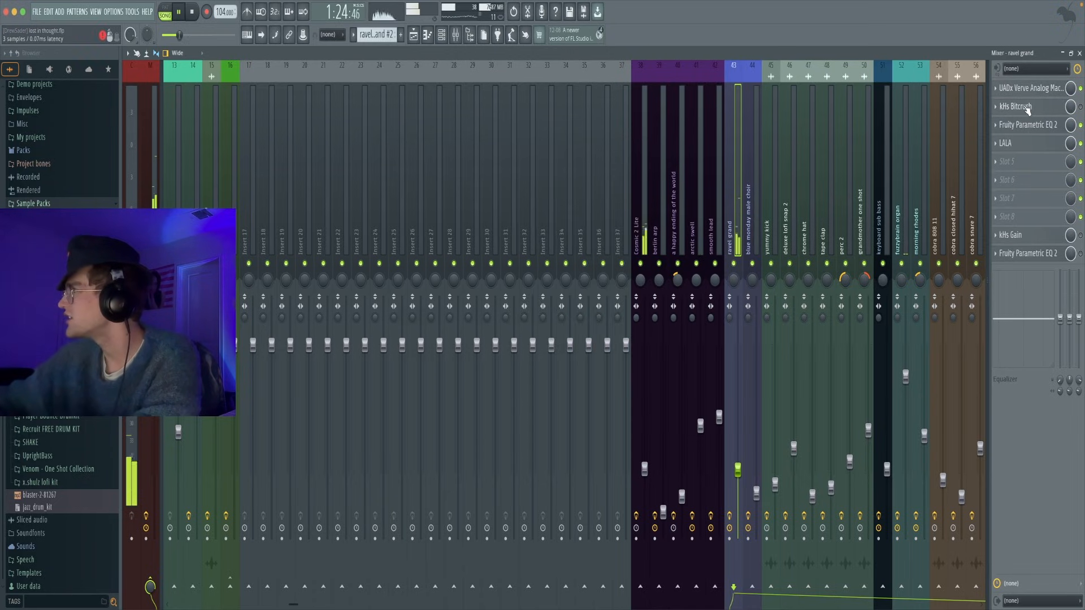
Inspect the first Fruity Parametric EQ 2 on the ravel grand mixer track and close the mixer
{"action": "left_click", "coordinate": [1033, 125]}
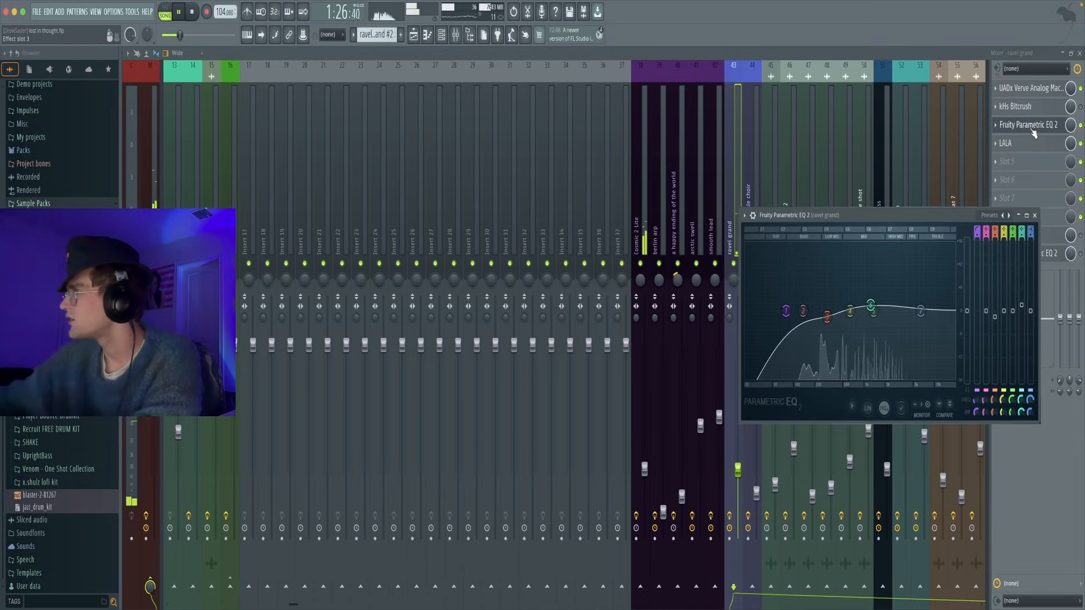
{"action": "left_click", "coordinate": [1035, 125]}
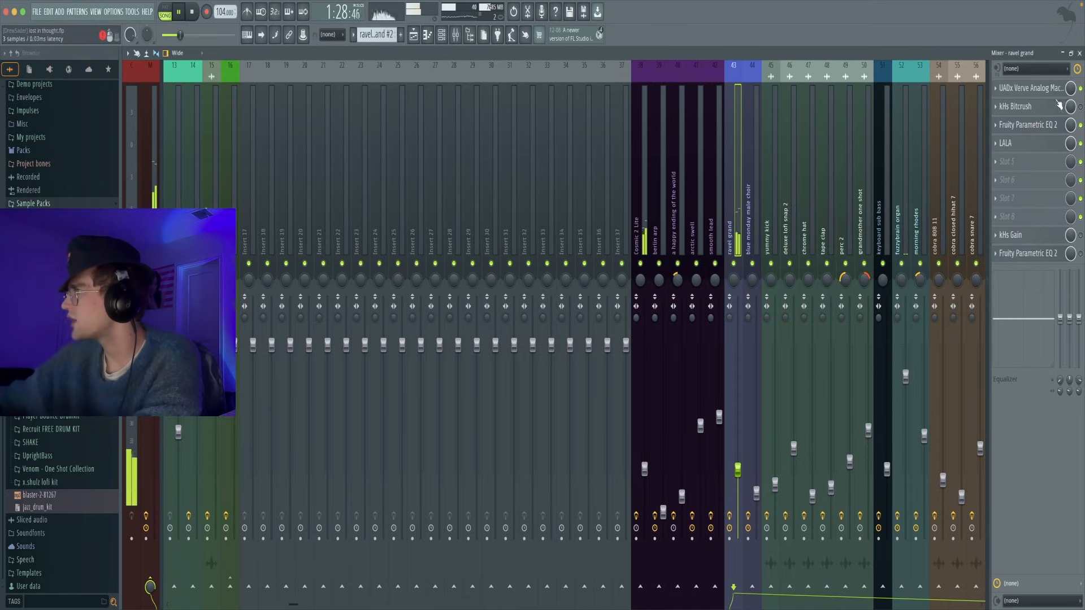
{"action": "left_click", "coordinate": [1080, 54]}
{"action": "scroll", "coordinate": [859, 194], "scroll_direction": "right", "scroll_amount": 1}
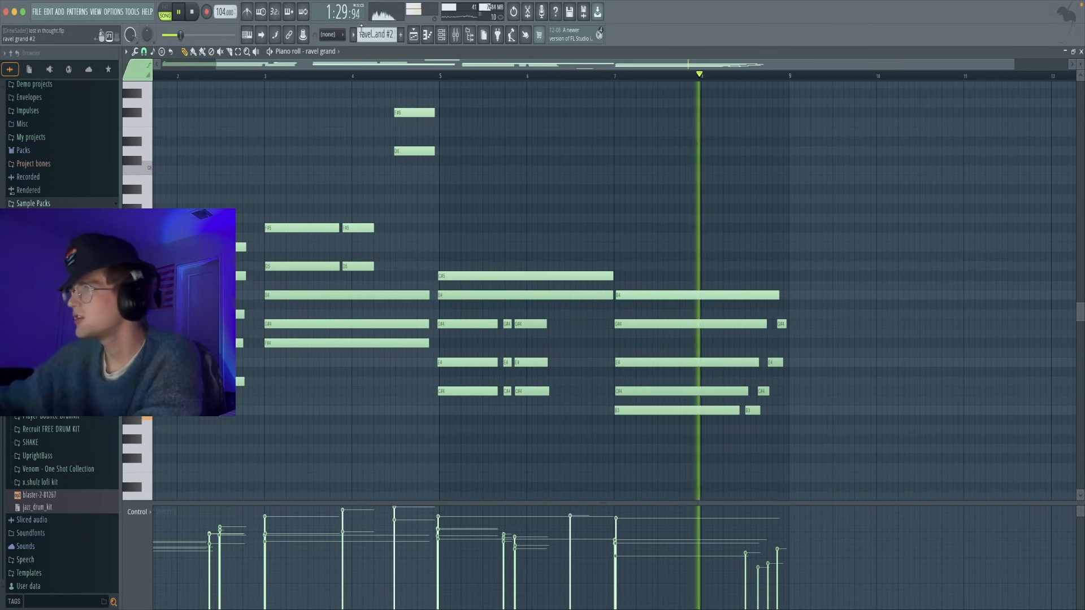
Return to the playlist and unmute the berlin arp and berlin arp gain tracks for the first chorus
{"action": "left_click", "coordinate": [414, 35]}
{"action": "scroll", "coordinate": [485, 185], "scroll_direction": "down", "scroll_amount": 2, "text": "ctrl"}
{"action": "scroll", "coordinate": [481, 179], "scroll_direction": "down", "scroll_amount": 1}
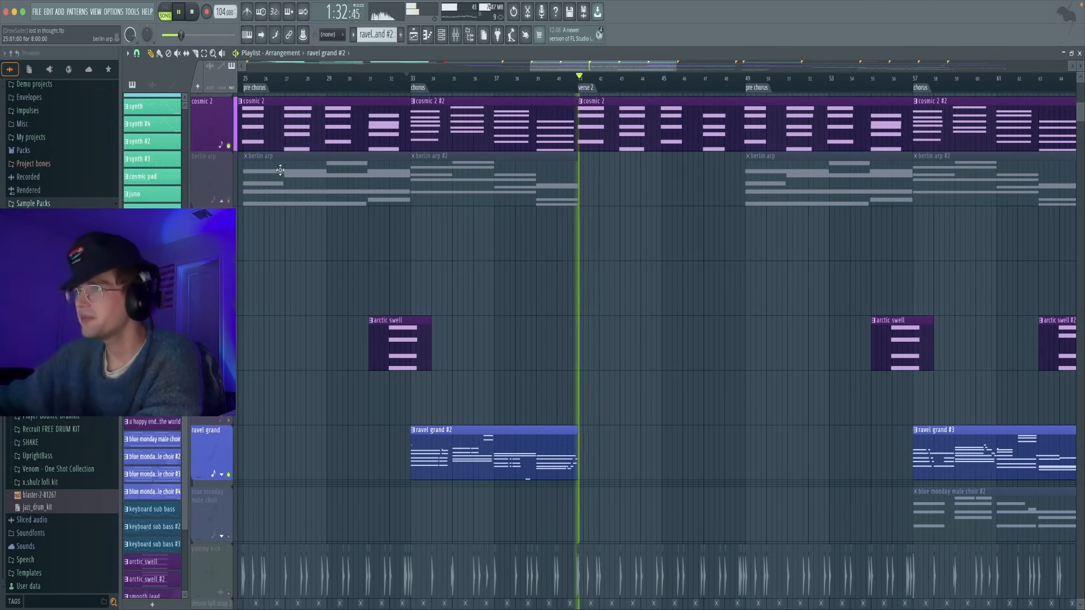
{"action": "scroll", "coordinate": [322, 222], "scroll_direction": "down", "scroll_amount": 3}
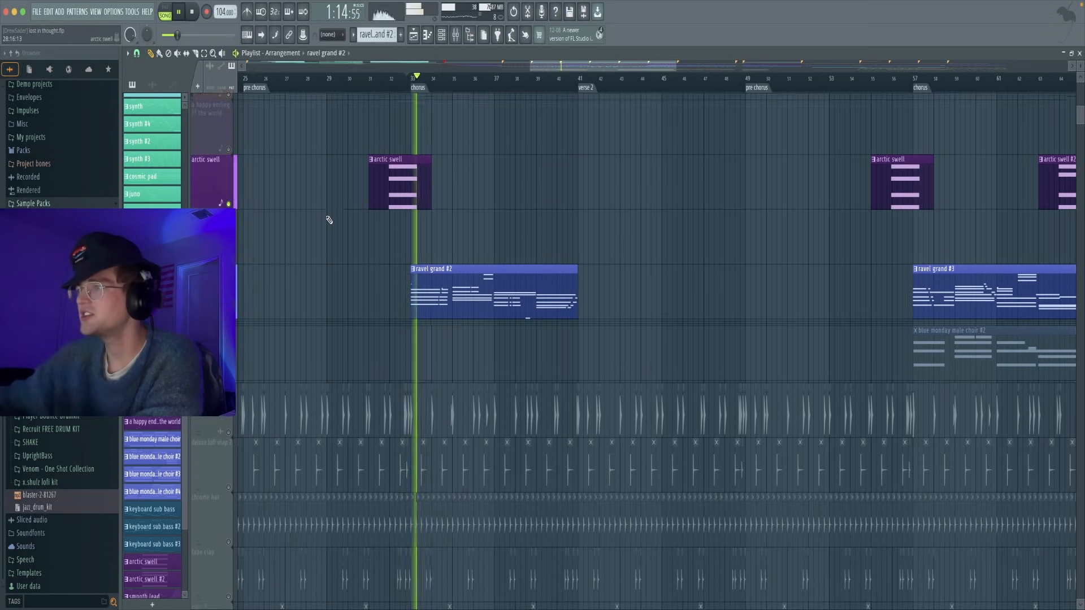
{"action": "scroll", "coordinate": [334, 215], "scroll_direction": "up", "scroll_amount": 1}
{"action": "scroll", "coordinate": [334, 212], "scroll_direction": "up", "scroll_amount": 3}
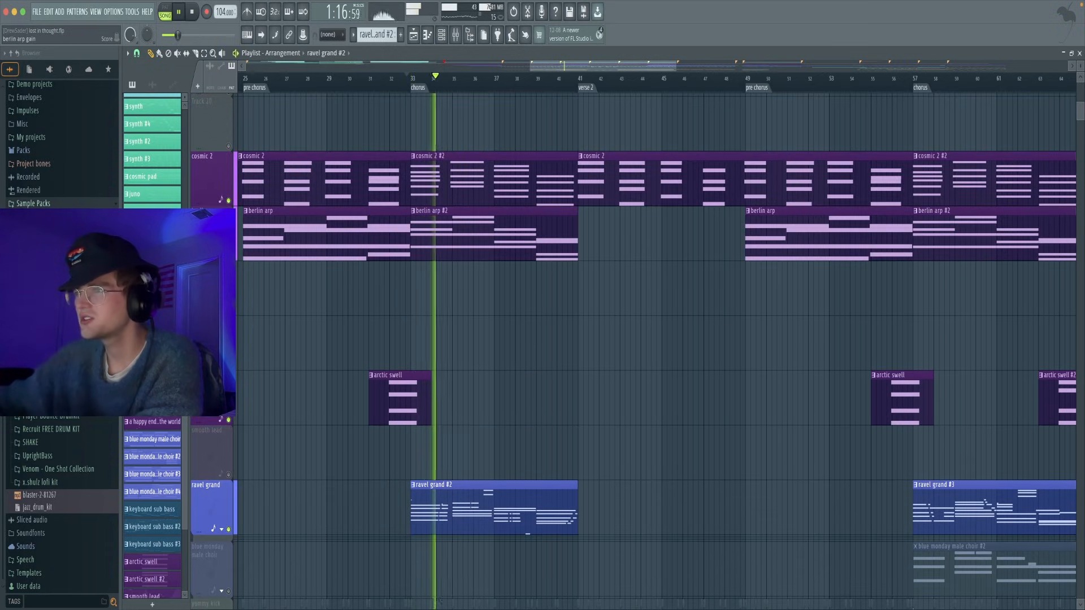
Unmute the keyboard sub bass track under the first chorus
{"action": "scroll", "coordinate": [572, 242], "scroll_direction": "down", "scroll_amount": 8}
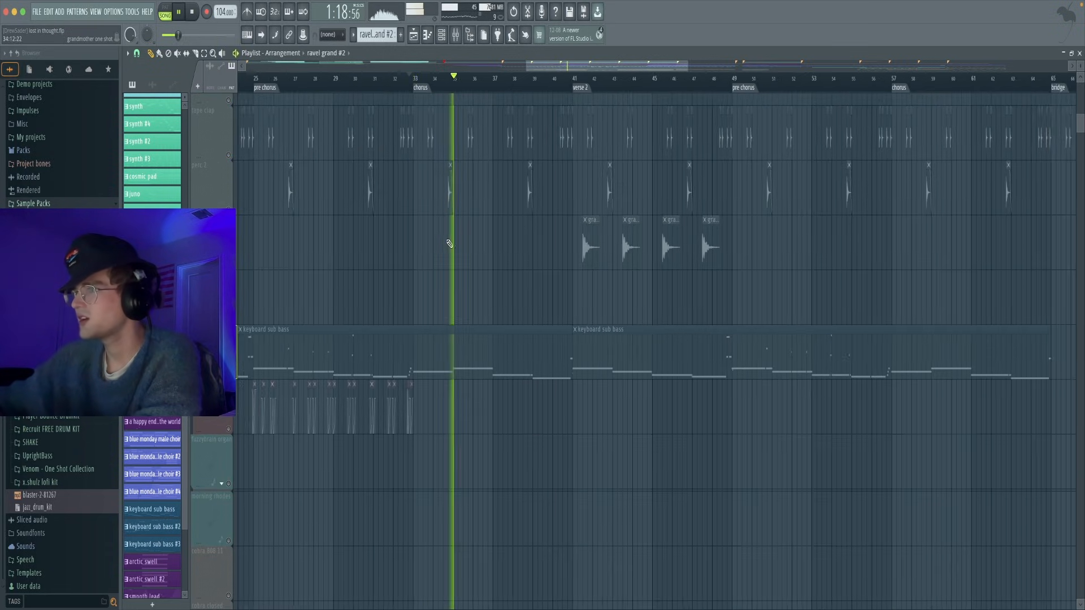
{"action": "scroll", "coordinate": [303, 337], "scroll_direction": "down", "scroll_amount": 1, "text": "ctrl"}
{"action": "left_click", "coordinate": [229, 375]}
{"action": "scroll", "coordinate": [412, 227], "scroll_direction": "up", "scroll_amount": 1}
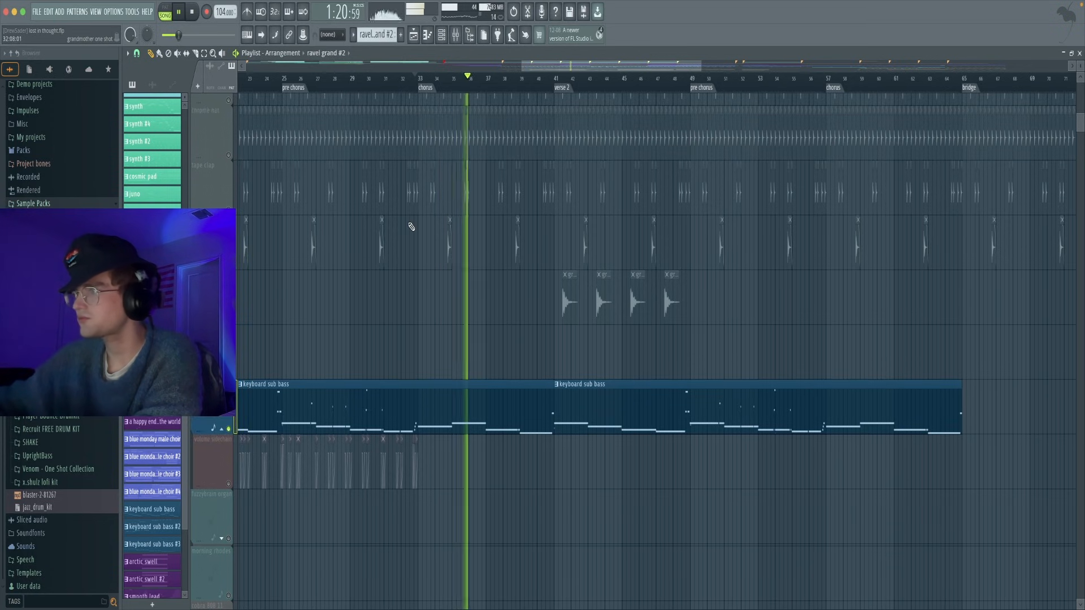
Let the song play into verse 2 and unmute the grandmother one shot track
{"action": "scroll", "coordinate": [495, 255], "scroll_direction": "up", "scroll_amount": 8}
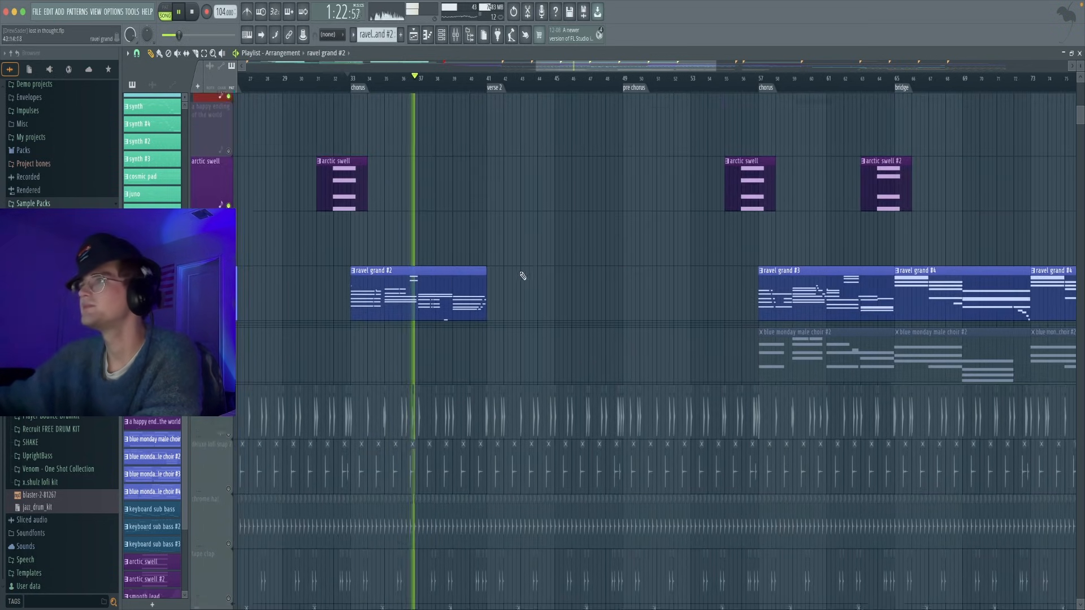
{"action": "scroll", "coordinate": [537, 257], "scroll_direction": "up", "scroll_amount": 1}
{"action": "scroll", "coordinate": [537, 249], "scroll_direction": "down", "scroll_amount": 9}
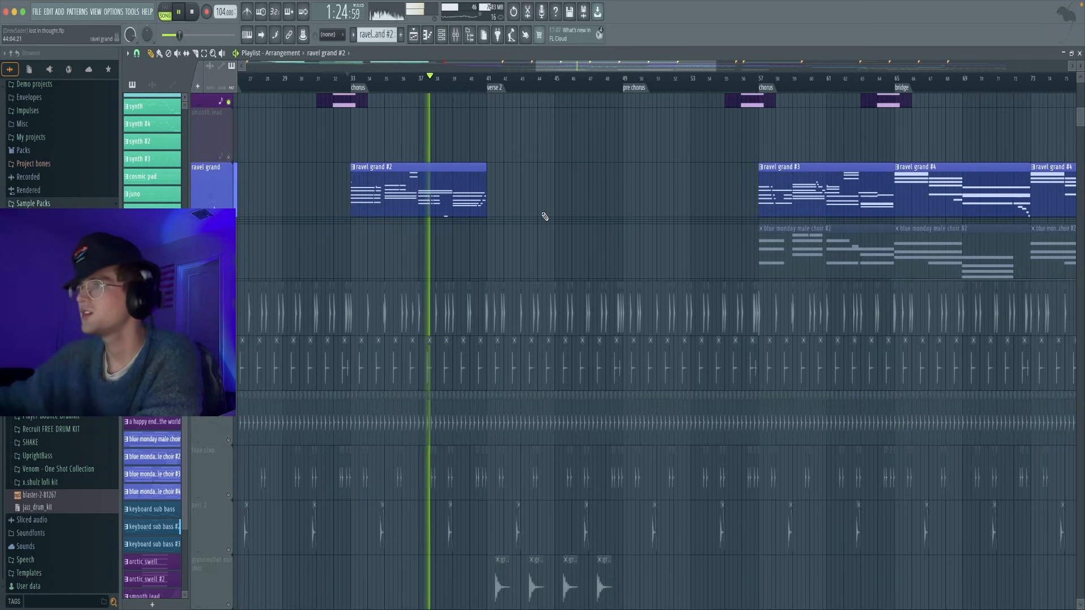
{"action": "scroll", "coordinate": [517, 206], "scroll_direction": "down", "scroll_amount": 4}
{"action": "scroll", "coordinate": [565, 271], "scroll_direction": "up", "scroll_amount": 1}
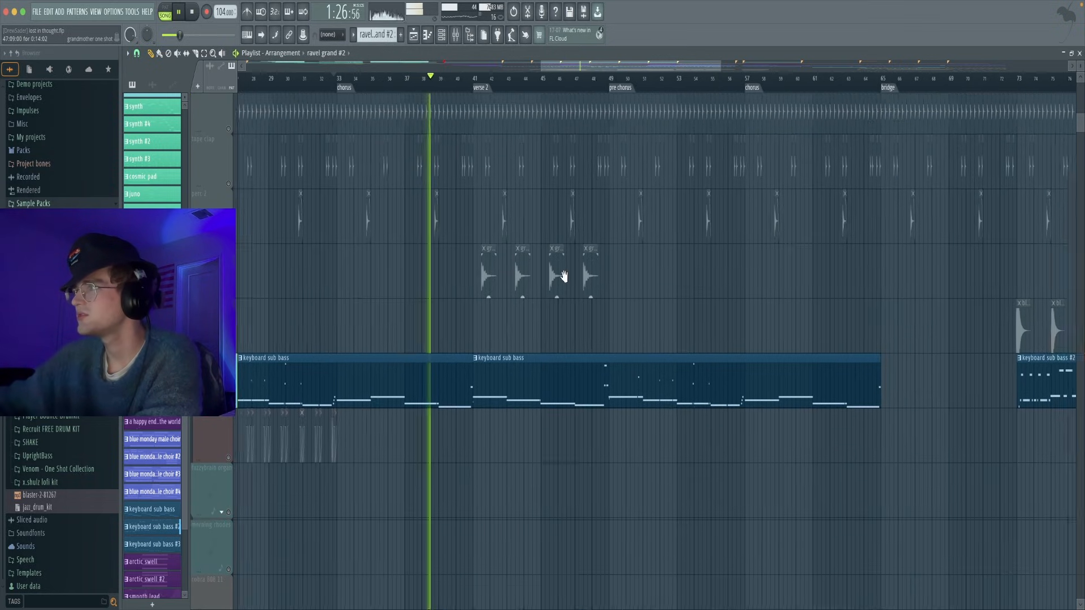
{"action": "scroll", "coordinate": [601, 223], "scroll_direction": "up", "scroll_amount": 4}
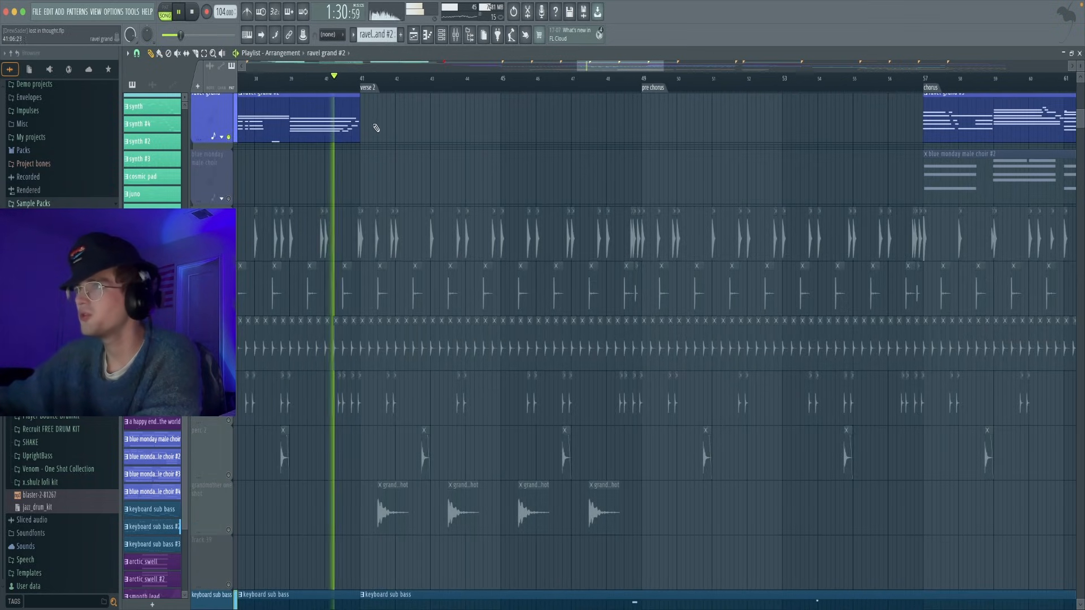
{"action": "scroll", "coordinate": [431, 210], "scroll_direction": "up", "scroll_amount": 2}
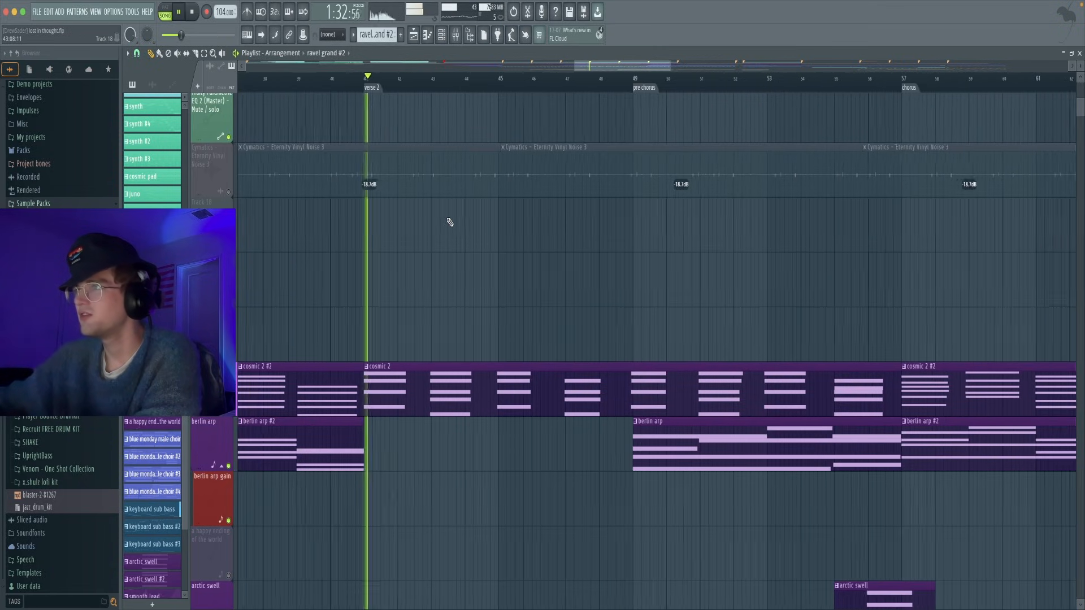
{"action": "scroll", "coordinate": [485, 258], "scroll_direction": "down", "scroll_amount": 9}
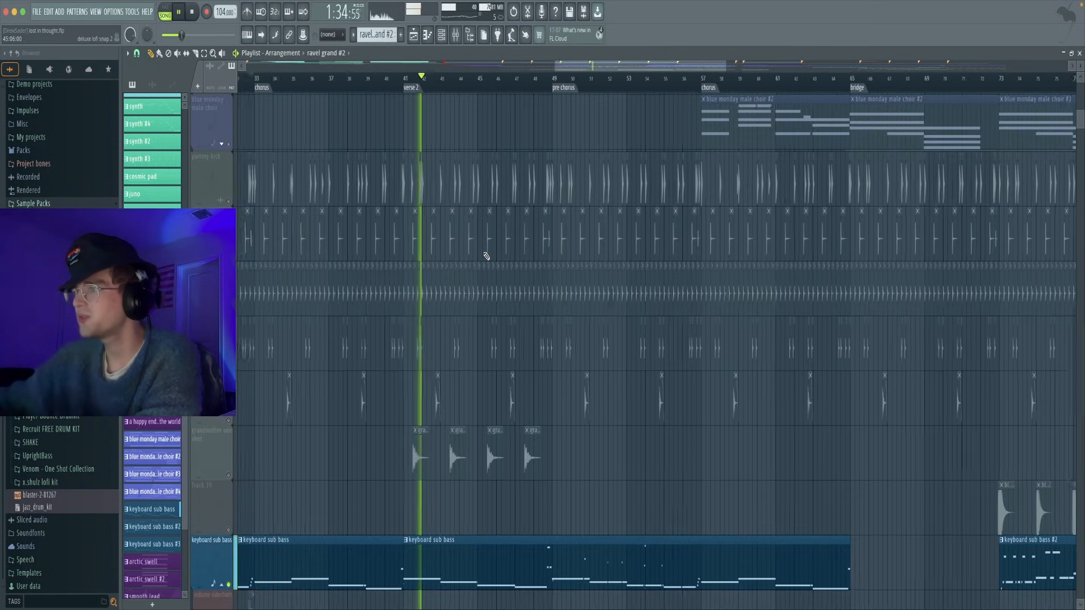
{"action": "scroll", "coordinate": [486, 256], "scroll_direction": "up", "scroll_amount": 14}
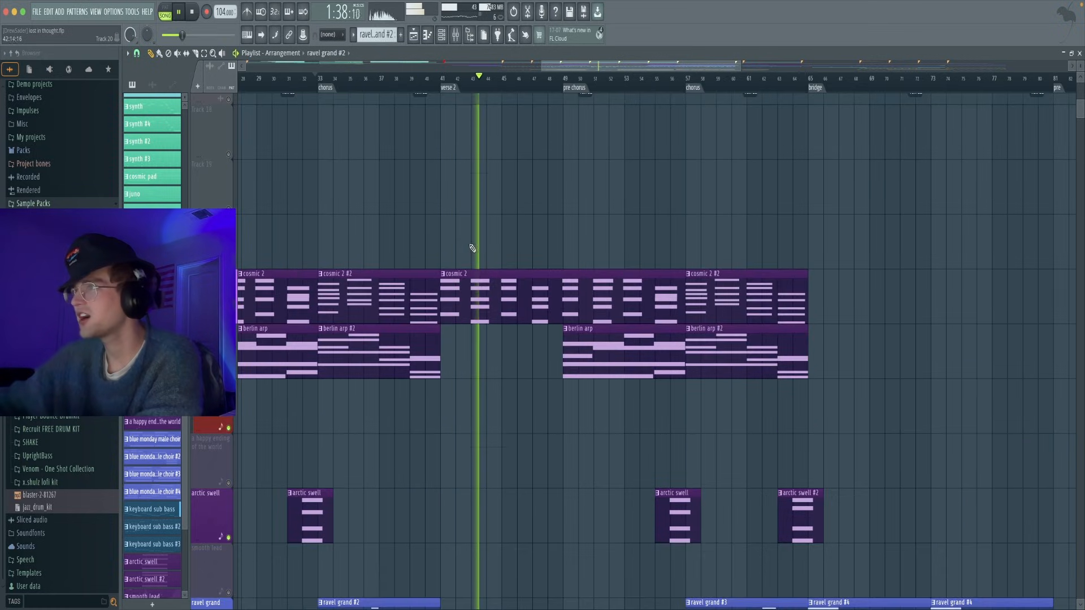
{"action": "scroll", "coordinate": [481, 254], "scroll_direction": "down", "scroll_amount": 7}
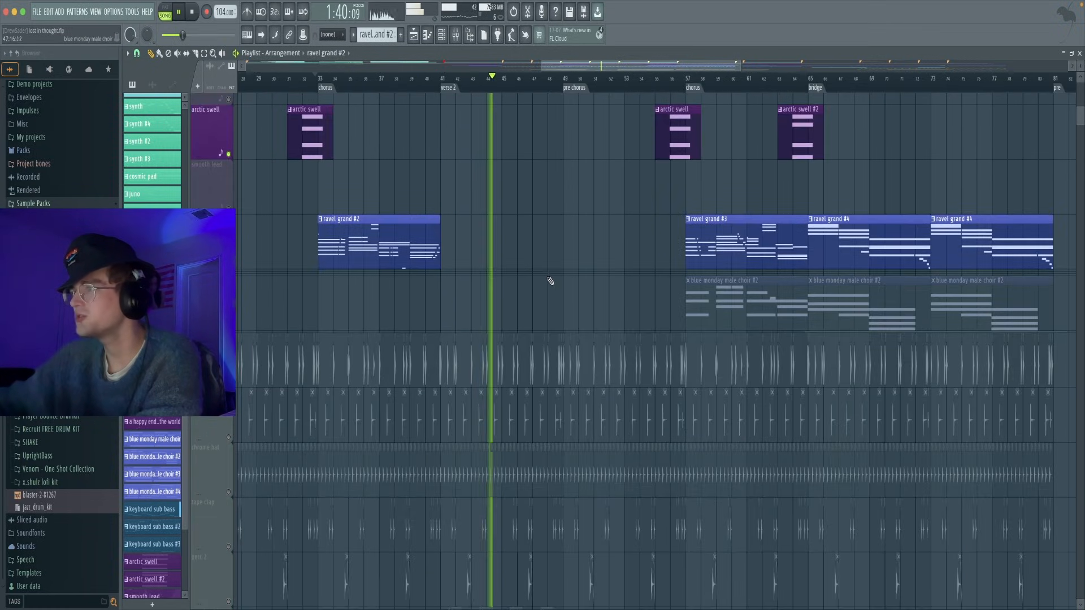
{"action": "scroll", "coordinate": [549, 281], "scroll_direction": "down", "scroll_amount": 5}
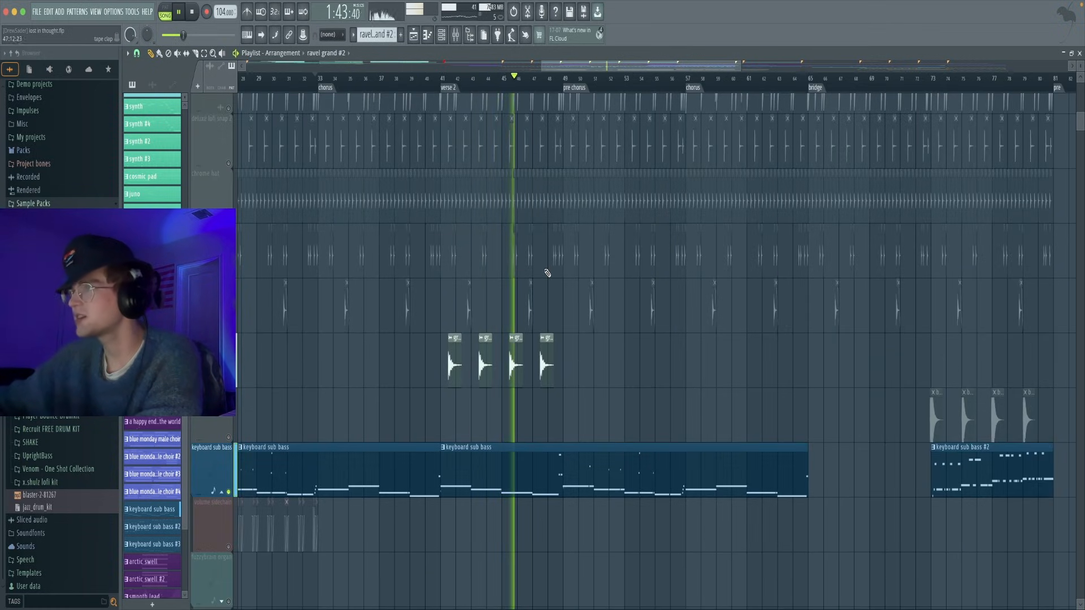
Review the playlist tracks as verse 2 plays into the second pre chorus, and stop playback
{"action": "scroll", "coordinate": [458, 304], "scroll_direction": "up", "scroll_amount": 3}
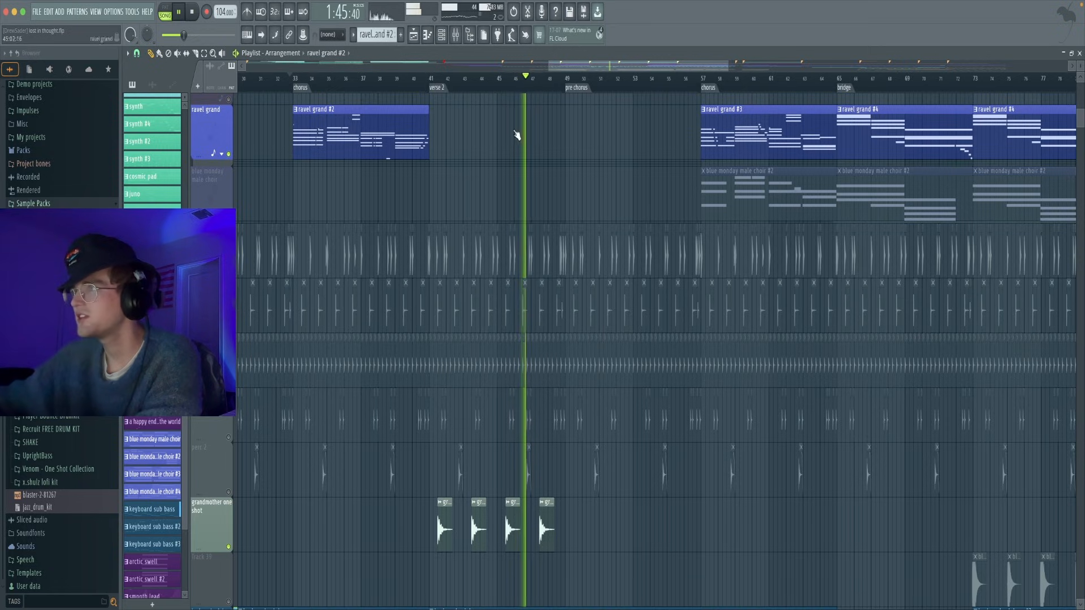
{"action": "scroll", "coordinate": [577, 290], "scroll_direction": "up", "scroll_amount": 4}
{"action": "scroll", "coordinate": [567, 266], "scroll_direction": "down", "scroll_amount": 5}
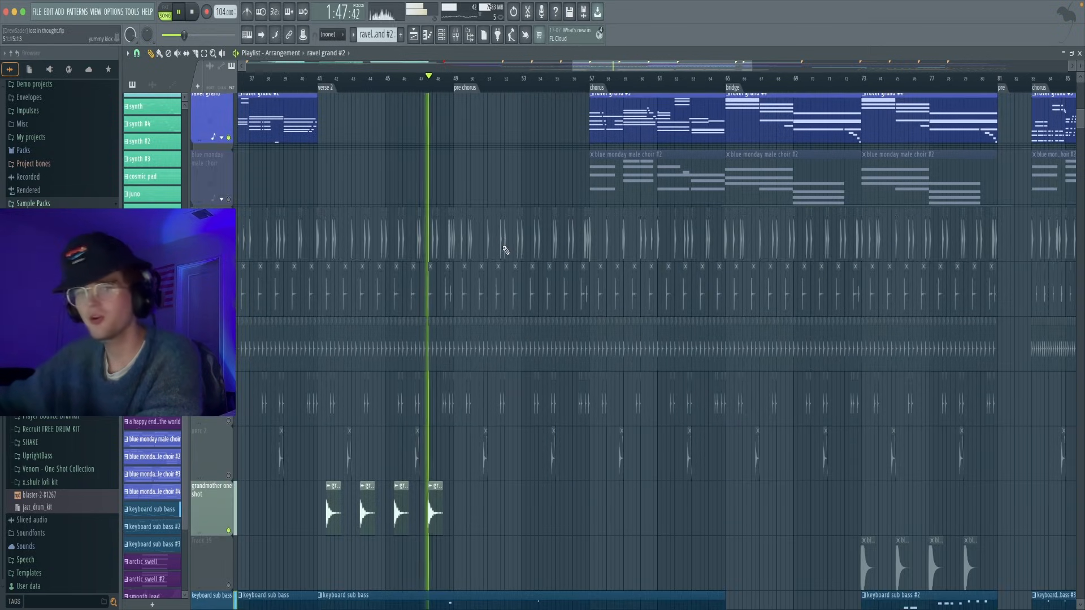
{"action": "scroll", "coordinate": [543, 277], "scroll_direction": "up", "scroll_amount": 6}
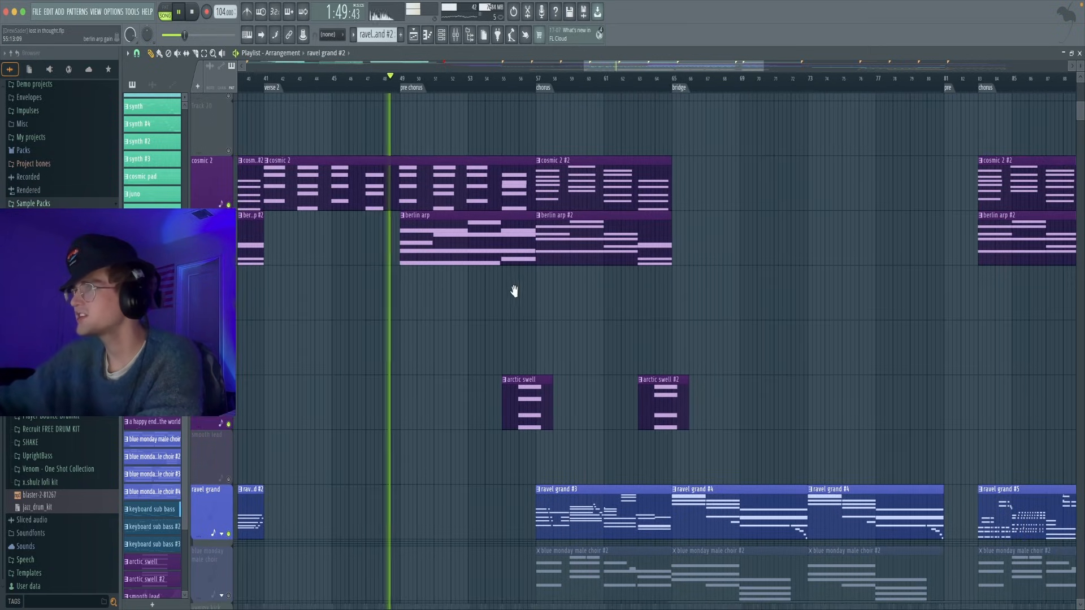
{"action": "scroll", "coordinate": [480, 271], "scroll_direction": "down", "scroll_amount": 2, "text": "ctrl"}
{"action": "scroll", "coordinate": [480, 271], "scroll_direction": "down", "scroll_amount": 6}
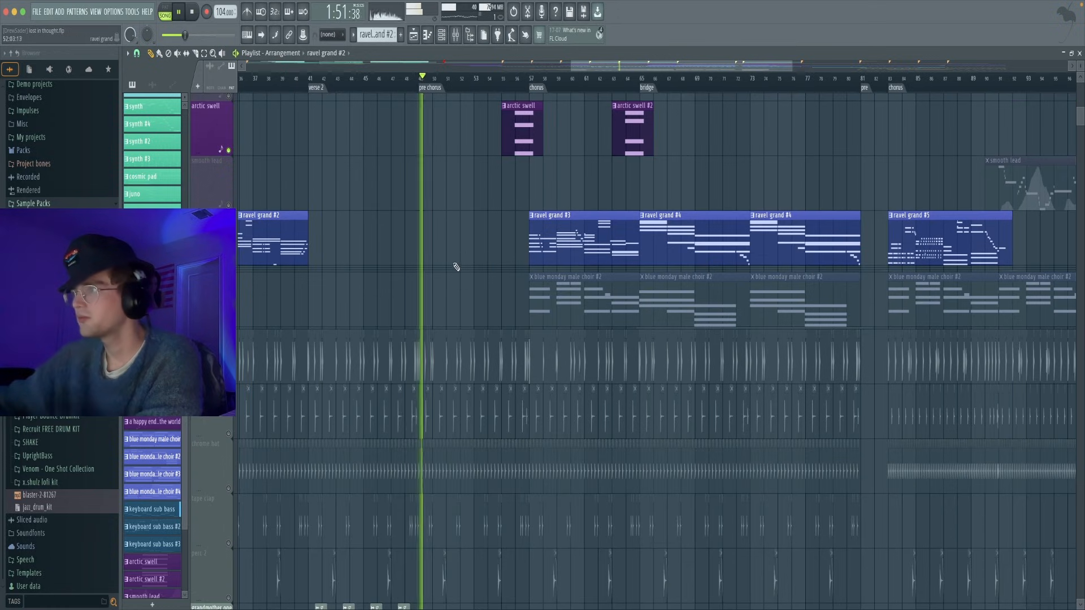
{"action": "scroll", "coordinate": [456, 263], "scroll_direction": "down", "scroll_amount": 9}
{"action": "scroll", "coordinate": [480, 243], "scroll_direction": "up", "scroll_amount": 8}
{"action": "key", "text": "space"}
Start playback from the second chorus at bar 57 and solo the blue monday male choir track
{"action": "scroll", "coordinate": [525, 203], "scroll_direction": "up", "scroll_amount": 2, "text": "ctrl"}
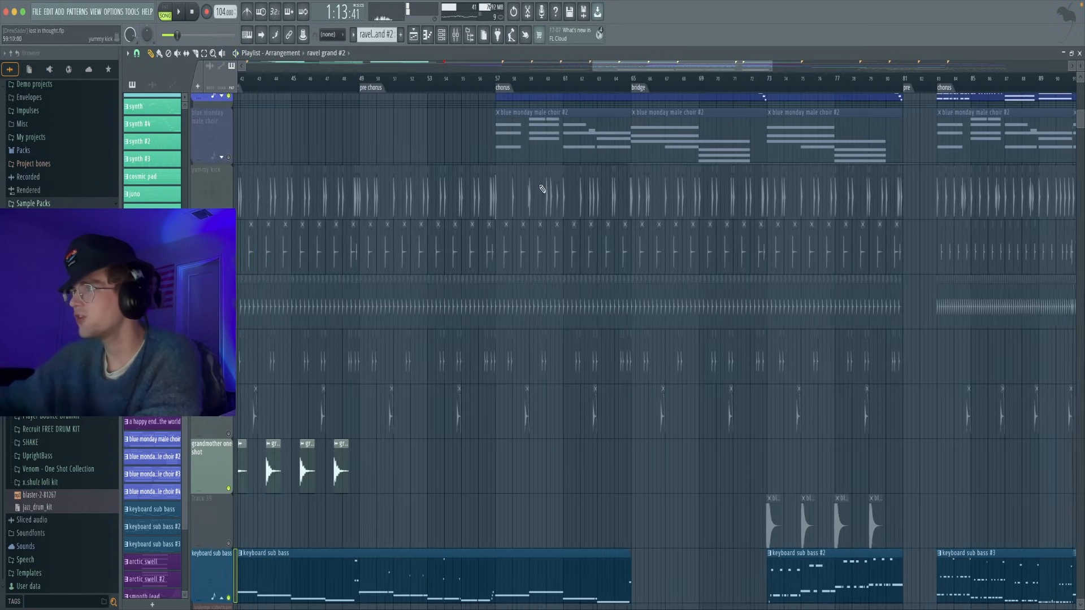
{"action": "scroll", "coordinate": [537, 175], "scroll_direction": "up", "scroll_amount": 4}
{"action": "left_click", "coordinate": [494, 78]}
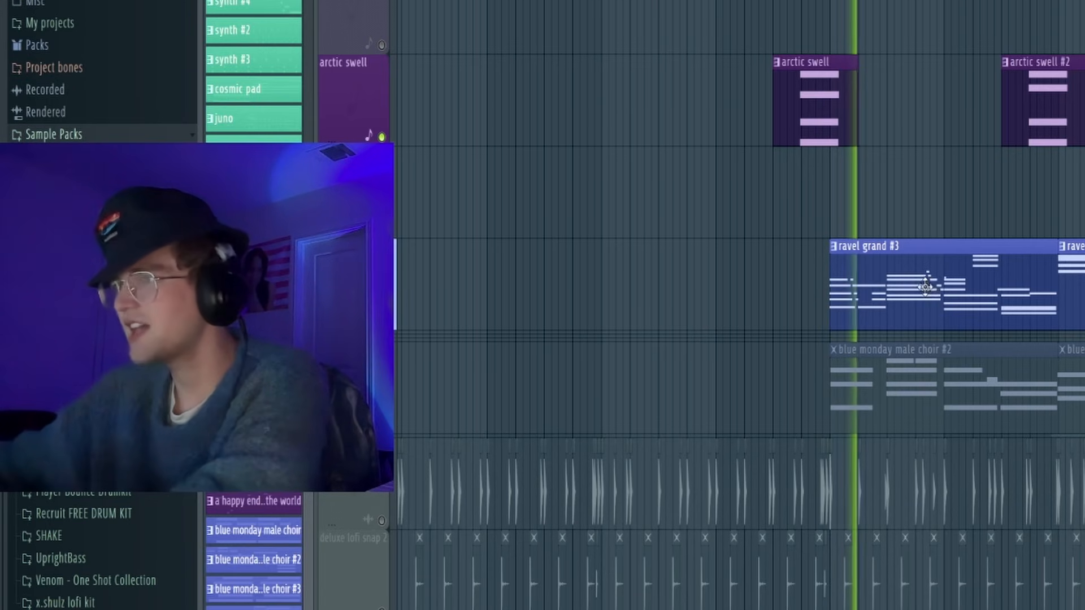
{"action": "key", "text": "space"}
{"action": "right_click", "coordinate": [228, 376]}
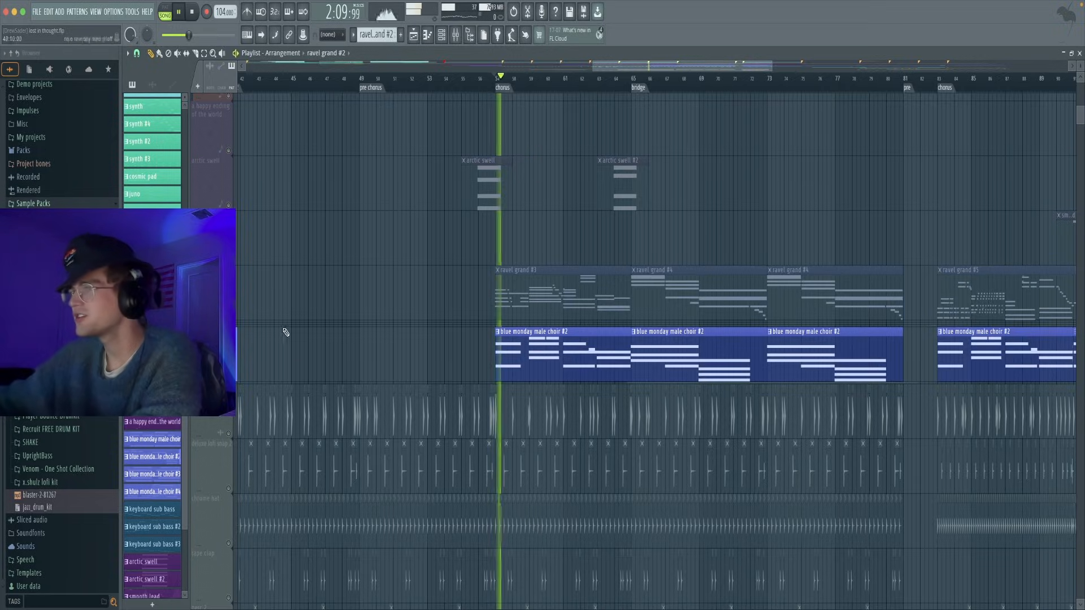
Unmute ravel grand alongside the male choir and replay the second chorus from its start
{"action": "left_click", "coordinate": [224, 317]}
{"action": "left_click", "coordinate": [223, 317]}
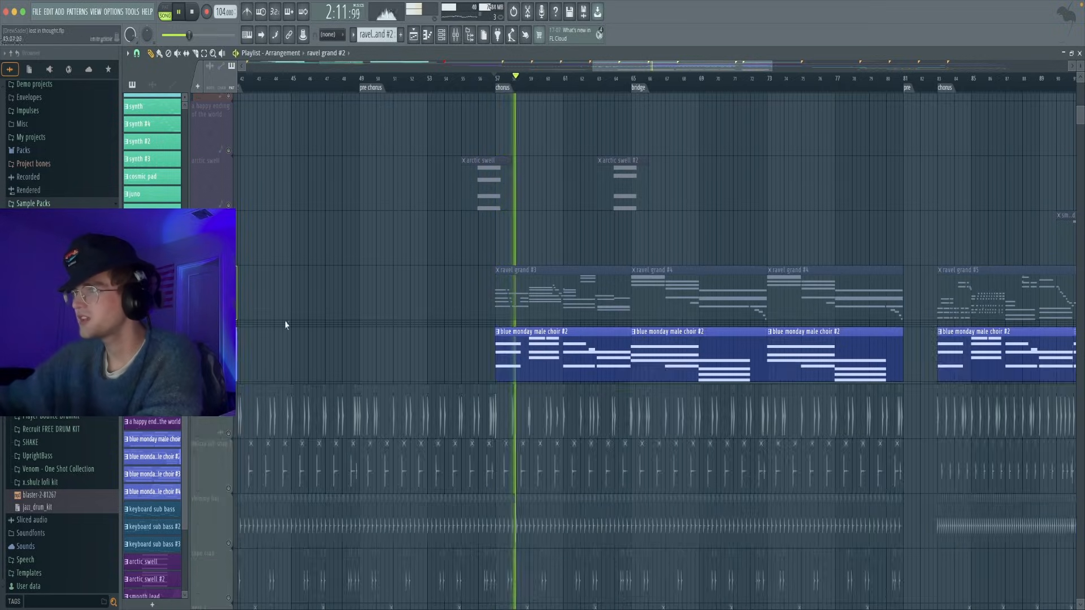
{"action": "left_click_drag", "start_coordinate": [642, 330], "coordinate": [499, 328]}
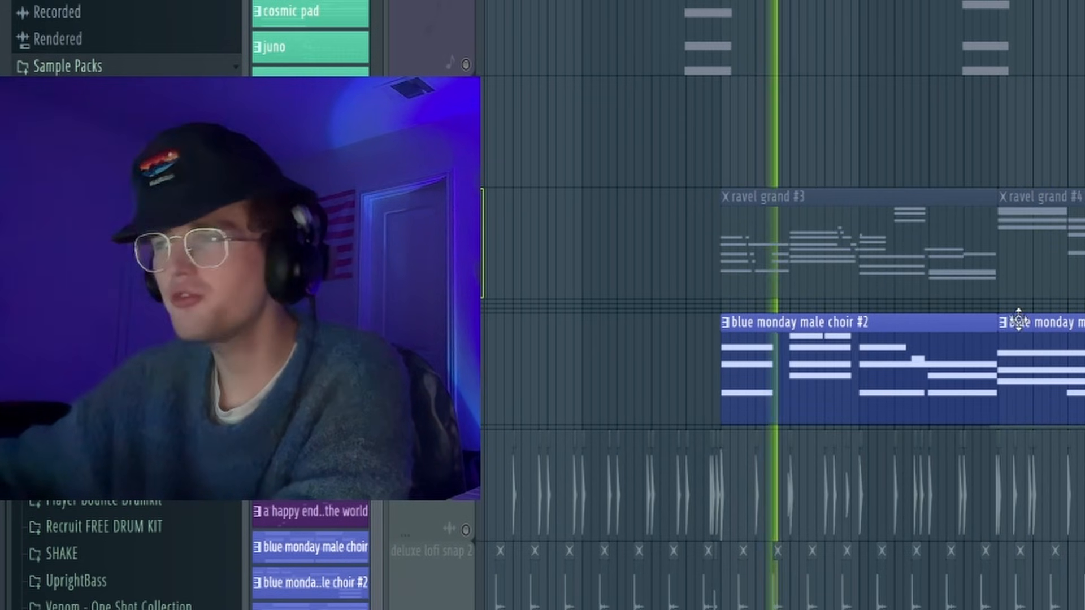
{"action": "left_click_drag", "start_coordinate": [953, 314], "coordinate": [993, 318]}
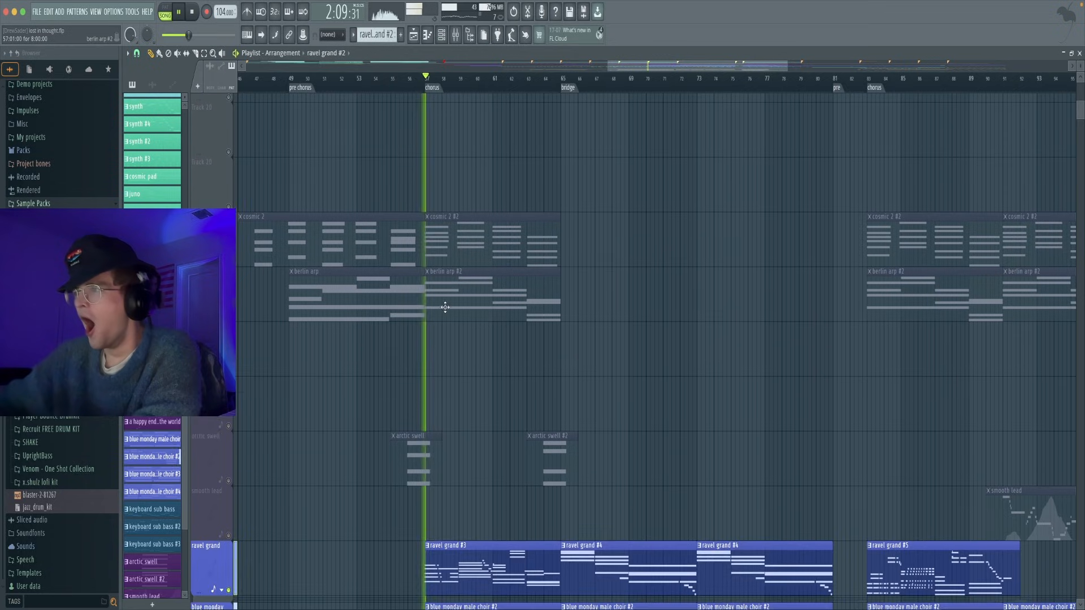
Unmute the berlin arp, berlin arp gain and cosmic 2 tracks and play them in the second chorus
{"action": "scroll", "coordinate": [443, 306], "scroll_direction": "down", "scroll_amount": 2}
{"action": "left_click", "coordinate": [229, 261]}
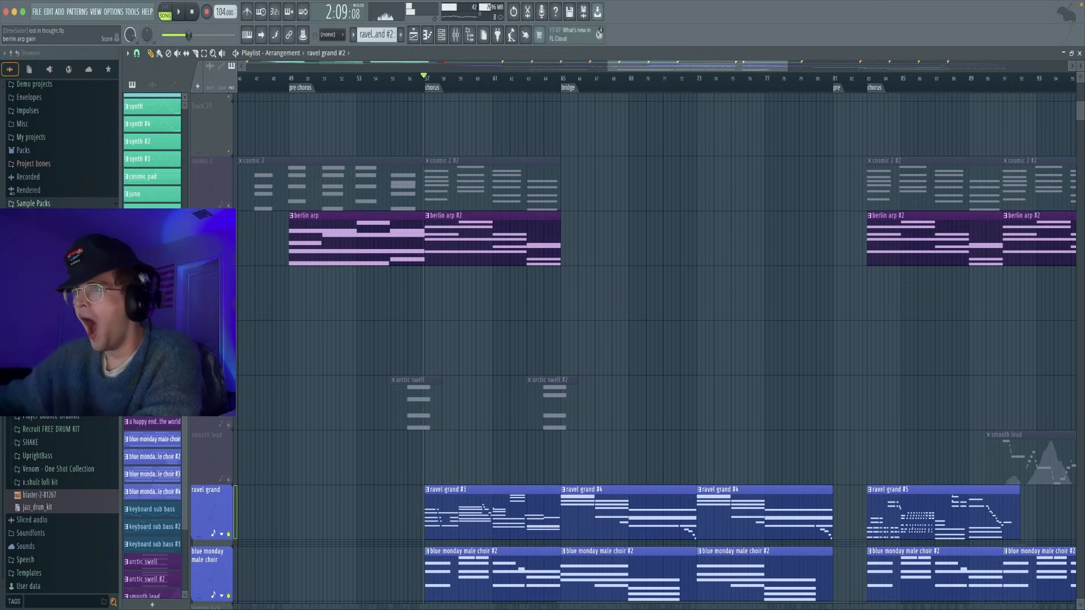
{"action": "left_click", "coordinate": [229, 205]}
{"action": "scroll", "coordinate": [528, 298], "scroll_direction": "down", "scroll_amount": 2}
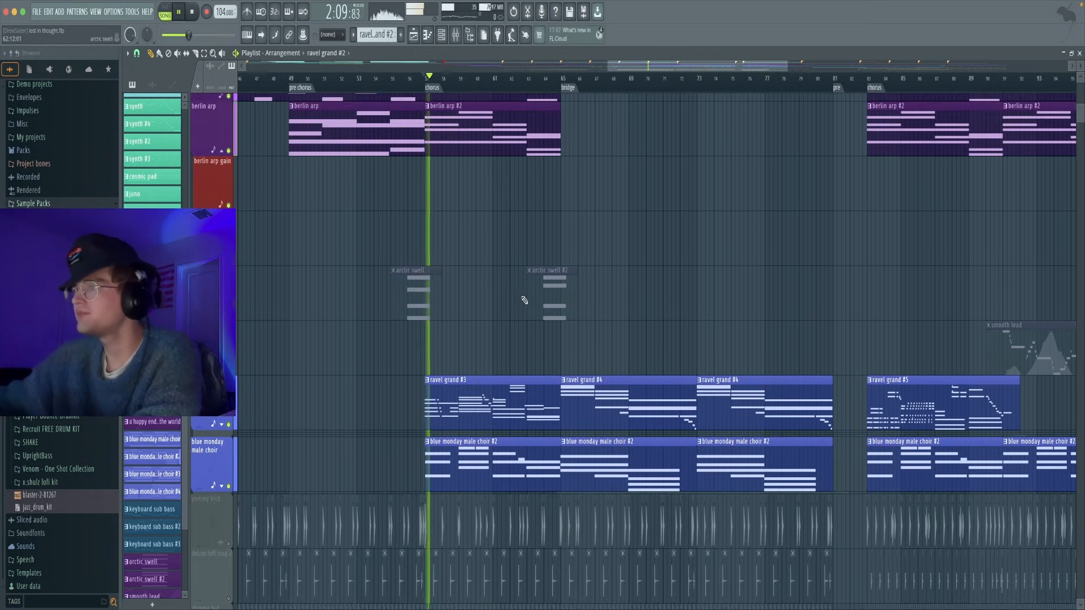
Unmute the arctic swell and keyboard sub bass tracks while the second chorus plays
{"action": "left_click", "coordinate": [236, 312]}
{"action": "key", "text": "space"}
{"action": "scroll", "coordinate": [559, 221], "scroll_direction": "down", "scroll_amount": 1}
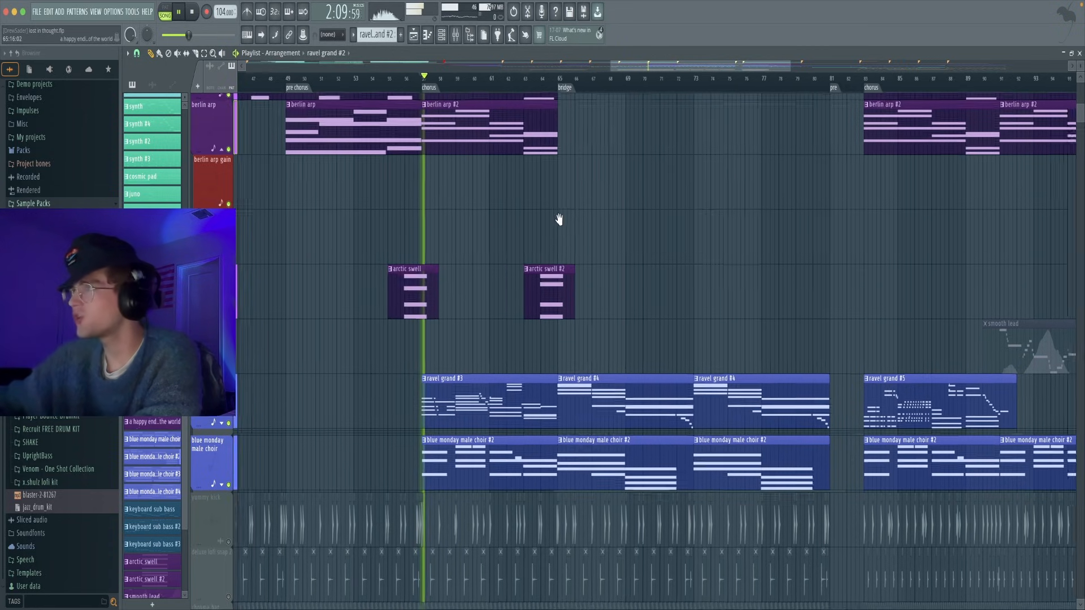
{"action": "scroll", "coordinate": [564, 220], "scroll_direction": "down", "scroll_amount": 3}
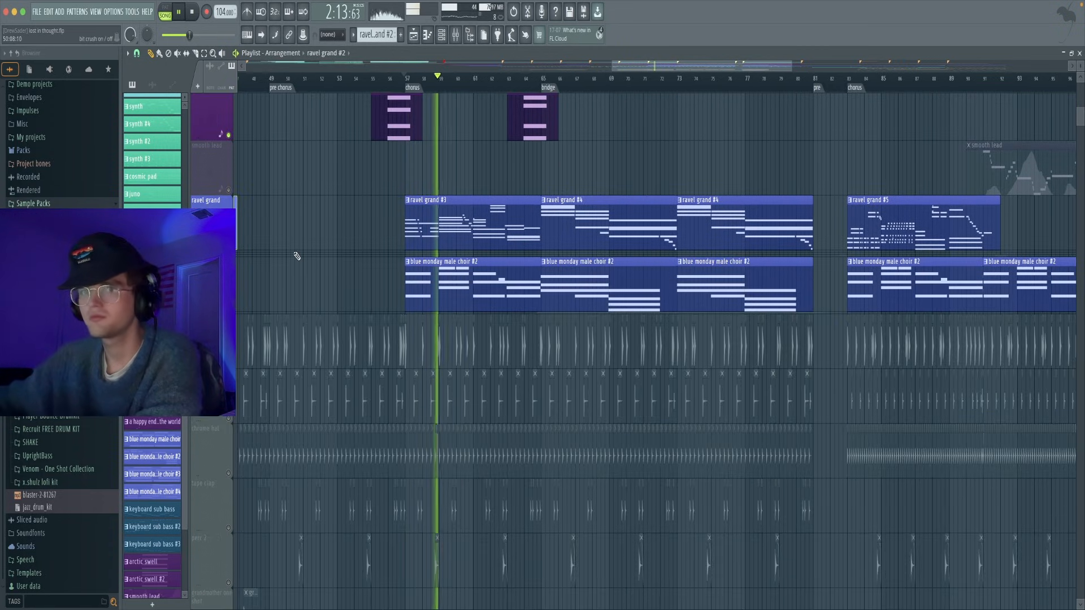
{"action": "scroll", "coordinate": [347, 218], "scroll_direction": "down", "scroll_amount": 2}
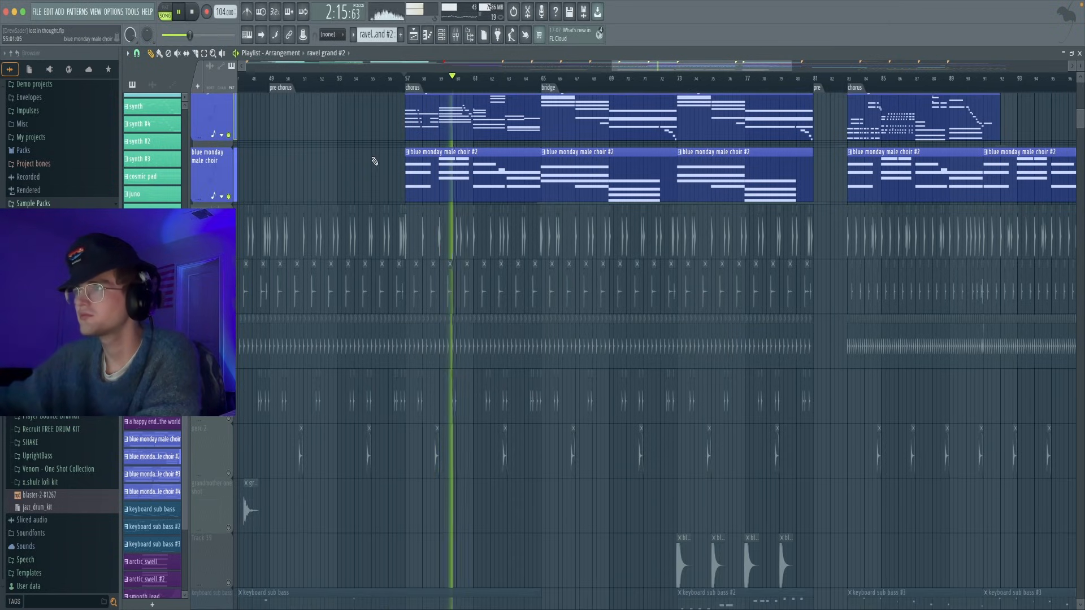
{"action": "scroll", "coordinate": [386, 174], "scroll_direction": "down", "scroll_amount": 2}
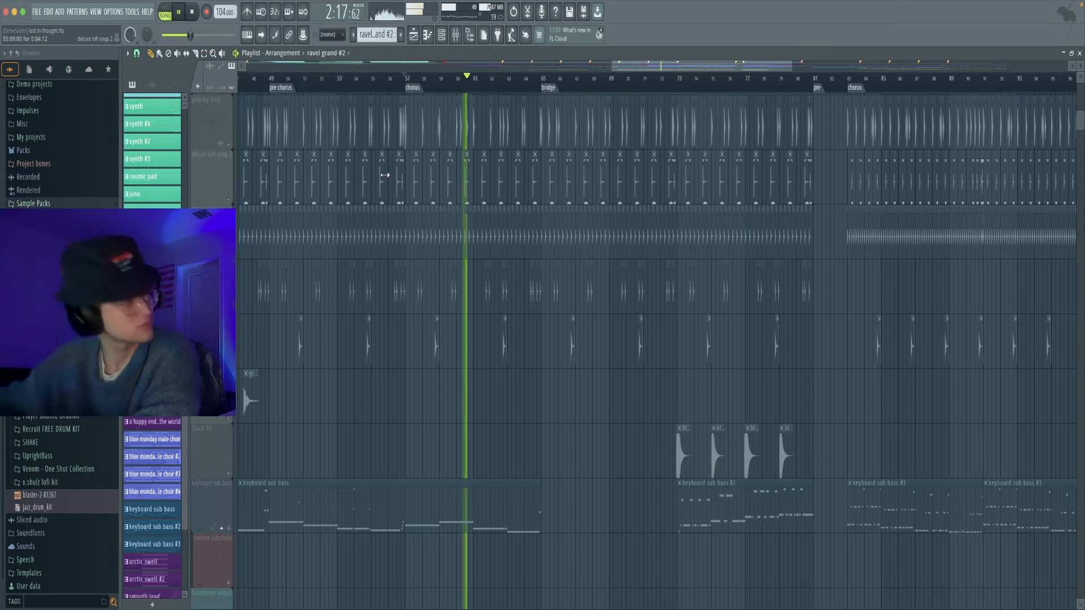
{"action": "scroll", "coordinate": [384, 176], "scroll_direction": "down", "scroll_amount": 2}
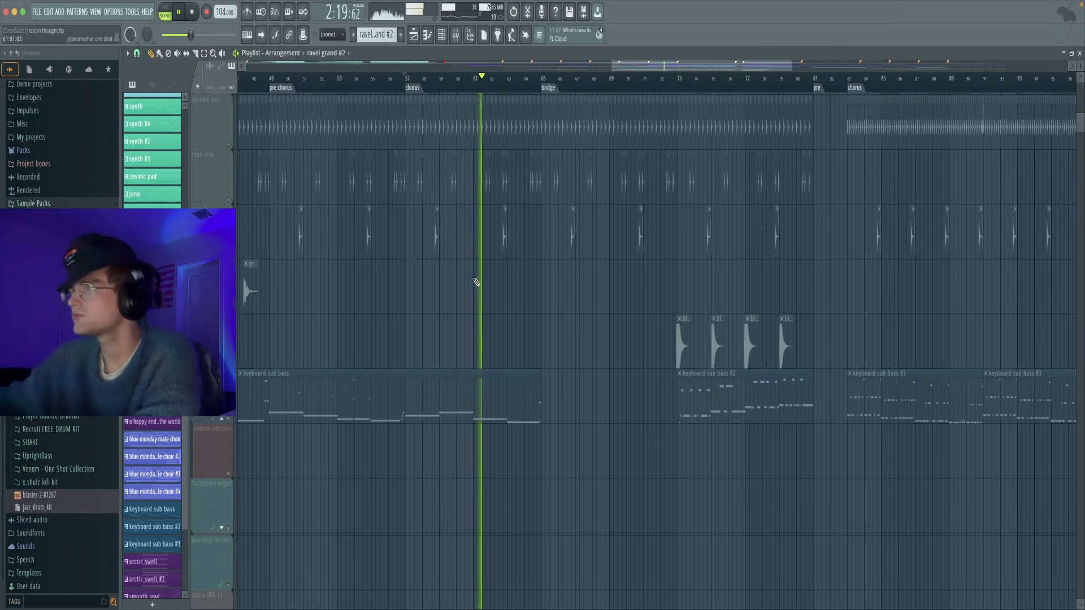
{"action": "left_click", "coordinate": [229, 419]}
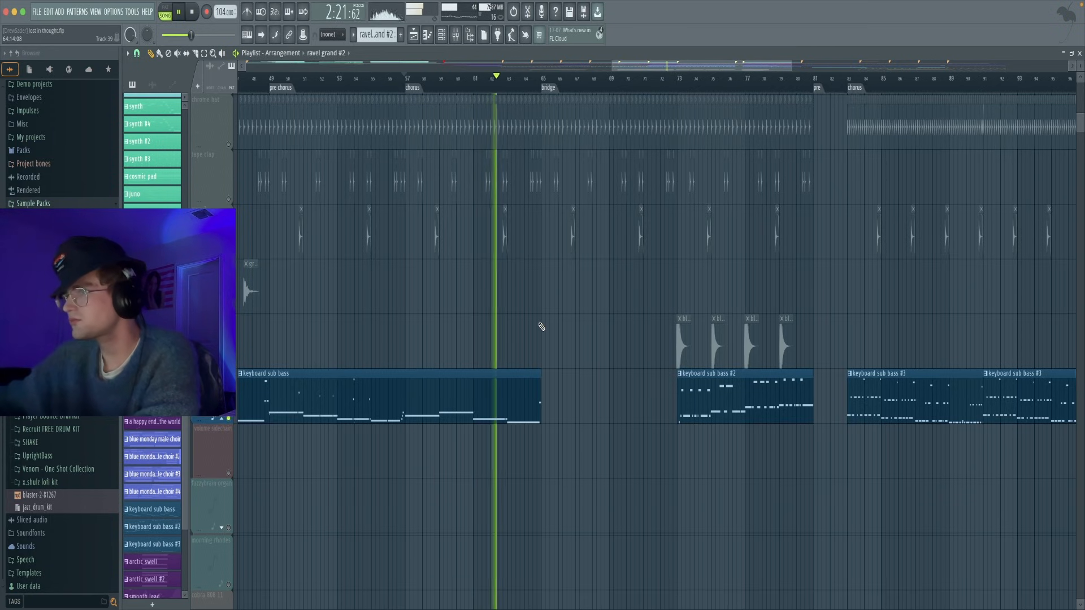
Solo the arctic swell track and play its arctic swell #2 clip leading into the bridge
{"action": "scroll", "coordinate": [541, 327], "scroll_direction": "up", "scroll_amount": 5}
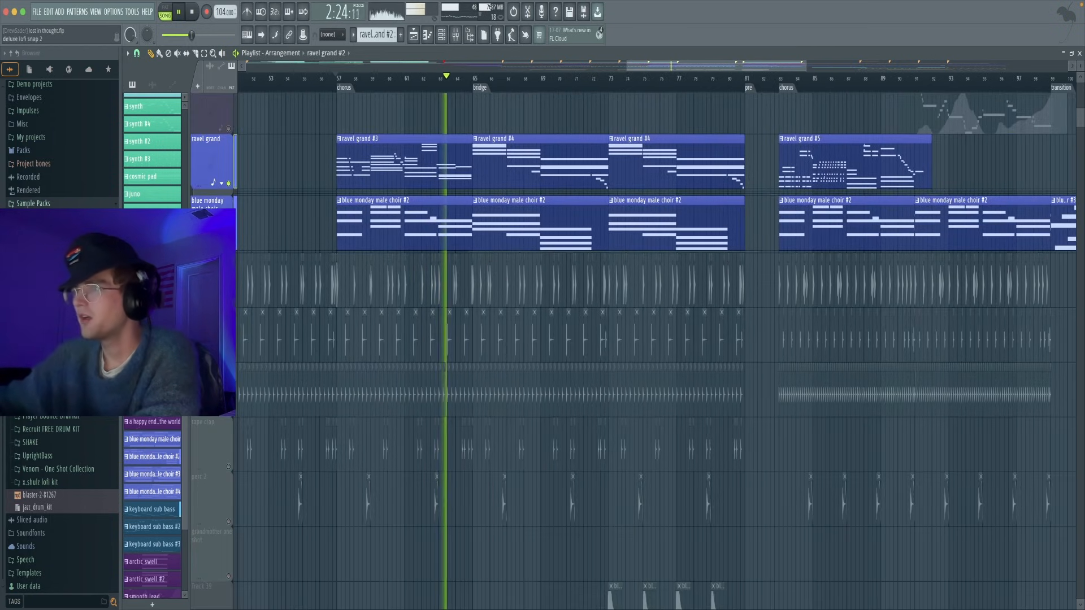
{"action": "scroll", "coordinate": [452, 305], "scroll_direction": "up", "scroll_amount": 4}
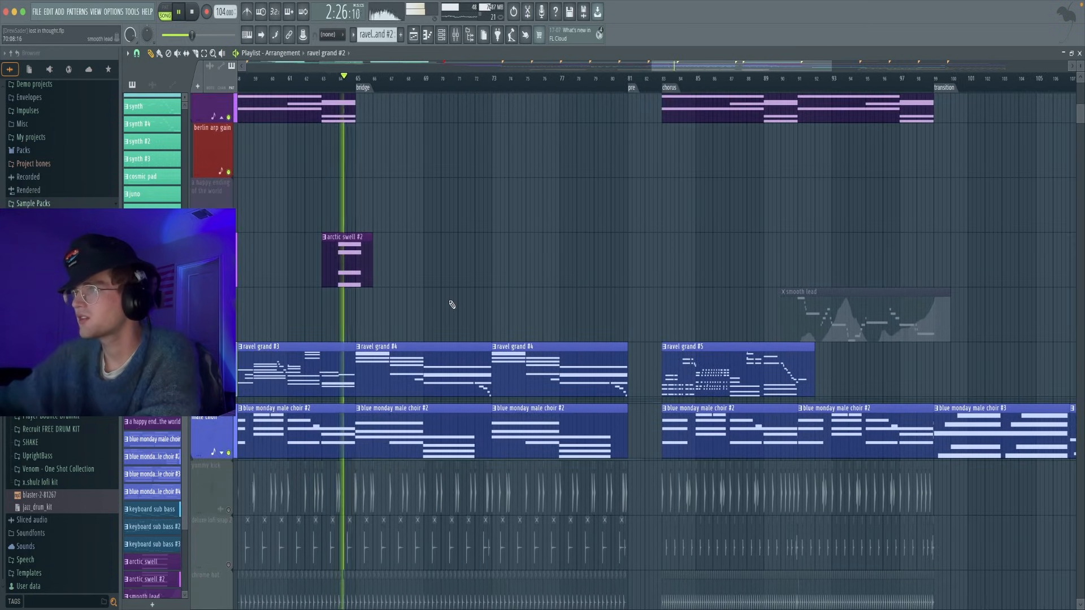
{"action": "scroll", "coordinate": [446, 302], "scroll_direction": "up", "scroll_amount": 1}
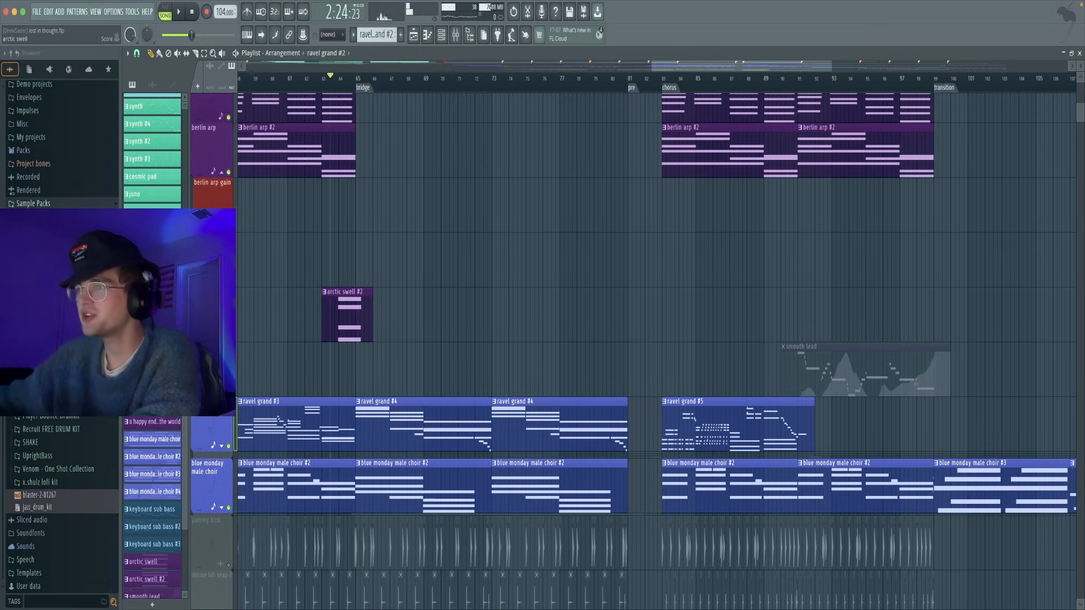
{"action": "right_click", "coordinate": [225, 337]}
{"action": "left_click", "coordinate": [227, 338]}
{"action": "right_click", "coordinate": [228, 336]}
{"action": "scroll", "coordinate": [325, 326], "scroll_direction": "up", "scroll_amount": 8}
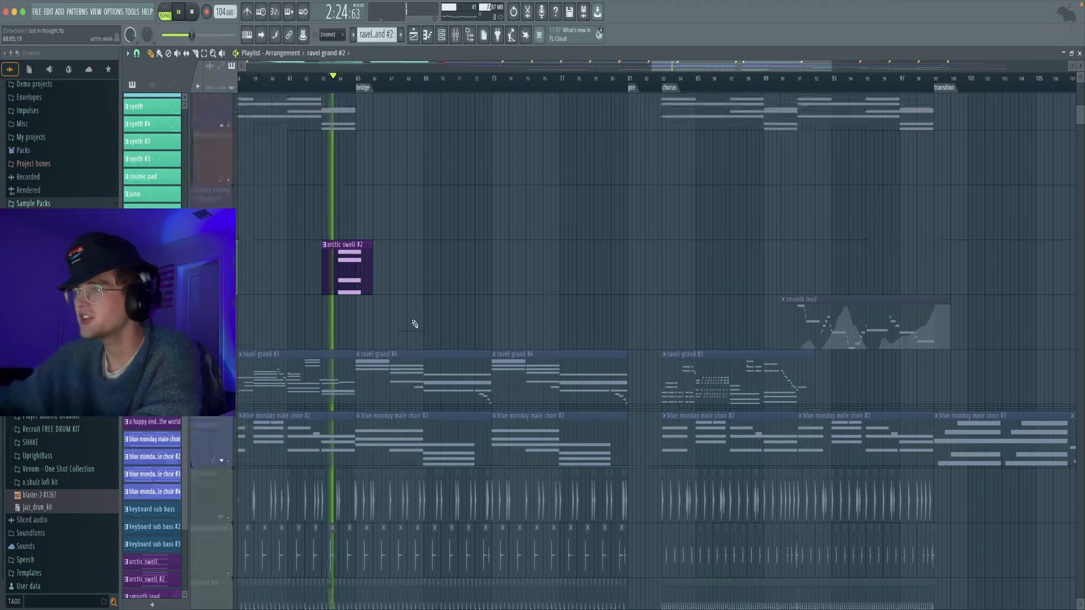
{"action": "scroll", "coordinate": [418, 300], "scroll_direction": "down", "scroll_amount": 1}
{"action": "scroll", "coordinate": [421, 260], "scroll_direction": "right", "scroll_amount": 1}
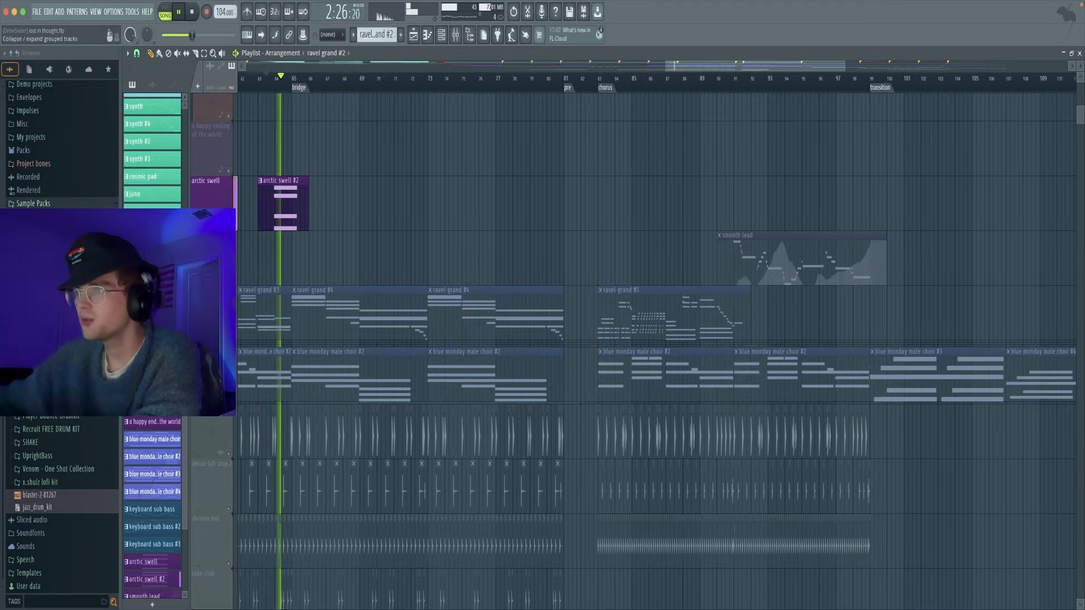
Unmute ravel grand beside the arctic swell and examine the ravel grand #4 notes in the piano roll as the bridge plays
{"action": "key", "text": "space"}
{"action": "left_click", "coordinate": [237, 341]}
{"action": "double_click", "coordinate": [331, 308]}
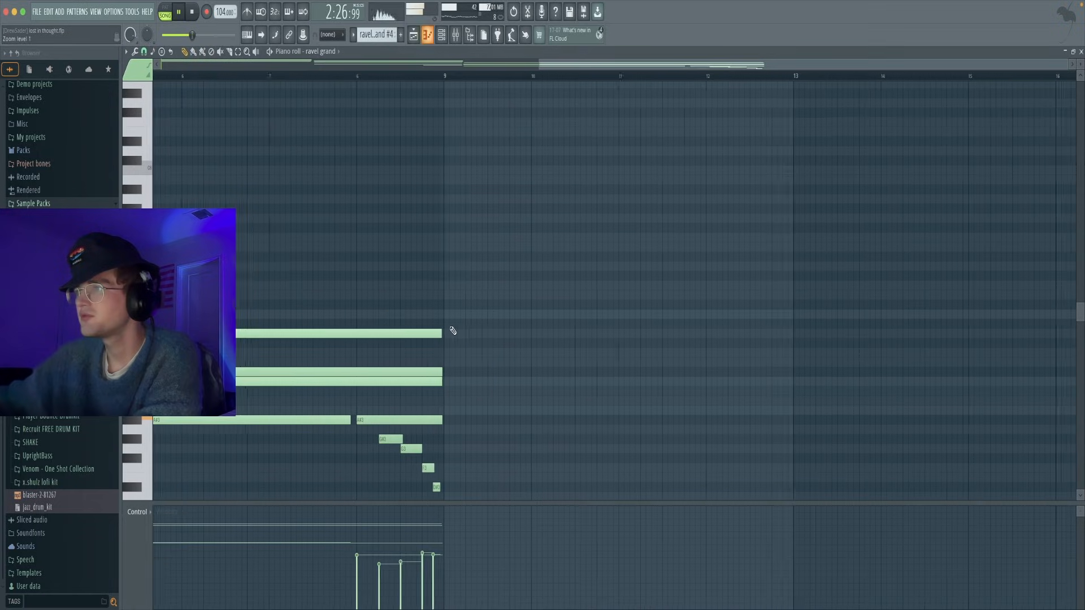
{"action": "left_click_drag", "start_coordinate": [665, 289], "coordinate": [735, 281]}
{"action": "scroll", "coordinate": [581, 288], "scroll_direction": "down", "scroll_amount": 1}
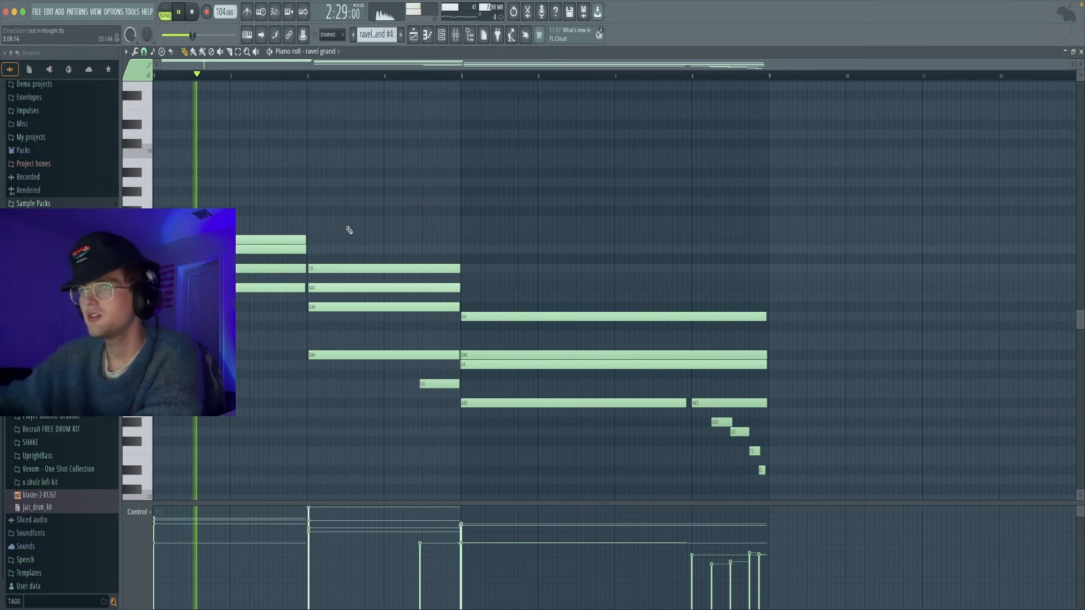
{"action": "scroll", "coordinate": [236, 266], "scroll_direction": "down", "scroll_amount": 3}
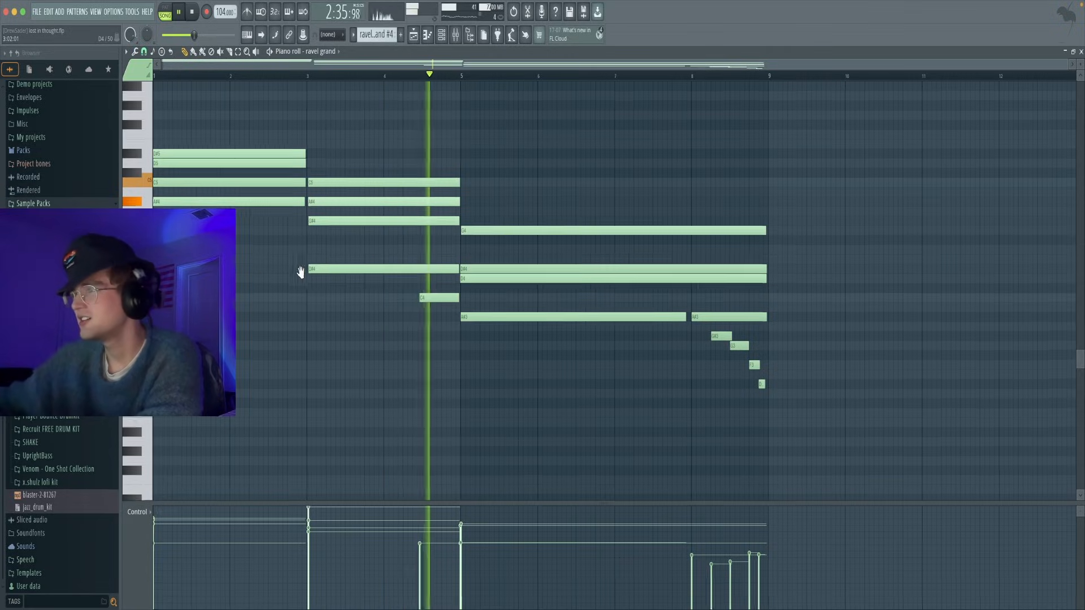
{"action": "left_click_drag", "start_coordinate": [301, 272], "coordinate": [267, 269]}
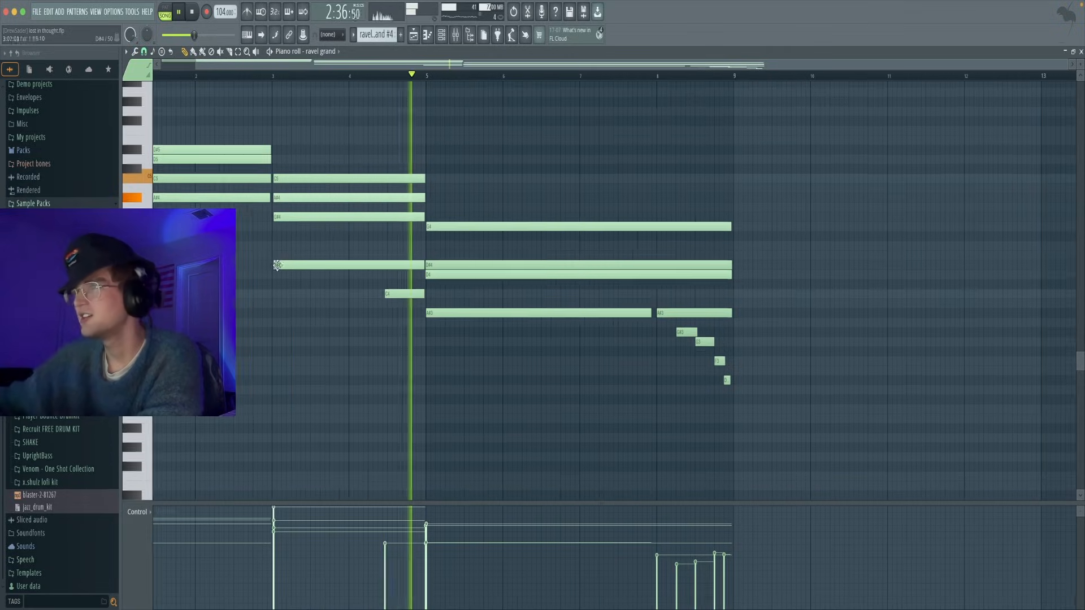
{"action": "left_click", "coordinate": [417, 40]}
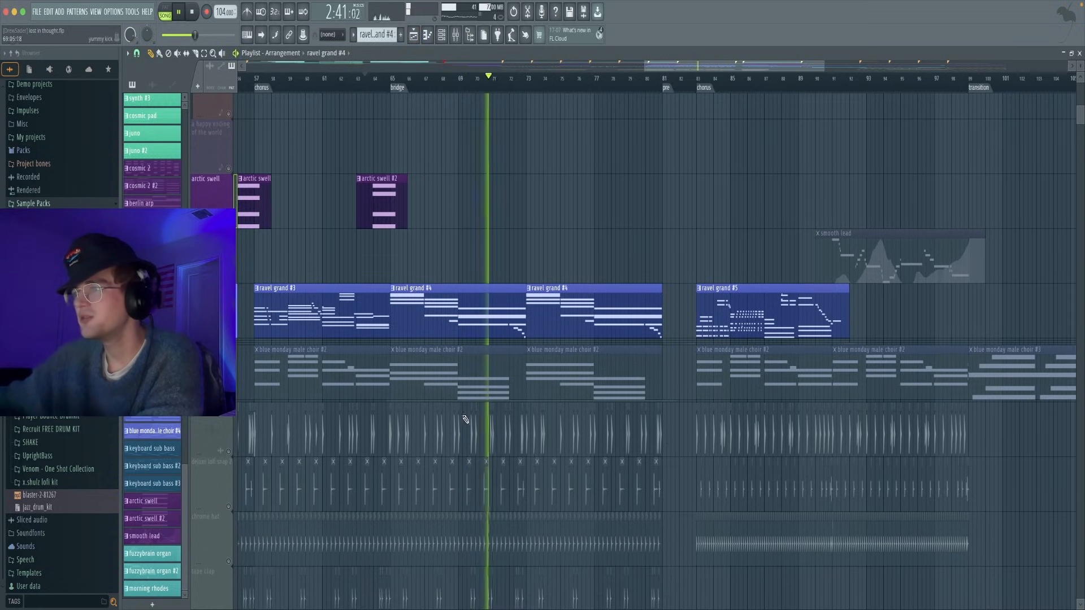
Unmute the blue monday male choir and replay the bridge from bar 65 with the ravel grand
{"action": "key", "text": "space"}
{"action": "left_click", "coordinate": [231, 396]}
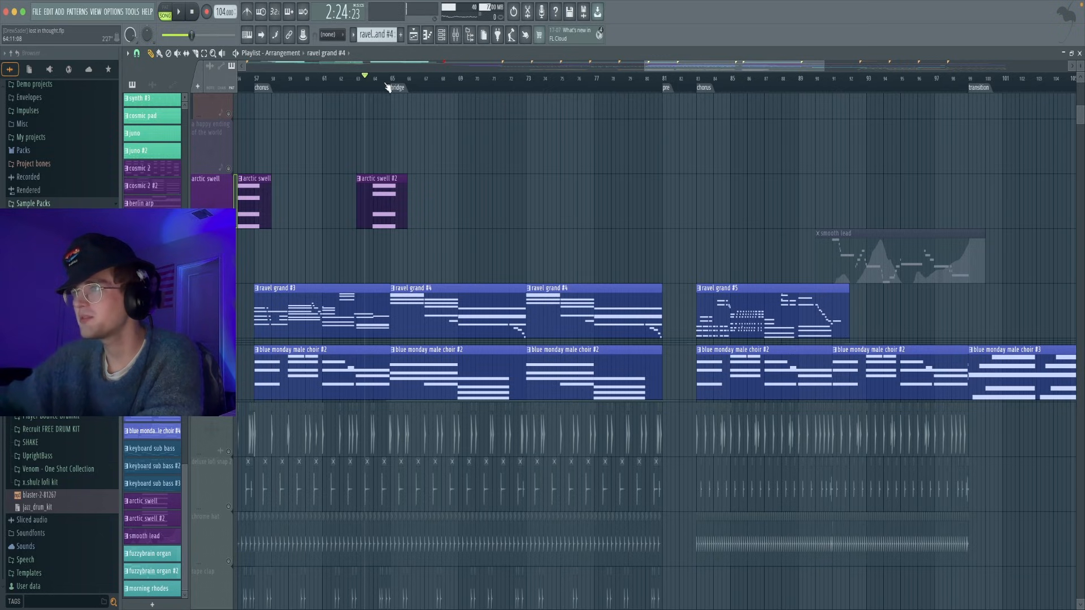
{"action": "scroll", "coordinate": [485, 202], "scroll_direction": "down", "scroll_amount": 2}
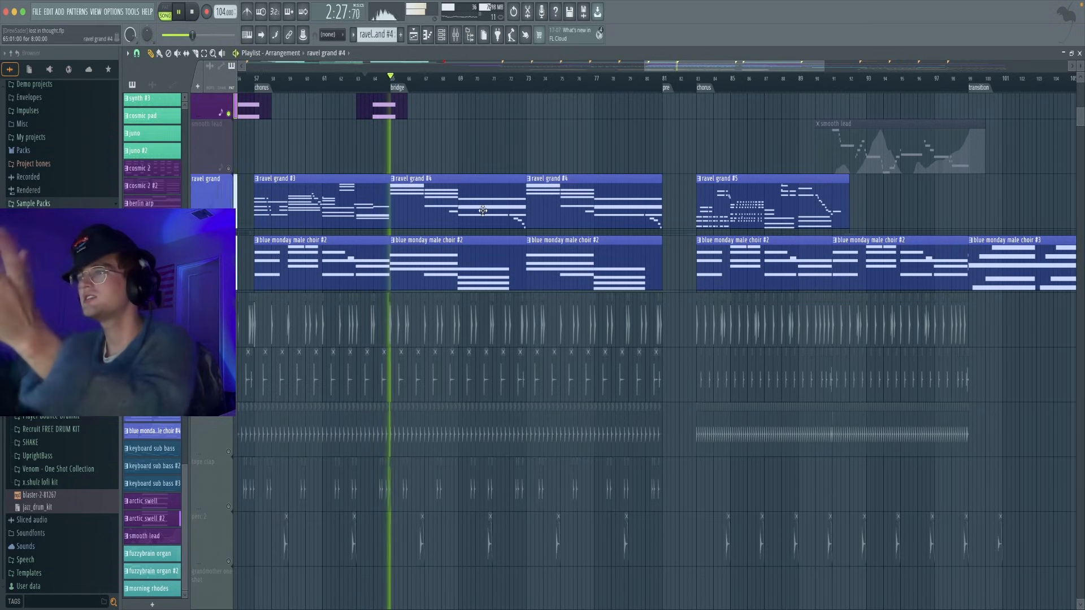
{"action": "scroll", "coordinate": [506, 224], "scroll_direction": "down", "scroll_amount": 7}
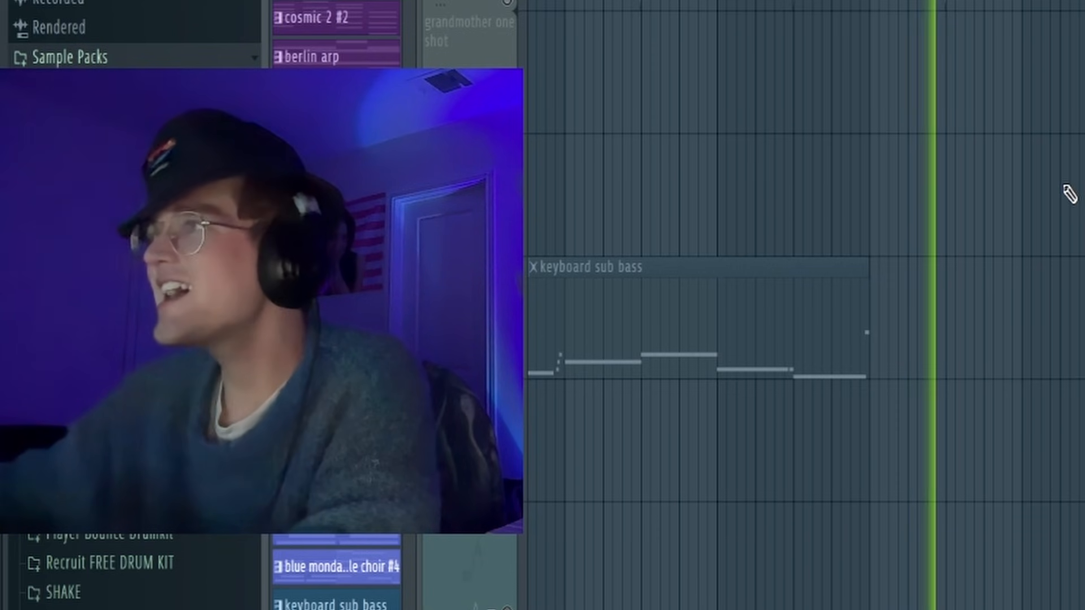
{"action": "scroll", "coordinate": [479, 265], "scroll_direction": "up", "scroll_amount": 8}
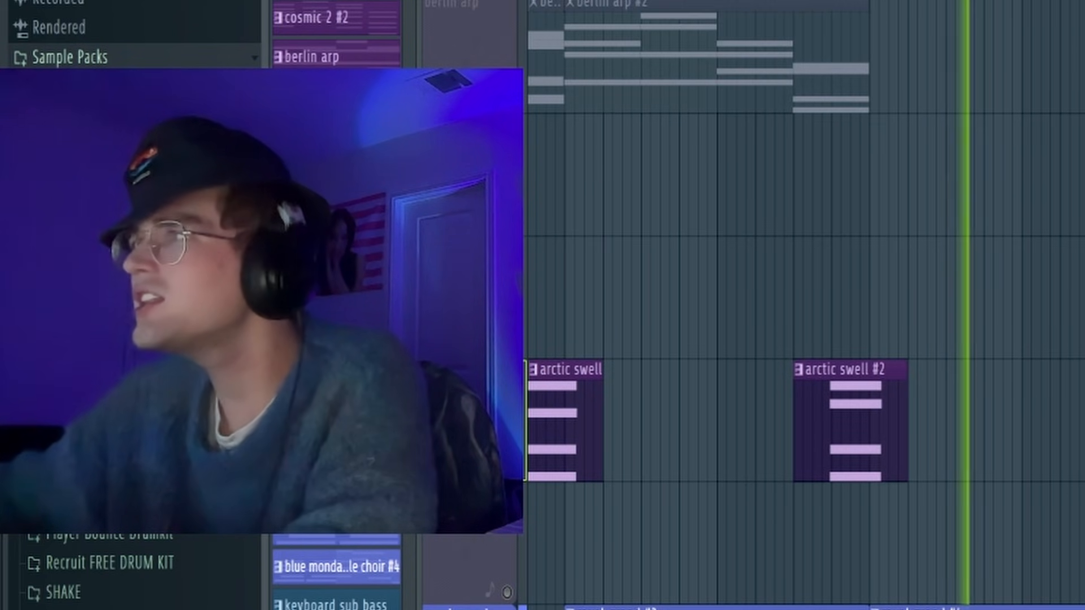
{"action": "scroll", "coordinate": [960, 295], "scroll_direction": "up", "scroll_amount": 8}
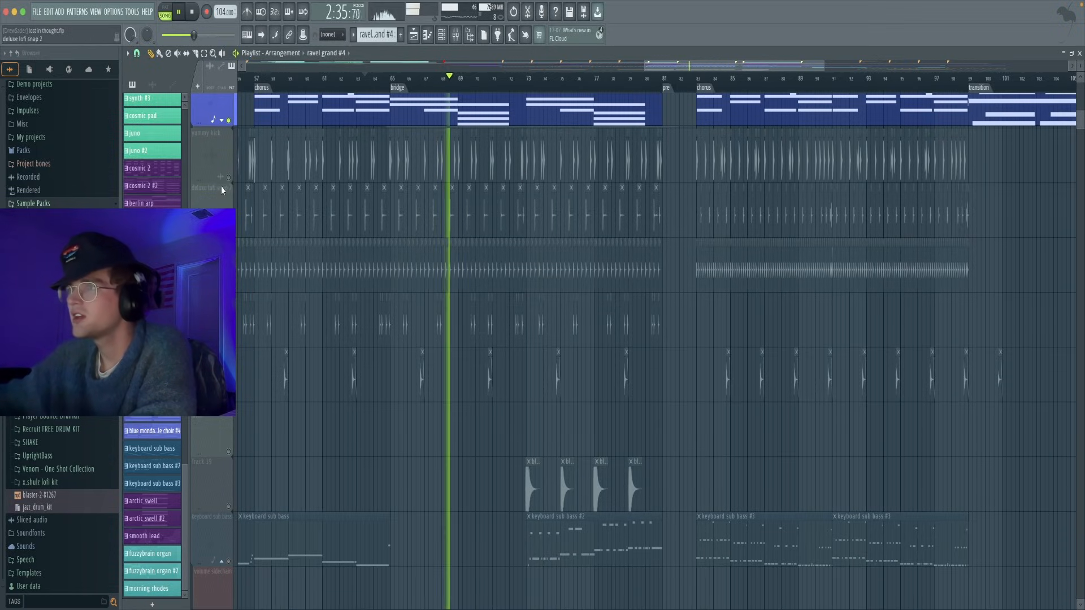
Unmute yummy kick, deluxe lofi snap 2, chrome hat, tape clap, perc 2, Track 39 and keyboard sub bass during the bridge
{"action": "left_click", "coordinate": [229, 178]}
{"action": "left_click", "coordinate": [228, 232]}
{"action": "left_click", "coordinate": [228, 287]}
{"action": "left_click", "coordinate": [229, 342]}
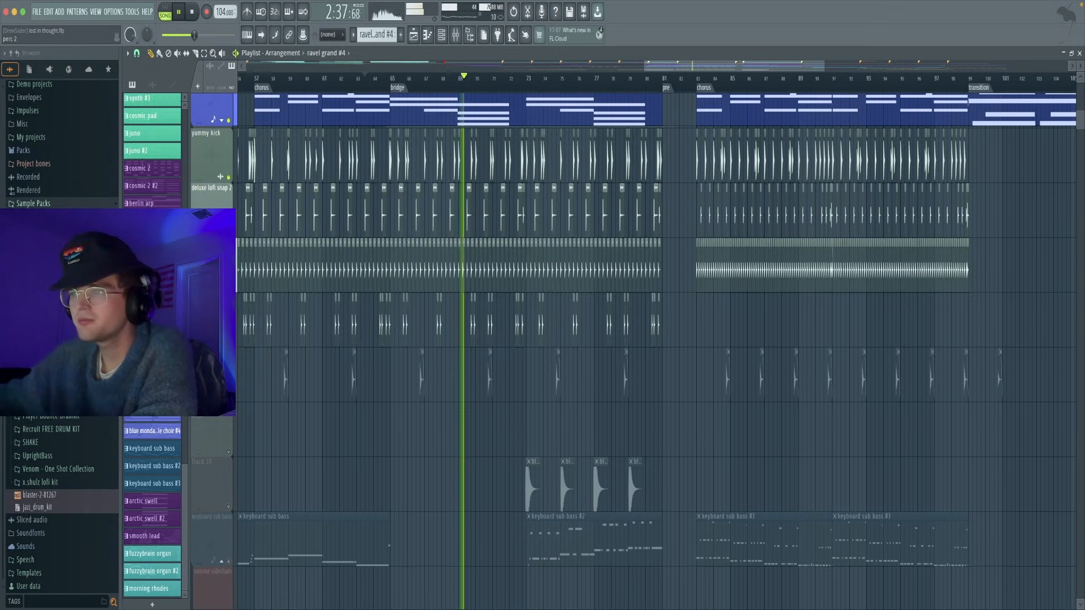
{"action": "scroll", "coordinate": [273, 450], "scroll_direction": "down", "scroll_amount": 2}
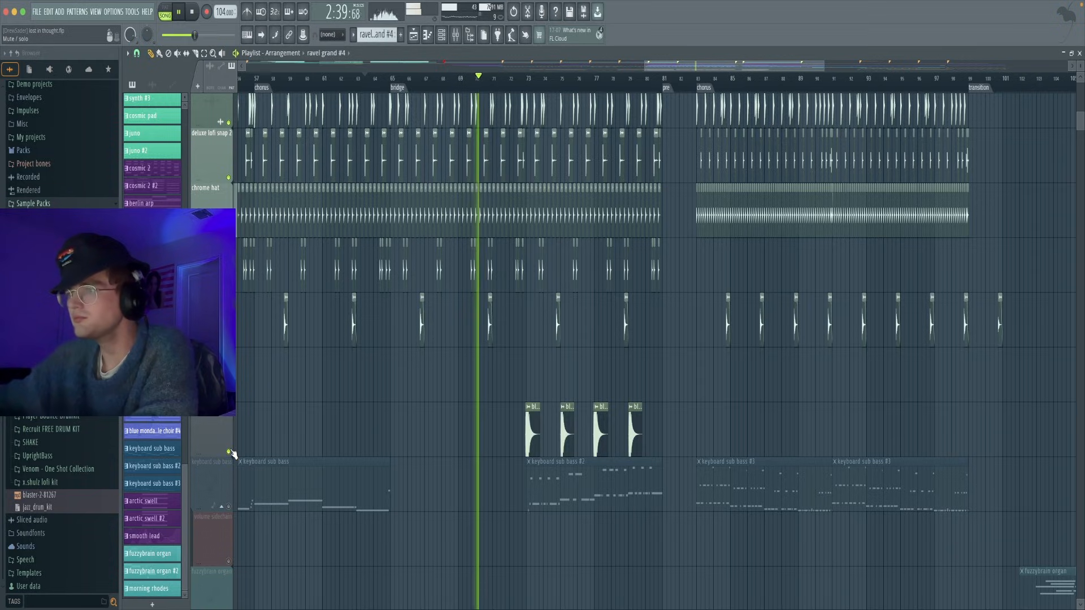
{"action": "scroll", "coordinate": [273, 450], "scroll_direction": "down", "scroll_amount": 9}
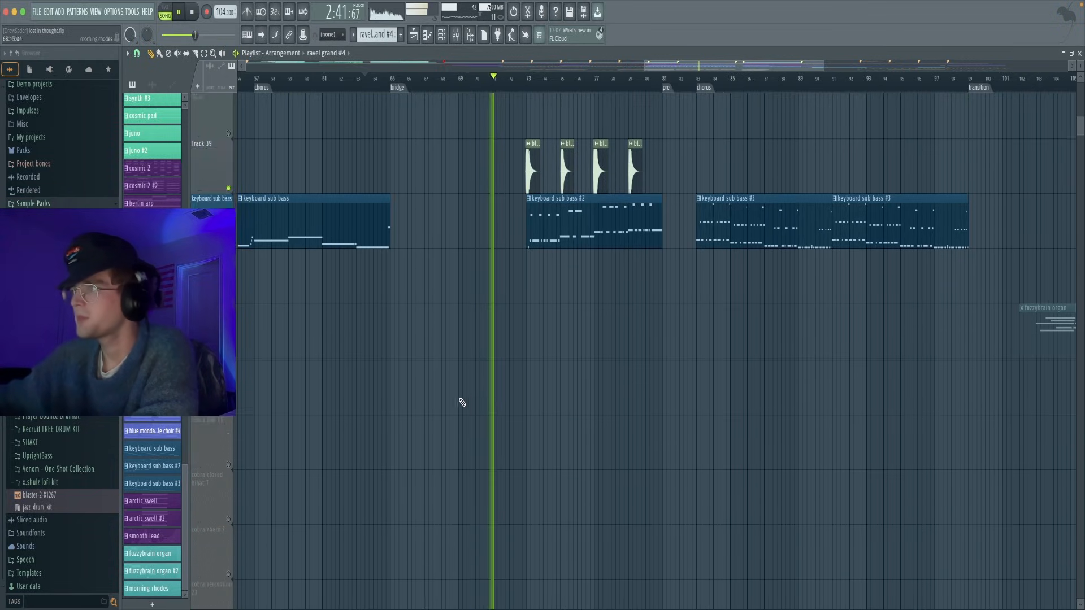
Play the second half of the bridge and follow the drum, Track 39 and keyboard sub bass #2 clips
{"action": "scroll", "coordinate": [500, 385], "scroll_direction": "up", "scroll_amount": 9}
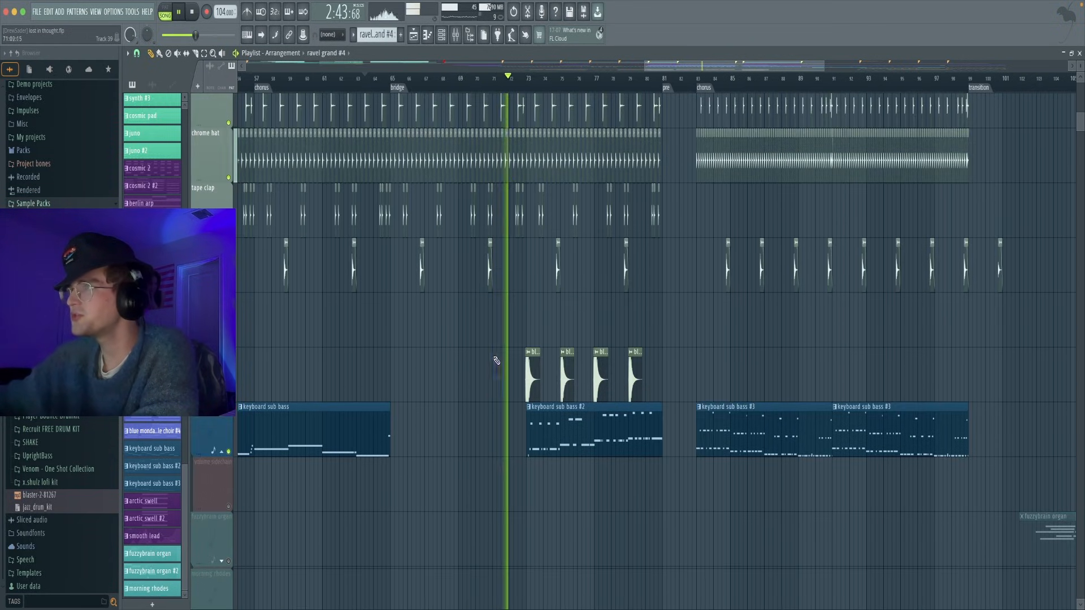
{"action": "scroll", "coordinate": [502, 360], "scroll_direction": "right", "scroll_amount": 3}
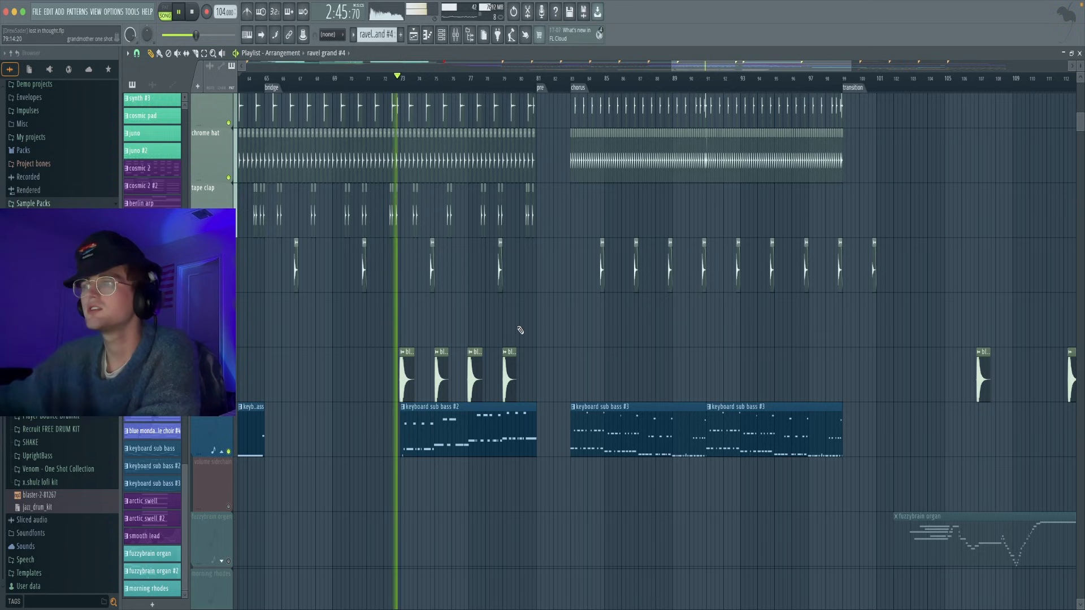
{"action": "scroll", "coordinate": [498, 305], "scroll_direction": "right", "scroll_amount": 2}
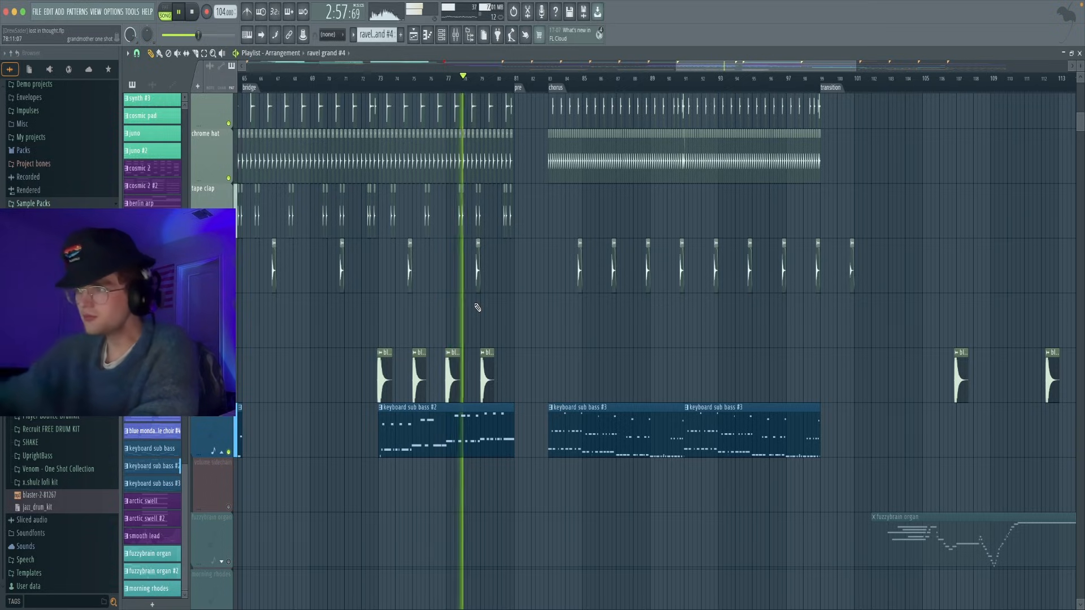
{"action": "scroll", "coordinate": [468, 298], "scroll_direction": "up", "scroll_amount": 20}
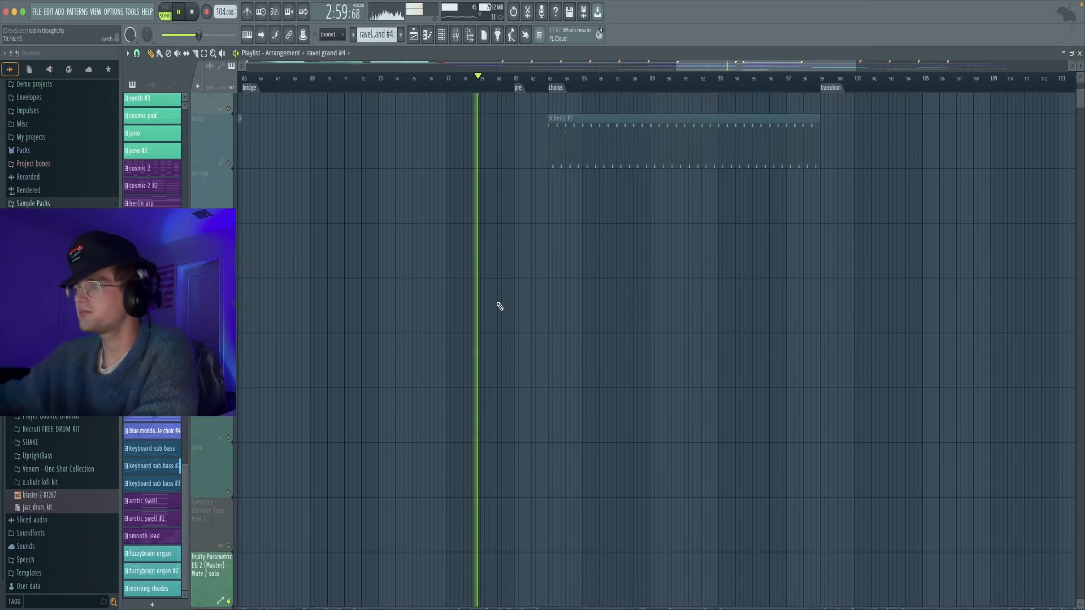
Stop playback, restart it from bar 80 and review the tracks through the pre section up to the third chorus
{"action": "key", "text": "space"}
{"action": "scroll", "coordinate": [537, 276], "scroll_direction": "down", "scroll_amount": 10}
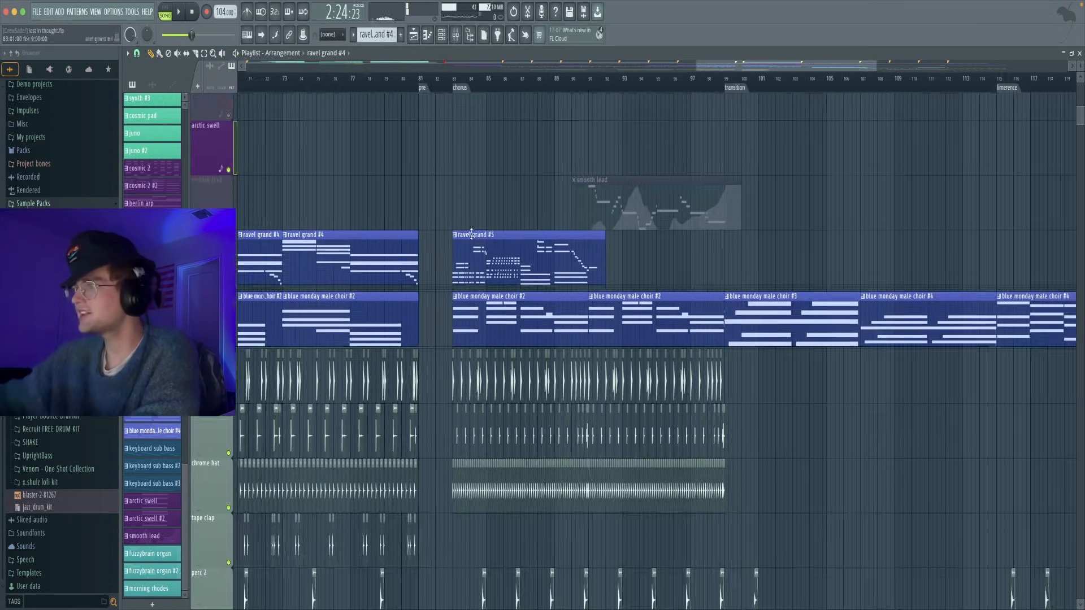
{"action": "scroll", "coordinate": [384, 107], "scroll_direction": "up", "scroll_amount": 8}
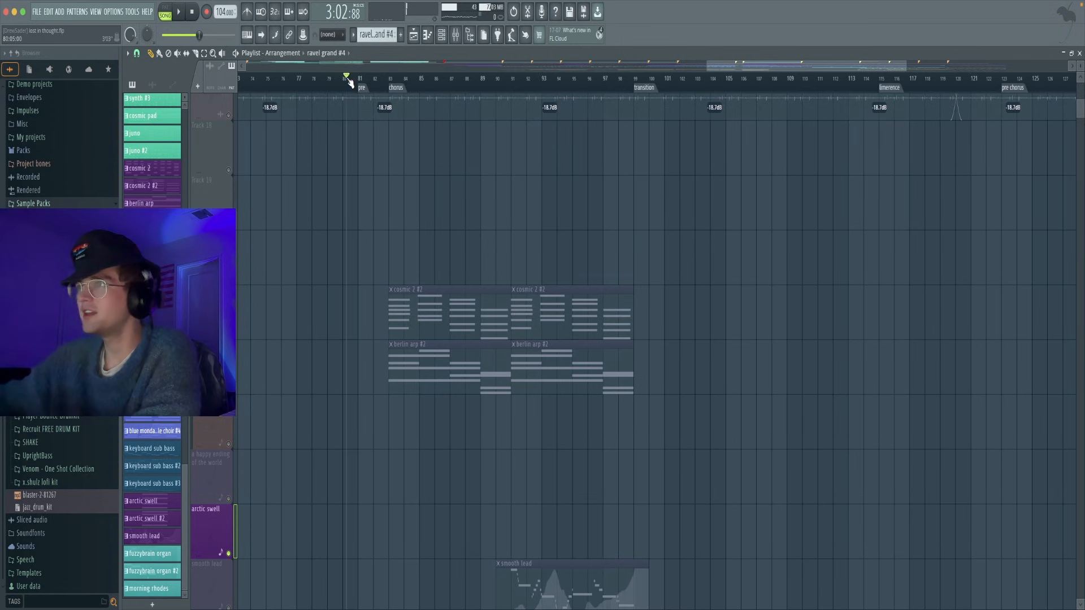
{"action": "key", "text": "space"}
{"action": "scroll", "coordinate": [416, 237], "scroll_direction": "down", "scroll_amount": 15}
{"action": "scroll", "coordinate": [402, 288], "scroll_direction": "up", "scroll_amount": 18}
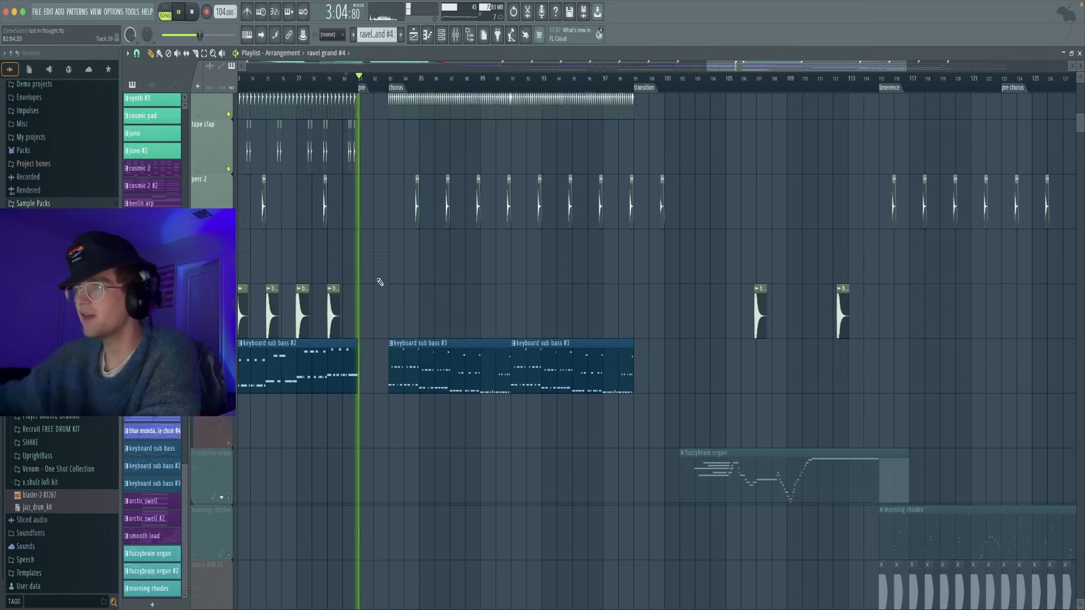
{"action": "scroll", "coordinate": [486, 277], "scroll_direction": "down", "scroll_amount": 18}
{"action": "key", "text": "space"}
{"action": "scroll", "coordinate": [565, 277], "scroll_direction": "up", "scroll_amount": 4}
{"action": "scroll", "coordinate": [547, 324], "scroll_direction": "up", "scroll_amount": 10}
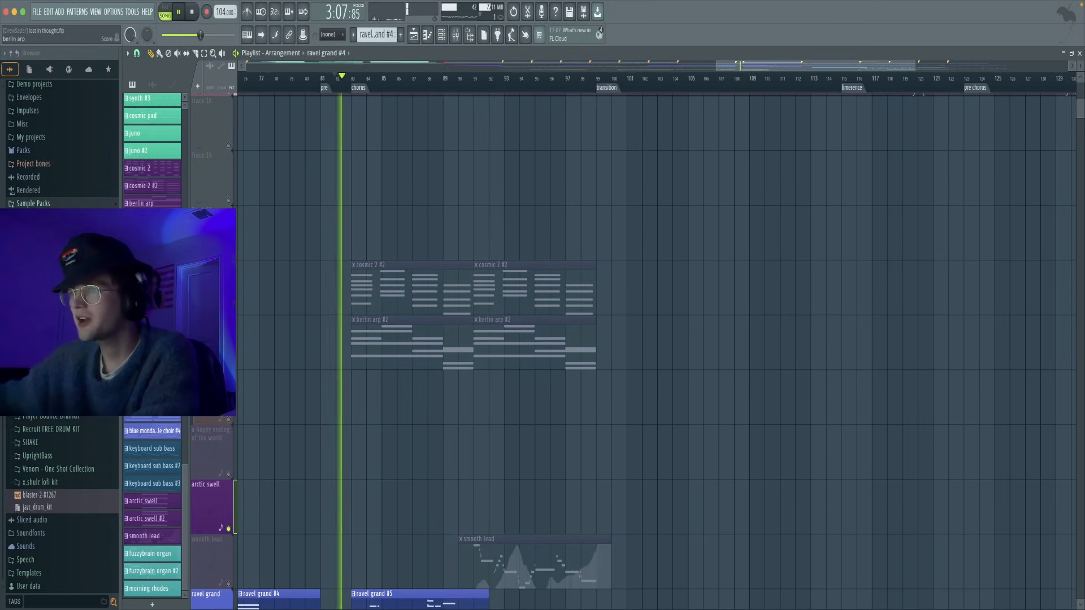
Unmute the cosmic 2 and berlin arp tracks, play into the third chorus at bar 83, and stop playback
{"action": "left_click", "coordinate": [230, 311]}
{"action": "left_click", "coordinate": [229, 365]}
{"action": "scroll", "coordinate": [334, 367], "scroll_direction": "down", "scroll_amount": 2}
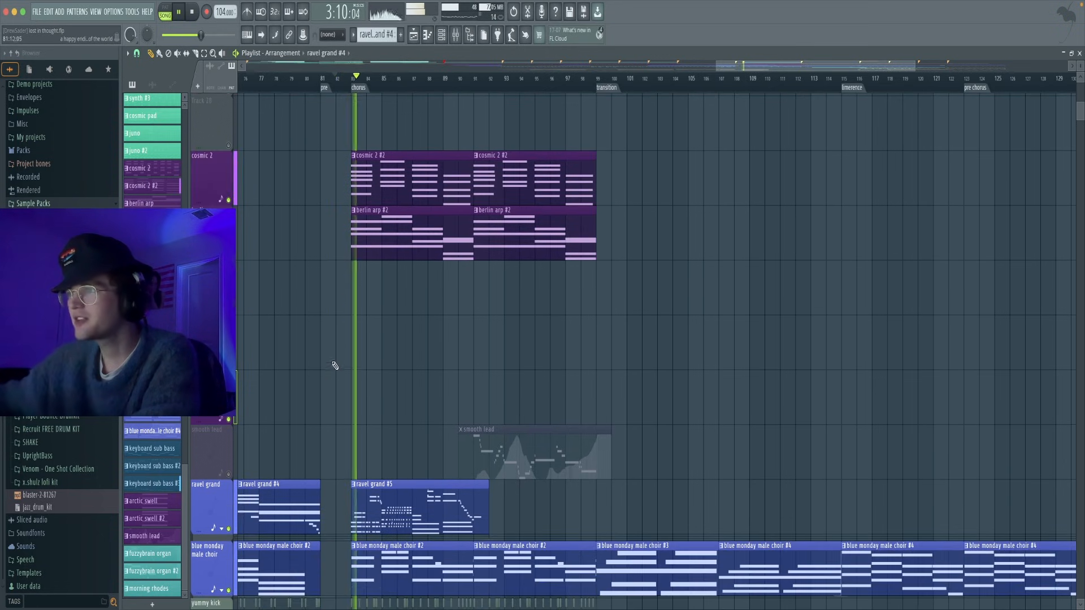
{"action": "left_click_drag", "start_coordinate": [471, 359], "coordinate": [475, 347]}
{"action": "scroll", "coordinate": [521, 497], "scroll_direction": "down", "scroll_amount": 1}
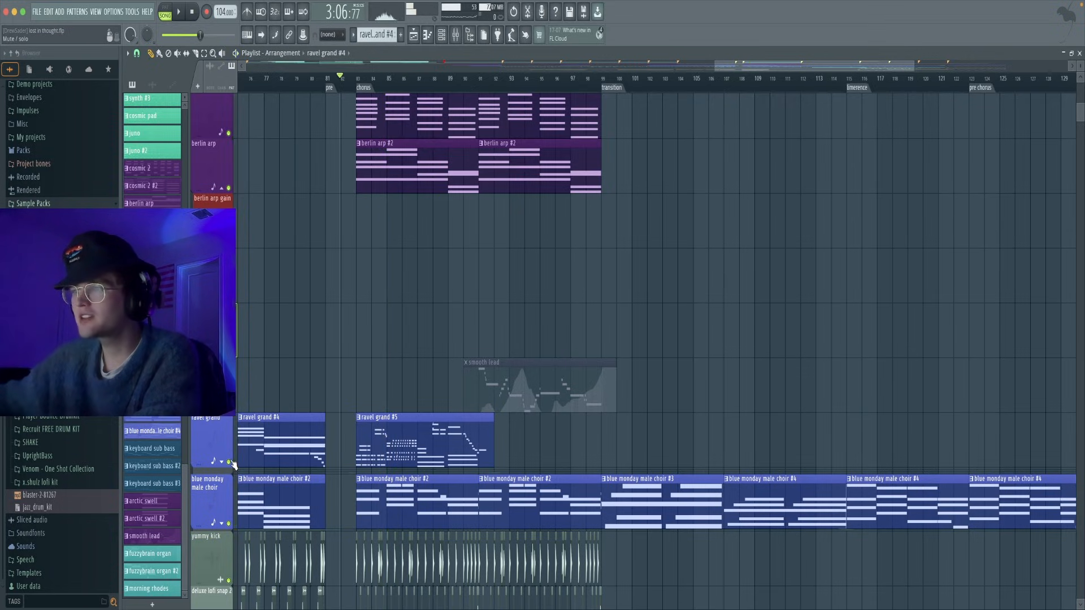
Play the ravel grand track alone in the third chorus, follow the ravel grand #5 notes in the piano roll, and stop playback
{"action": "scroll", "coordinate": [296, 388], "scroll_direction": "up", "scroll_amount": 7}
{"action": "scroll", "coordinate": [314, 332], "scroll_direction": "down", "scroll_amount": 7}
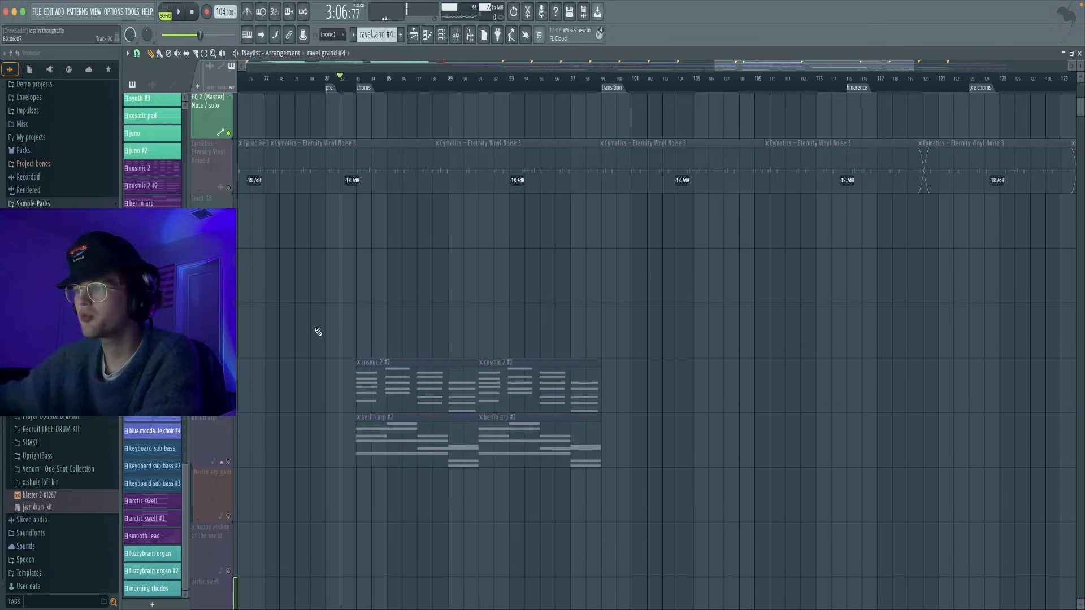
{"action": "key", "text": "space"}
{"action": "double_click", "coordinate": [365, 331]}
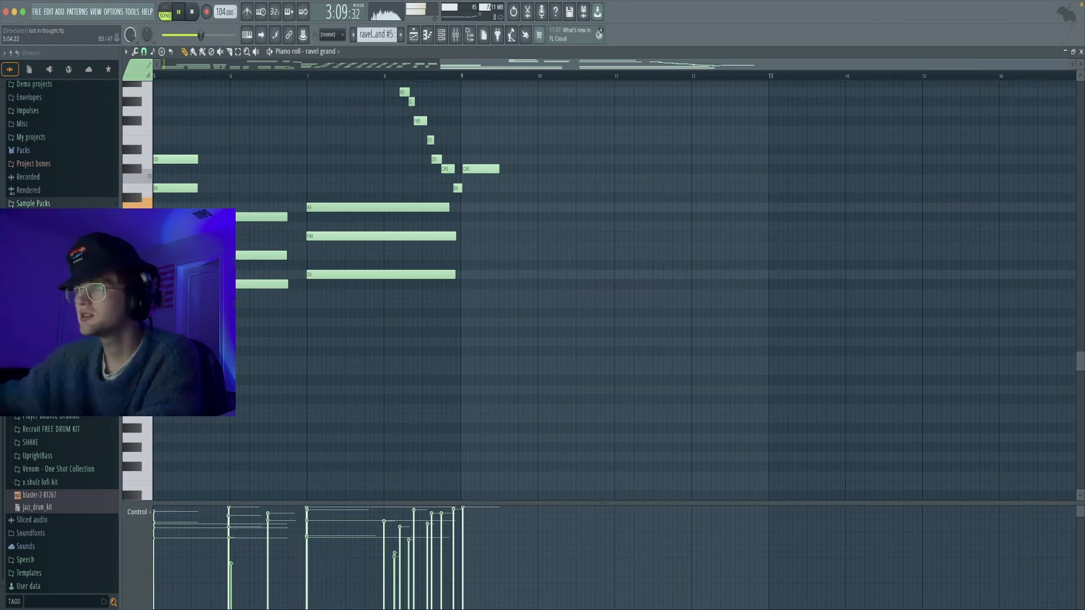
{"action": "mouse_move", "coordinate": [254, 243]}
{"action": "left_mouse_down"}
{"action": "mouse_move", "coordinate": [255, 271]}
{"action": "mouse_move", "coordinate": [295, 179]}
{"action": "mouse_move", "coordinate": [312, 181]}
{"action": "mouse_move", "coordinate": [333, 240]}
{"action": "left_mouse_up"}
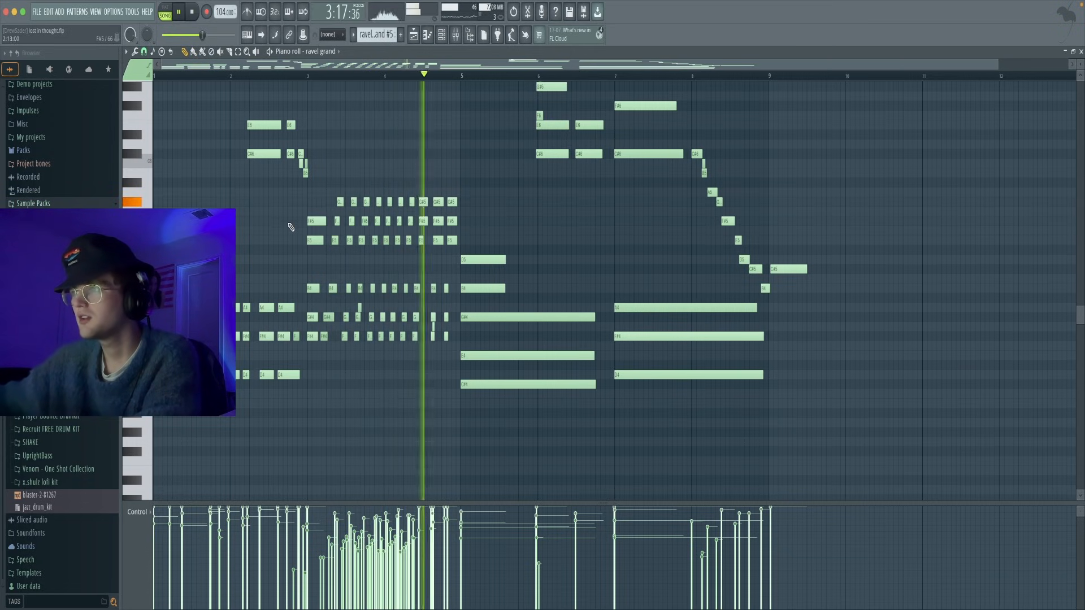
{"action": "left_click_drag", "start_coordinate": [277, 215], "coordinate": [245, 243]}
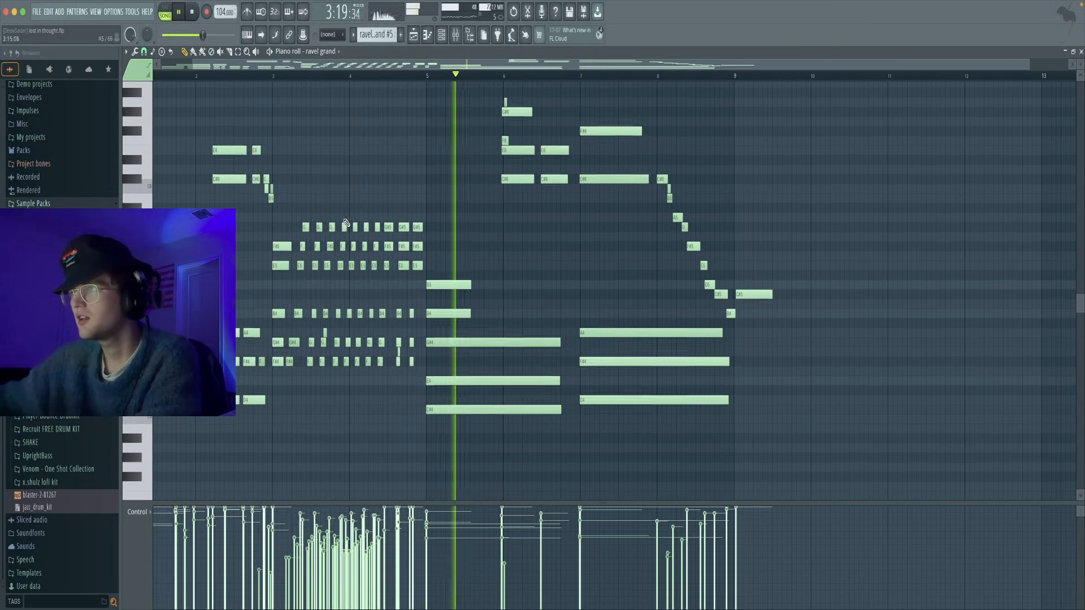
{"action": "left_click_drag", "start_coordinate": [480, 252], "coordinate": [517, 221]}
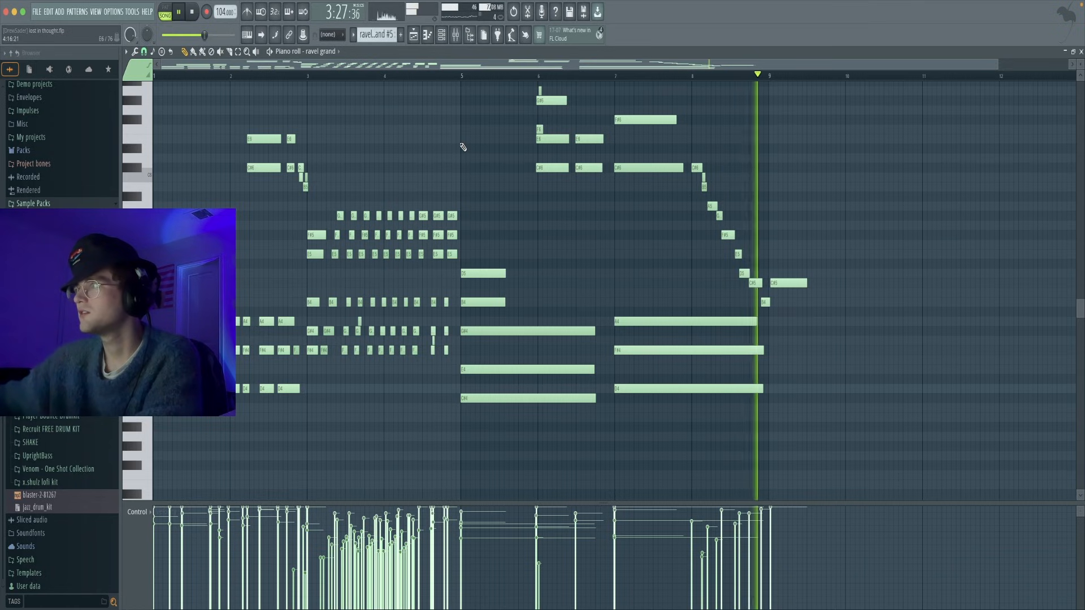
{"action": "left_click", "coordinate": [427, 35]}
{"action": "key", "text": "space"}
Unmute berlin arp, cosmic 2, blue monday male choir, yummy kick, deluxe lofi snap 2, chrome hat and perc 2 for the third chorus
{"action": "left_click_drag", "start_coordinate": [461, 154], "coordinate": [510, 149]}
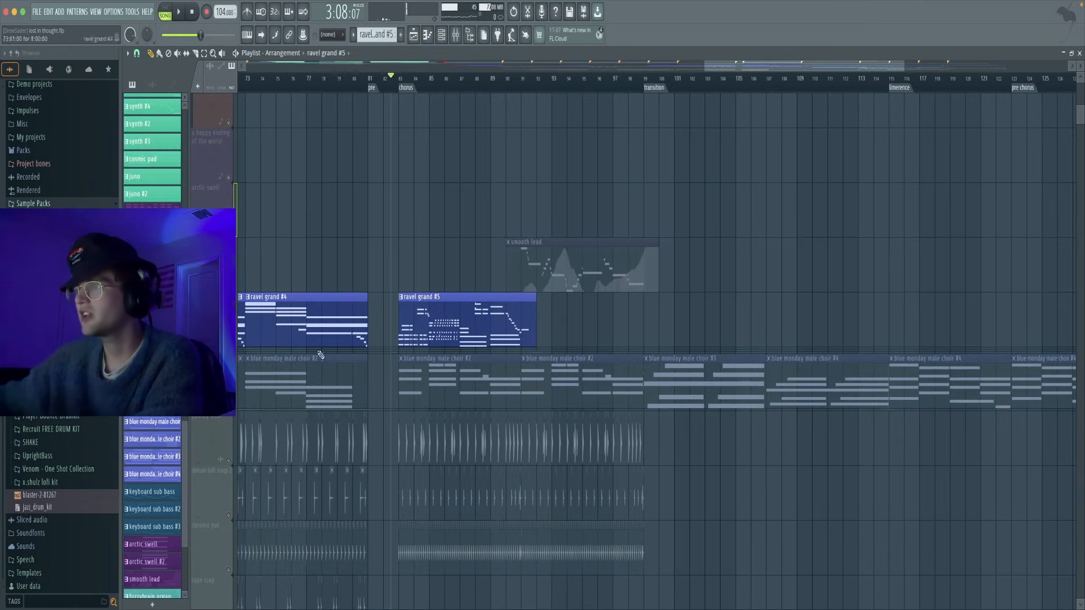
{"action": "scroll", "coordinate": [262, 322], "scroll_direction": "up", "scroll_amount": 4}
{"action": "left_click", "coordinate": [229, 287]}
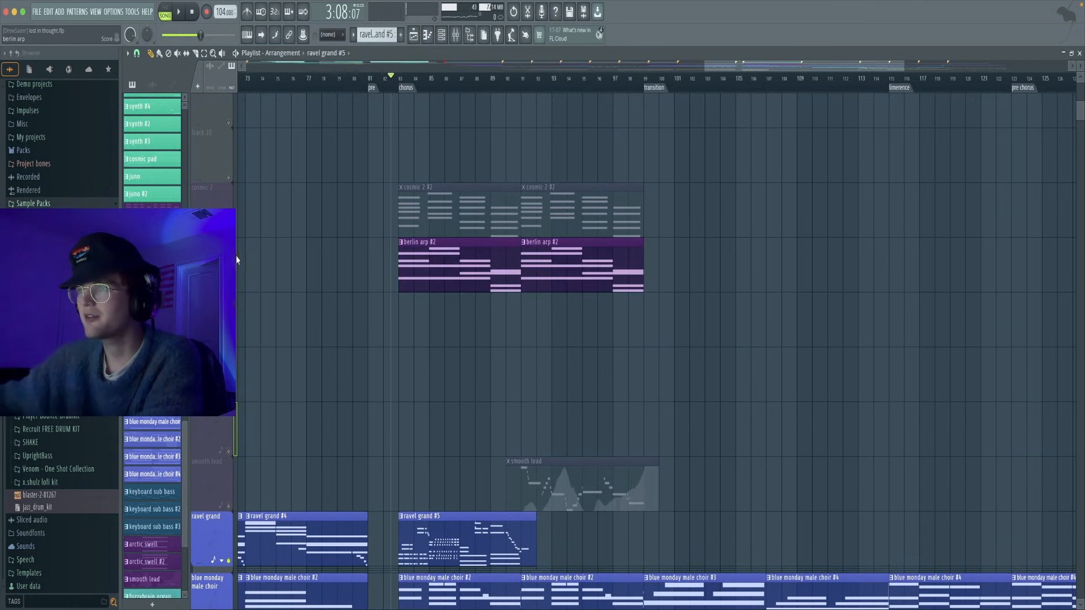
{"action": "scroll", "coordinate": [234, 339], "scroll_direction": "up", "scroll_amount": 4}
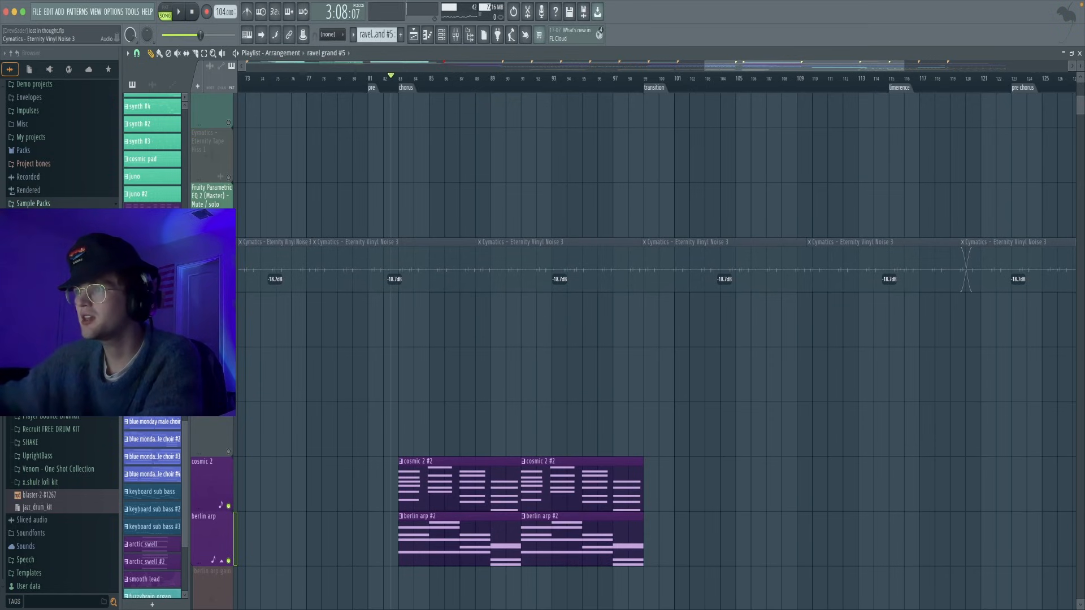
{"action": "scroll", "coordinate": [231, 453], "scroll_direction": "down", "scroll_amount": 9}
{"action": "left_click", "coordinate": [228, 516]}
{"action": "scroll", "coordinate": [228, 516], "scroll_direction": "down", "scroll_amount": 2}
{"action": "left_click", "coordinate": [229, 516]}
{"action": "scroll", "coordinate": [269, 494], "scroll_direction": "up", "scroll_amount": 2}
Play the third chorus while unmuting the smooth lead and keyboard sub bass tracks, and stop after following the smooth lead clip
{"action": "key", "text": "space"}
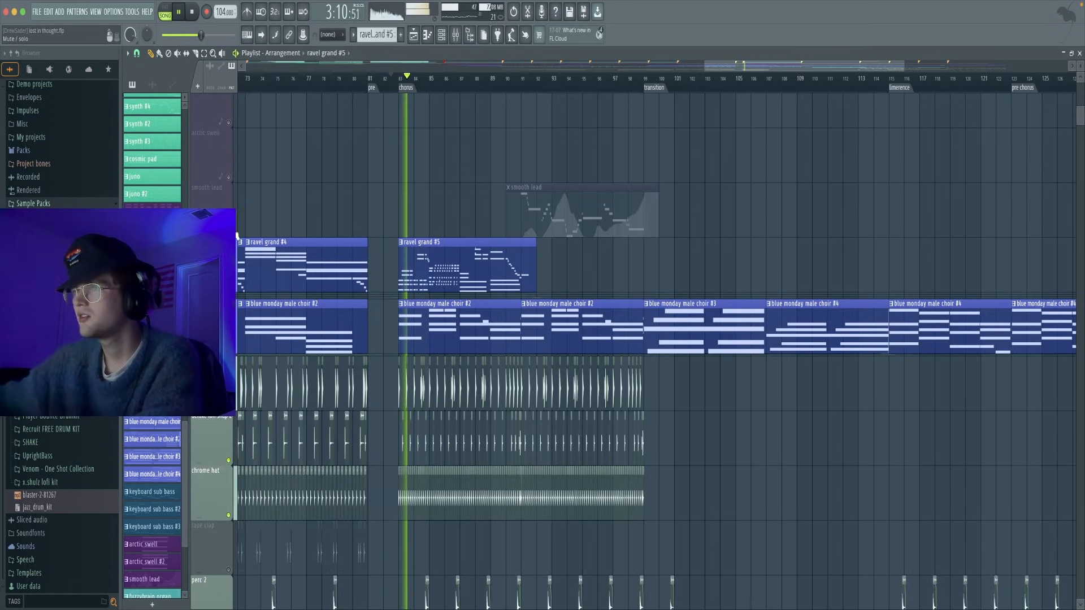
{"action": "left_click", "coordinate": [228, 177]}
{"action": "scroll", "coordinate": [460, 314], "scroll_direction": "down", "scroll_amount": 9}
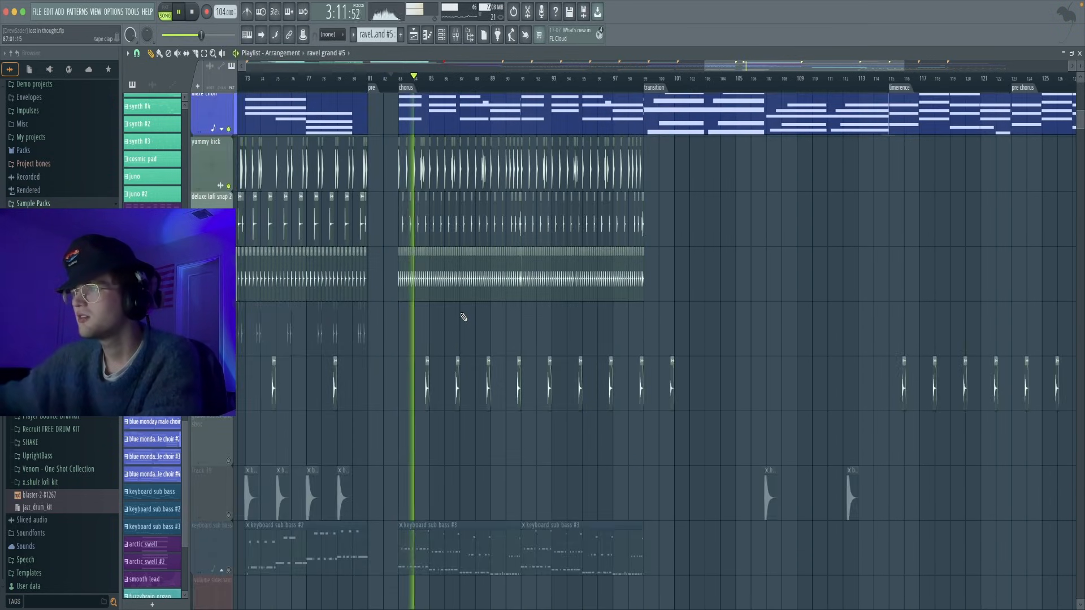
{"action": "scroll", "coordinate": [543, 283], "scroll_direction": "up", "scroll_amount": 9}
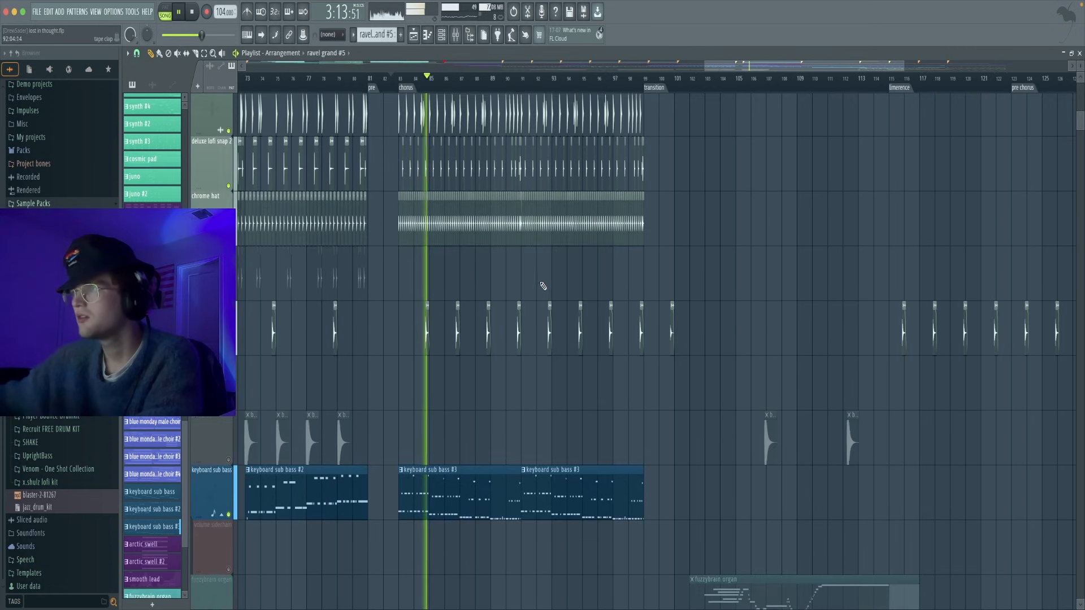
{"action": "left_click_drag", "start_coordinate": [642, 208], "coordinate": [623, 209]}
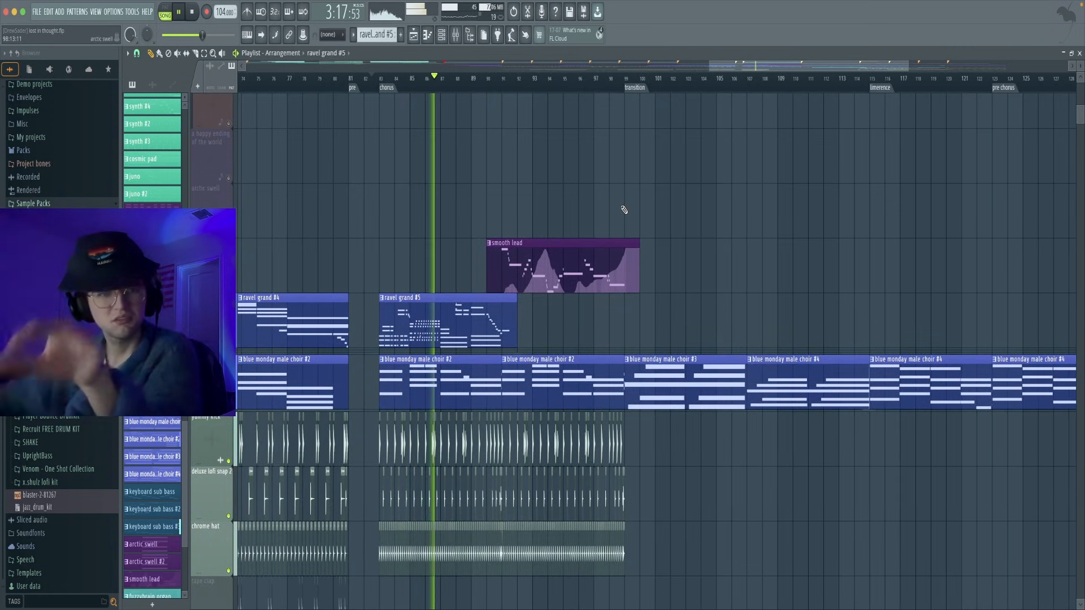
{"action": "left_click_drag", "start_coordinate": [762, 190], "coordinate": [747, 193]}
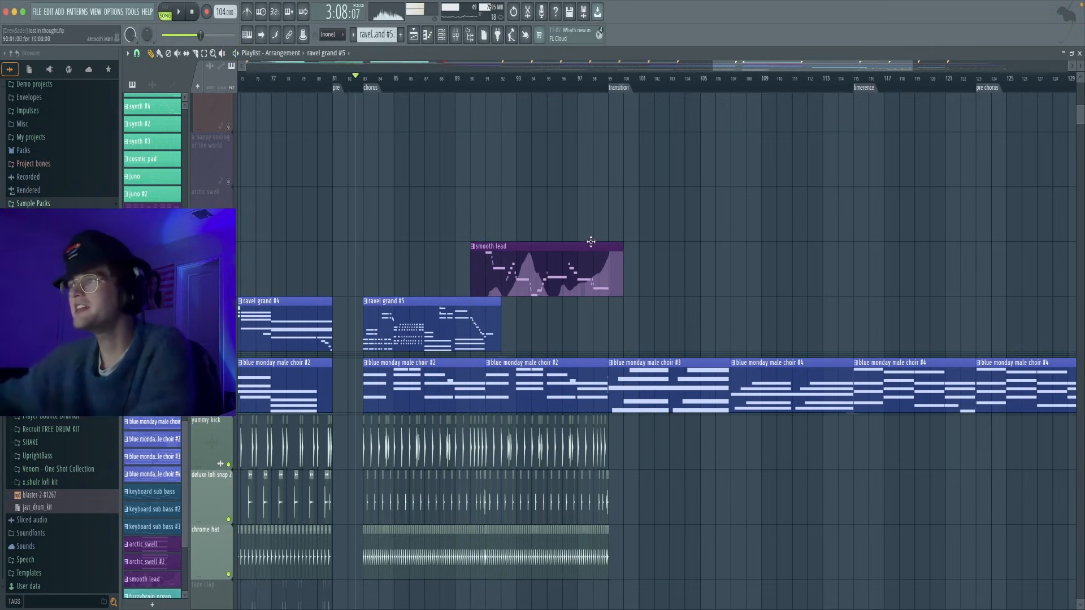
Open the smooth lead channel's Analog Lab Pro instrument, inspect its Smooth Lead preset, and close it
{"action": "scroll", "coordinate": [599, 243], "scroll_direction": "up", "scroll_amount": 3}
{"action": "scroll", "coordinate": [487, 230], "scroll_direction": "right", "scroll_amount": 3}
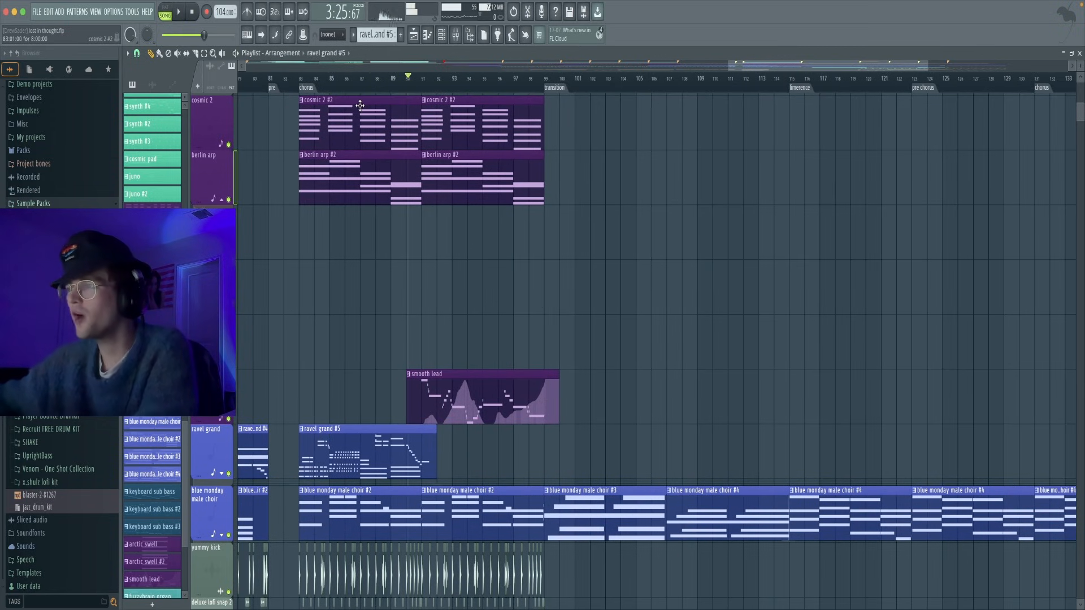
{"action": "left_click", "coordinate": [441, 34]}
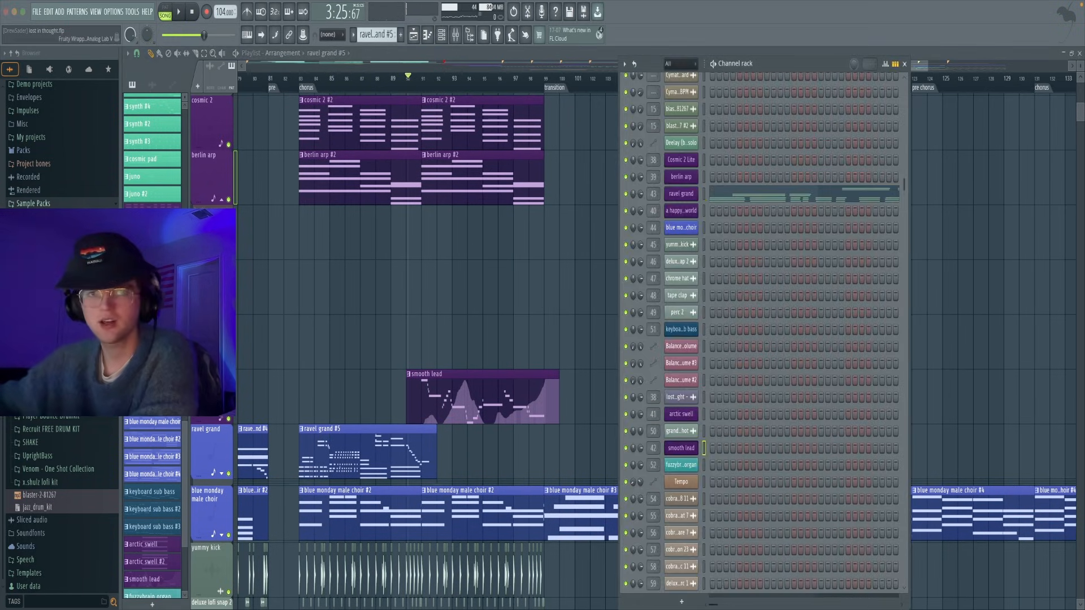
{"action": "left_click", "coordinate": [681, 448]}
{"action": "left_click_drag", "start_coordinate": [460, 175], "coordinate": [566, 134]}
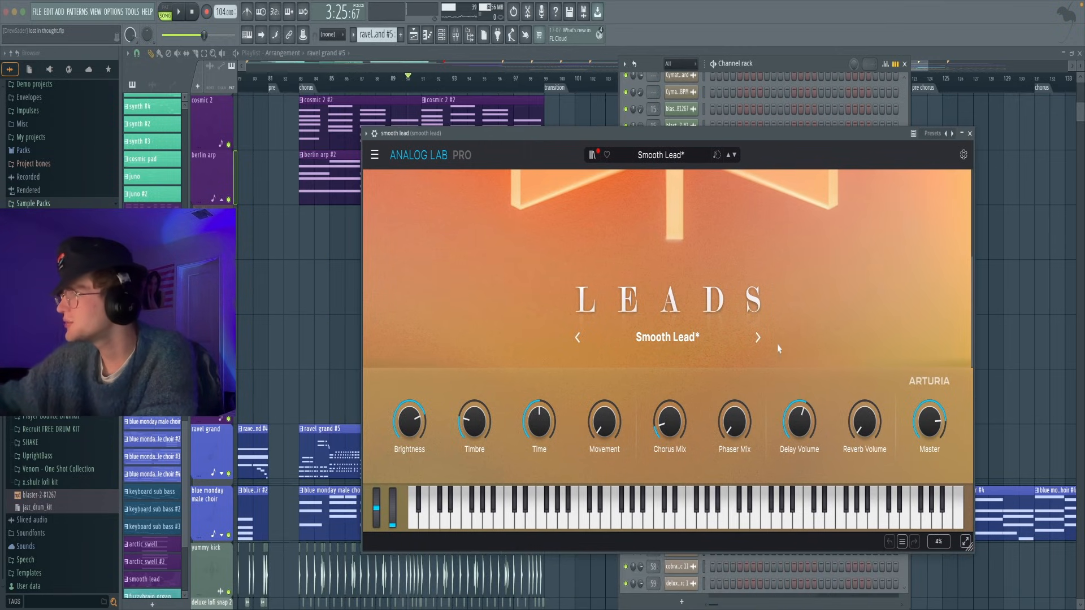
{"action": "left_click", "coordinate": [969, 134]}
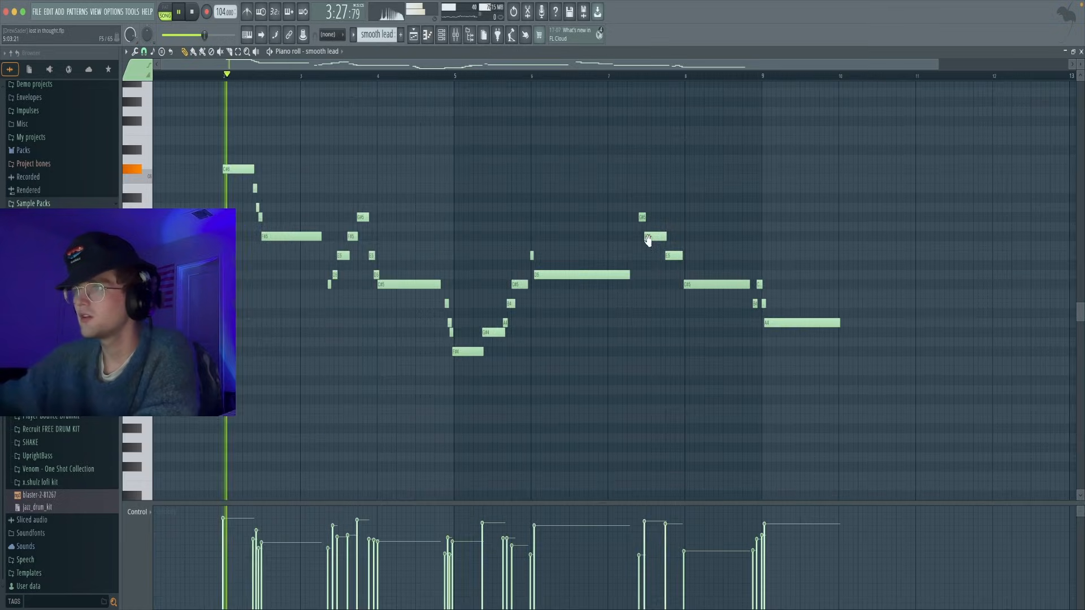
Play the soloed smooth lead, follow its melody in the piano roll, and return to the playlist to stop playback
{"action": "scroll", "coordinate": [650, 240], "scroll_direction": "down", "scroll_amount": 1}
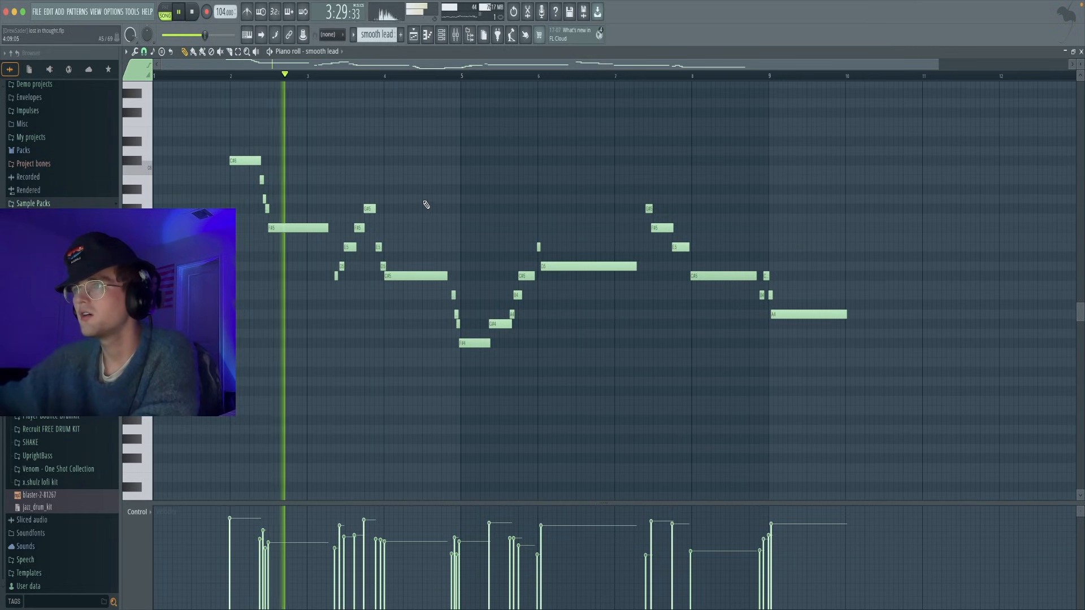
{"action": "scroll", "coordinate": [413, 205], "scroll_direction": "right", "scroll_amount": 1}
{"action": "scroll", "coordinate": [413, 204], "scroll_direction": "up", "scroll_amount": 1}
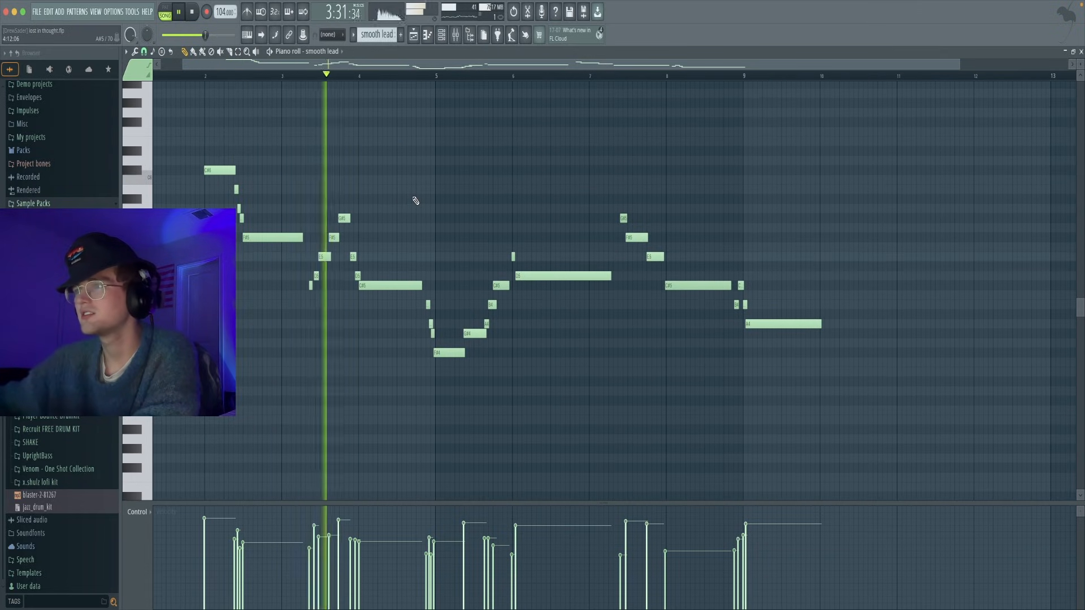
{"action": "scroll", "coordinate": [417, 199], "scroll_direction": "down", "scroll_amount": 2}
{"action": "scroll", "coordinate": [417, 199], "scroll_direction": "right", "scroll_amount": 1}
{"action": "scroll", "coordinate": [460, 163], "scroll_direction": "up", "scroll_amount": 1}
{"action": "scroll", "coordinate": [460, 162], "scroll_direction": "left", "scroll_amount": 2}
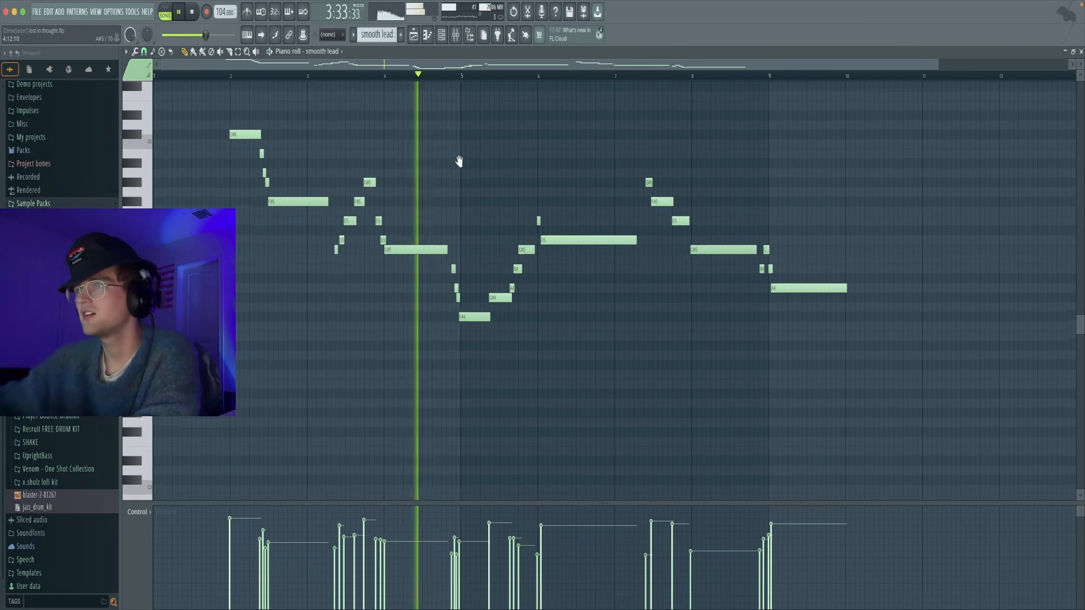
{"action": "scroll", "coordinate": [445, 174], "scroll_direction": "right", "scroll_amount": 1}
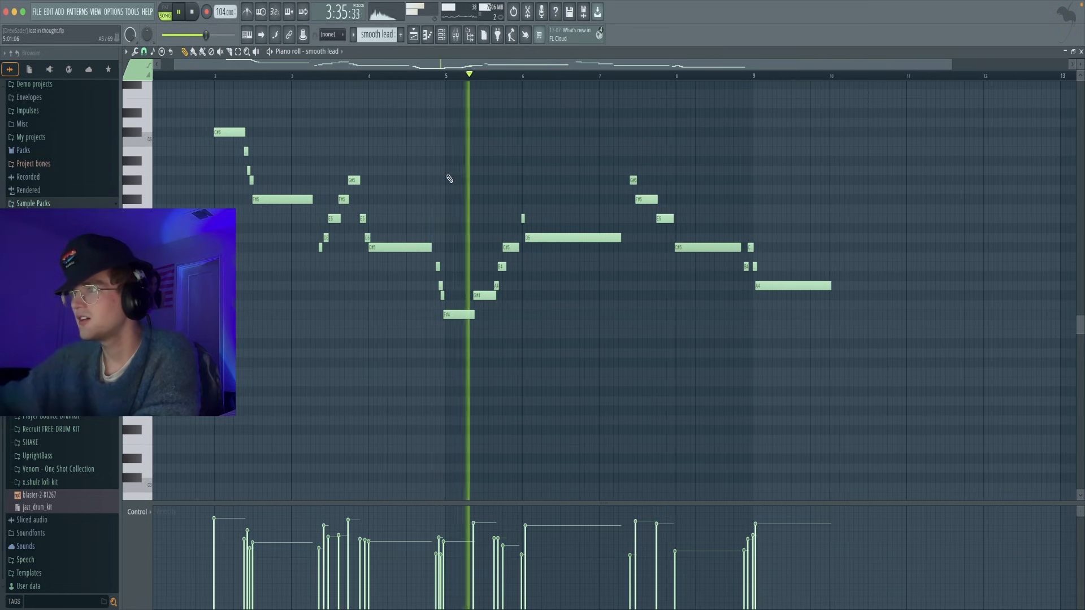
{"action": "scroll", "coordinate": [444, 183], "scroll_direction": "right", "scroll_amount": 1}
{"action": "scroll", "coordinate": [446, 185], "scroll_direction": "left", "scroll_amount": 1}
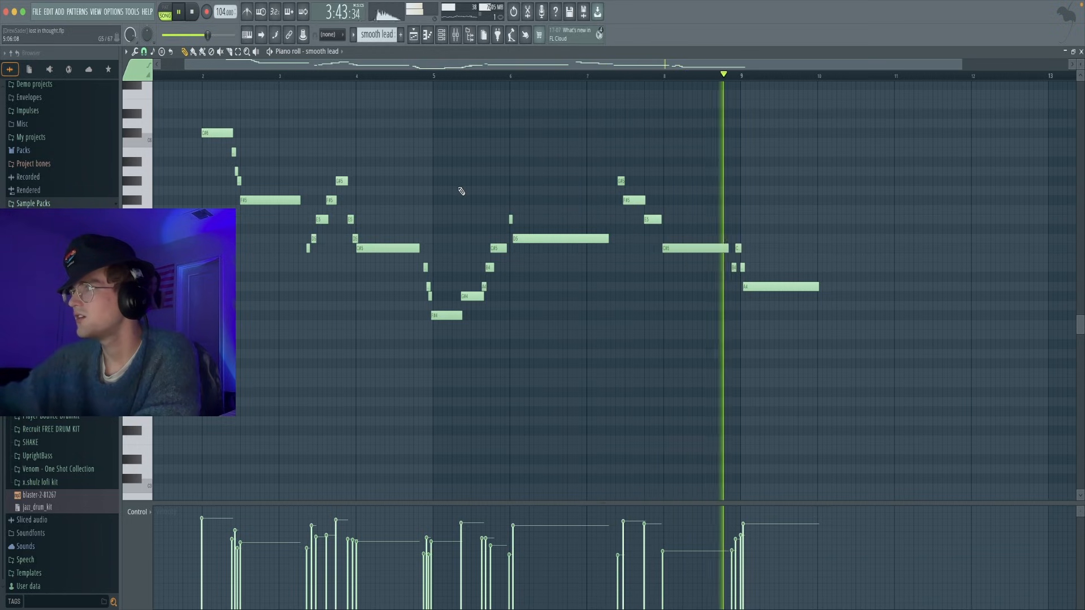
{"action": "left_click", "coordinate": [413, 34]}
{"action": "scroll", "coordinate": [421, 60], "scroll_direction": "up", "scroll_amount": 3}
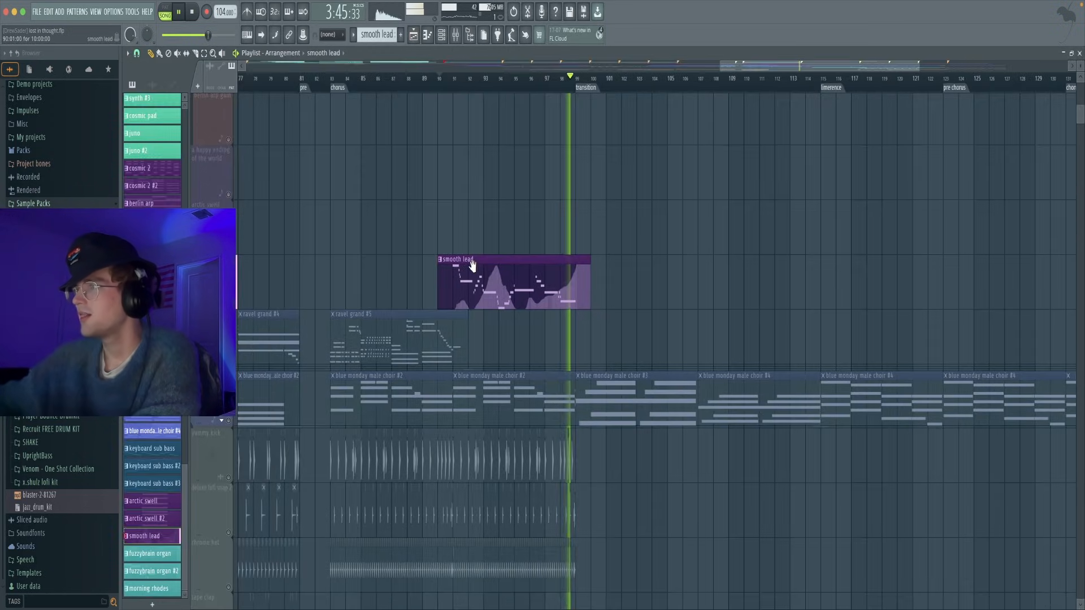
{"action": "key", "text": "space"}
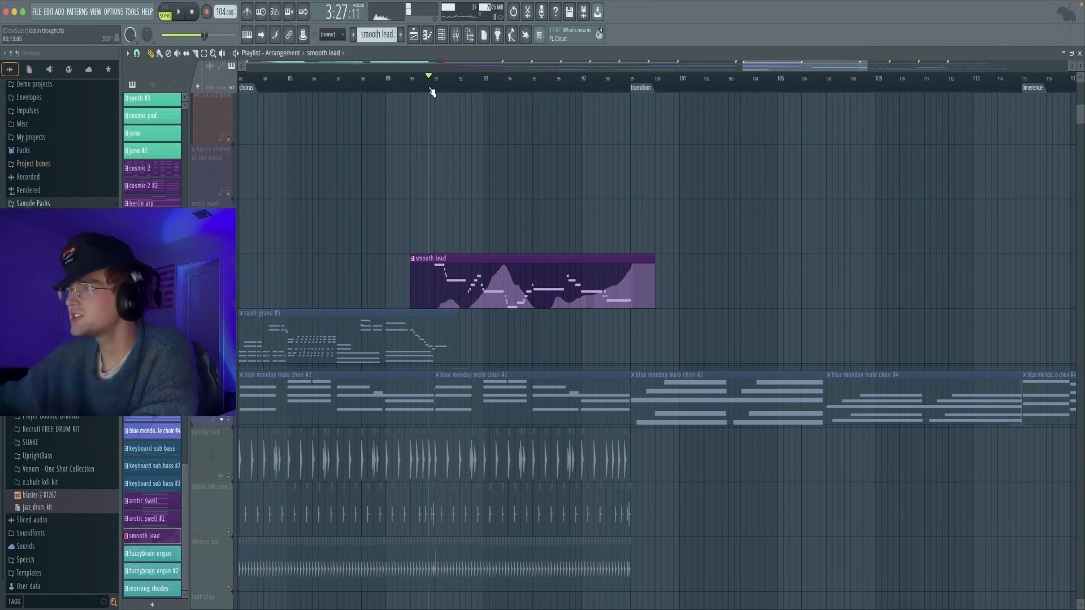
Inspect the ValhallaSupermassive effect on the smooth lead mixer track while the lead plays, and return to the playlist
{"action": "left_click", "coordinate": [455, 36]}
{"action": "scroll", "coordinate": [841, 115], "scroll_direction": "right", "scroll_amount": 3}
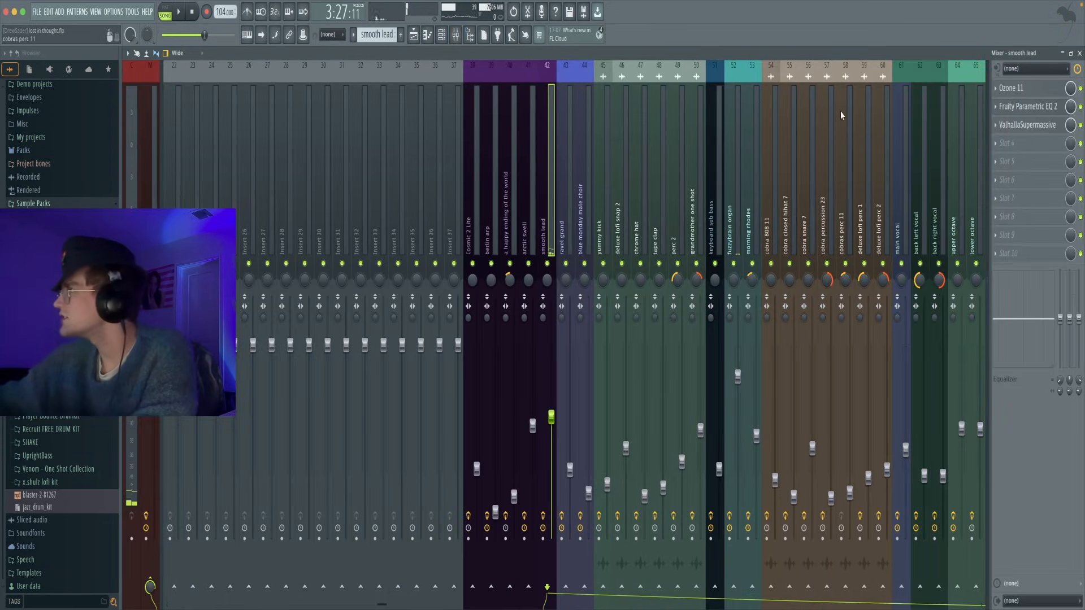
{"action": "key", "text": "space"}
{"action": "left_click", "coordinate": [1017, 125]}
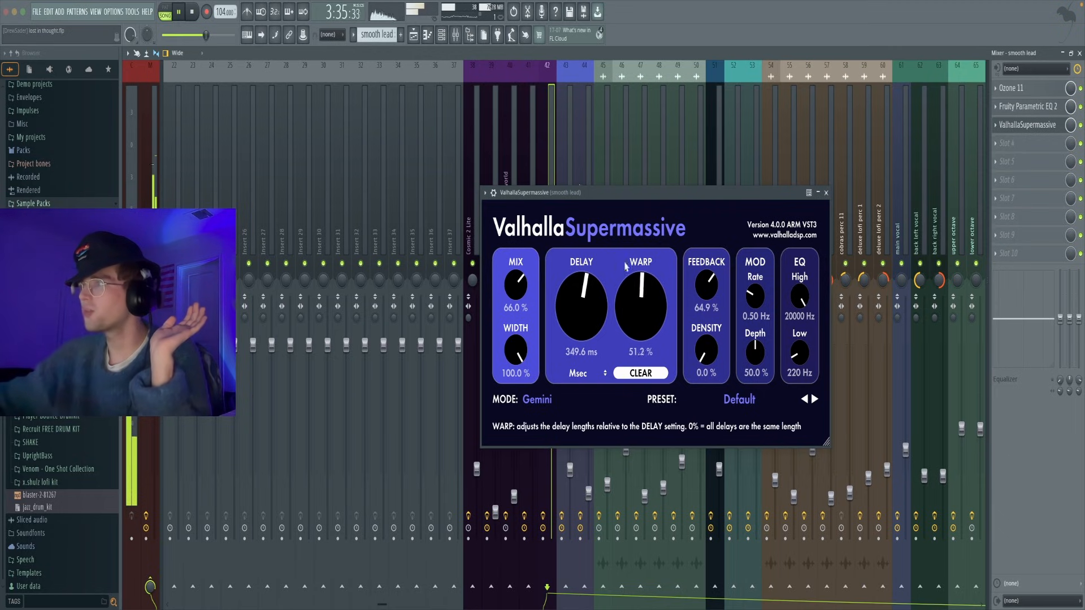
{"action": "left_click_drag", "start_coordinate": [645, 198], "coordinate": [643, 183]}
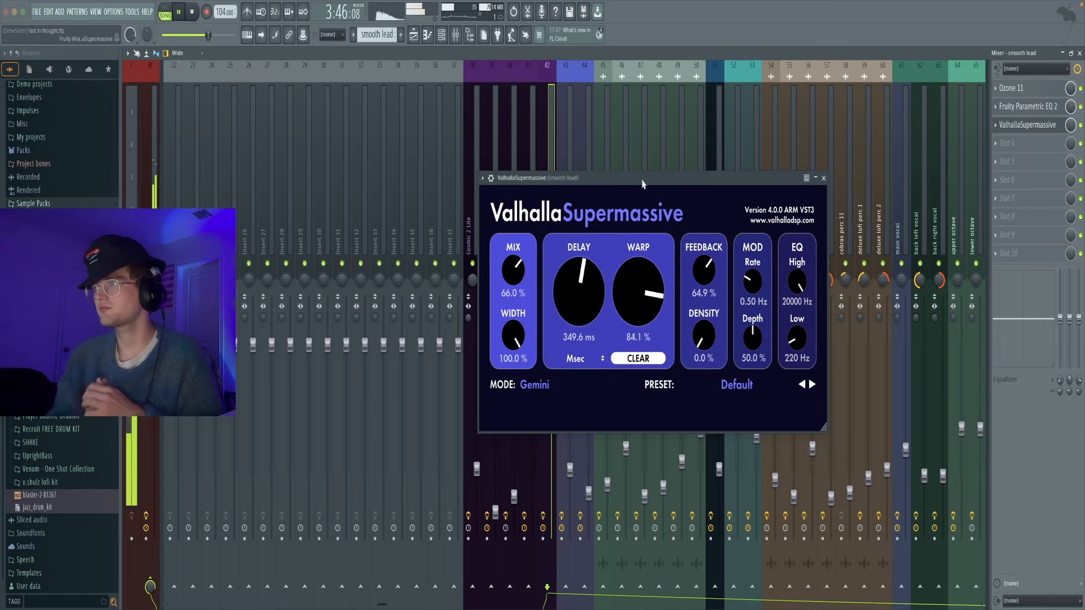
{"action": "key", "text": "space"}
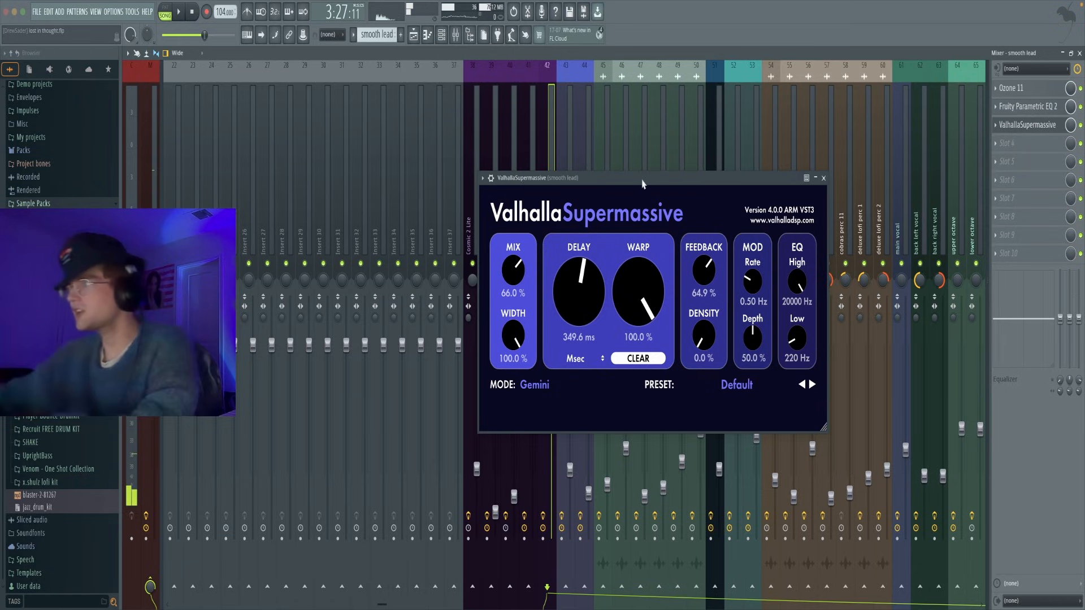
{"action": "left_click", "coordinate": [829, 178]}
{"action": "left_click", "coordinate": [454, 36]}
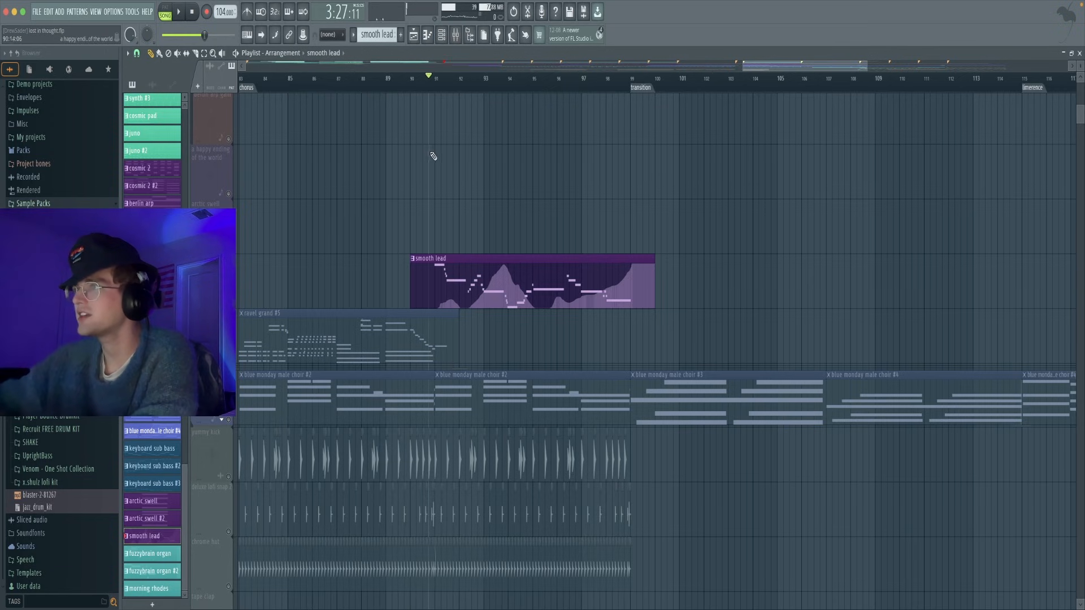
Unsolo smooth lead to restore the other tracks, and play the third chorus from bar 90 with the full arrangement
{"action": "right_click", "coordinate": [230, 304]}
{"action": "scroll", "coordinate": [429, 362], "scroll_direction": "up", "scroll_amount": 1}
{"action": "scroll", "coordinate": [429, 362], "scroll_direction": "right", "scroll_amount": 1}
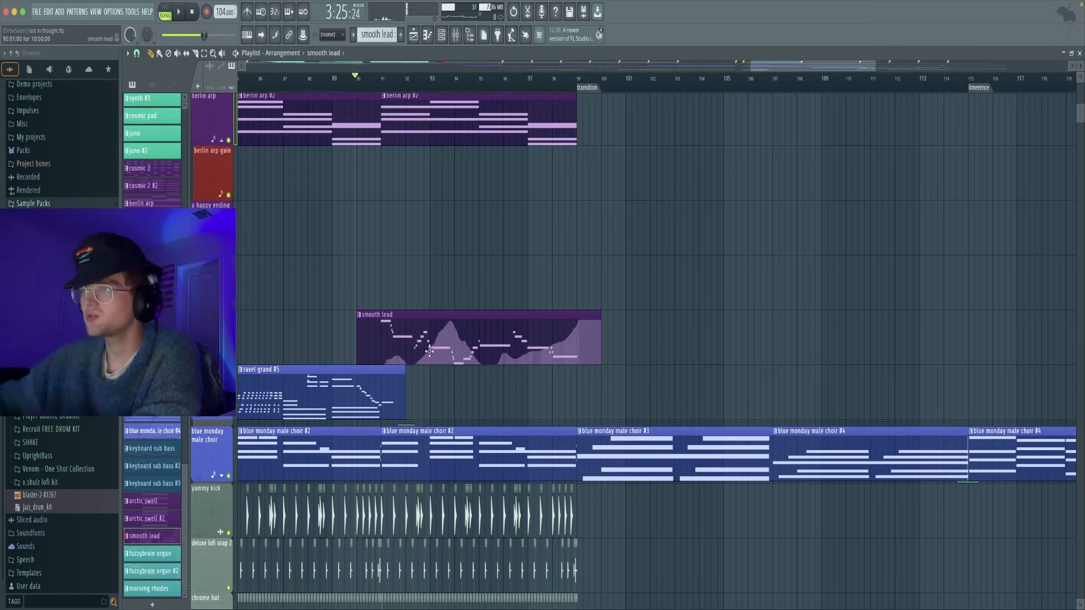
{"action": "key", "text": "space"}
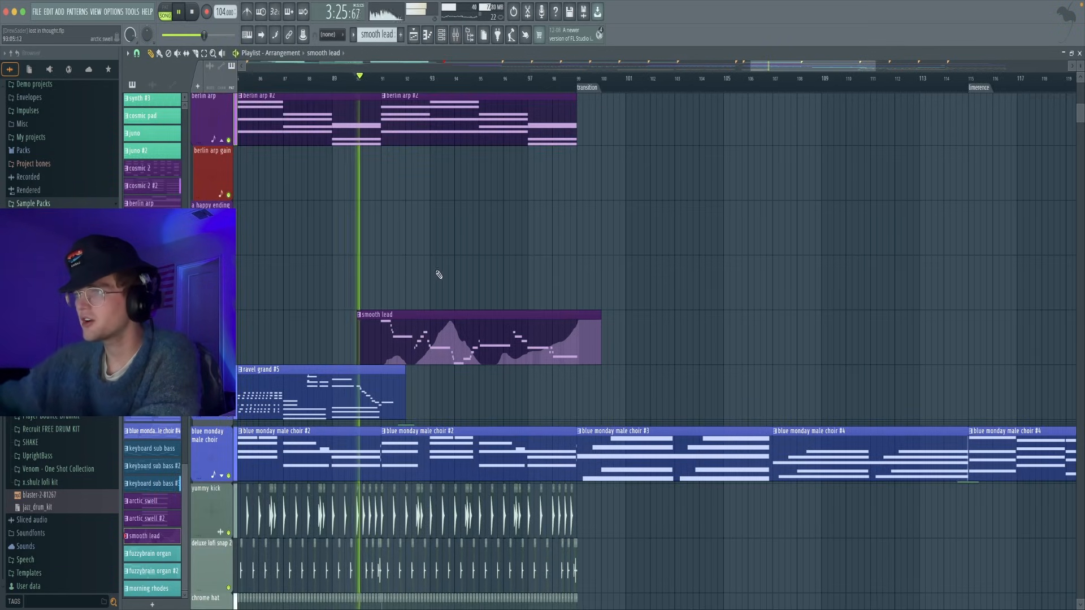
{"action": "scroll", "coordinate": [439, 274], "scroll_direction": "left", "scroll_amount": 1}
{"action": "mouse_move", "coordinate": [434, 275]}
{"action": "left_mouse_down"}
{"action": "mouse_move", "coordinate": [412, 275]}
{"action": "mouse_move", "coordinate": [434, 272]}
{"action": "left_mouse_up"}
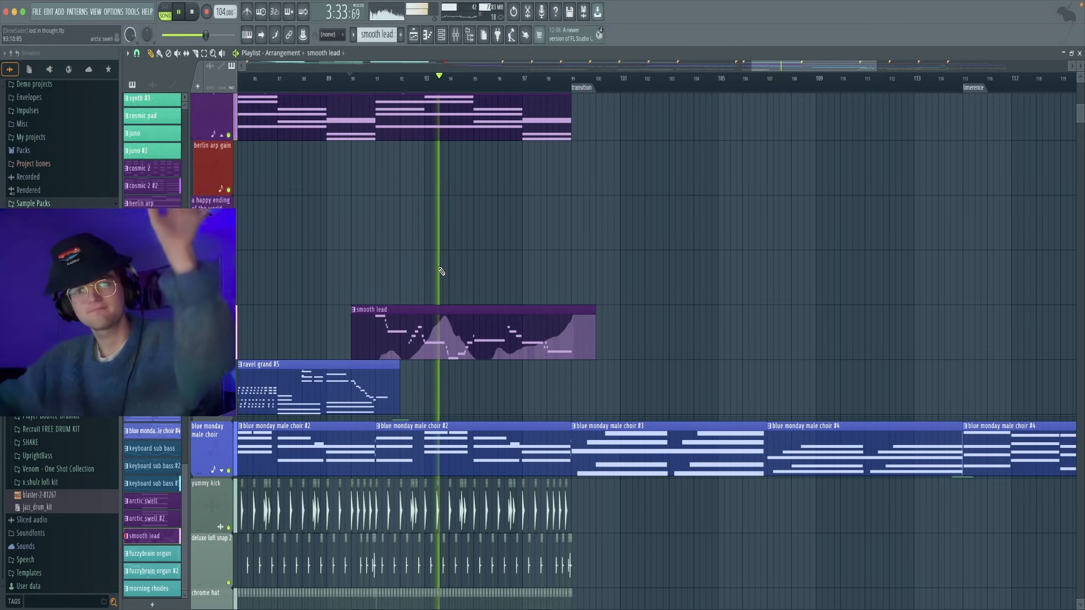
{"action": "left_click_drag", "start_coordinate": [470, 259], "coordinate": [479, 257]}
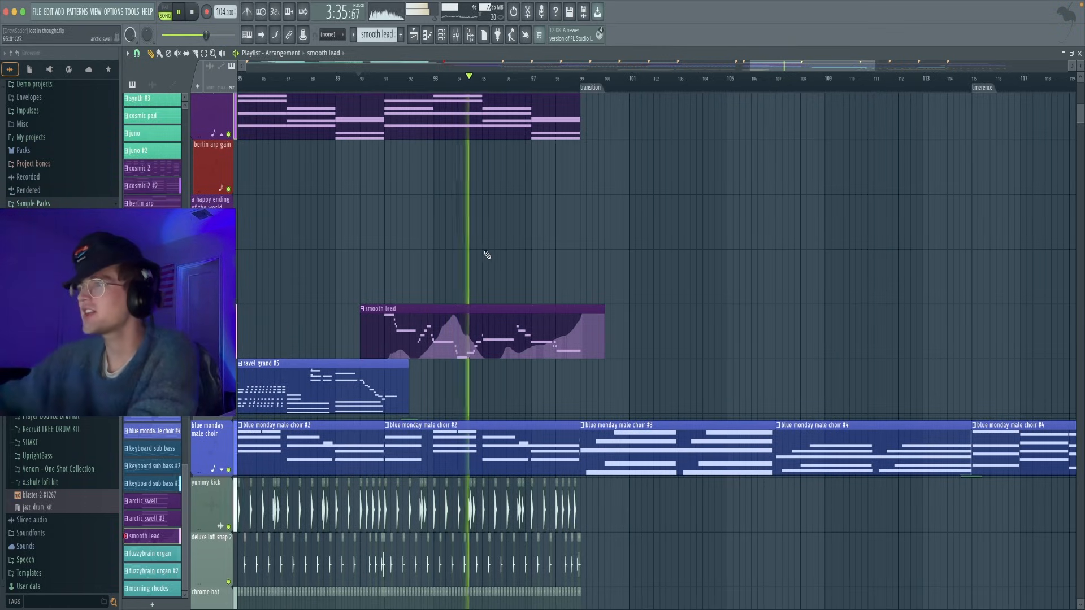
Jump to bar 97 and play the end of the third chorus towards the transition
{"action": "left_click", "coordinate": [545, 82]}
{"action": "key", "text": "space"}
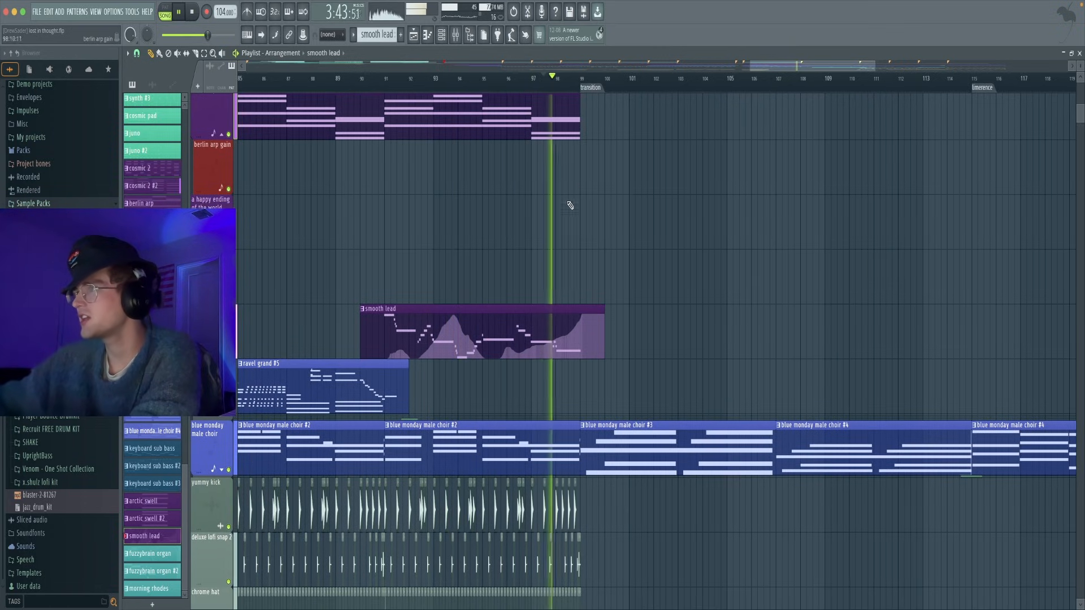
{"action": "scroll", "coordinate": [612, 264], "scroll_direction": "down", "scroll_amount": 1}
{"action": "scroll", "coordinate": [614, 267], "scroll_direction": "down", "scroll_amount": 1}
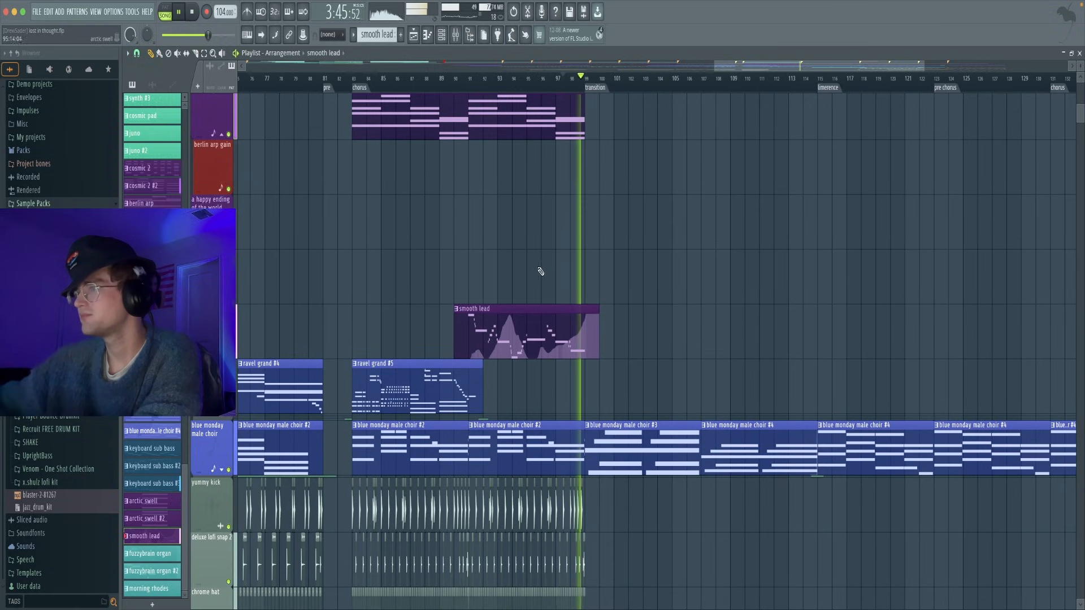
Stop playback and look over the vocal tracks from main vocal to ad libs across the arrangement
{"action": "scroll", "coordinate": [565, 271], "scroll_direction": "down", "scroll_amount": 3}
{"action": "key", "text": "space"}
{"action": "scroll", "coordinate": [622, 262], "scroll_direction": "up", "scroll_amount": 10}
{"action": "scroll", "coordinate": [469, 314], "scroll_direction": "down", "scroll_amount": 12}
{"action": "left_click_drag", "start_coordinate": [454, 290], "coordinate": [566, 173]}
{"action": "scroll", "coordinate": [525, 222], "scroll_direction": "down", "scroll_amount": 15}
{"action": "left_click_drag", "start_coordinate": [259, 267], "coordinate": [627, 291]}
{"action": "scroll", "coordinate": [588, 282], "scroll_direction": "down", "scroll_amount": 3}
{"action": "scroll", "coordinate": [427, 227], "scroll_direction": "up", "scroll_amount": 2}
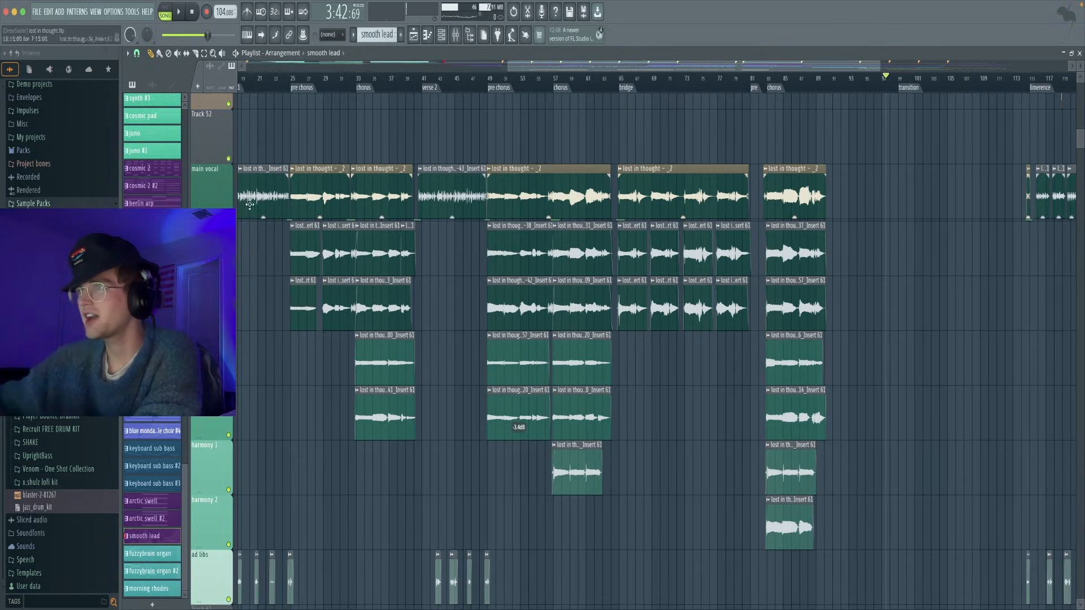
Solo the main vocal track and play its second verse
{"action": "scroll", "coordinate": [419, 370], "scroll_direction": "up", "scroll_amount": 15}
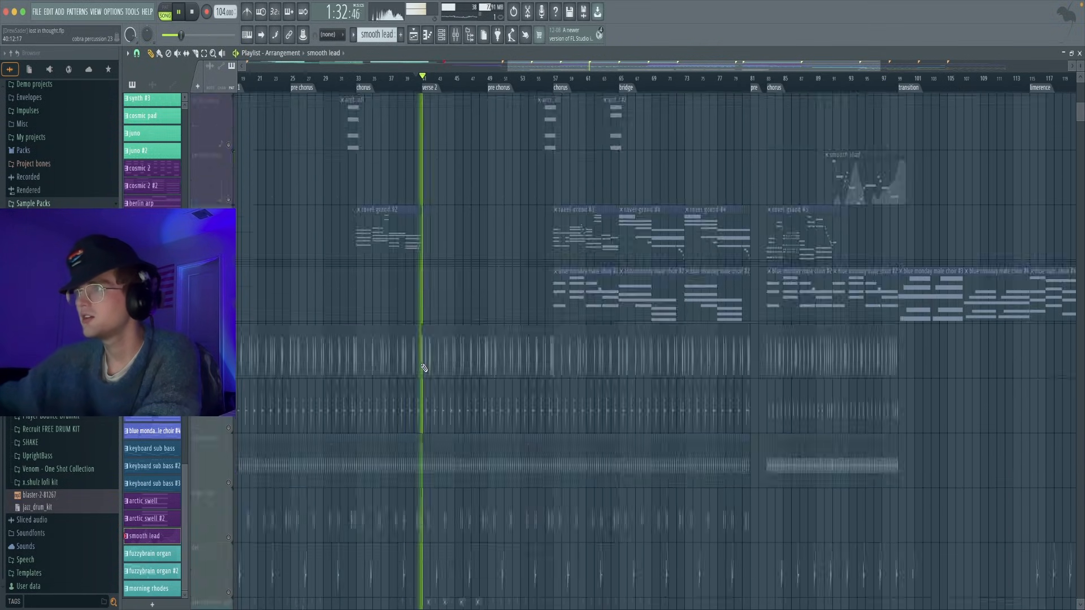
{"action": "scroll", "coordinate": [425, 368], "scroll_direction": "down", "scroll_amount": 15}
{"action": "scroll", "coordinate": [428, 364], "scroll_direction": "down", "scroll_amount": 5}
{"action": "scroll", "coordinate": [444, 301], "scroll_direction": "up", "scroll_amount": 3}
{"action": "scroll", "coordinate": [446, 294], "scroll_direction": "up", "scroll_amount": 2}
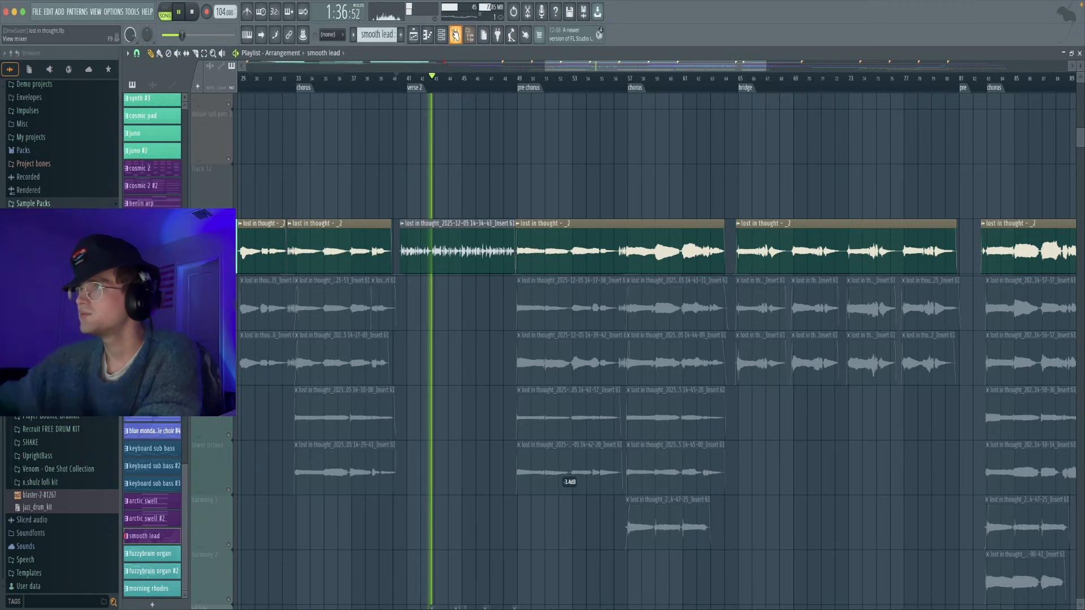
Select the main vocal track in the mixer and inspect its Vocal Rider Stereo effect
{"action": "left_click", "coordinate": [455, 35]}
{"action": "left_click", "coordinate": [912, 203]}
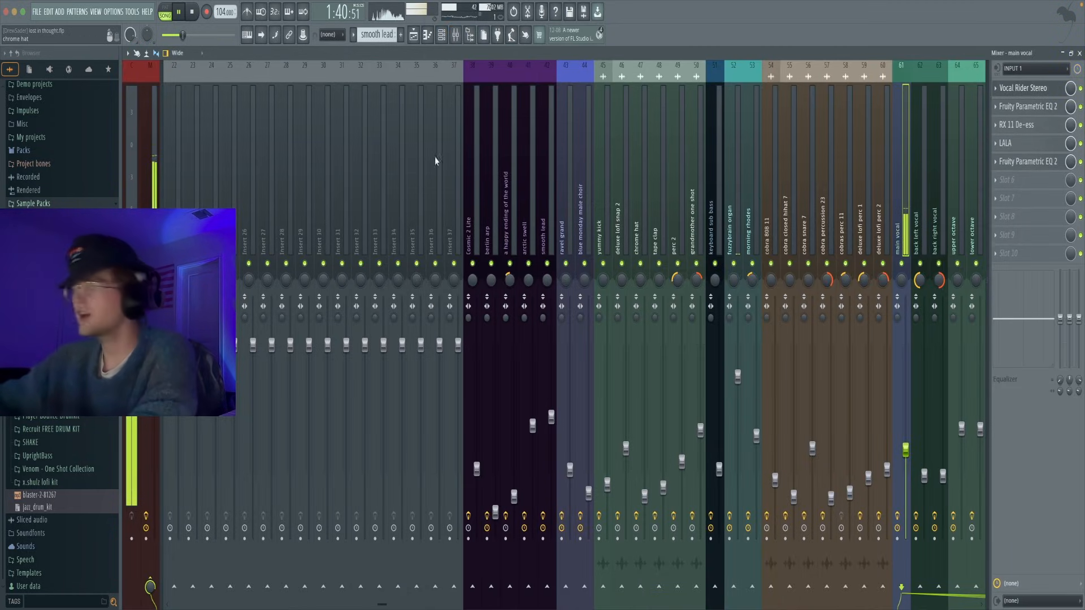
{"action": "left_click", "coordinate": [1023, 88]}
{"action": "left_click_drag", "start_coordinate": [341, 138], "coordinate": [464, 112]}
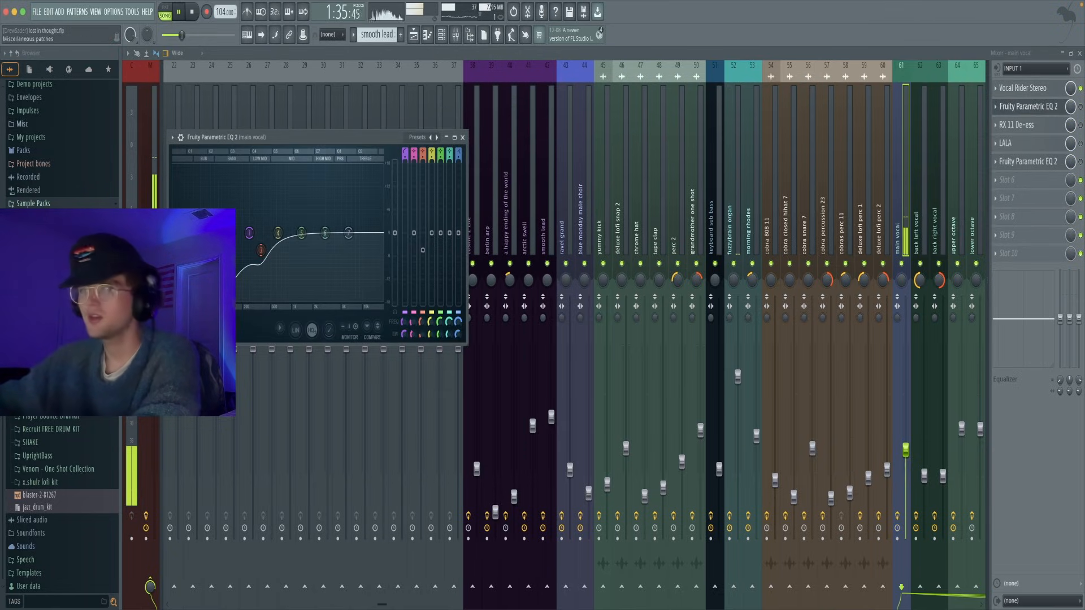
Inspect the main vocal's Fruity Parametric EQ 2 and RX 11 De-ess effects, and close their windows
{"action": "left_click", "coordinate": [1029, 111]}
{"action": "left_click", "coordinate": [1029, 111]}
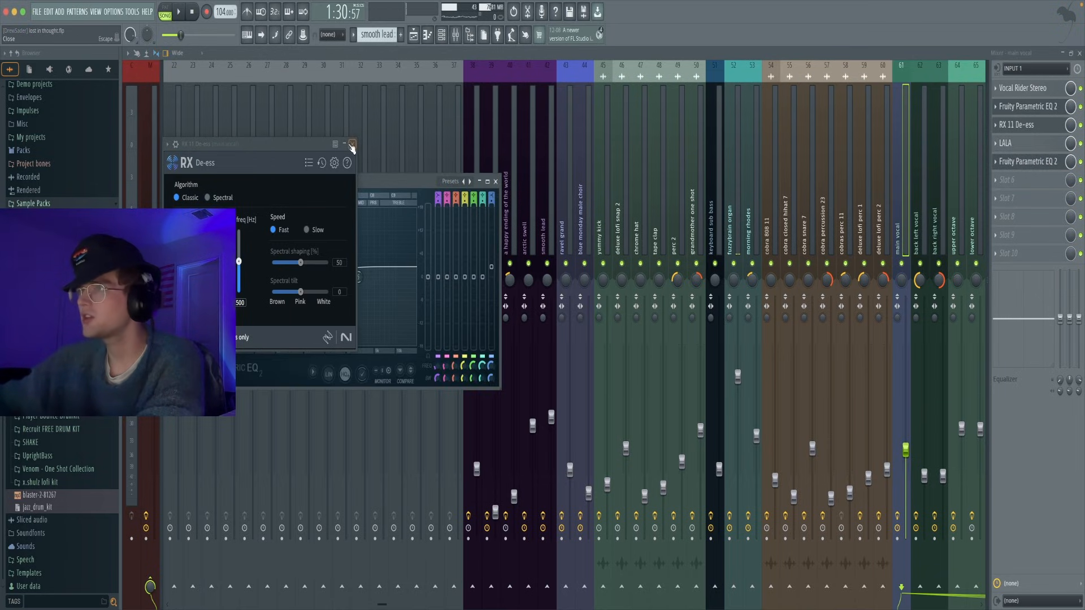
{"action": "left_click", "coordinate": [352, 145]}
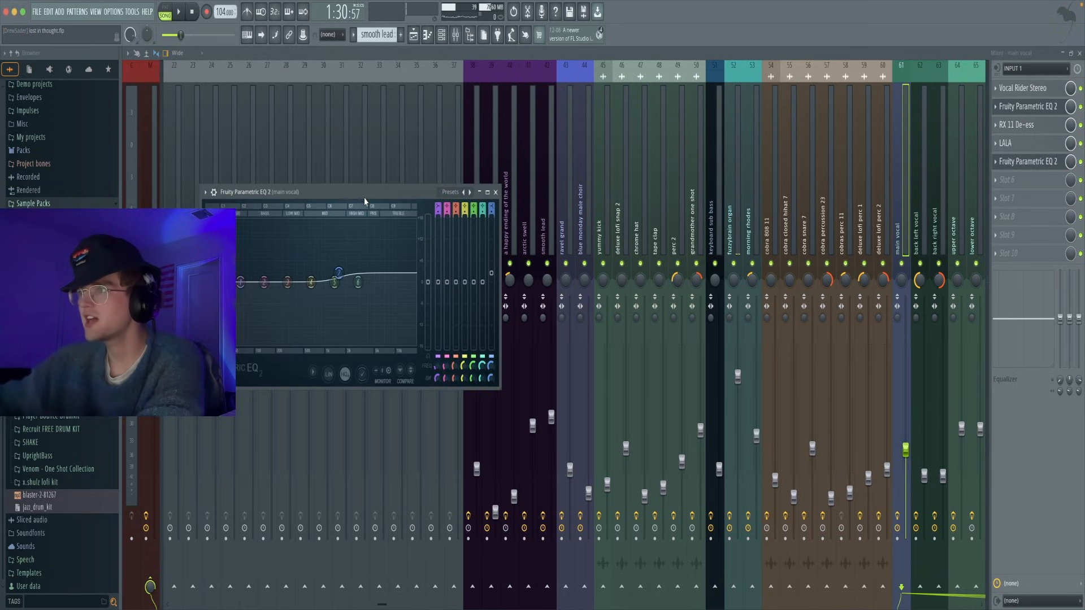
{"action": "left_click", "coordinate": [499, 181]}
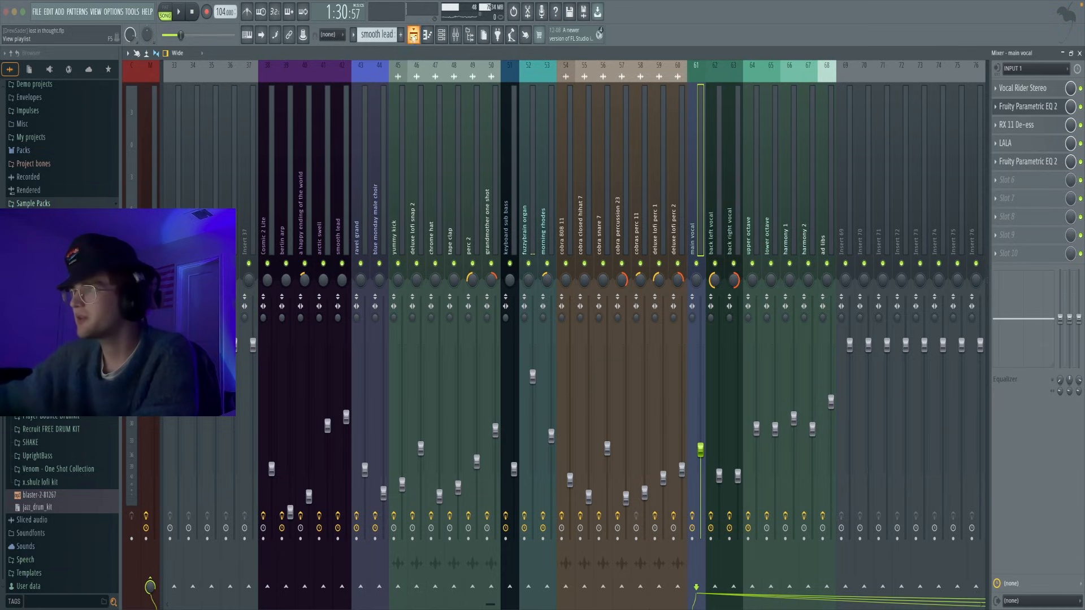
Return to the playlist, unmute harmony 1, and play it with the back and octave vocals into the second chorus
{"action": "key", "text": "F5"}
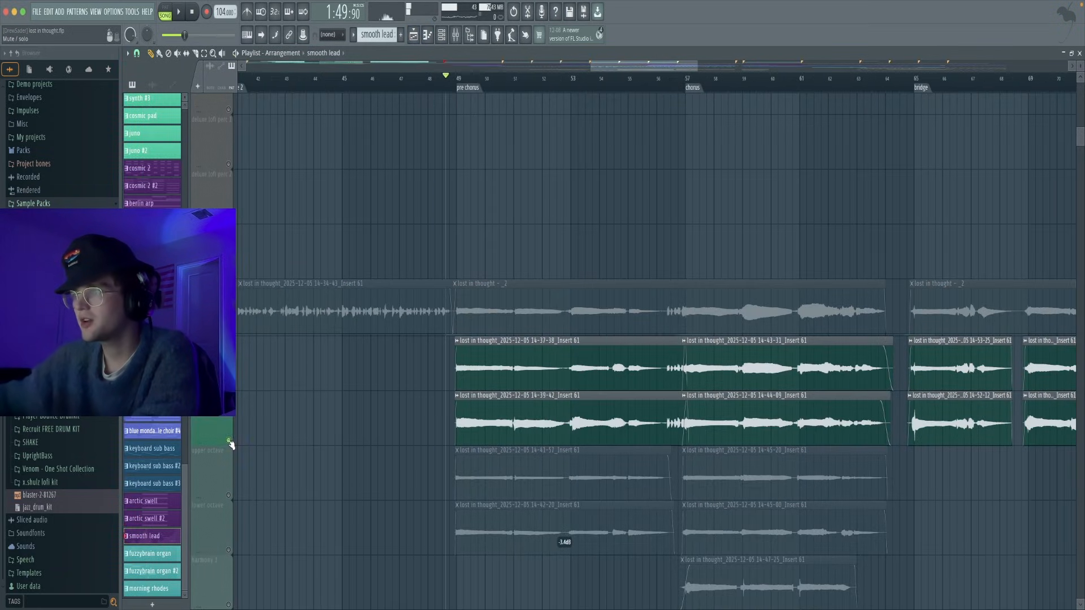
{"action": "key", "text": "space"}
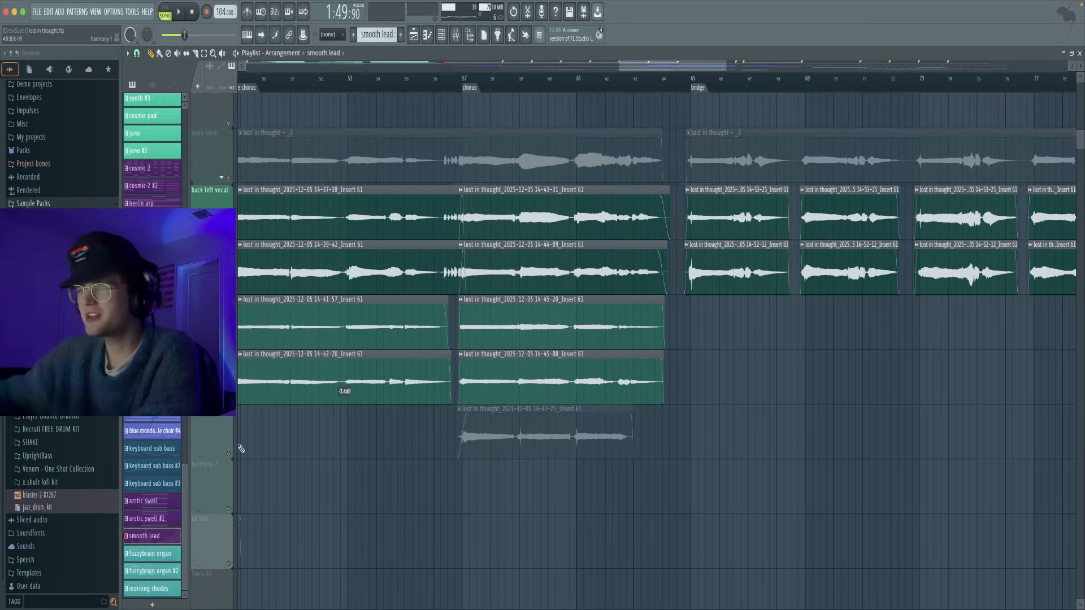
{"action": "left_click", "coordinate": [229, 454]}
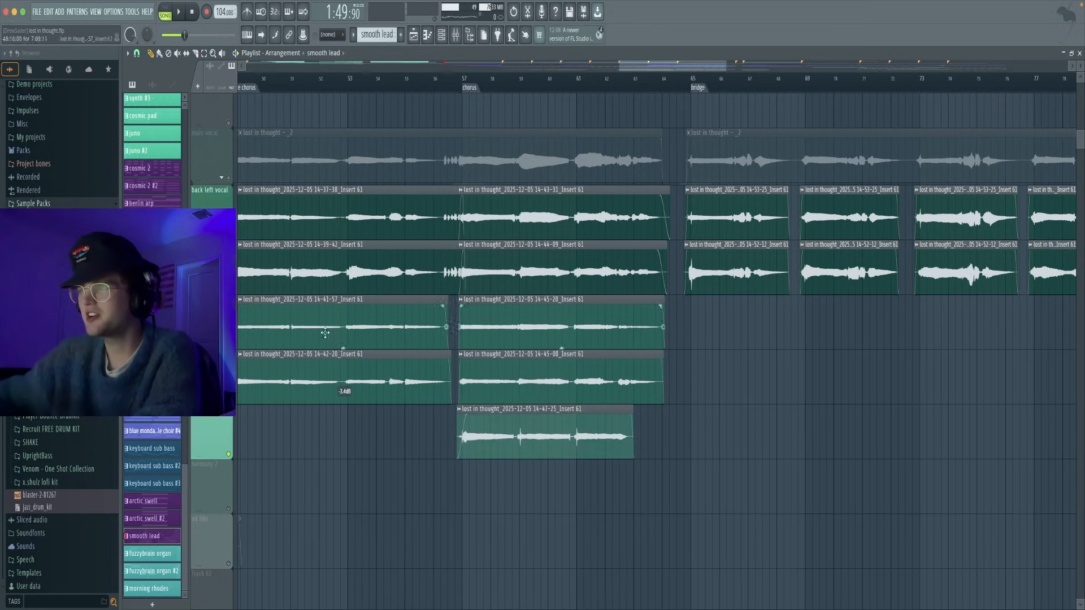
{"action": "key", "text": "space"}
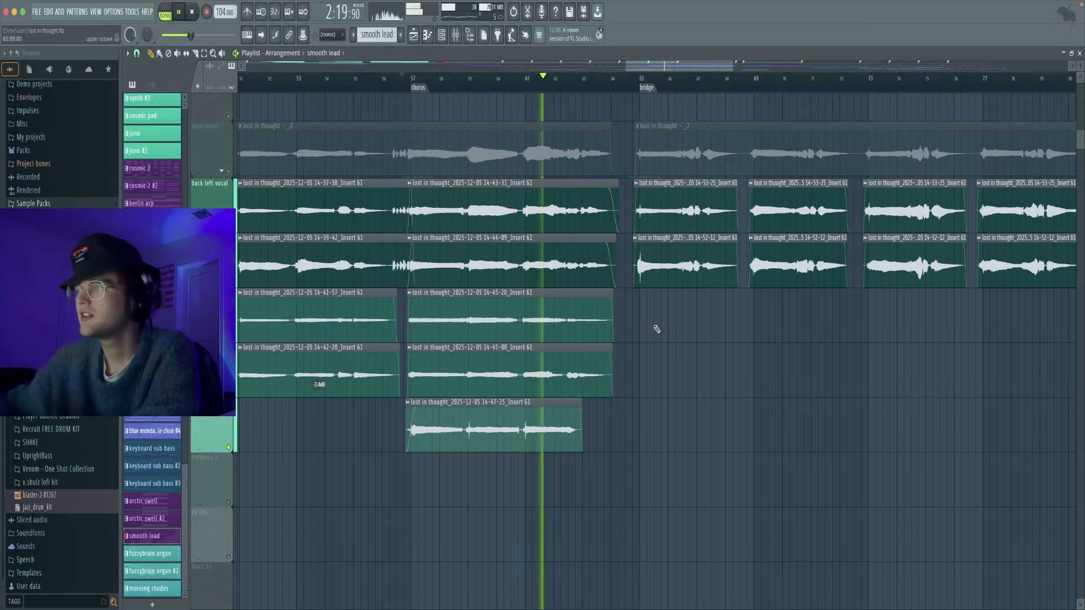
Follow the backing vocals through the second chorus and unmute the main vocal for the bridge
{"action": "scroll", "coordinate": [702, 322], "scroll_direction": "up", "scroll_amount": 2}
{"action": "scroll", "coordinate": [702, 322], "scroll_direction": "right", "scroll_amount": 5}
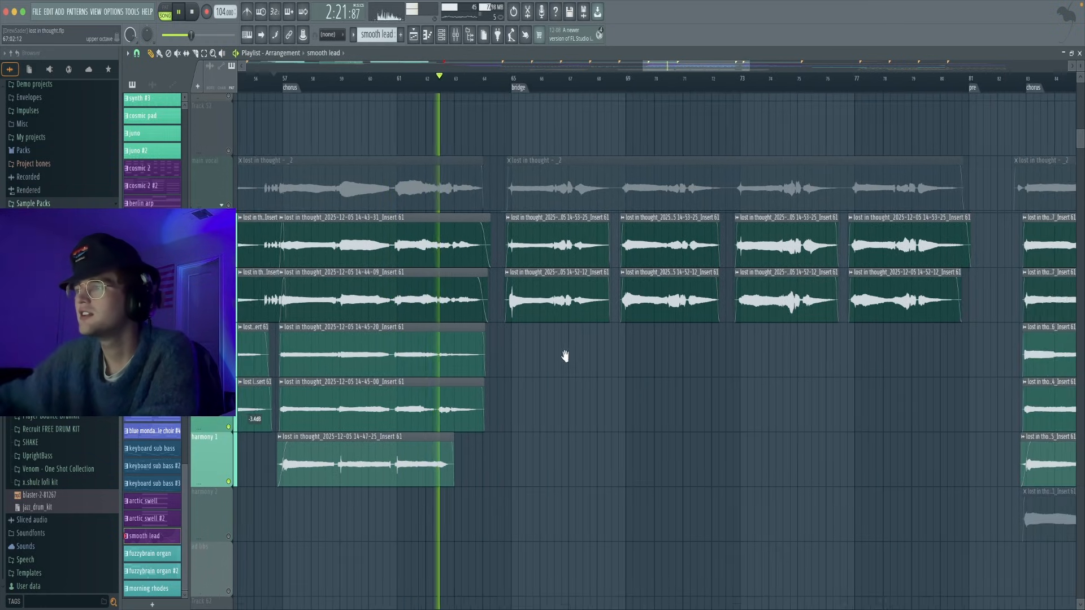
{"action": "scroll", "coordinate": [544, 376], "scroll_direction": "down", "scroll_amount": 4}
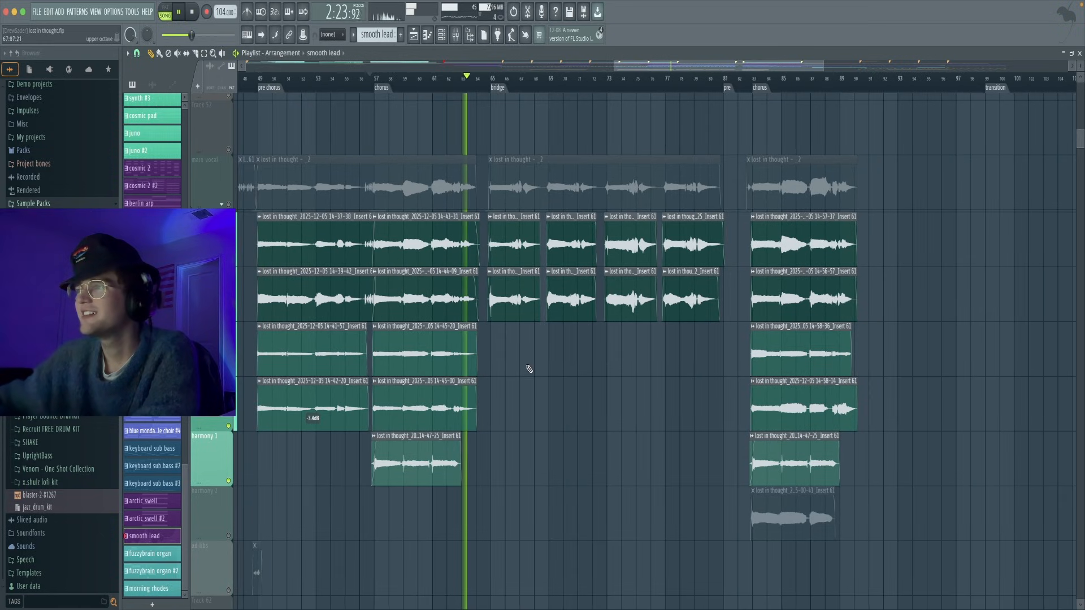
{"action": "scroll", "coordinate": [534, 374], "scroll_direction": "up", "scroll_amount": 4}
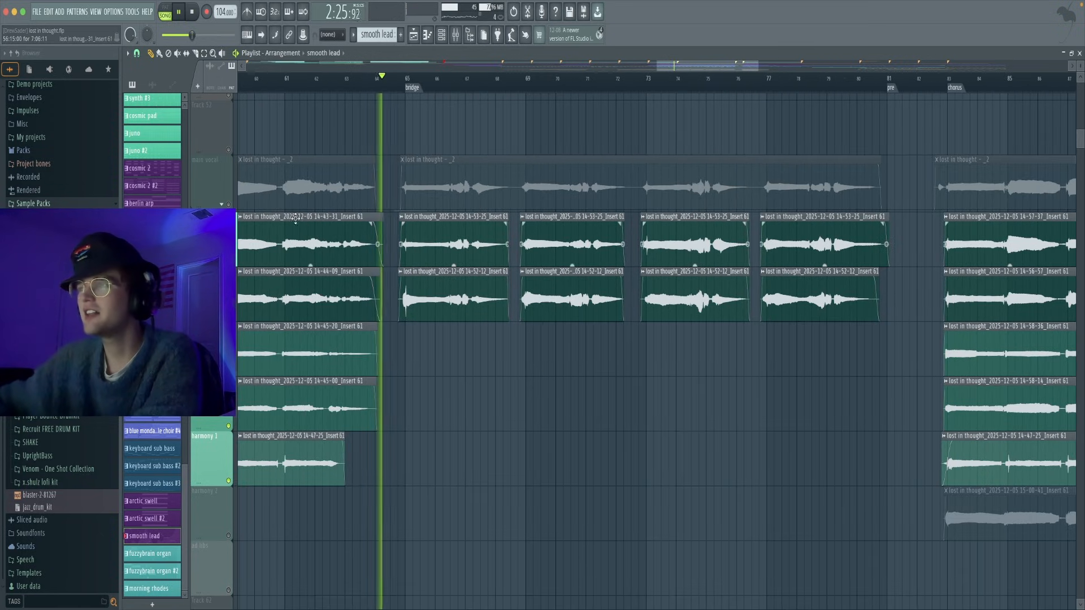
{"action": "left_click", "coordinate": [228, 205]}
{"action": "scroll", "coordinate": [462, 271], "scroll_direction": "up", "scroll_amount": 2}
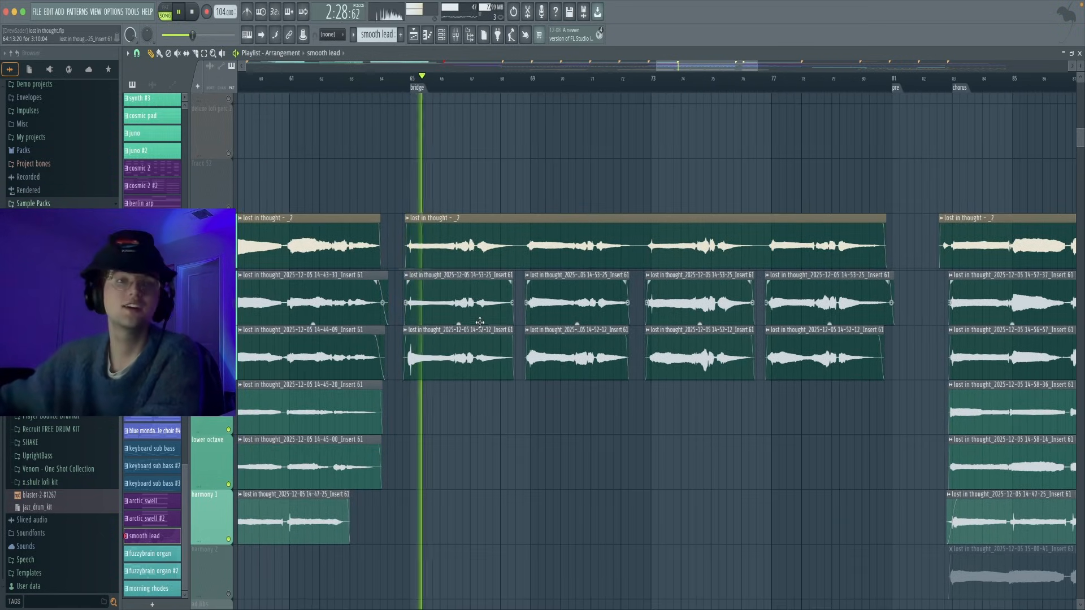
Open the mixer and look over the vocal tracks and their send routing, including the back left vocal
{"action": "left_click", "coordinate": [456, 35]}
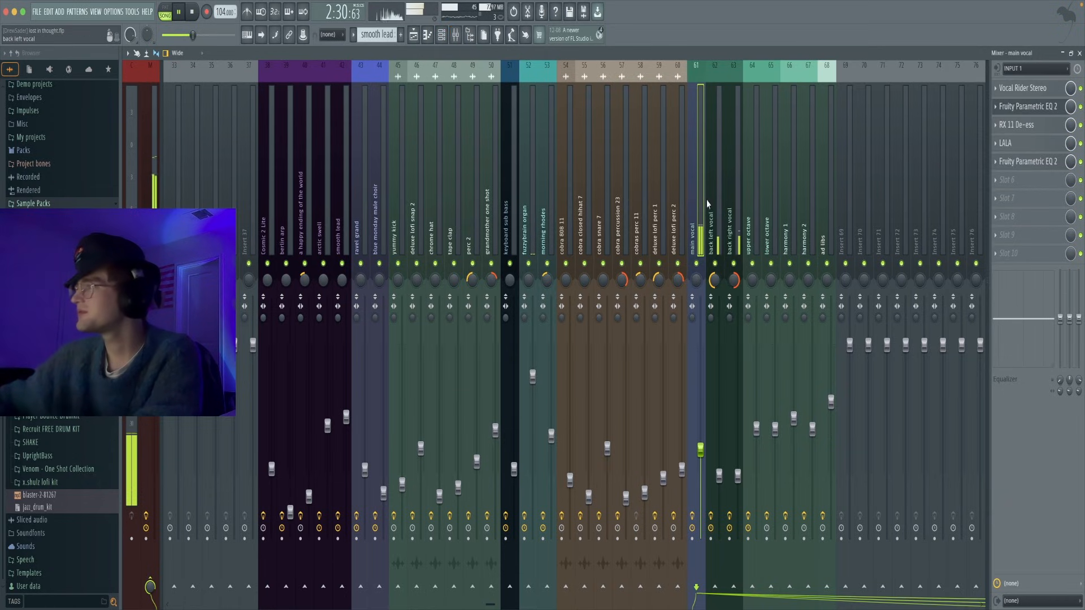
{"action": "scroll", "coordinate": [705, 203], "scroll_direction": "down", "scroll_amount": 10}
{"action": "scroll", "coordinate": [683, 165], "scroll_direction": "down", "scroll_amount": 1}
{"action": "scroll", "coordinate": [554, 108], "scroll_direction": "down", "scroll_amount": 1}
{"action": "scroll", "coordinate": [417, 148], "scroll_direction": "up", "scroll_amount": 7}
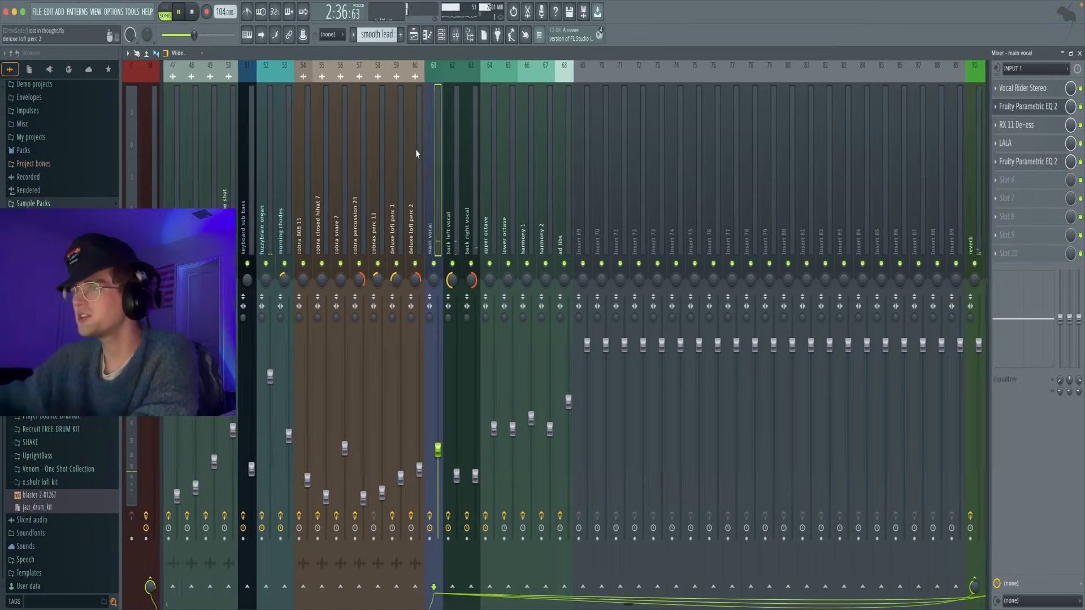
{"action": "left_click", "coordinate": [452, 187]}
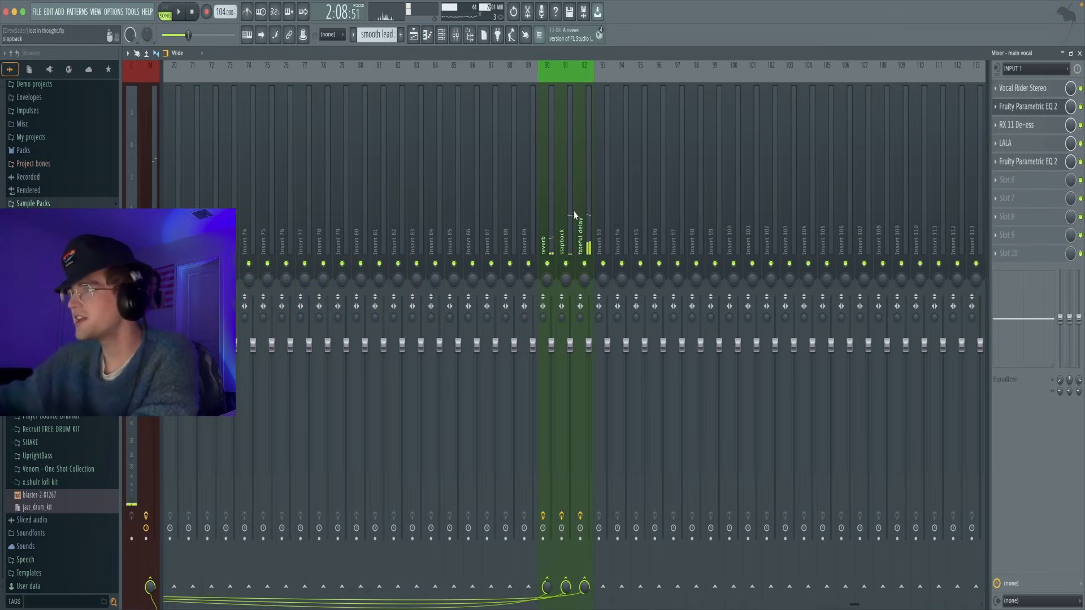
Look through the reverb, slapback and fateful delay send tracks in the mixer
{"action": "left_click", "coordinate": [533, 211]}
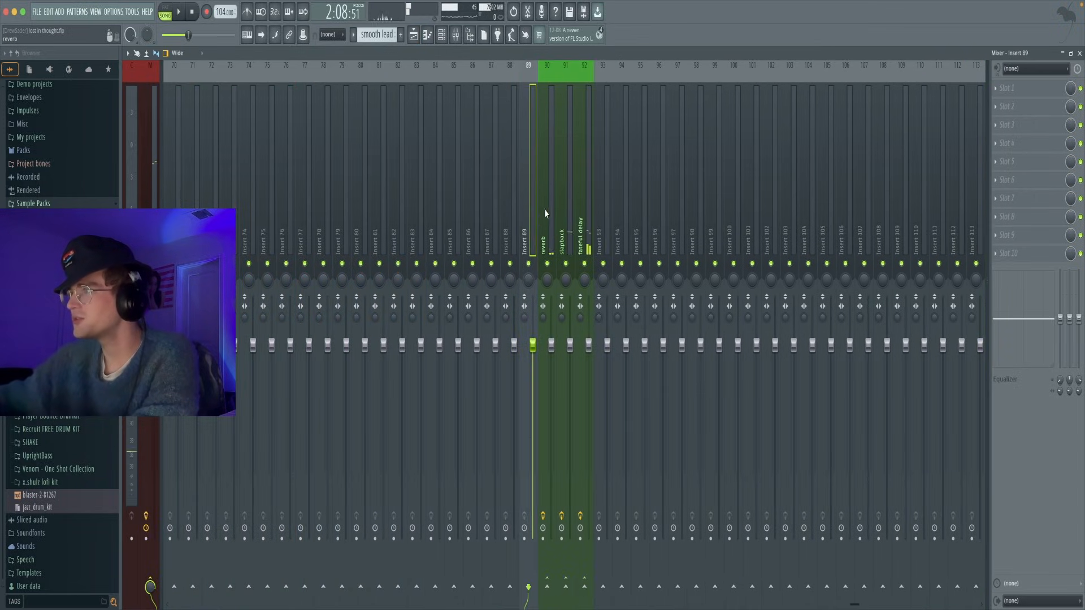
{"action": "left_click", "coordinate": [565, 210]}
{"action": "left_click", "coordinate": [581, 208]}
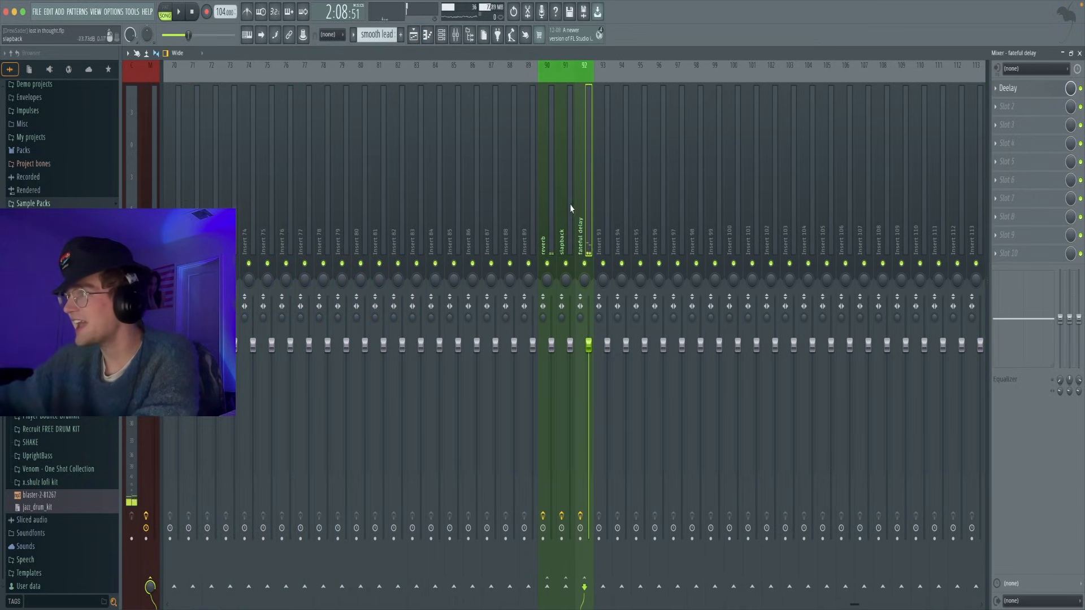
{"action": "left_click", "coordinate": [548, 211]}
Check the main vocal's routing to the sends and inspect the Raum effect on the reverb track
{"action": "scroll", "coordinate": [407, 222], "scroll_direction": "up", "scroll_amount": 5}
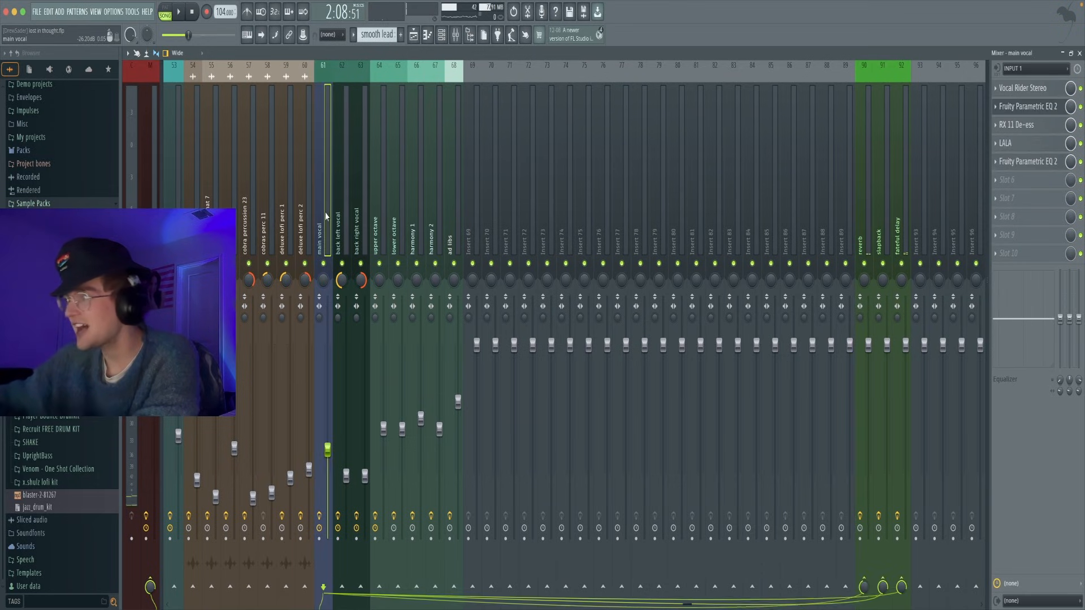
{"action": "scroll", "coordinate": [768, 222], "scroll_direction": "down", "scroll_amount": 4}
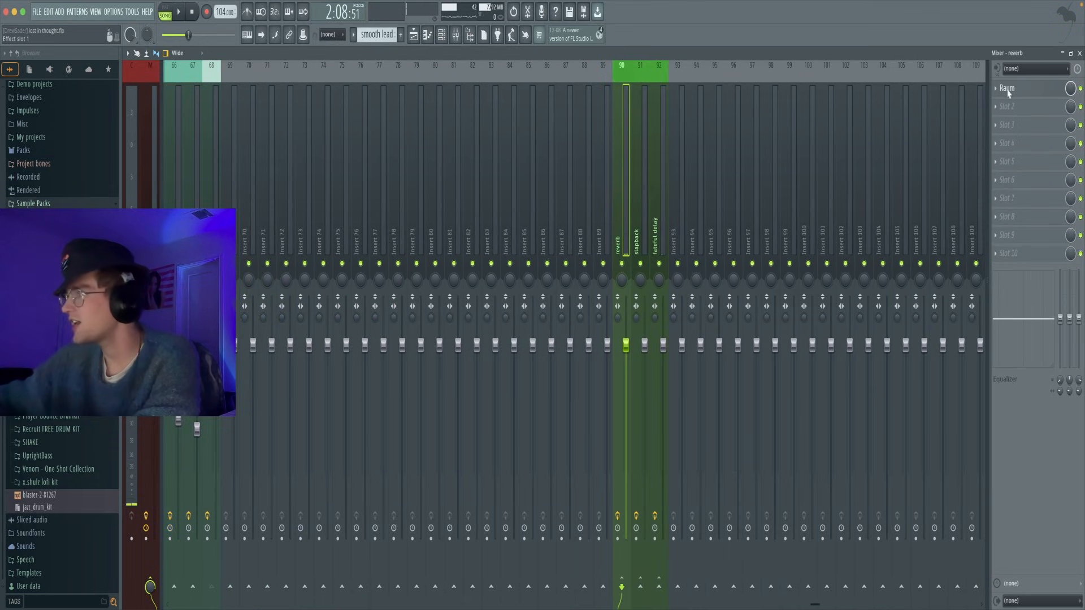
{"action": "left_click", "coordinate": [1018, 88]}
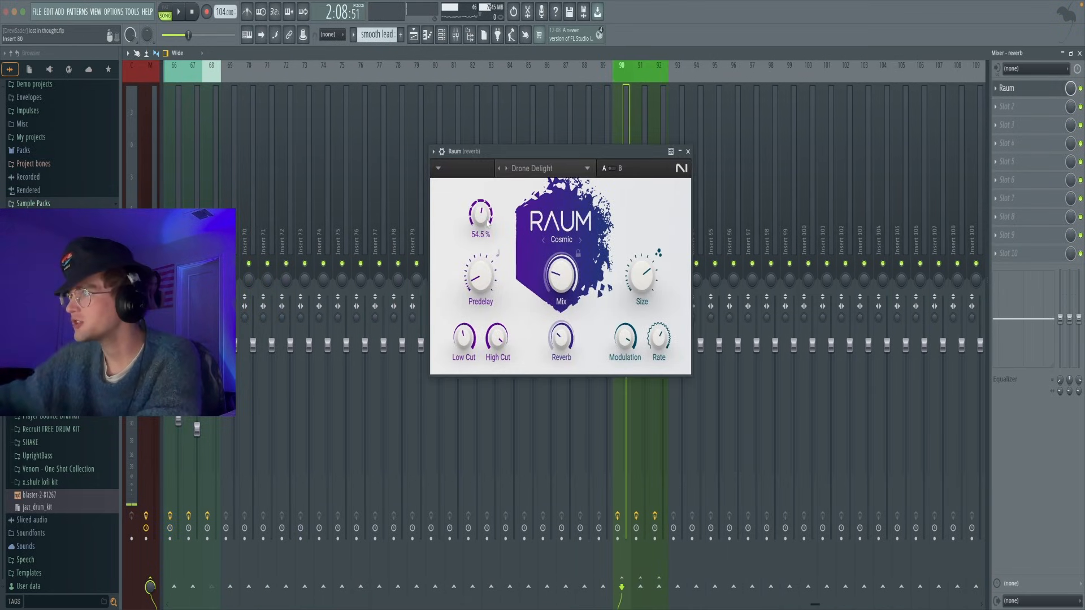
Inspect the Deelay effect on the slapback track while the vocals play, and close its window
{"action": "left_click", "coordinate": [640, 164]}
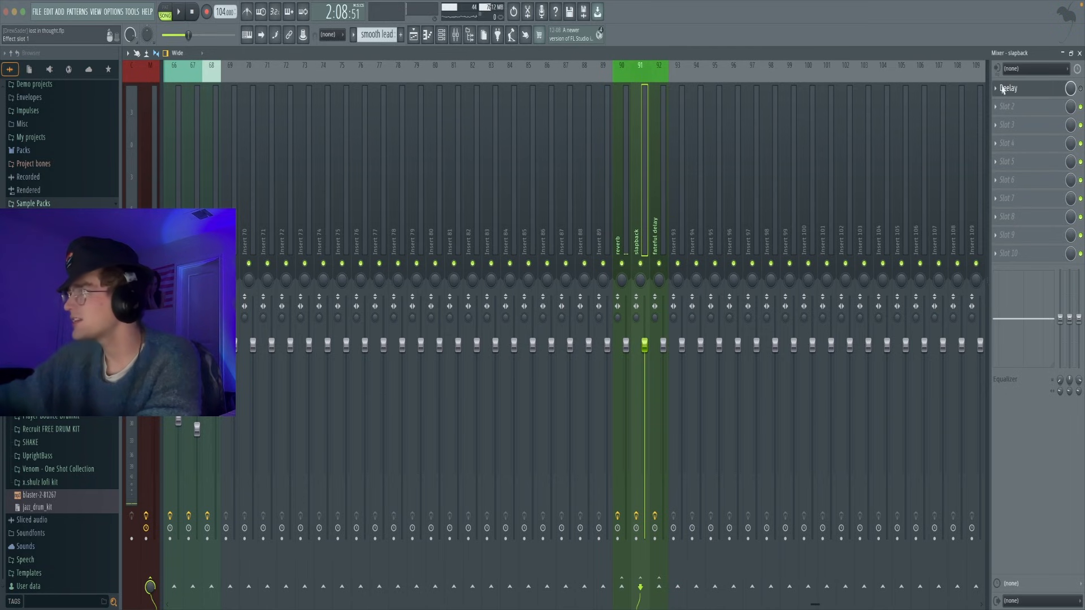
{"action": "left_click_drag", "start_coordinate": [377, 196], "coordinate": [397, 160]}
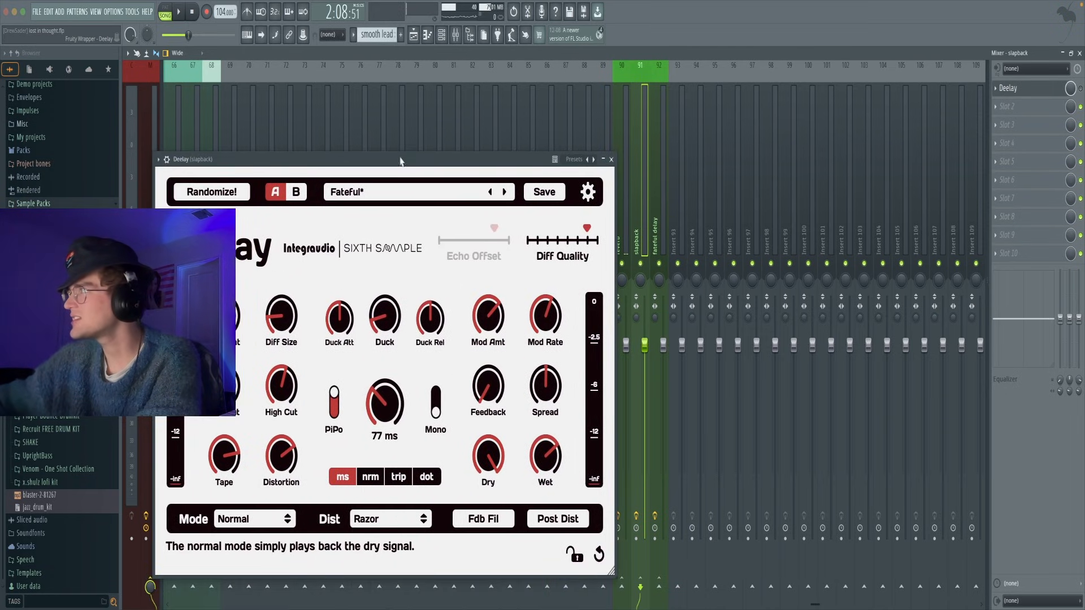
{"action": "mouse_move", "coordinate": [454, 166]}
{"action": "left_mouse_down"}
{"action": "mouse_move", "coordinate": [478, 170]}
{"action": "mouse_move", "coordinate": [436, 167]}
{"action": "left_mouse_up"}
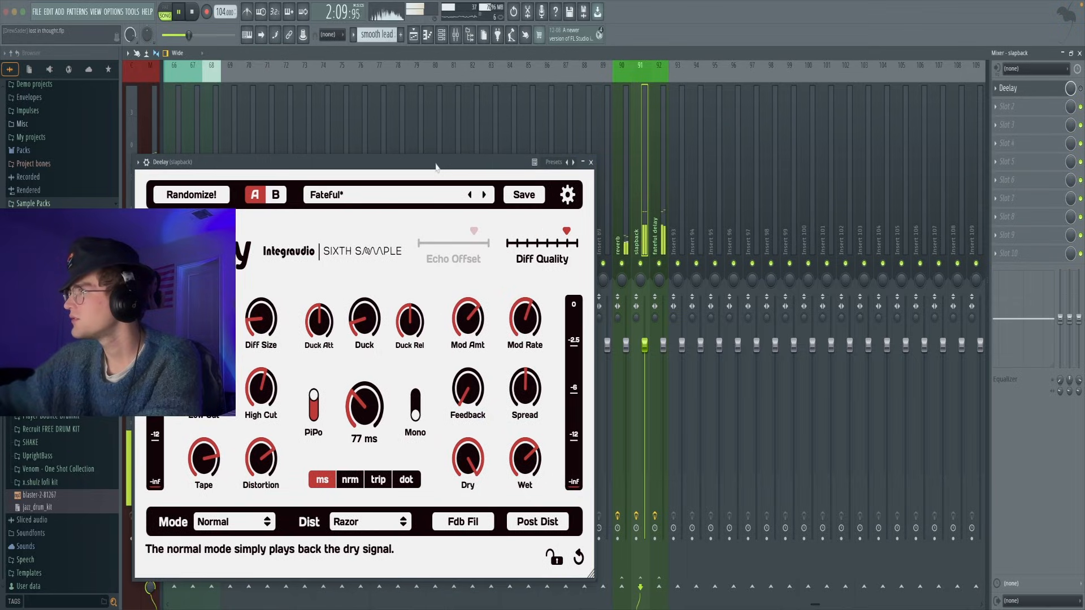
{"action": "left_click", "coordinate": [591, 163]}
{"action": "left_click", "coordinate": [642, 210]}
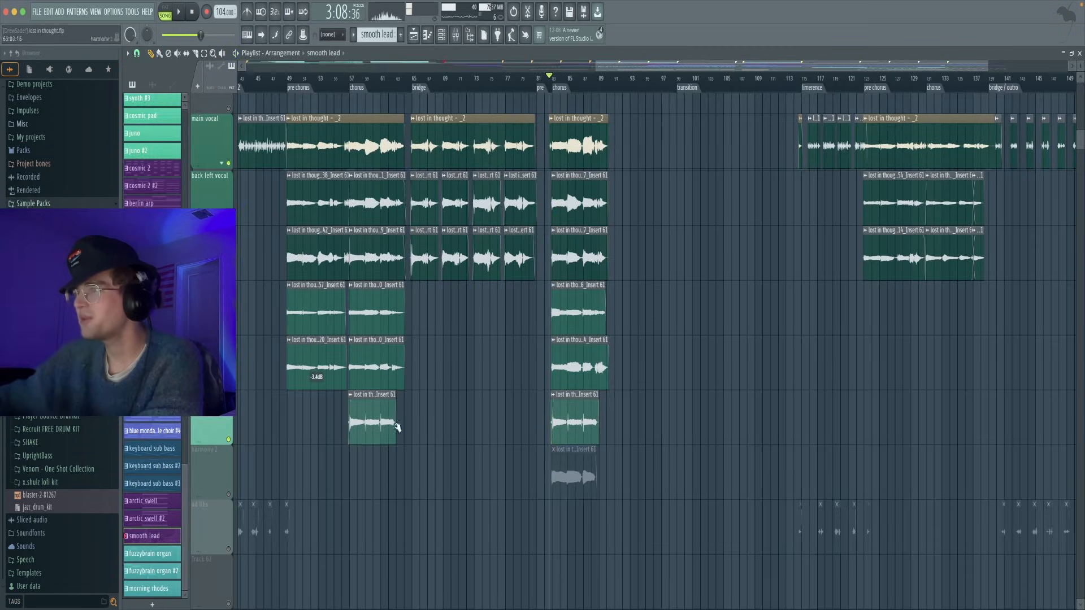
Unmute harmony 2 in the playlist and compare the vocal layers of the first and second choruses
{"action": "left_click", "coordinate": [229, 495]}
{"action": "key", "text": "space"}
{"action": "left_click_drag", "start_coordinate": [535, 444], "coordinate": [793, 428]}
{"action": "key", "text": "space"}
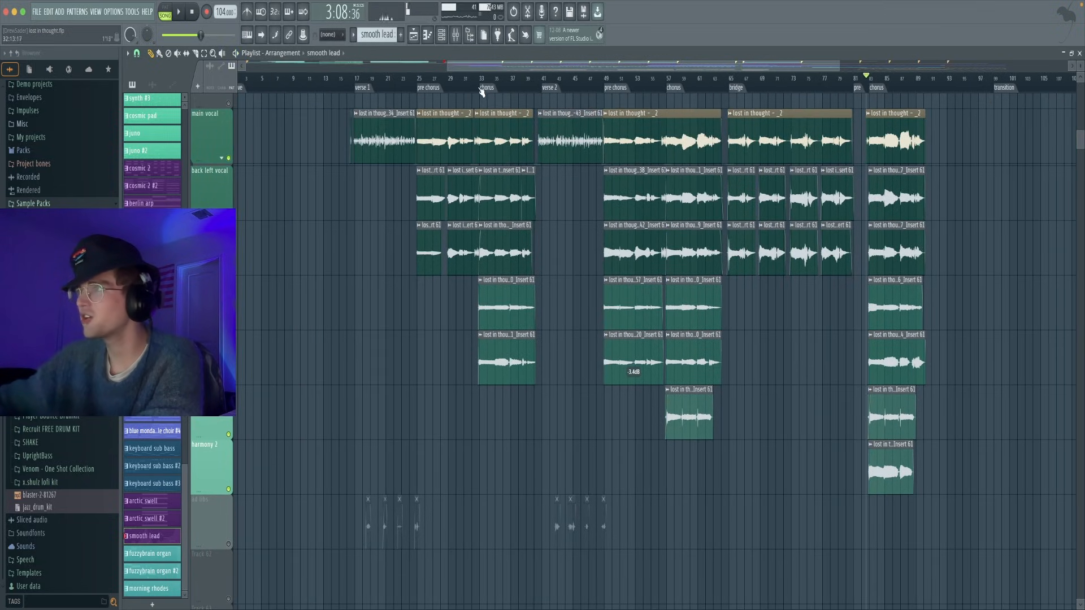
{"action": "left_click_drag", "start_coordinate": [568, 210], "coordinate": [446, 212]}
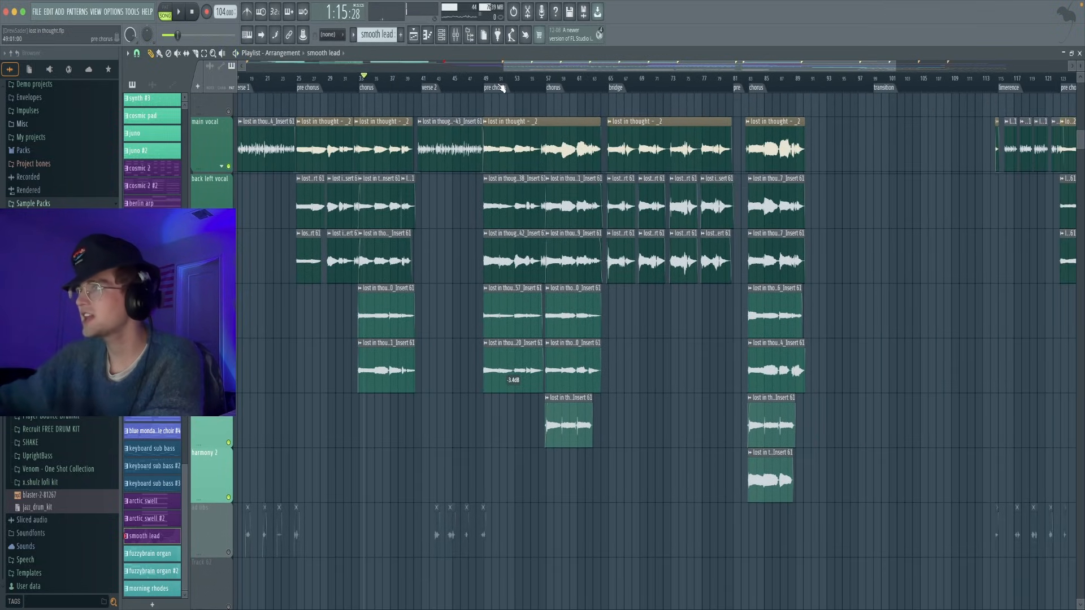
{"action": "left_click_drag", "start_coordinate": [623, 206], "coordinate": [463, 229]}
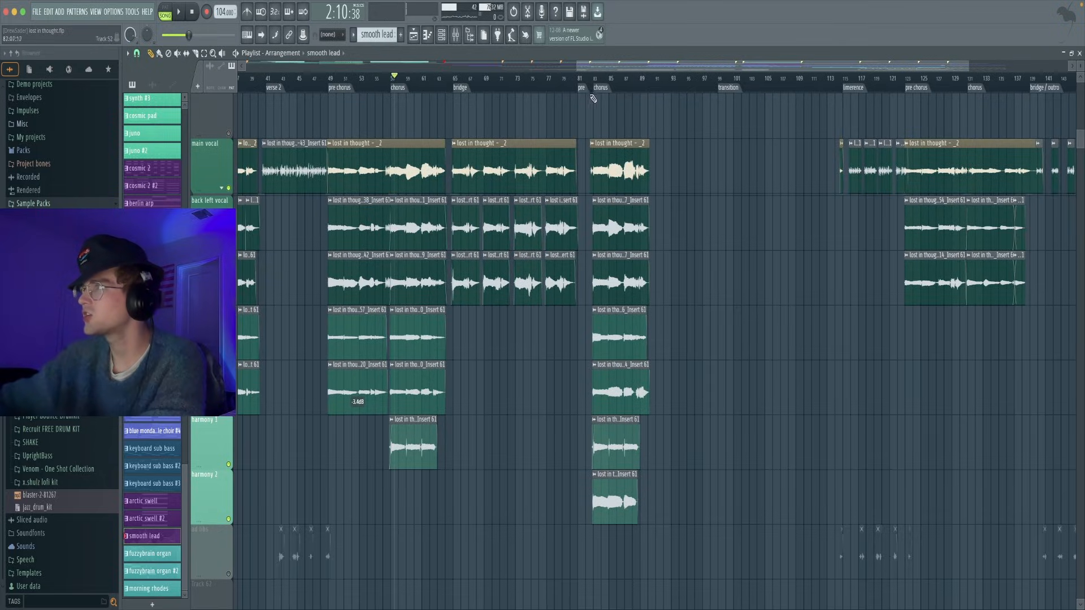
Play the third chorus with the main, back, octave and both harmony vocals, following the full vocal stack
{"action": "key", "text": "space"}
{"action": "left_click_drag", "start_coordinate": [616, 413], "coordinate": [534, 399]}
{"action": "scroll", "coordinate": [351, 554], "scroll_direction": "up", "scroll_amount": 3}
{"action": "scroll", "coordinate": [714, 484], "scroll_direction": "up", "scroll_amount": 4}
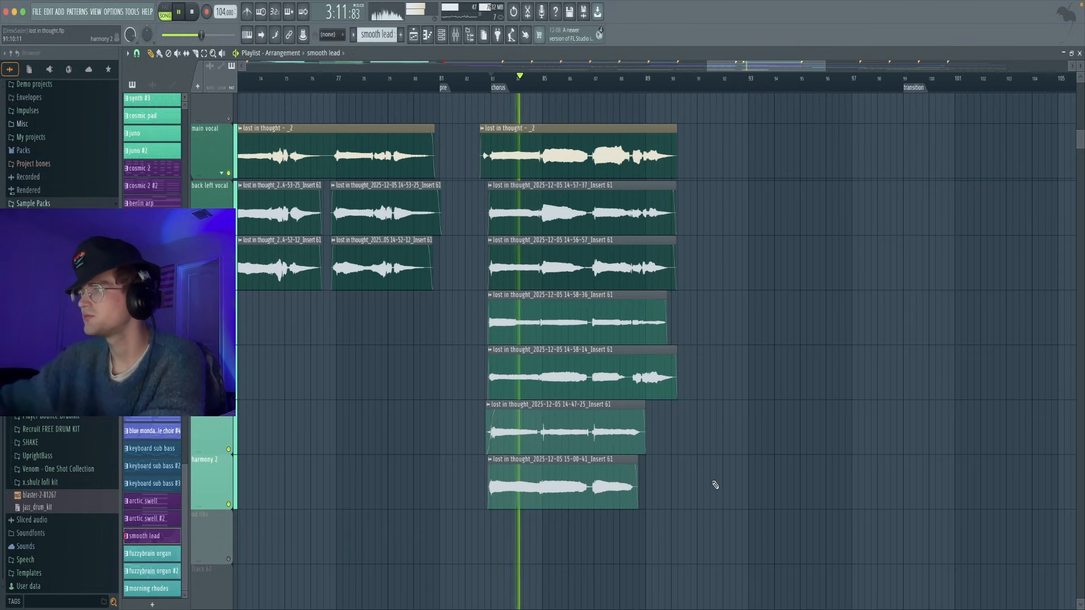
{"action": "left_click_drag", "start_coordinate": [705, 475], "coordinate": [608, 442]}
{"action": "scroll", "coordinate": [603, 443], "scroll_direction": "up", "scroll_amount": 1}
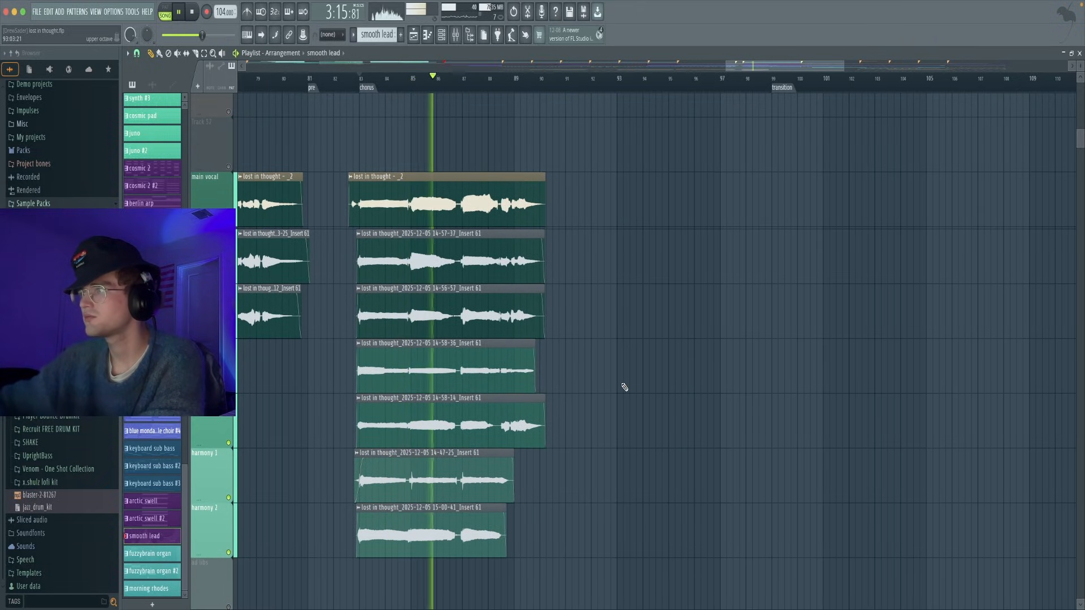
{"action": "left_click_drag", "start_coordinate": [597, 400], "coordinate": [616, 371]}
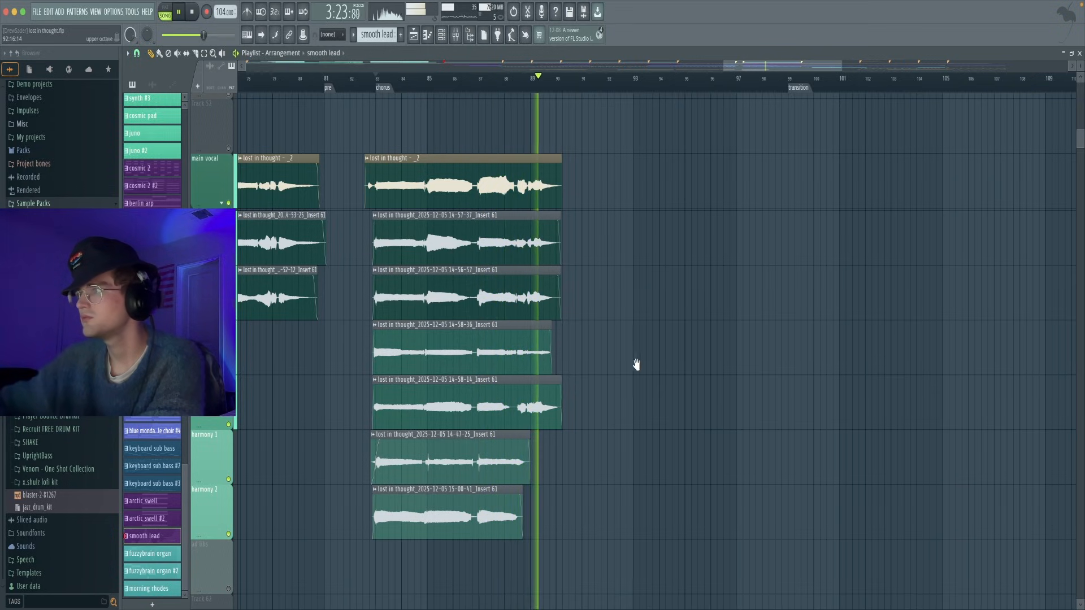
{"action": "left_click_drag", "start_coordinate": [632, 361], "coordinate": [665, 398]}
{"action": "scroll", "coordinate": [668, 351], "scroll_direction": "up", "scroll_amount": 5}
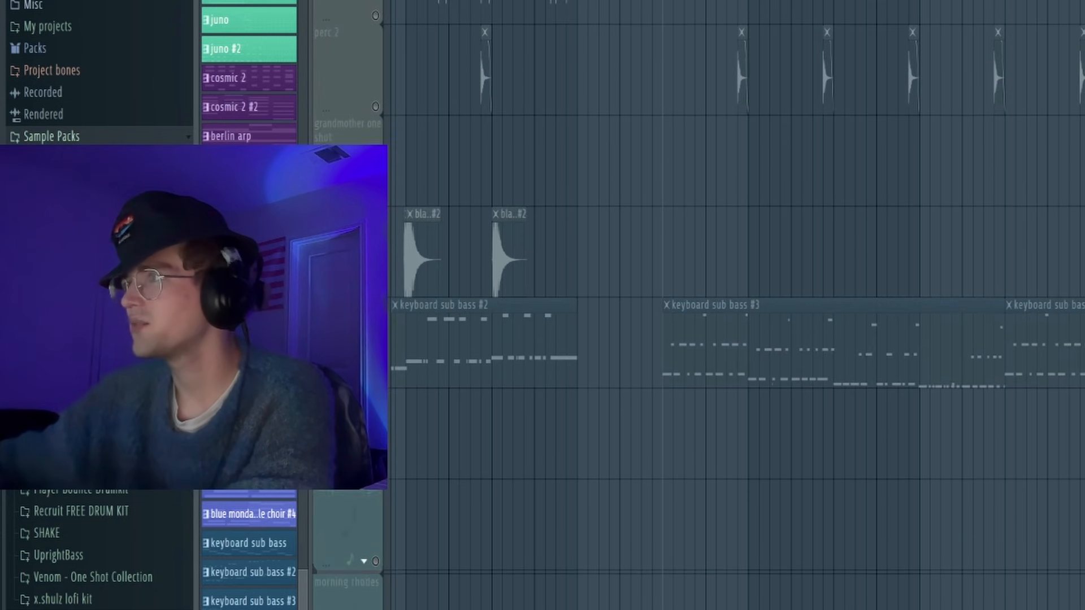
Lift the vocal solo in the playlist and bring all of the song's tracks back on
{"action": "scroll", "coordinate": [750, 435], "scroll_direction": "up", "scroll_amount": 6}
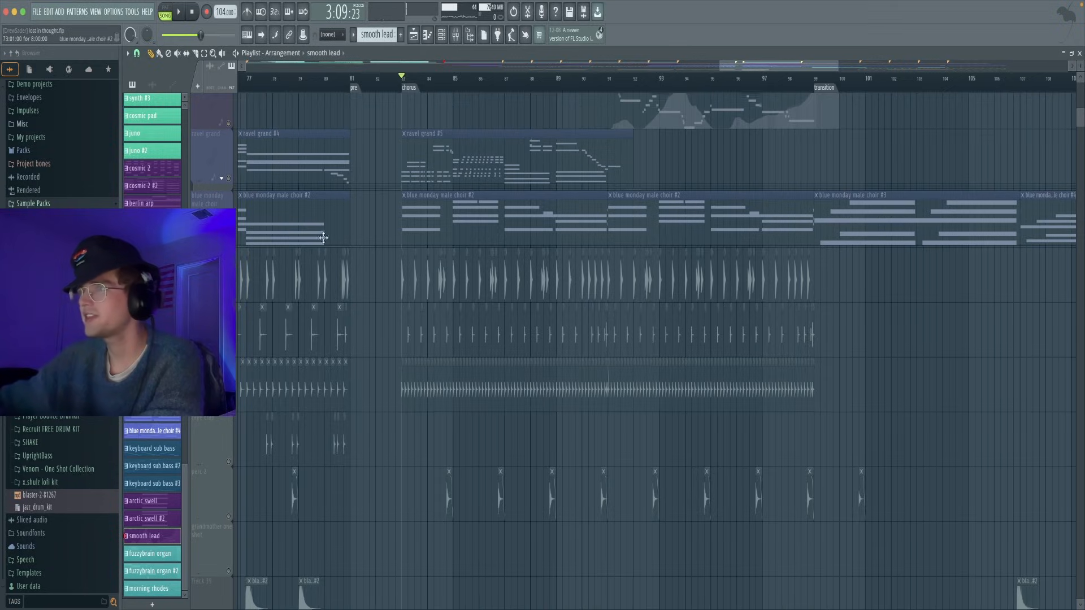
{"action": "right_click", "coordinate": [228, 243]}
{"action": "key", "text": "space"}
{"action": "left_click_drag", "start_coordinate": [560, 232], "coordinate": [506, 260]}
{"action": "key", "text": "space"}
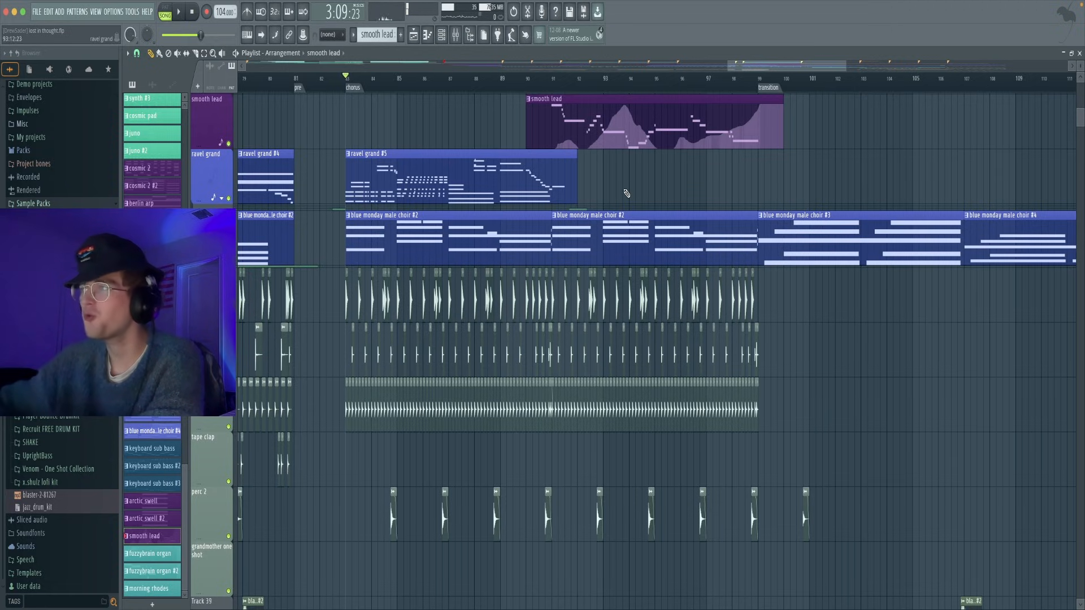
Play the end of the third chorus into the transition with all tracks on and look over the layers around it
{"action": "left_click_drag", "start_coordinate": [630, 178], "coordinate": [317, 145]}
{"action": "scroll", "coordinate": [317, 144], "scroll_direction": "down", "scroll_amount": 3}
{"action": "left_click", "coordinate": [357, 83]}
{"action": "key", "text": "space"}
{"action": "scroll", "coordinate": [431, 164], "scroll_direction": "down", "scroll_amount": 5}
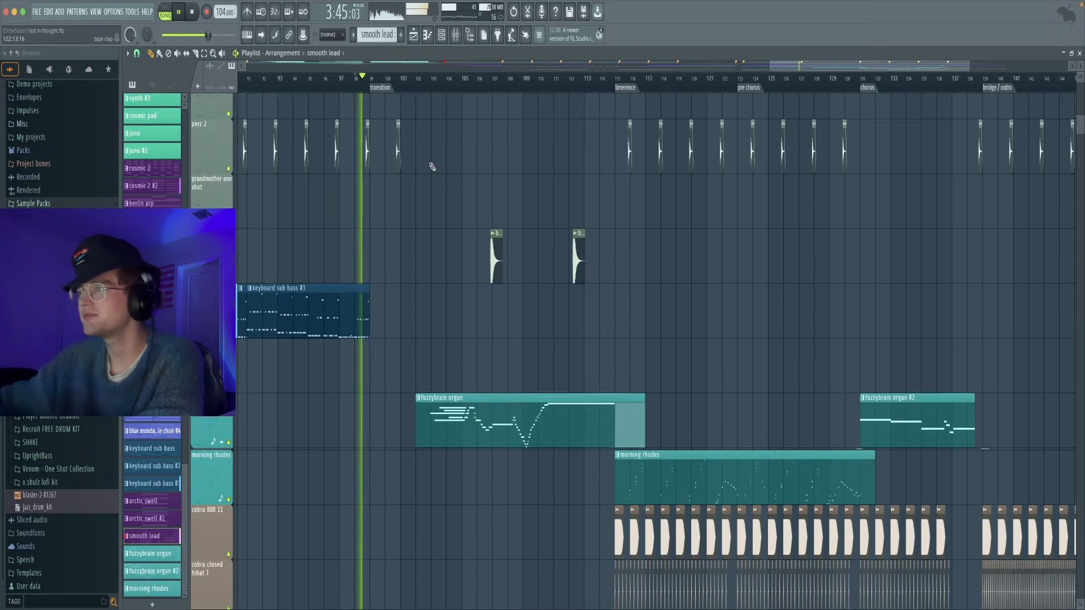
{"action": "scroll", "coordinate": [412, 204], "scroll_direction": "down", "scroll_amount": 3}
{"action": "scroll", "coordinate": [624, 218], "scroll_direction": "down", "scroll_amount": 15}
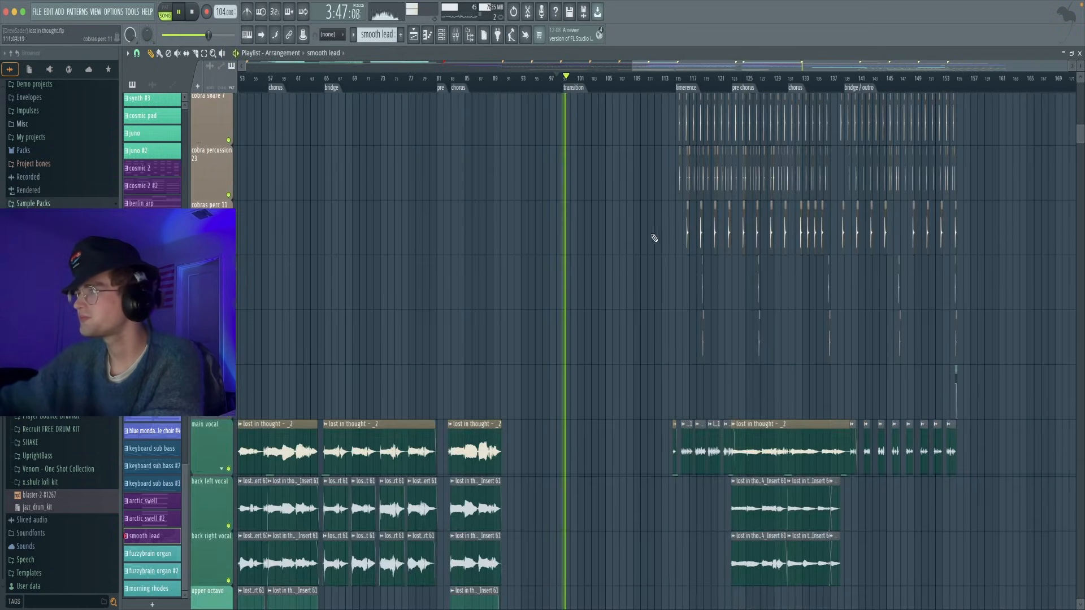
{"action": "scroll", "coordinate": [622, 195], "scroll_direction": "right", "scroll_amount": 4}
{"action": "scroll", "coordinate": [479, 277], "scroll_direction": "down", "scroll_amount": 2}
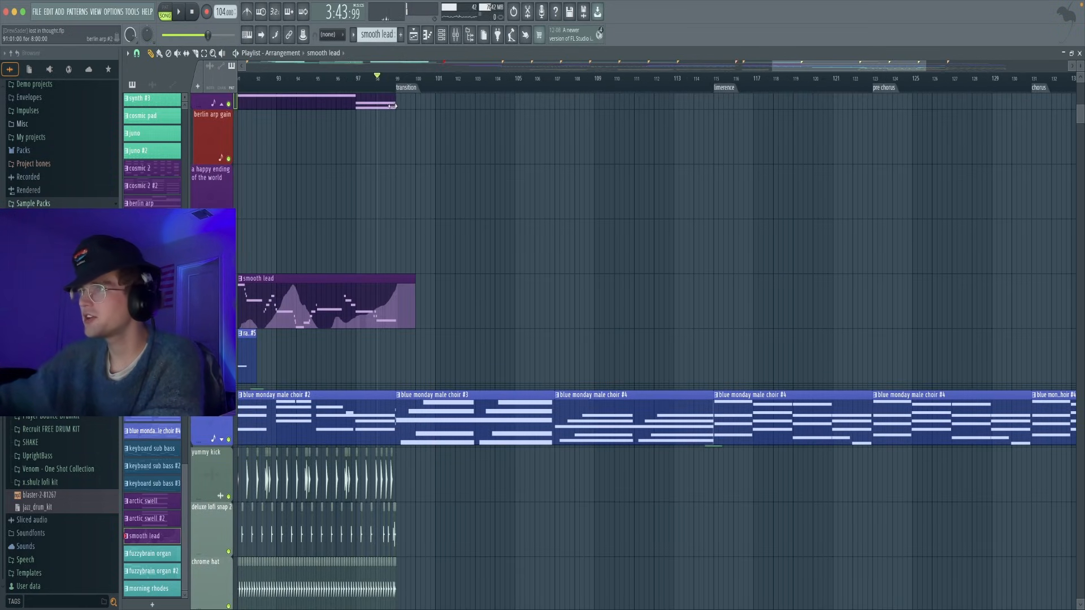
Solo the blue monday male choir track, play into the transition, and unmute perc 2
{"action": "right_click", "coordinate": [228, 440]}
{"action": "scroll", "coordinate": [240, 344], "scroll_direction": "up", "scroll_amount": 12}
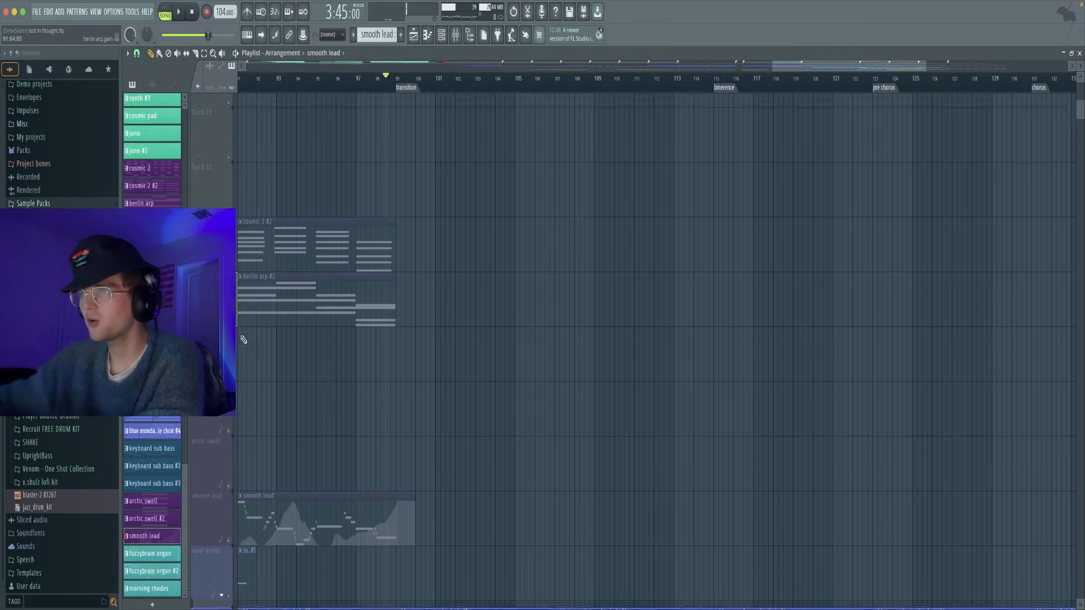
{"action": "scroll", "coordinate": [531, 354], "scroll_direction": "down", "scroll_amount": 10}
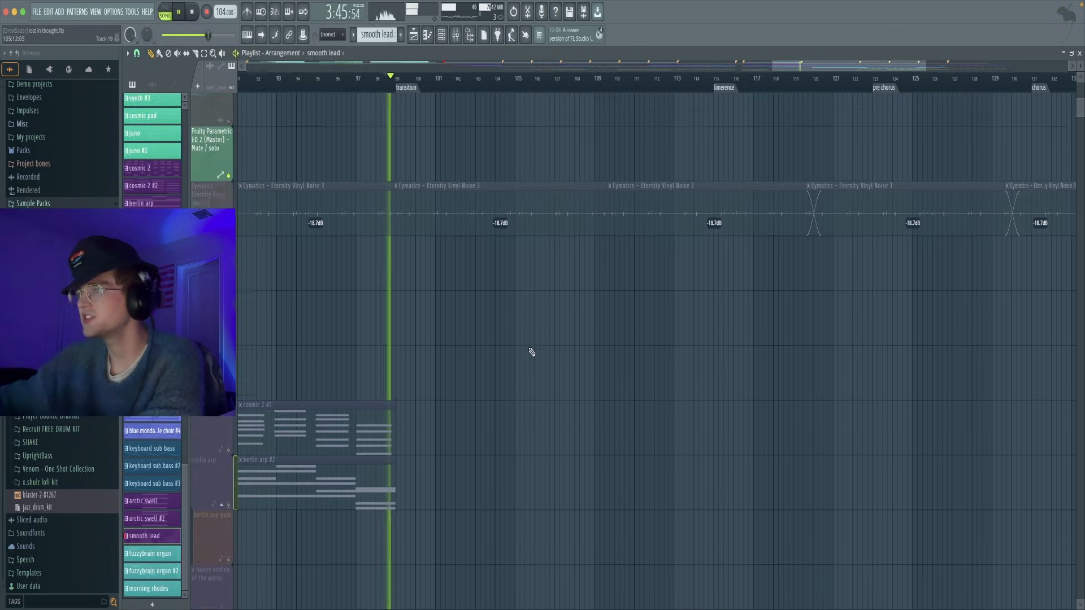
{"action": "scroll", "coordinate": [492, 368], "scroll_direction": "up", "scroll_amount": 4}
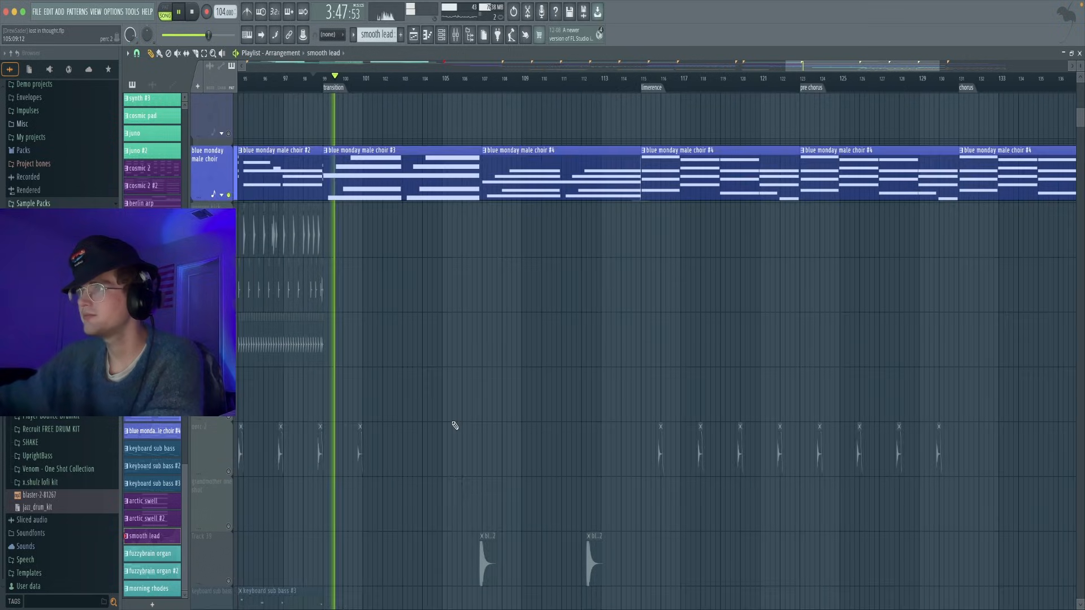
{"action": "scroll", "coordinate": [334, 484], "scroll_direction": "up", "scroll_amount": 5}
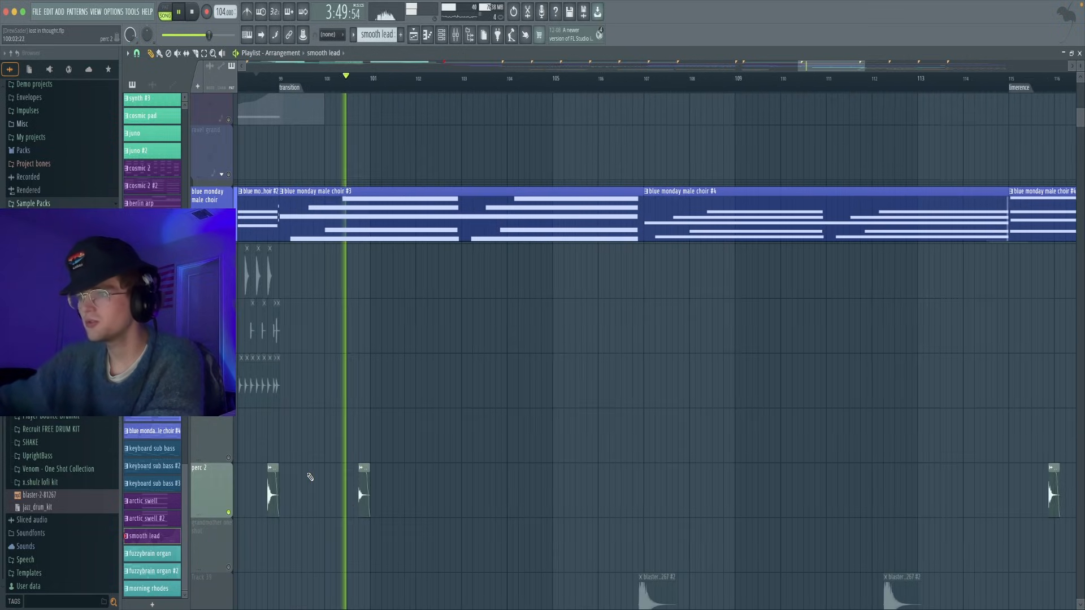
Unmute the fuzzybrain organ track, check its transition clip in the piano roll, and return to the playlist
{"action": "scroll", "coordinate": [470, 470], "scroll_direction": "down", "scroll_amount": 8}
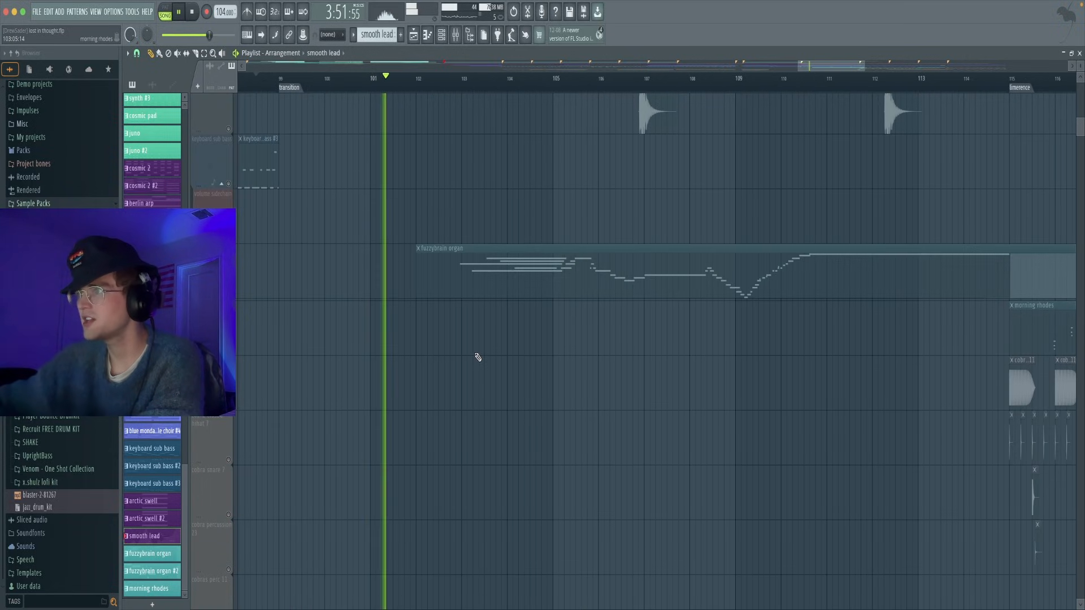
{"action": "scroll", "coordinate": [475, 358], "scroll_direction": "up", "scroll_amount": 2}
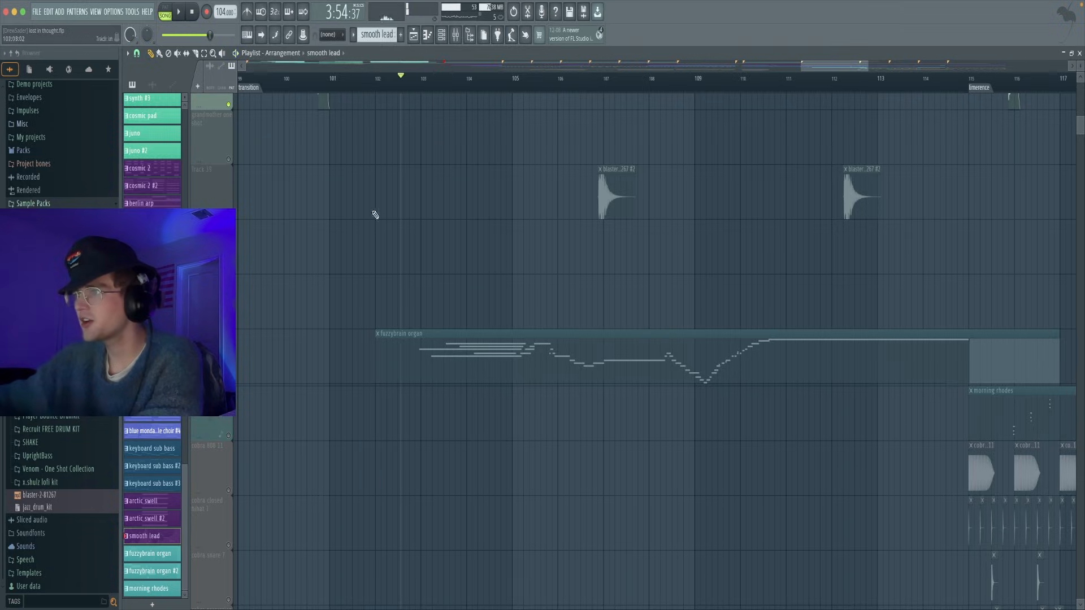
{"action": "left_click", "coordinate": [229, 379]}
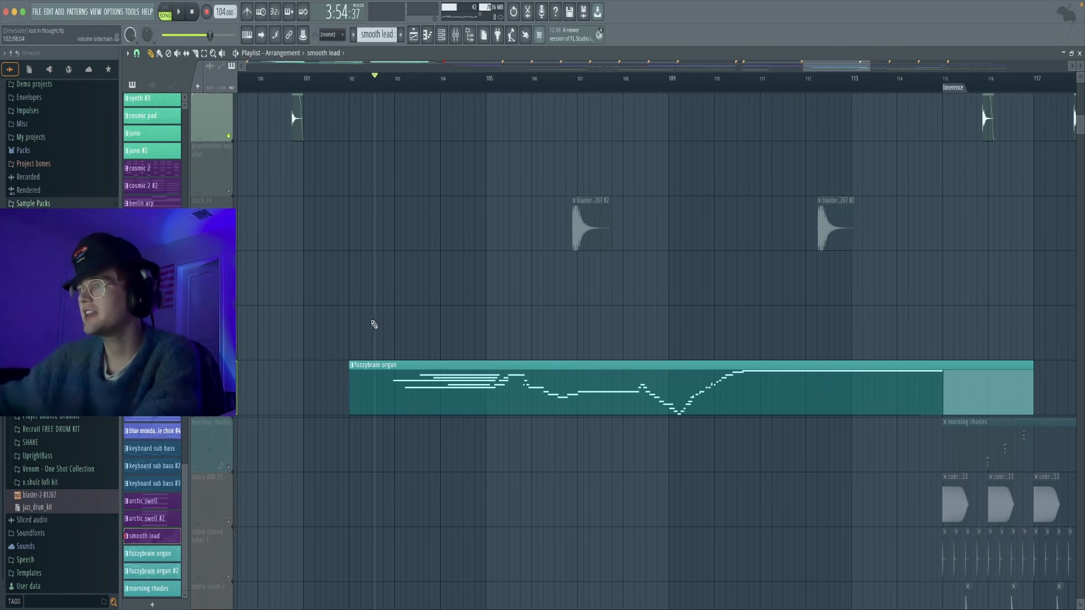
{"action": "scroll", "coordinate": [406, 299], "scroll_direction": "right", "scroll_amount": 1}
{"action": "double_click", "coordinate": [420, 362]}
{"action": "key", "text": "space"}
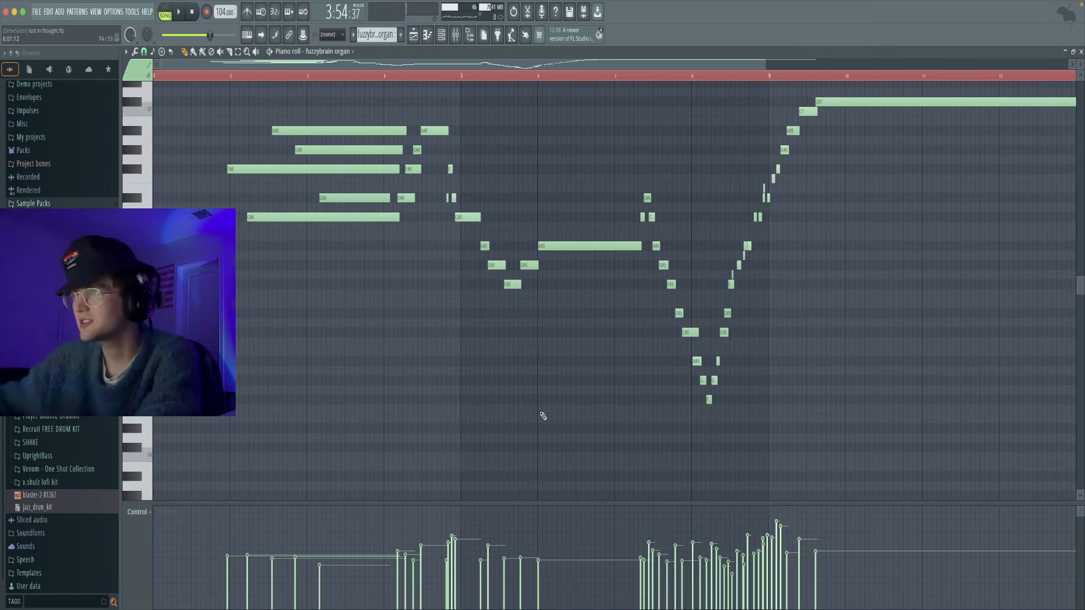
{"action": "key", "text": "F5"}
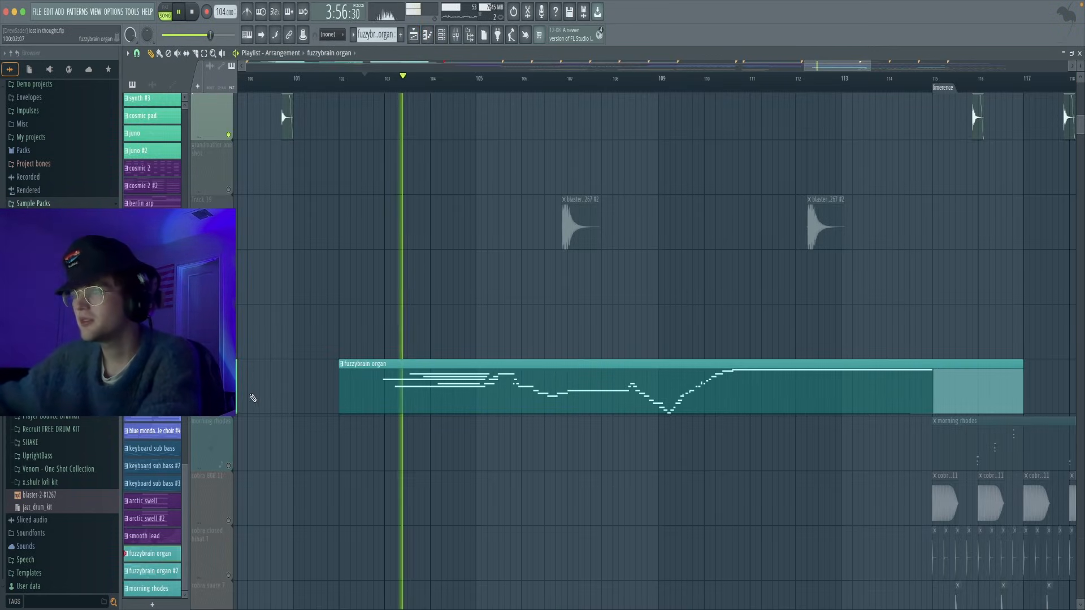
Unmute the Cymatics - Eternity Vinyl Noise 3 track under the transition
{"action": "scroll", "coordinate": [378, 378], "scroll_direction": "up", "scroll_amount": 12}
{"action": "scroll", "coordinate": [226, 565], "scroll_direction": "down", "scroll_amount": 2}
{"action": "left_click", "coordinate": [229, 517]}
{"action": "scroll", "coordinate": [470, 434], "scroll_direction": "down", "scroll_amount": 10}
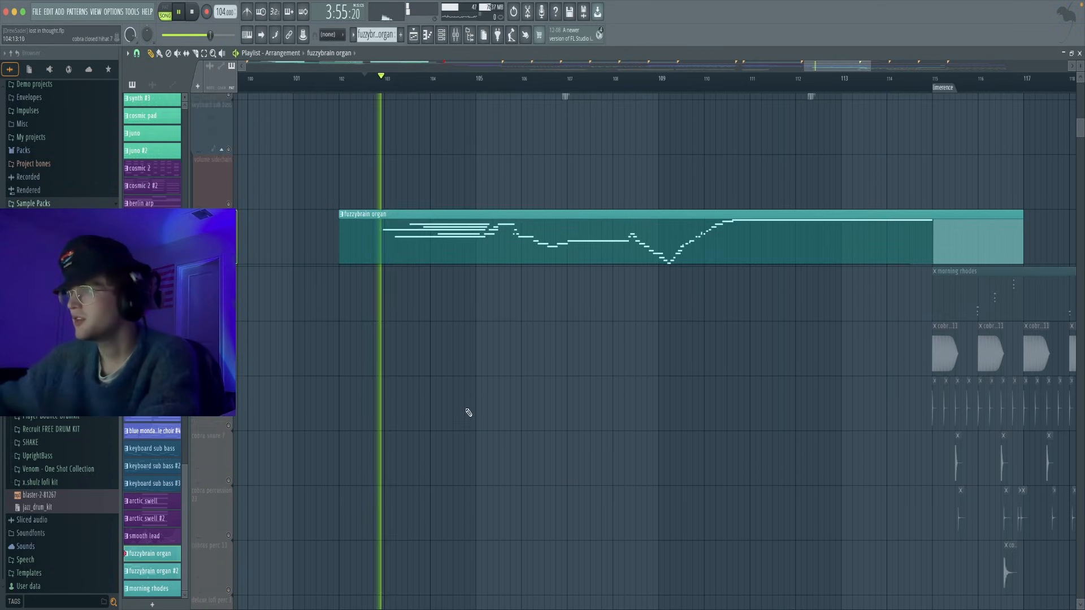
Follow the fuzzybrain organ notes during playback, inspect its Analog Lab Home Organ preset, and close the plugin window
{"action": "scroll", "coordinate": [470, 415], "scroll_direction": "up", "scroll_amount": 2}
{"action": "double_click", "coordinate": [462, 327]}
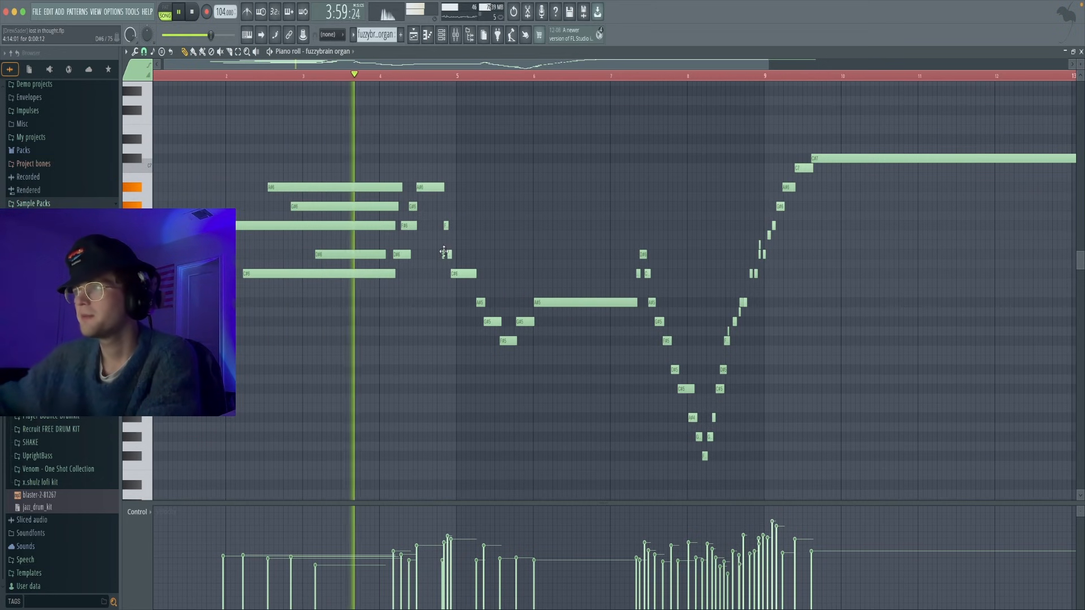
{"action": "key", "text": "F6"}
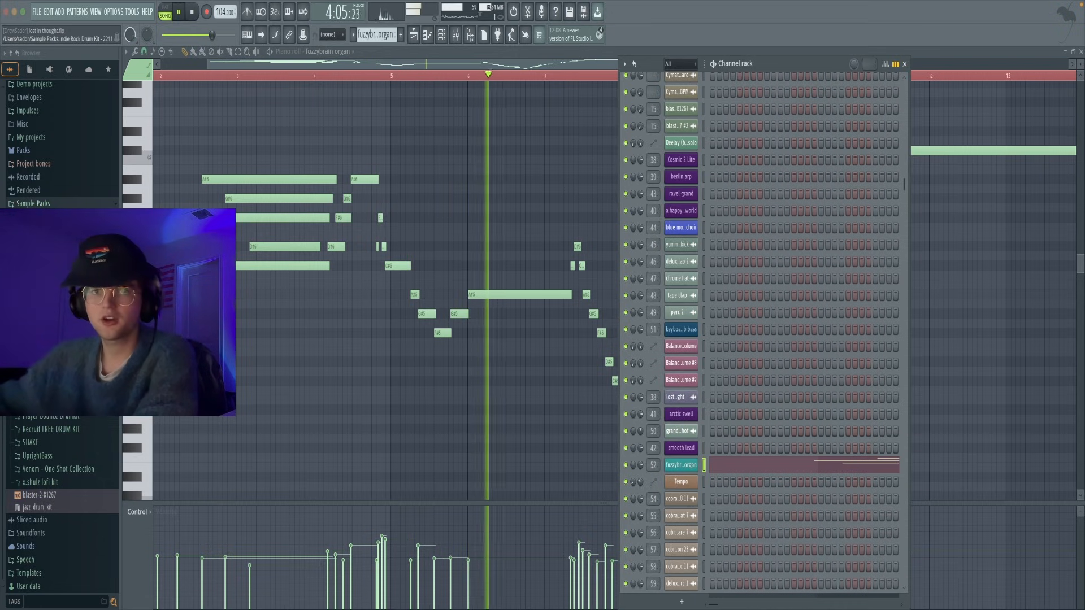
{"action": "left_click", "coordinate": [681, 464]}
{"action": "left_click_drag", "start_coordinate": [744, 79], "coordinate": [753, 97]}
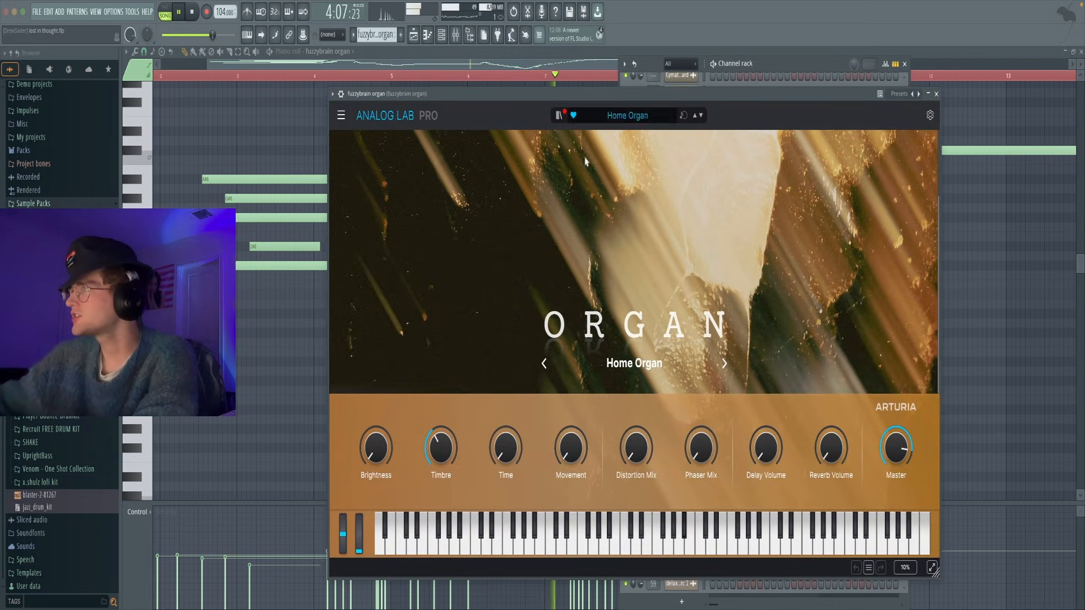
{"action": "left_click", "coordinate": [937, 95]}
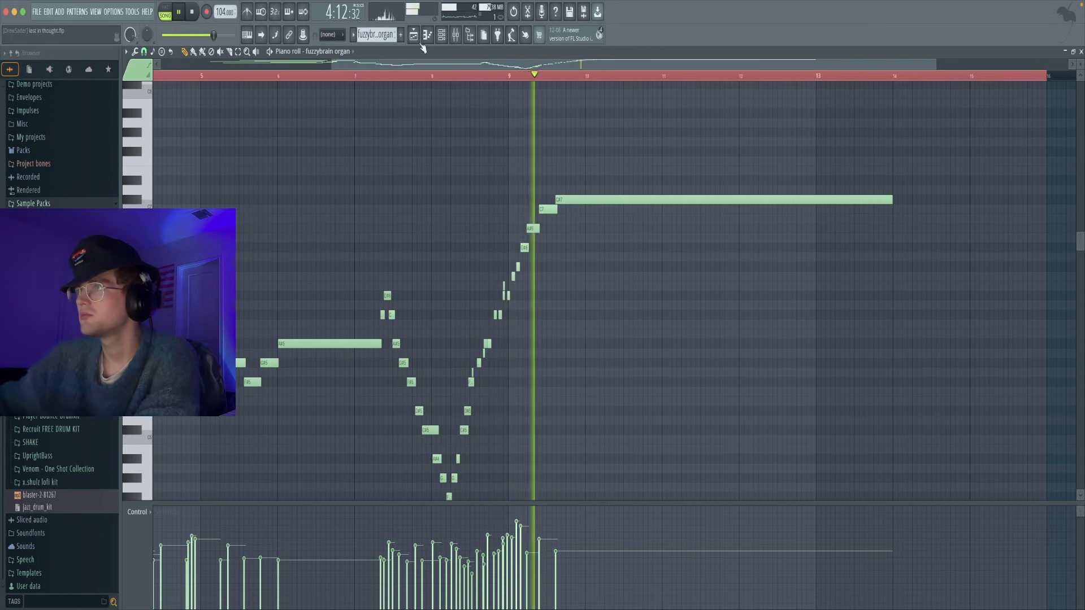
Unmute Track 39 with the blaster hits in the playlist and play it over the transition
{"action": "key", "text": "F5"}
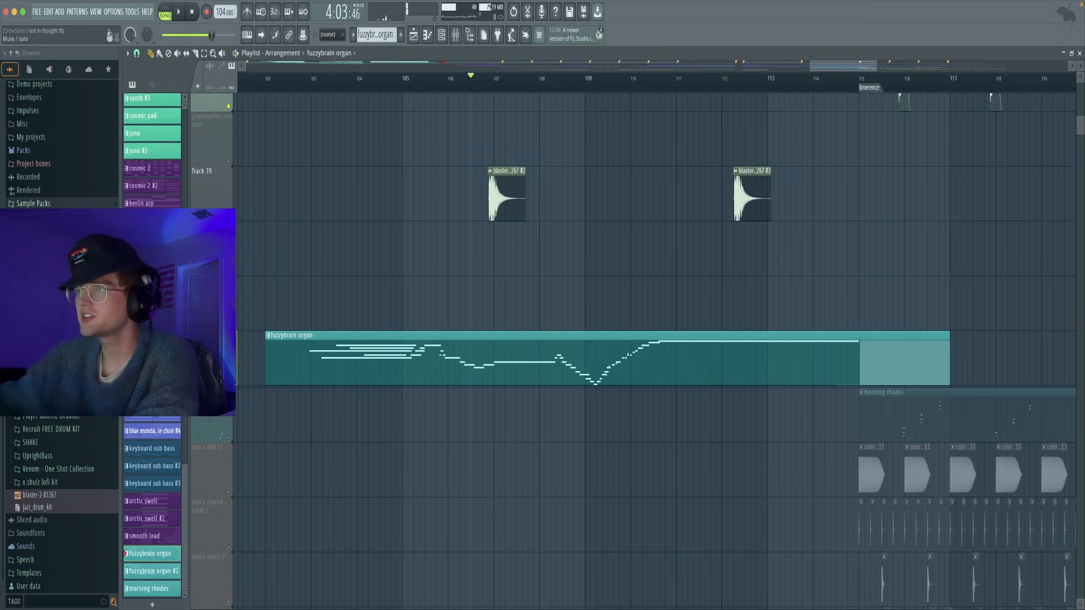
{"action": "scroll", "coordinate": [426, 273], "scroll_direction": "up", "scroll_amount": 8}
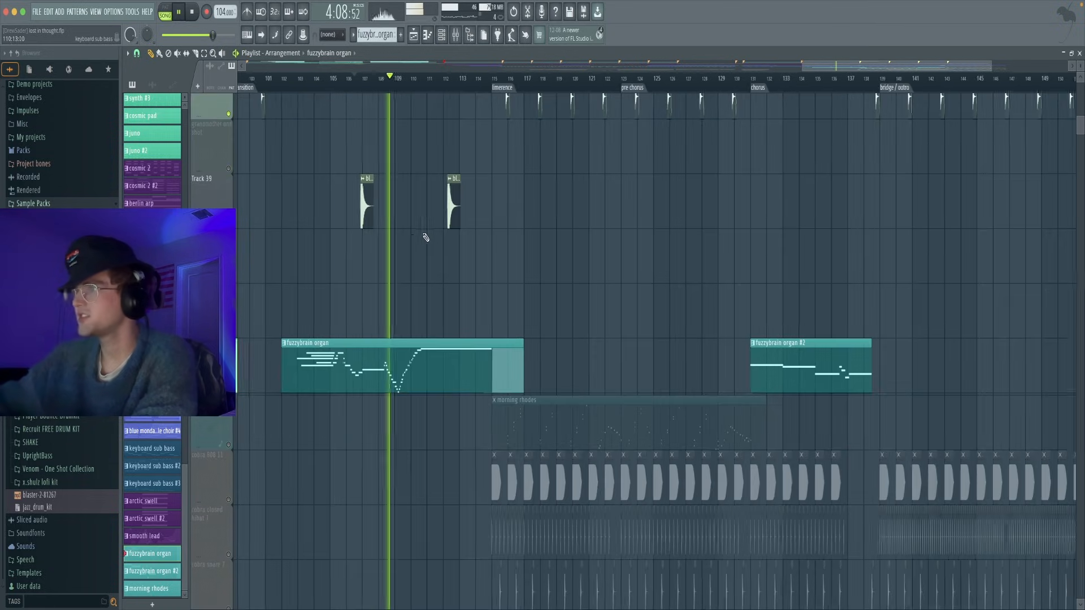
{"action": "scroll", "coordinate": [436, 243], "scroll_direction": "down", "scroll_amount": 6}
{"action": "scroll", "coordinate": [398, 267], "scroll_direction": "up", "scroll_amount": 8}
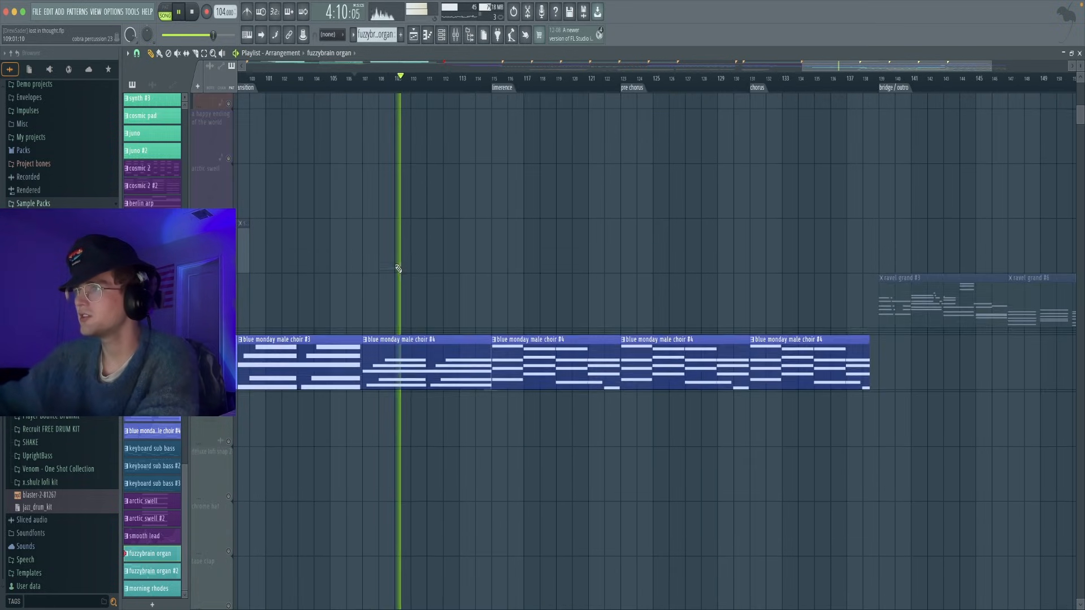
Unmute the Tempo automation track and play from the end of the transition into the limerence section
{"action": "scroll", "coordinate": [390, 270], "scroll_direction": "up", "scroll_amount": 9}
{"action": "scroll", "coordinate": [375, 322], "scroll_direction": "up", "scroll_amount": 10}
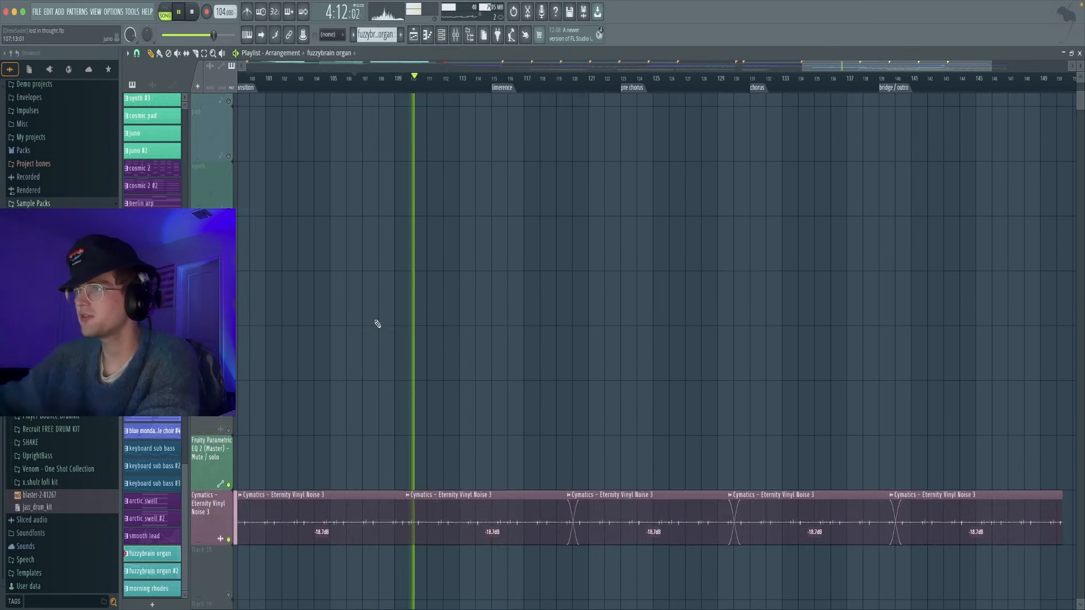
{"action": "scroll", "coordinate": [378, 323], "scroll_direction": "down", "scroll_amount": 6}
{"action": "scroll", "coordinate": [379, 322], "scroll_direction": "up", "scroll_amount": 8}
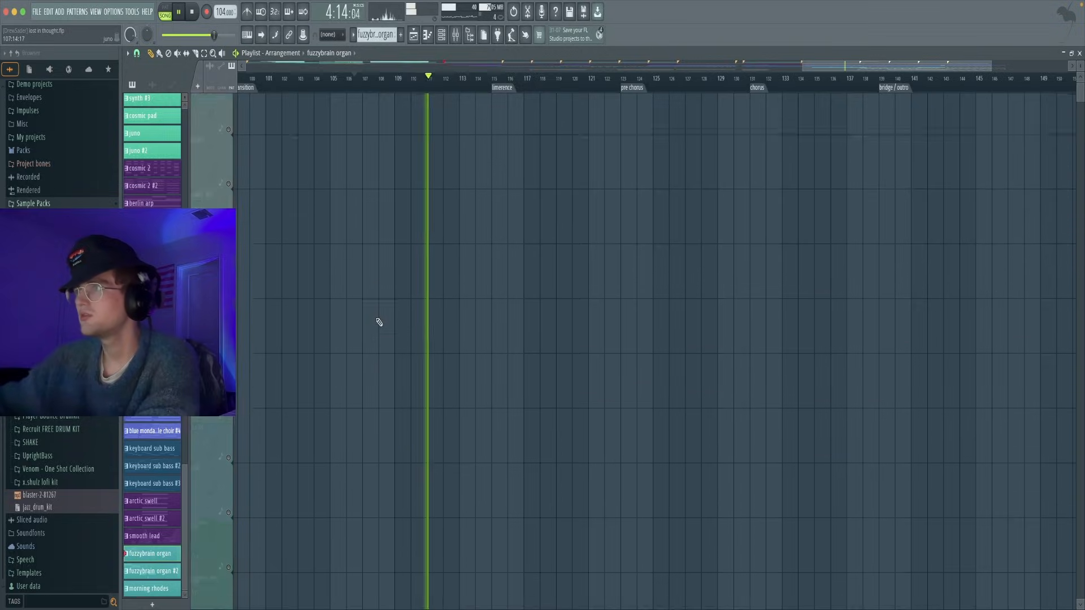
{"action": "scroll", "coordinate": [380, 321], "scroll_direction": "down", "scroll_amount": 6}
{"action": "scroll", "coordinate": [379, 321], "scroll_direction": "up", "scroll_amount": 6}
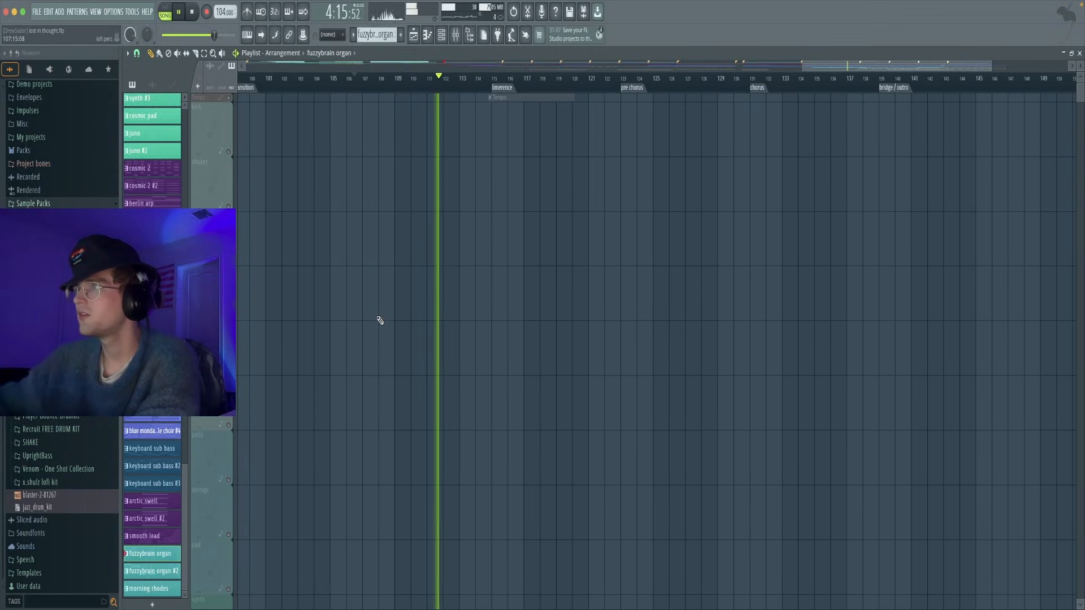
{"action": "left_click", "coordinate": [229, 99]}
{"action": "left_click", "coordinate": [475, 79]}
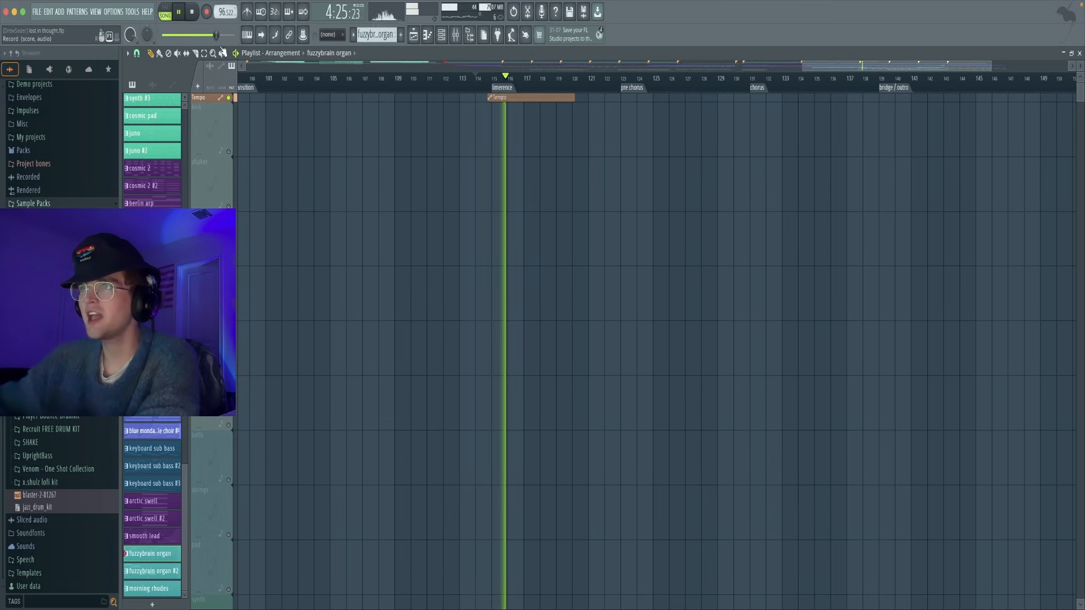
Inspect the kHs Tape Stop effect on the blue monday male choir mixer track during playback, and close its window
{"action": "scroll", "coordinate": [341, 159], "scroll_direction": "down", "scroll_amount": 10}
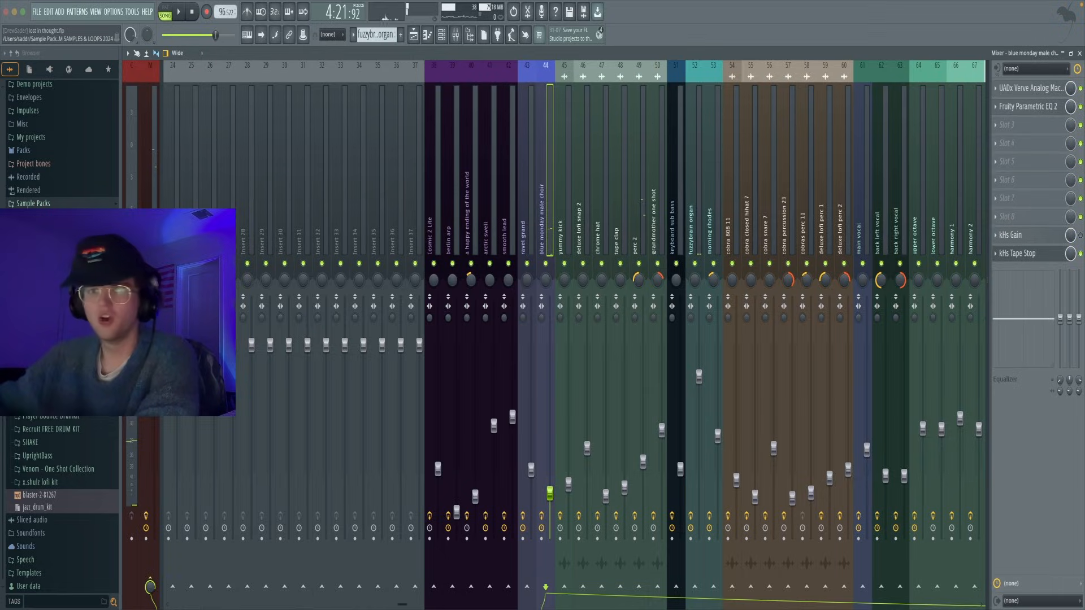
{"action": "left_click", "coordinate": [1017, 254]}
{"action": "left_click_drag", "start_coordinate": [302, 173], "coordinate": [520, 193]}
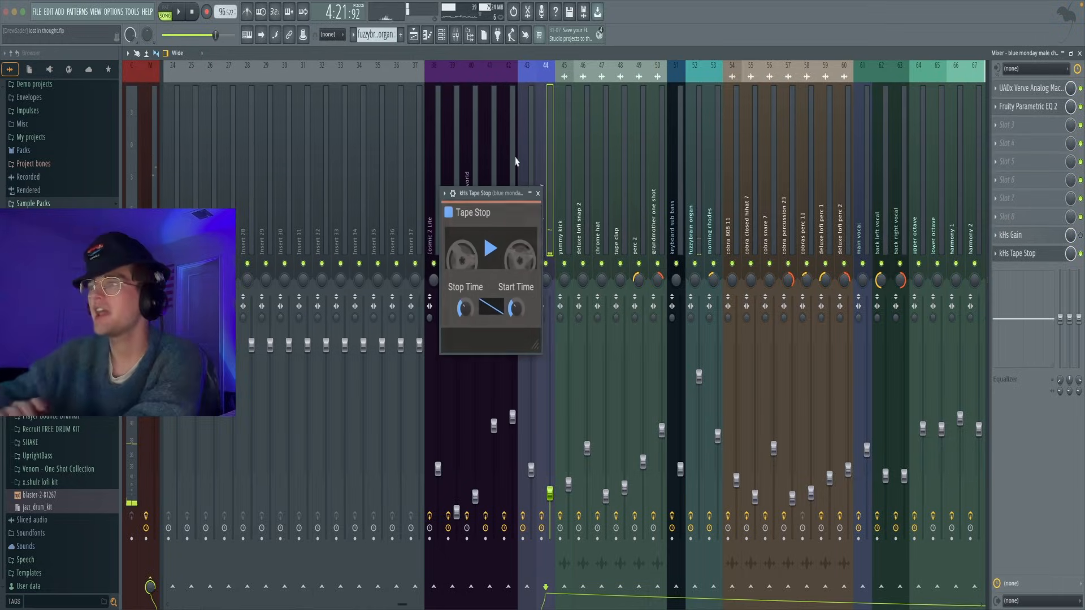
{"action": "key", "text": "space"}
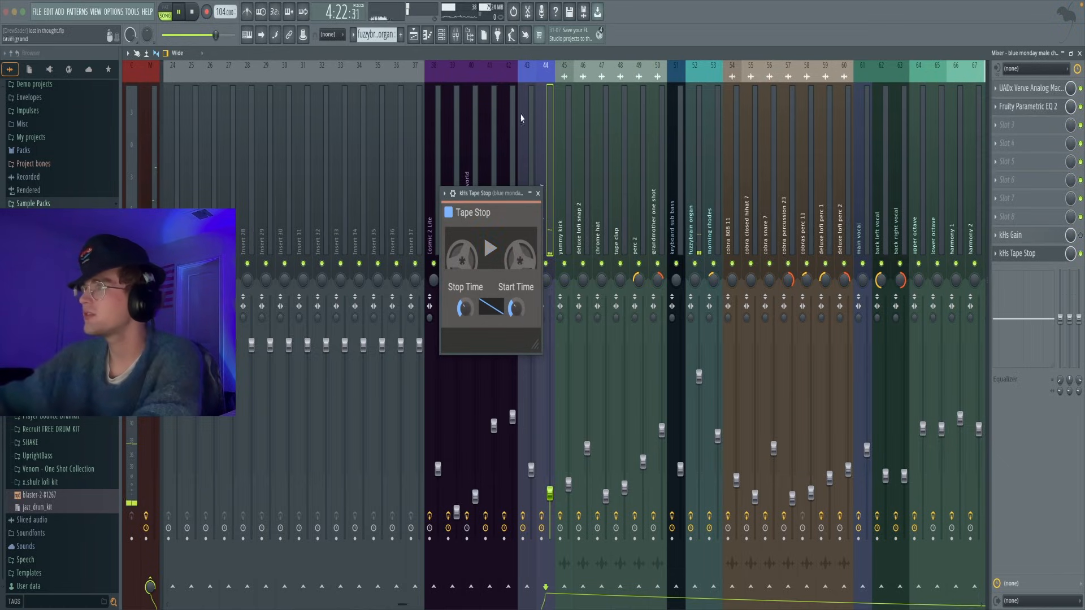
{"action": "left_click", "coordinate": [537, 193]}
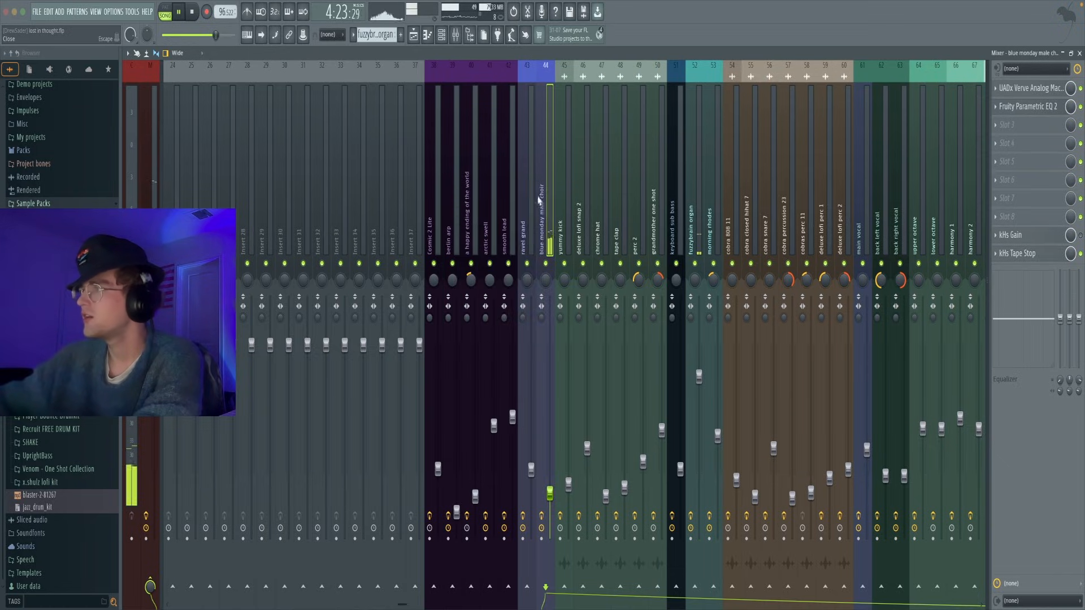
Return to the playlist and check the choir and organ clips where the limerence section starts
{"action": "left_click", "coordinate": [415, 39]}
{"action": "scroll", "coordinate": [456, 447], "scroll_direction": "up", "scroll_amount": 2}
{"action": "scroll", "coordinate": [394, 379], "scroll_direction": "down", "scroll_amount": 3}
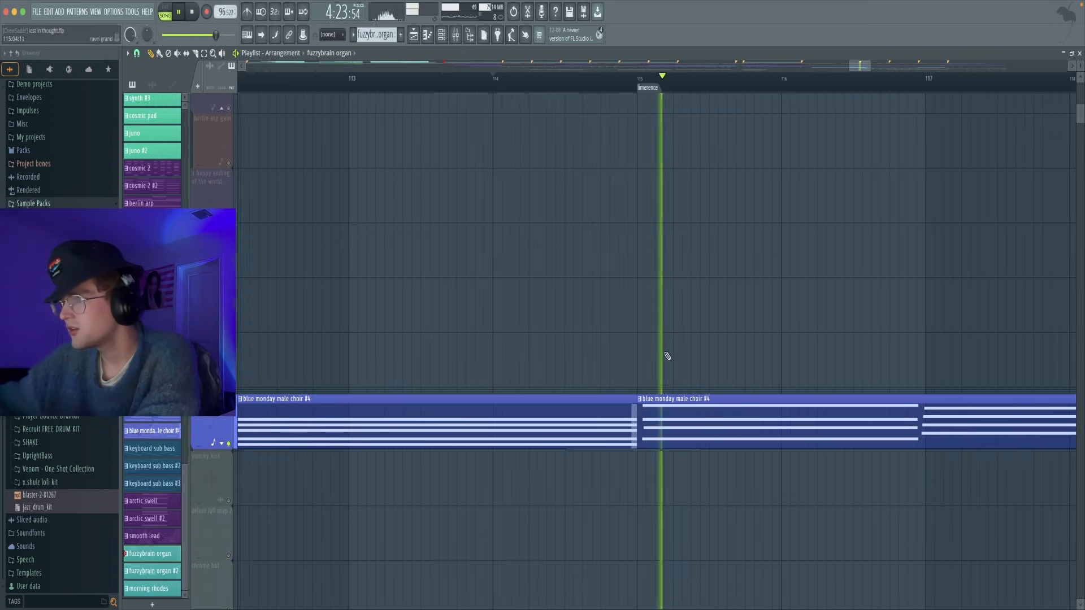
{"action": "key", "text": "space"}
{"action": "scroll", "coordinate": [502, 380], "scroll_direction": "down", "scroll_amount": 3}
{"action": "scroll", "coordinate": [443, 238], "scroll_direction": "down", "scroll_amount": 10}
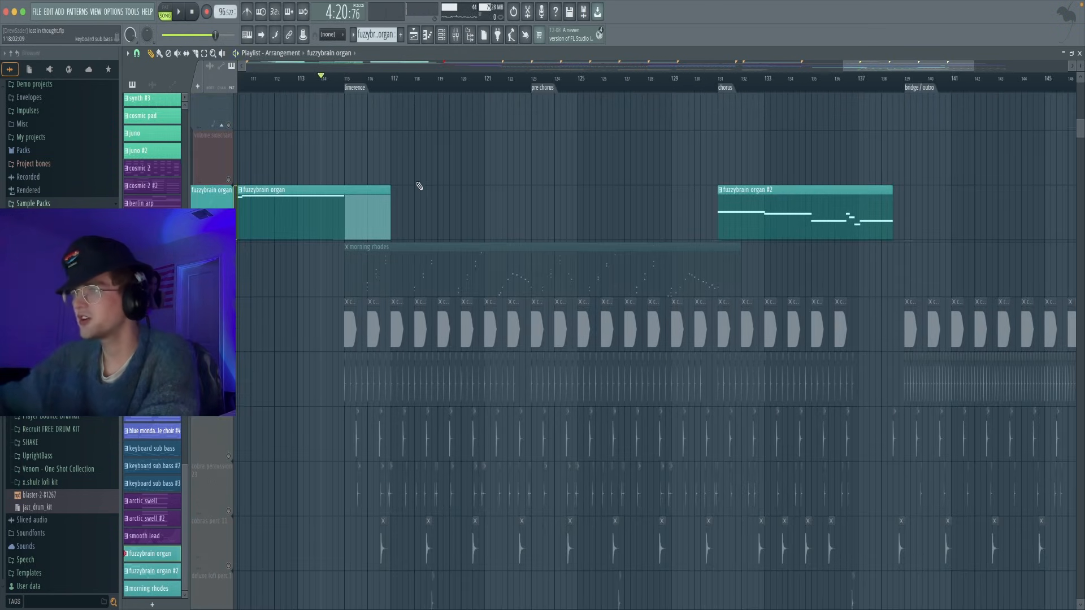
Solo cobra 808 11, then unmute the other cobra drums and both deluxe lofi percs while playing the limerence section
{"action": "right_click", "coordinate": [229, 333]}
{"action": "key", "text": "space"}
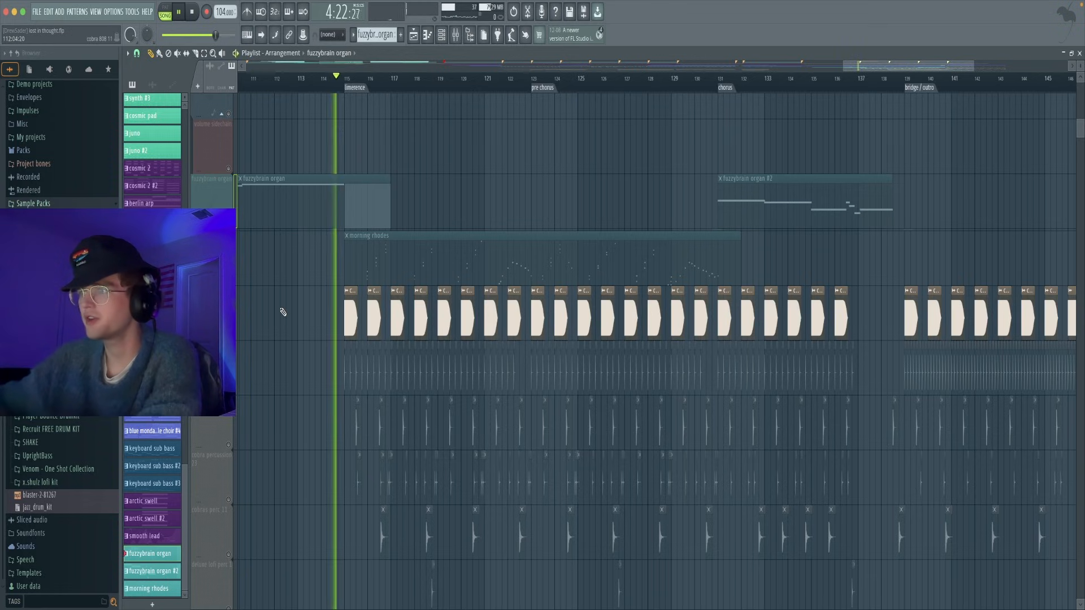
{"action": "key", "text": "space"}
{"action": "scroll", "coordinate": [260, 333], "scroll_direction": "down", "scroll_amount": 3}
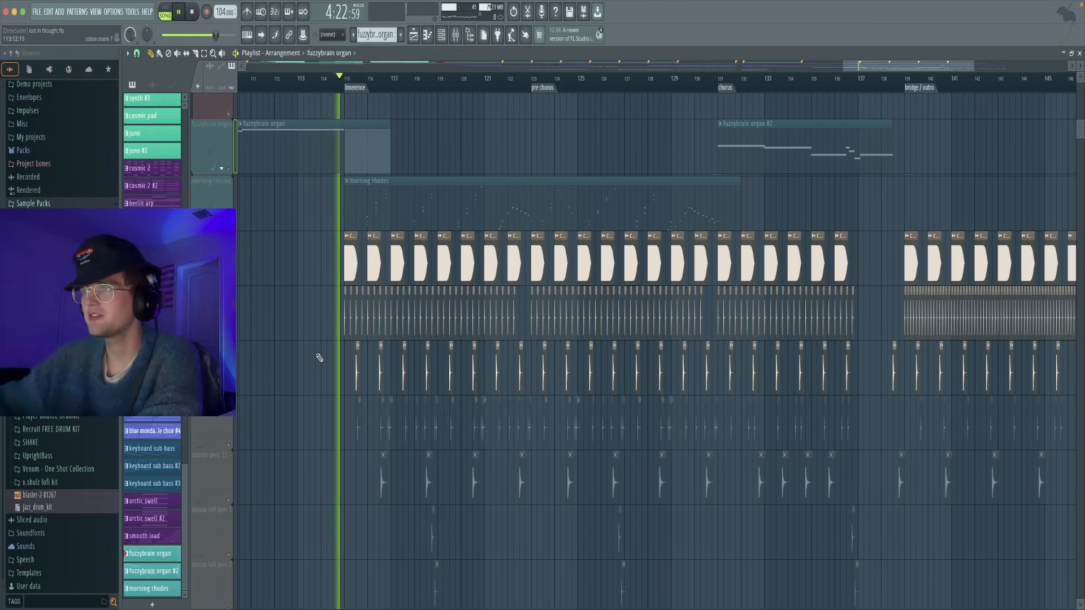
{"action": "scroll", "coordinate": [252, 426], "scroll_direction": "up", "scroll_amount": 1}
{"action": "scroll", "coordinate": [254, 434], "scroll_direction": "down", "scroll_amount": 3}
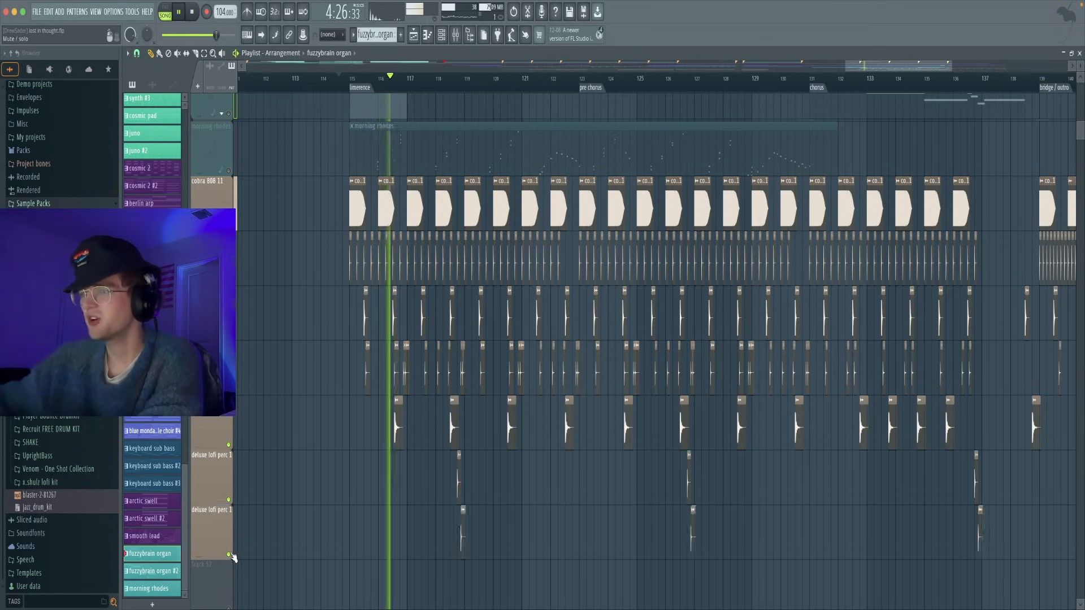
Play the limerence section with the cobra and deluxe lofi perc drums and look over their clips up to the bridge / outro
{"action": "scroll", "coordinate": [319, 441], "scroll_direction": "down", "scroll_amount": 3}
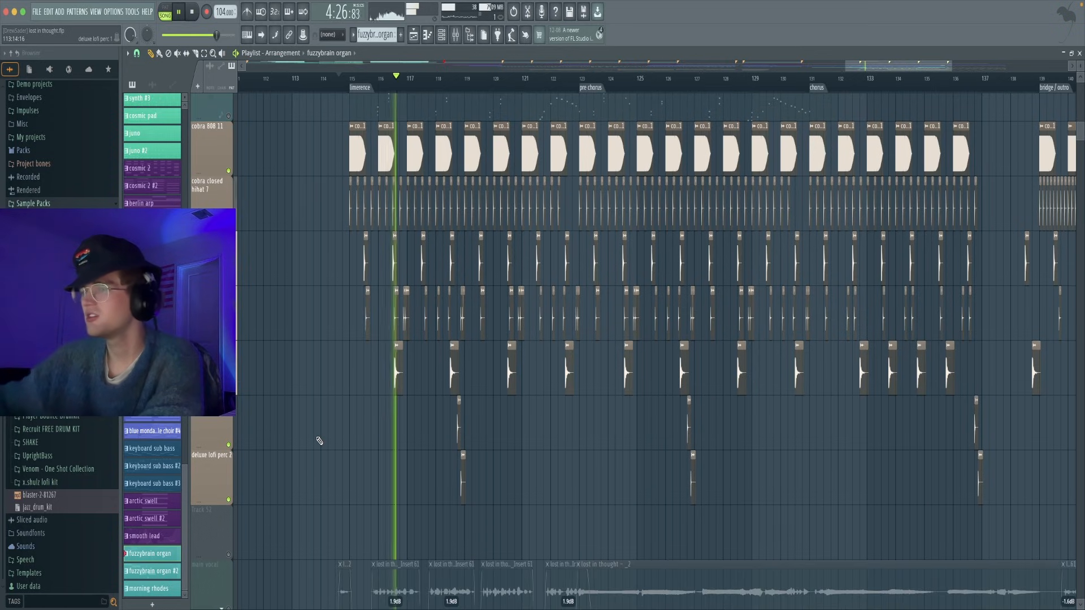
{"action": "scroll", "coordinate": [324, 424], "scroll_direction": "down", "scroll_amount": 3}
{"action": "left_click_drag", "start_coordinate": [343, 332], "coordinate": [367, 411]}
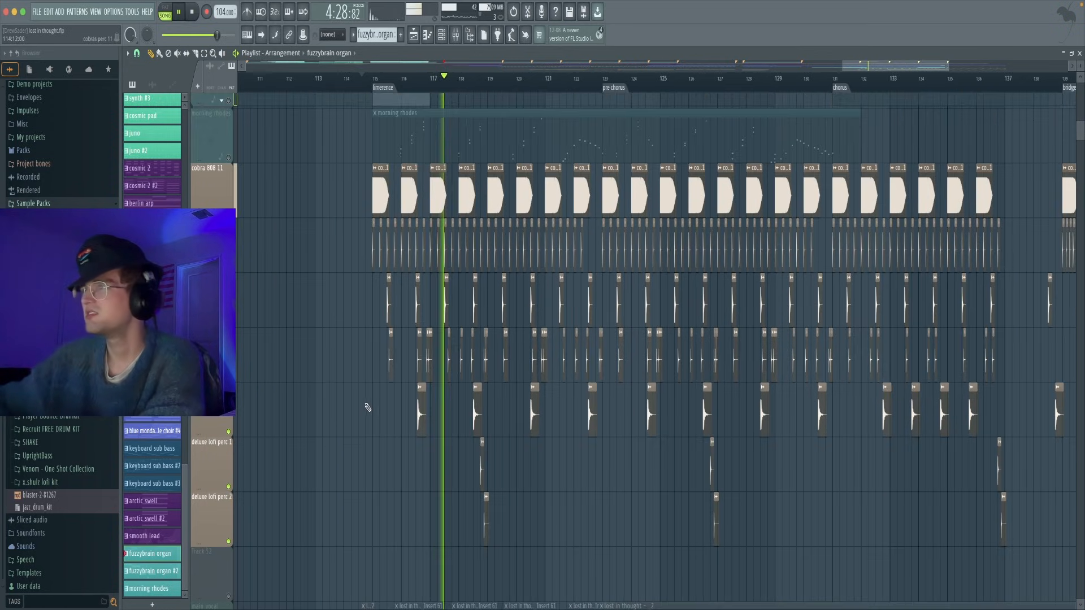
{"action": "scroll", "coordinate": [564, 339], "scroll_direction": "up", "scroll_amount": 3}
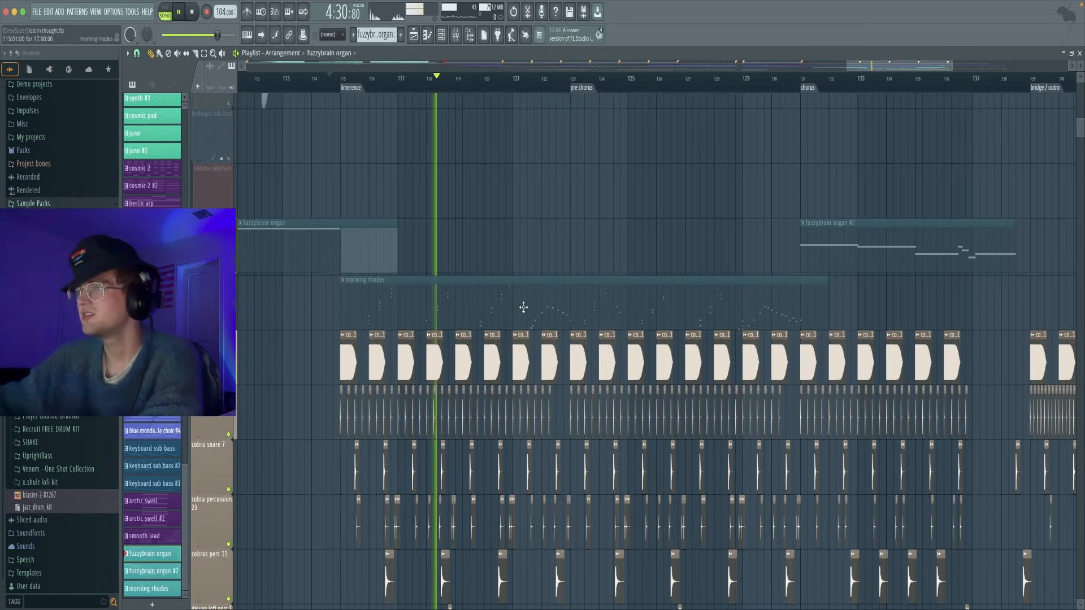
{"action": "left_click_drag", "start_coordinate": [511, 206], "coordinate": [485, 130]}
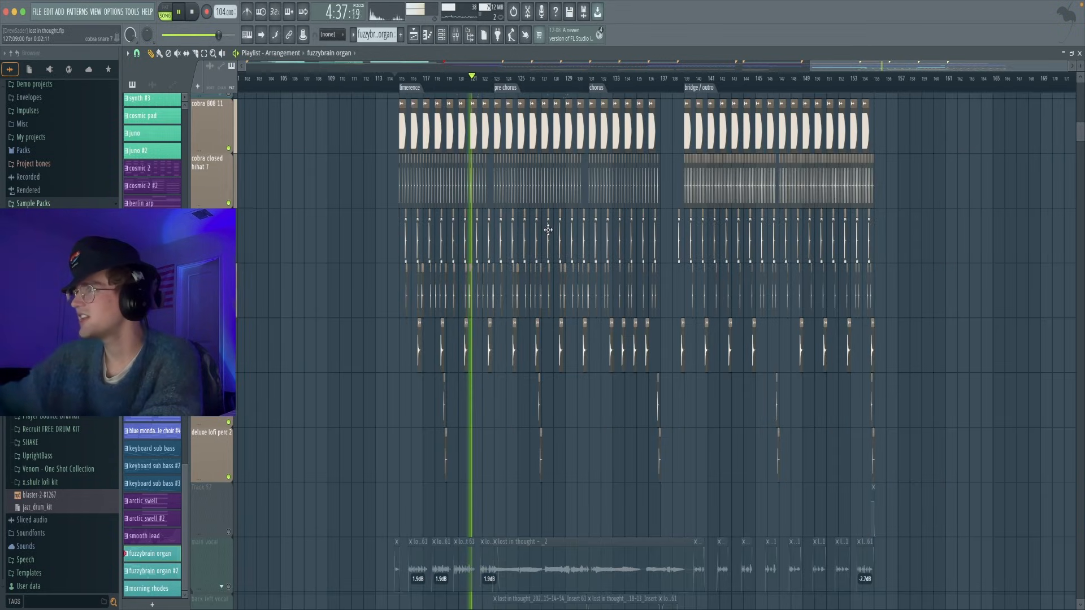
{"action": "left_click_drag", "start_coordinate": [548, 229], "coordinate": [522, 313]}
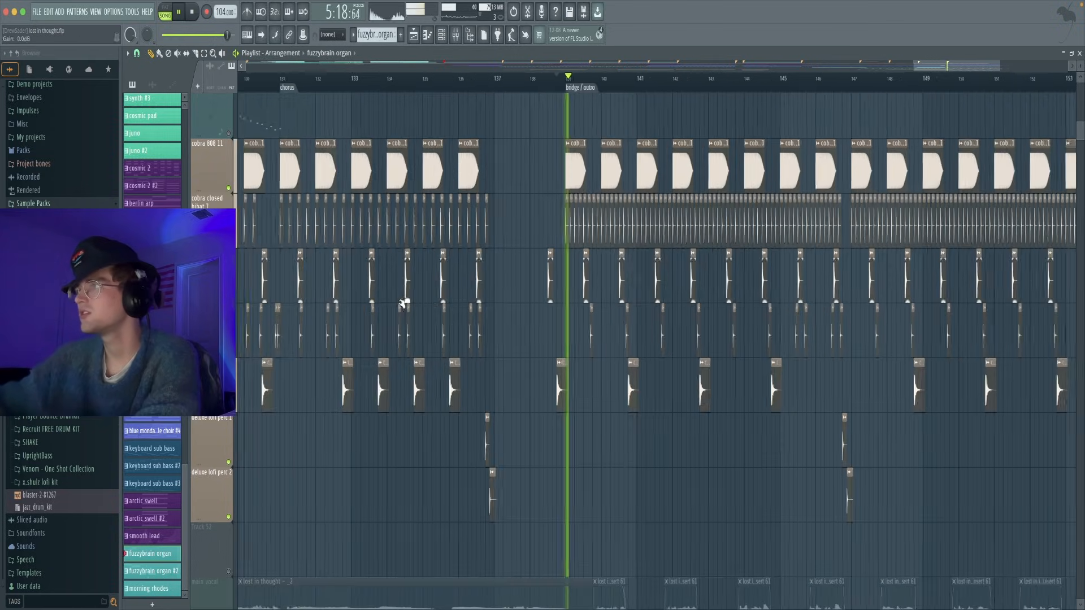
Play the drums in the bridge / outro and compare their clip patterns with those of the limerence and chorus sections
{"action": "left_click_drag", "start_coordinate": [461, 300], "coordinate": [398, 302]}
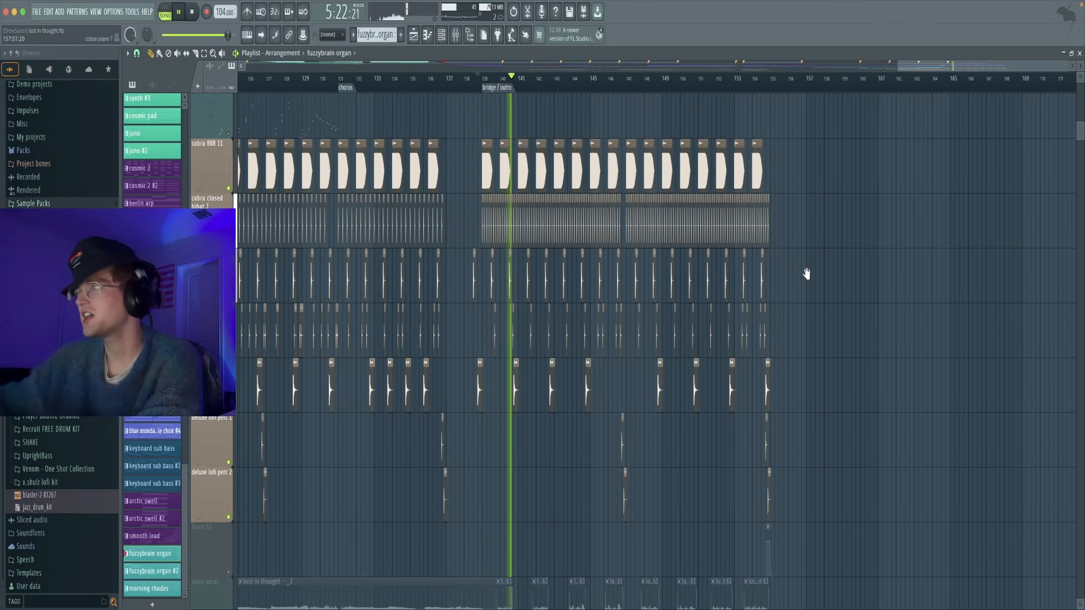
{"action": "left_click_drag", "start_coordinate": [807, 274], "coordinate": [796, 273]}
{"action": "scroll", "coordinate": [612, 243], "scroll_direction": "up", "scroll_amount": 6}
{"action": "left_click_drag", "start_coordinate": [499, 229], "coordinate": [584, 260]}
{"action": "scroll", "coordinate": [565, 254], "scroll_direction": "up", "scroll_amount": 1}
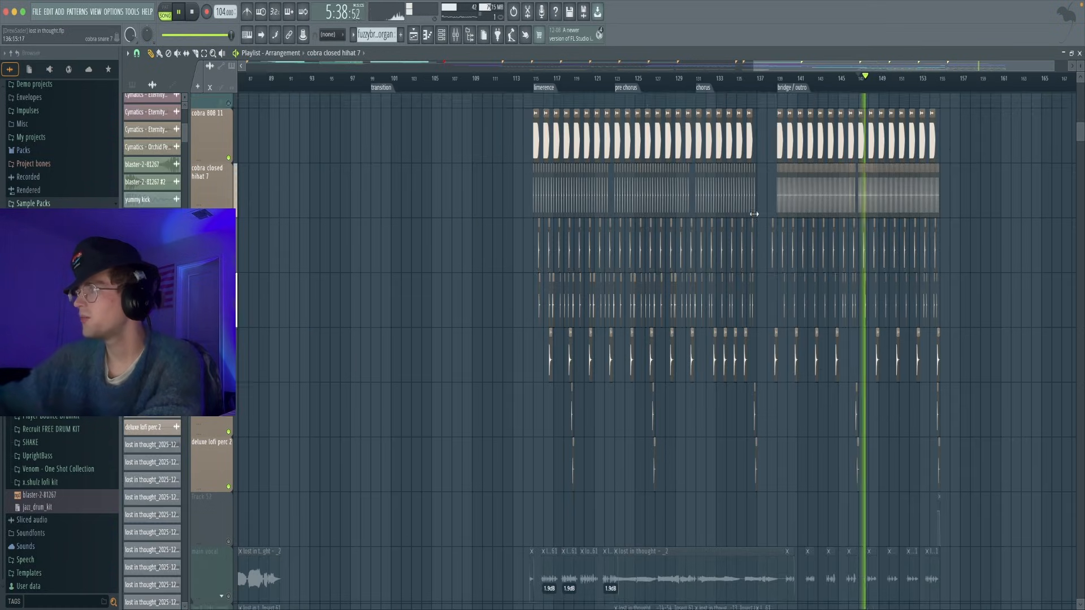
{"action": "scroll", "coordinate": [679, 204], "scroll_direction": "up", "scroll_amount": 10}
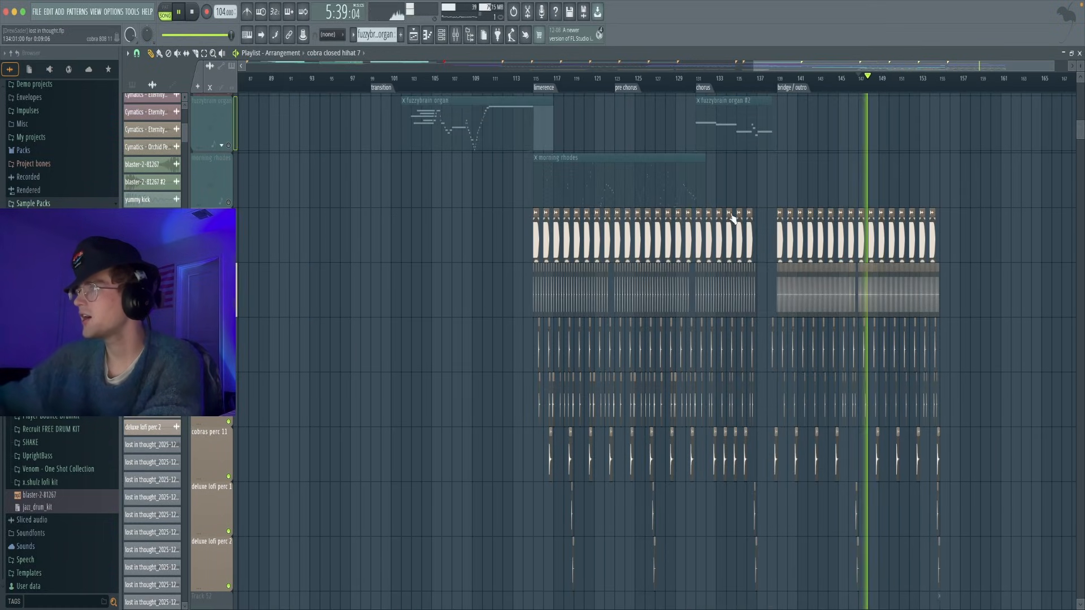
{"action": "left_click_drag", "start_coordinate": [719, 212], "coordinate": [639, 295]}
Unmute the Tempo and morning rhodes tracks and play them with the drums from the start of the limerence section
{"action": "scroll", "coordinate": [638, 288], "scroll_direction": "up", "scroll_amount": 15}
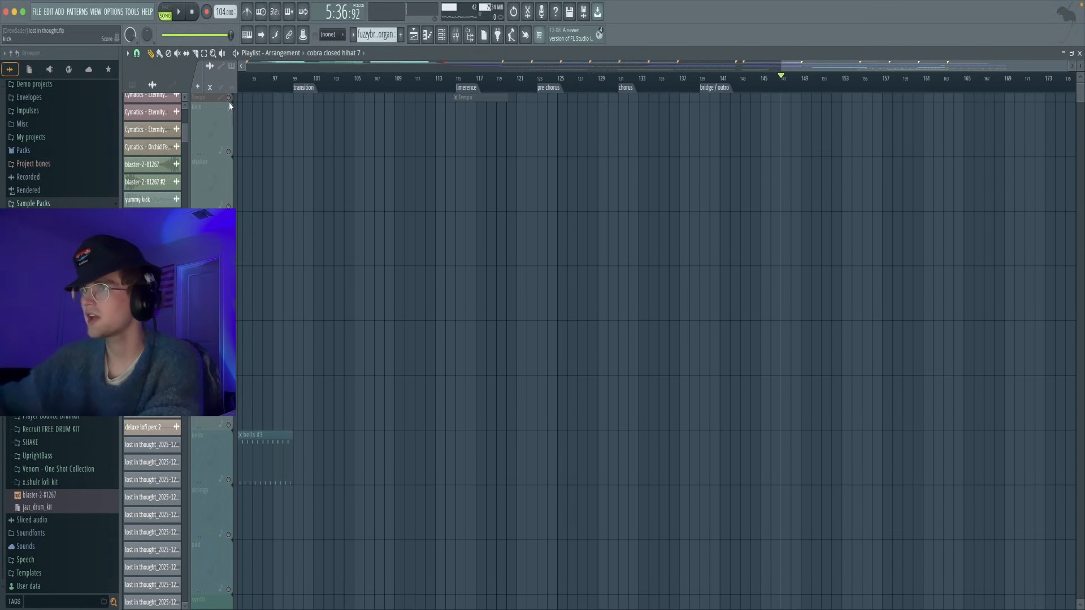
{"action": "scroll", "coordinate": [435, 243], "scroll_direction": "down", "scroll_amount": 5}
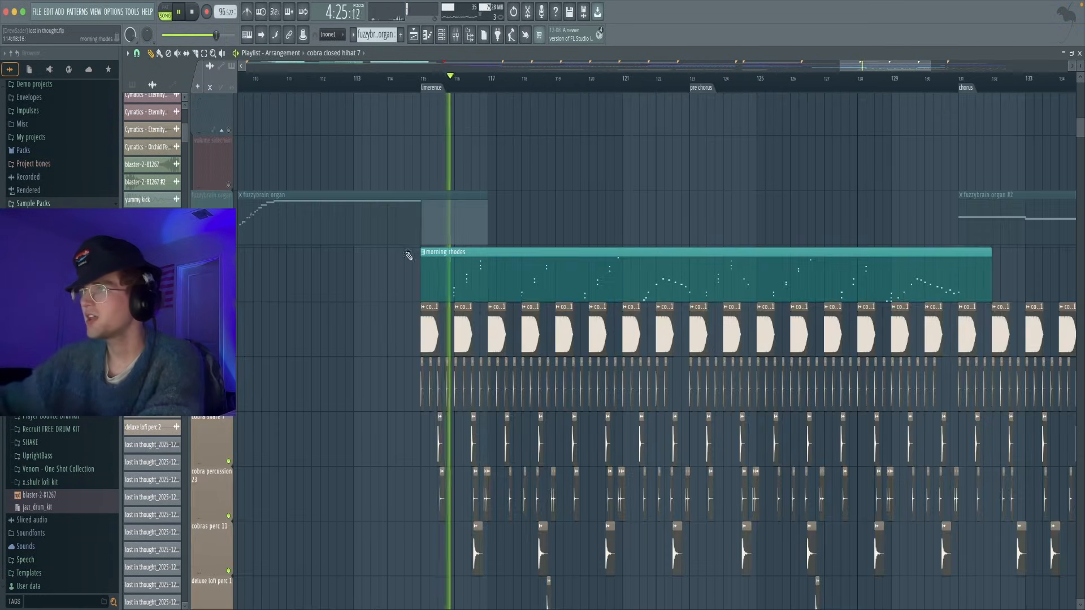
{"action": "left_click_drag", "start_coordinate": [440, 230], "coordinate": [376, 213]}
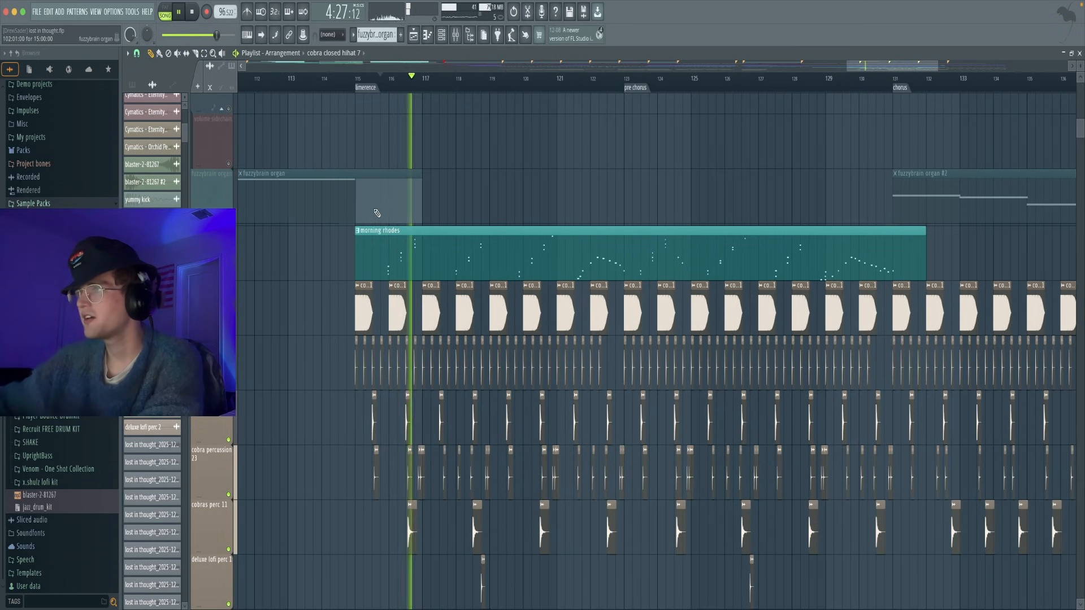
{"action": "scroll", "coordinate": [375, 213], "scroll_direction": "down", "scroll_amount": 2}
Inspect the Morning Rhodes preset of the morning rhodes channel in Analog Lab Pro, and close its window and the channel rack
{"action": "left_click", "coordinate": [444, 41]}
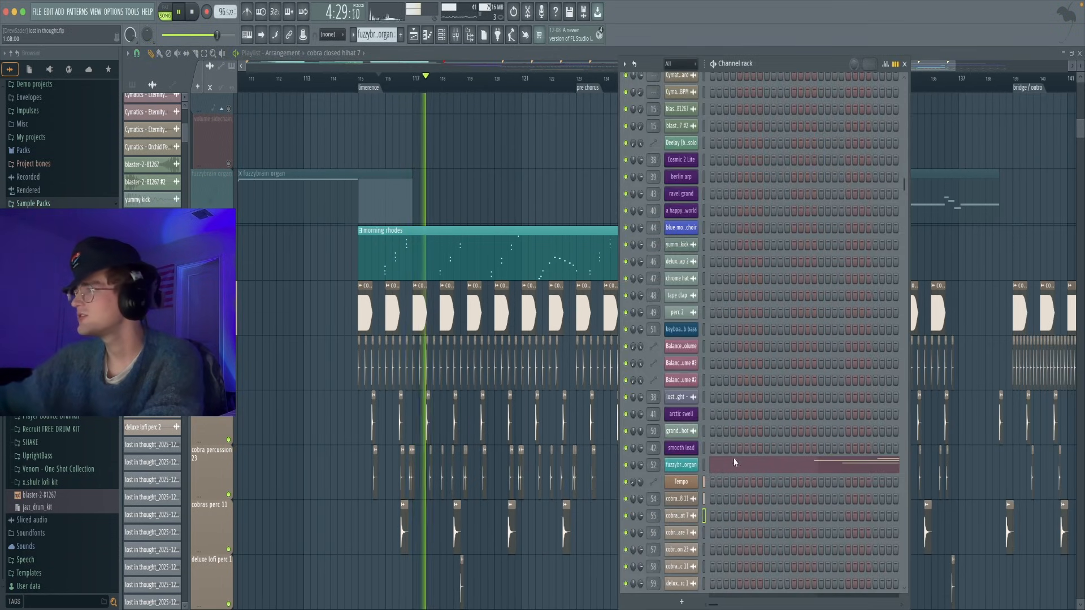
{"action": "scroll", "coordinate": [762, 328], "scroll_direction": "up", "scroll_amount": 8}
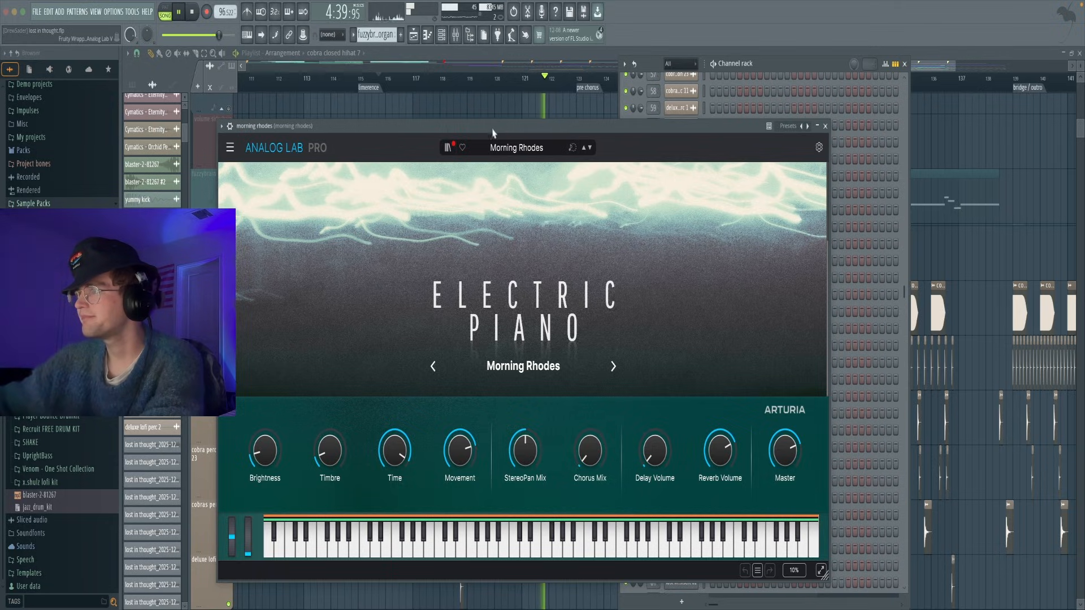
{"action": "left_click", "coordinate": [827, 126]}
{"action": "left_click", "coordinate": [907, 65]}
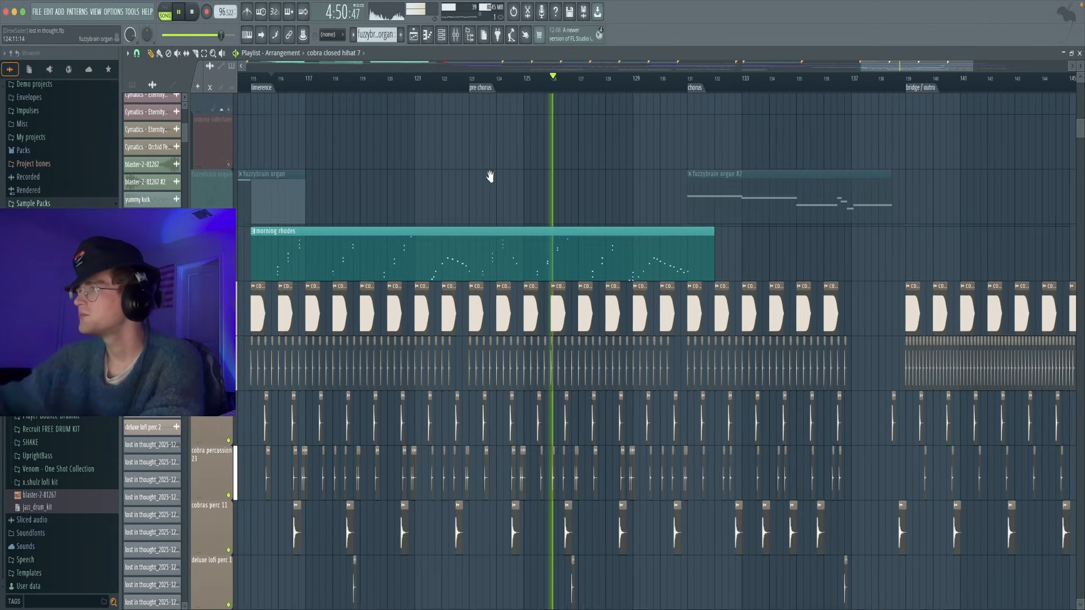
Unmute the fuzzybrain organ track, play from the start of the chorus, and open the fuzzybrain organ #2 clip
{"action": "scroll", "coordinate": [477, 169], "scroll_direction": "down", "scroll_amount": 2}
{"action": "scroll", "coordinate": [455, 175], "scroll_direction": "down", "scroll_amount": 2}
{"action": "scroll", "coordinate": [485, 181], "scroll_direction": "down", "scroll_amount": 6}
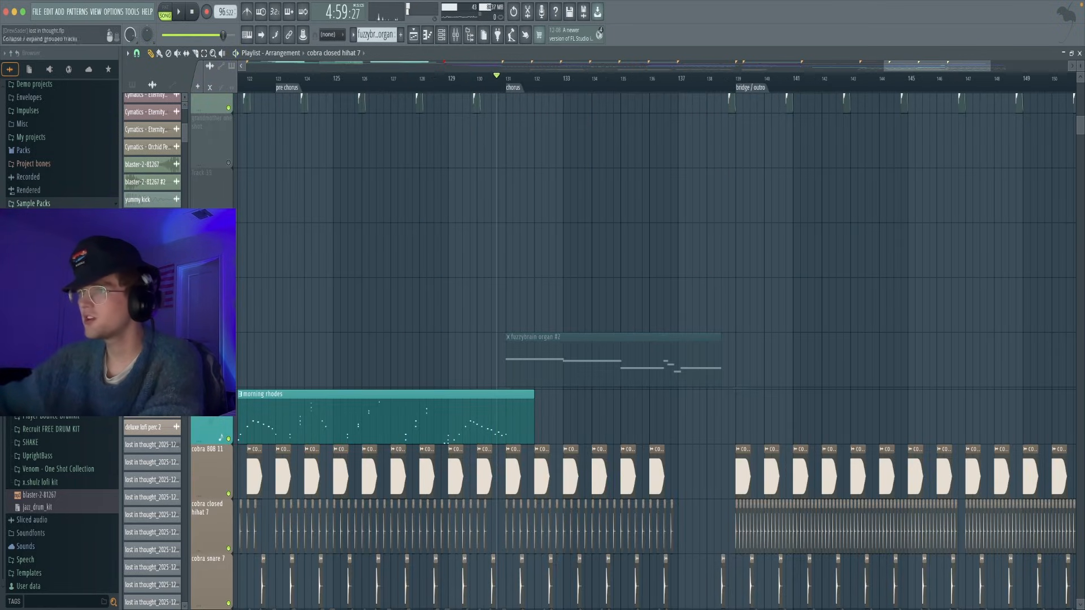
{"action": "left_click", "coordinate": [229, 384]}
{"action": "key", "text": "space"}
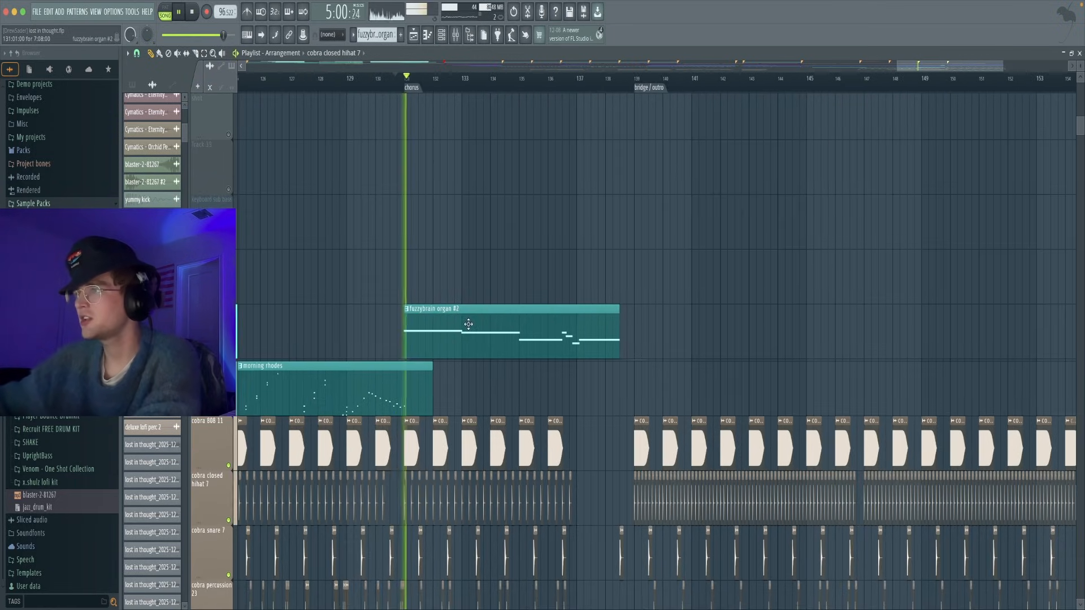
{"action": "double_click", "coordinate": [468, 322]}
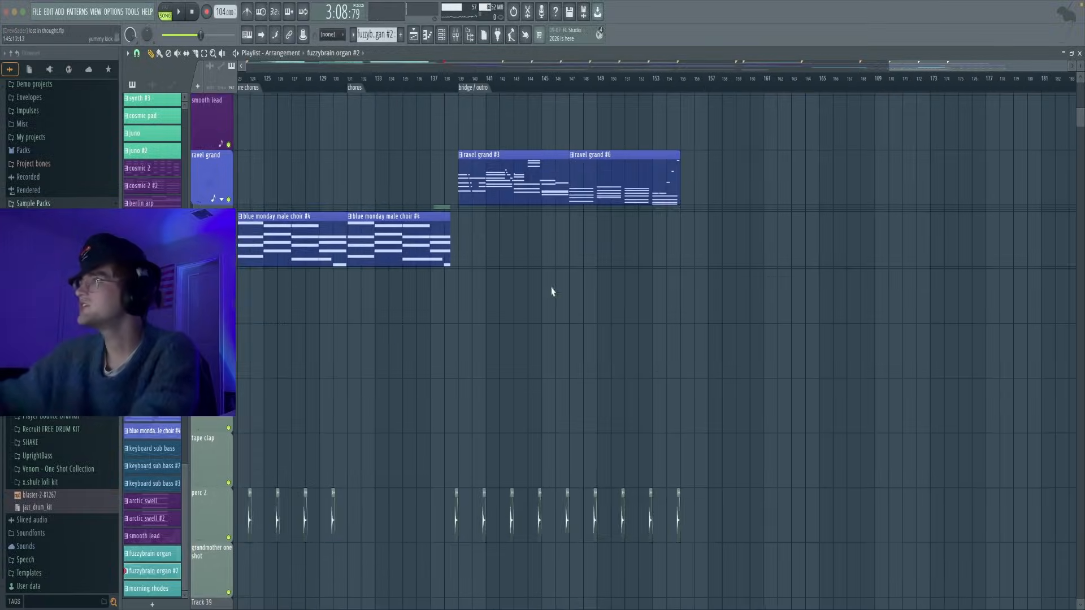
Play the chorus with all tracks on, look over the organ, drum and vocal clips, and stop playback
{"action": "scroll", "coordinate": [553, 291], "scroll_direction": "down", "scroll_amount": 10}
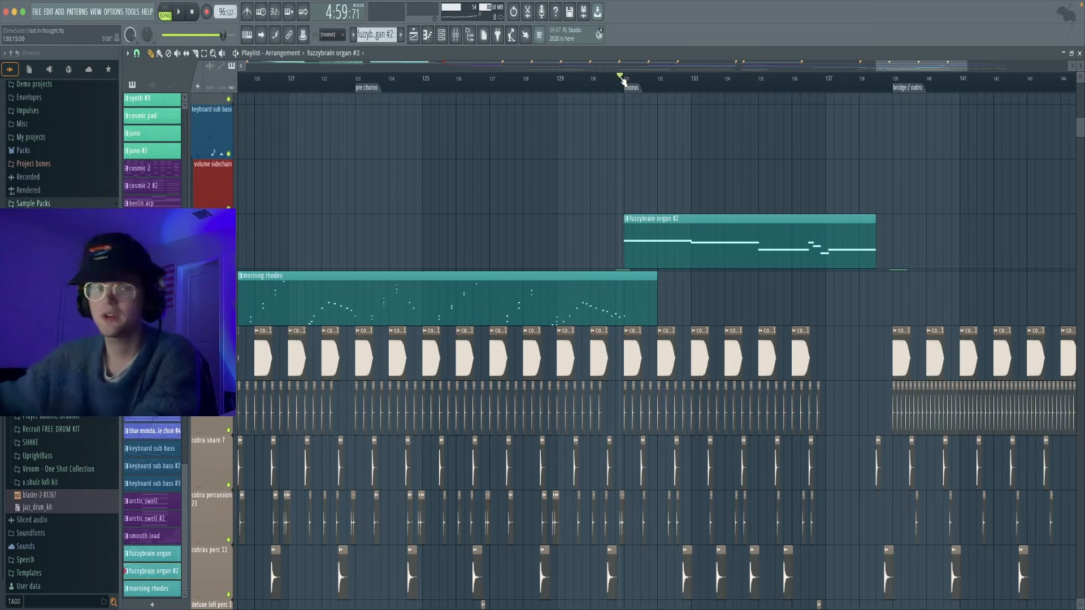
{"action": "scroll", "coordinate": [693, 233], "scroll_direction": "right", "scroll_amount": 4}
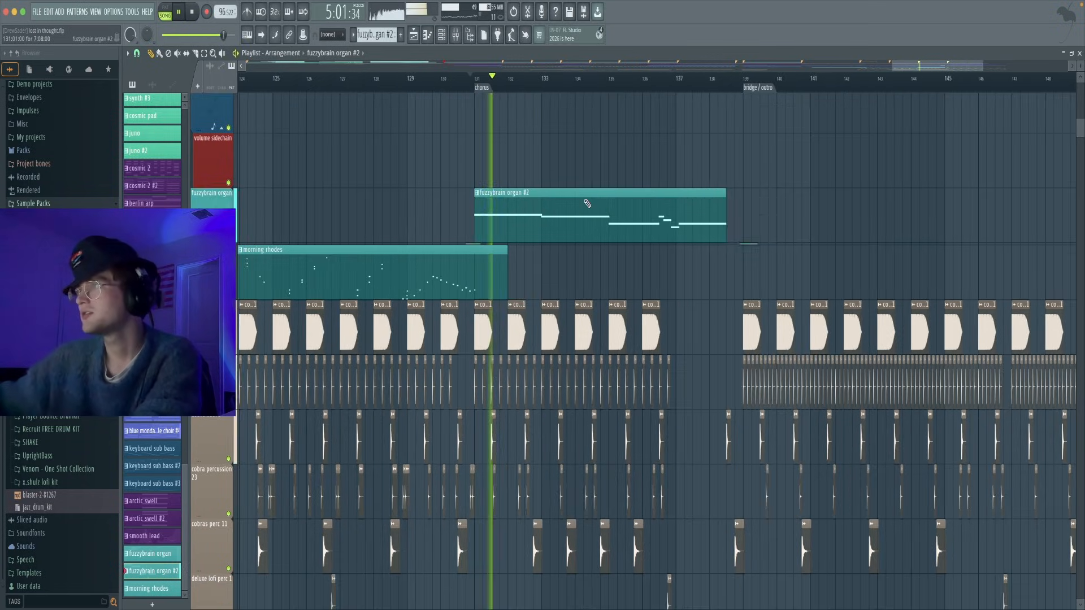
{"action": "scroll", "coordinate": [582, 204], "scroll_direction": "down", "scroll_amount": 9}
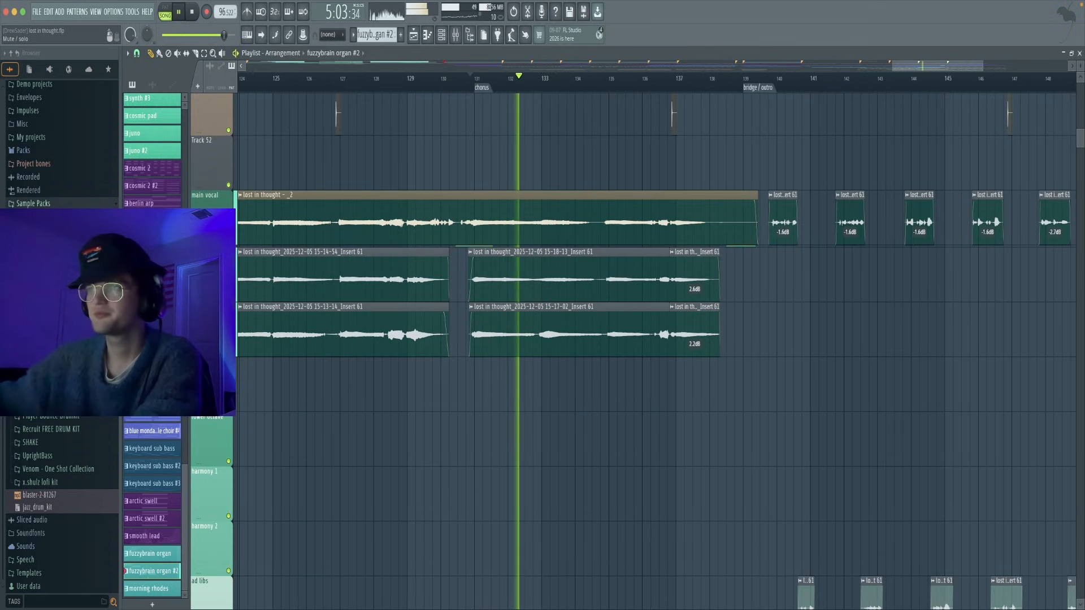
{"action": "scroll", "coordinate": [510, 252], "scroll_direction": "up", "scroll_amount": 2}
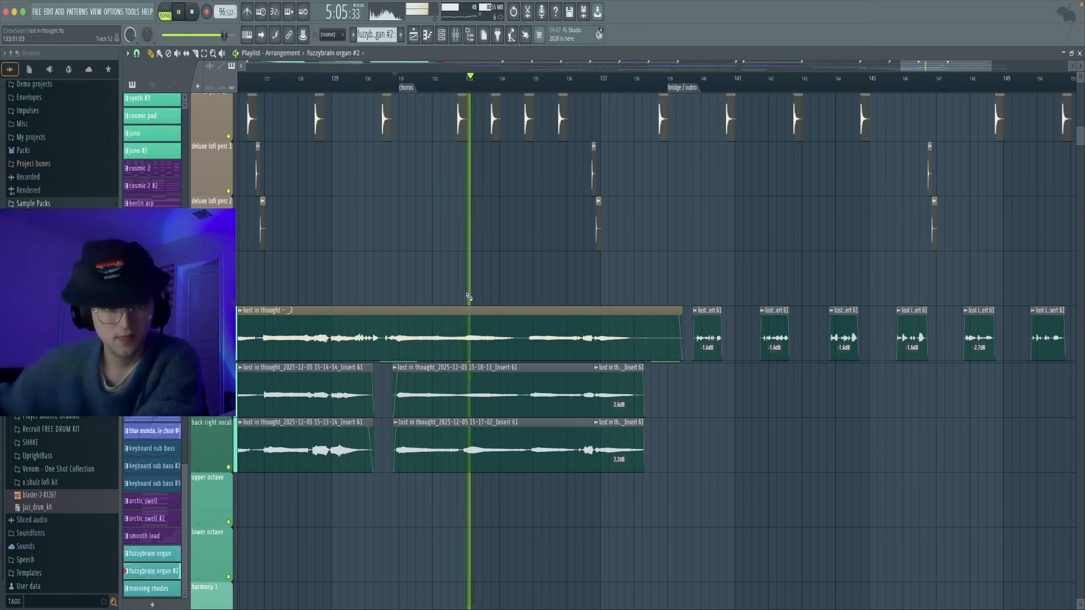
{"action": "scroll", "coordinate": [470, 292], "scroll_direction": "up", "scroll_amount": 1}
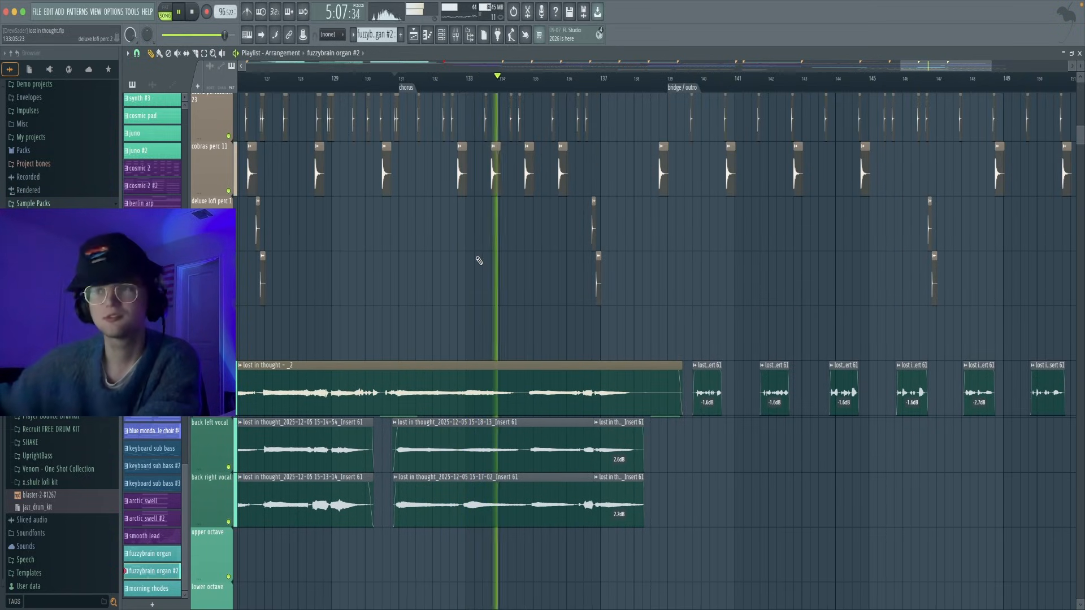
{"action": "scroll", "coordinate": [481, 259], "scroll_direction": "up", "scroll_amount": 2}
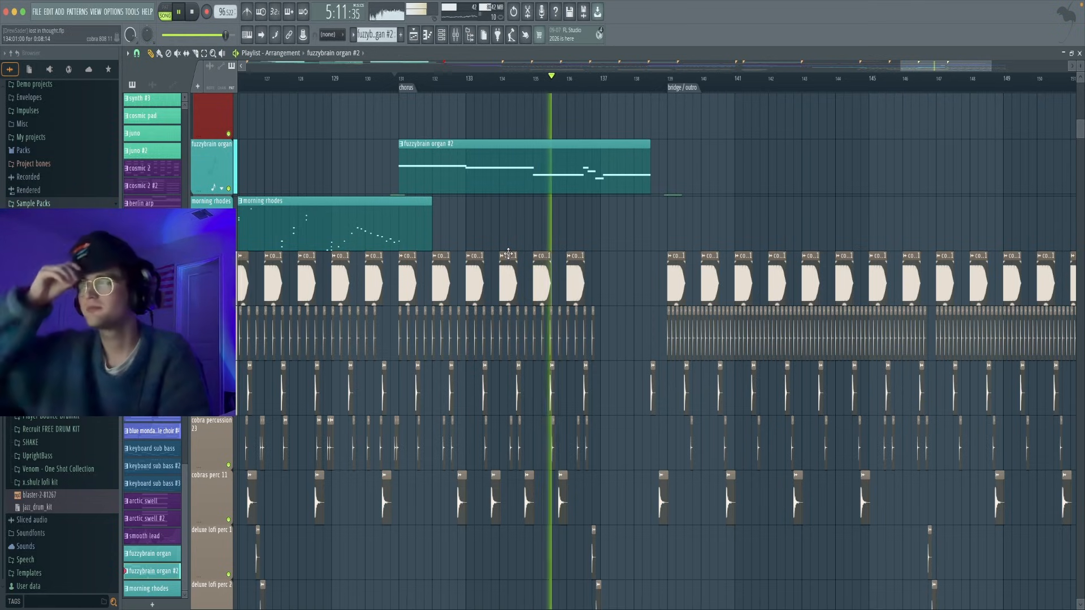
{"action": "key", "text": "space"}
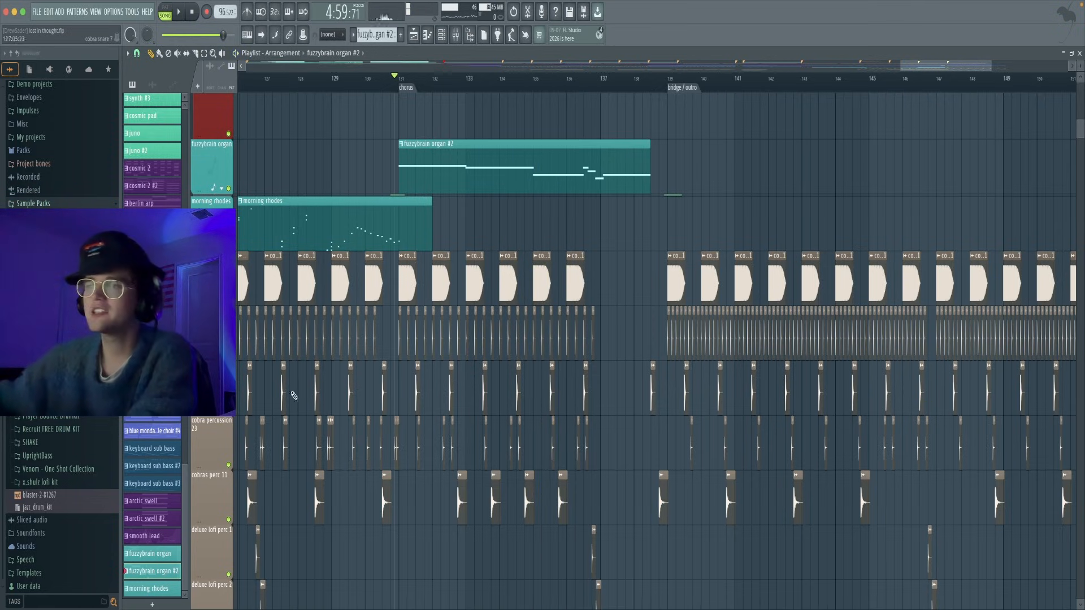
{"action": "scroll", "coordinate": [397, 400], "scroll_direction": "down", "scroll_amount": 1}
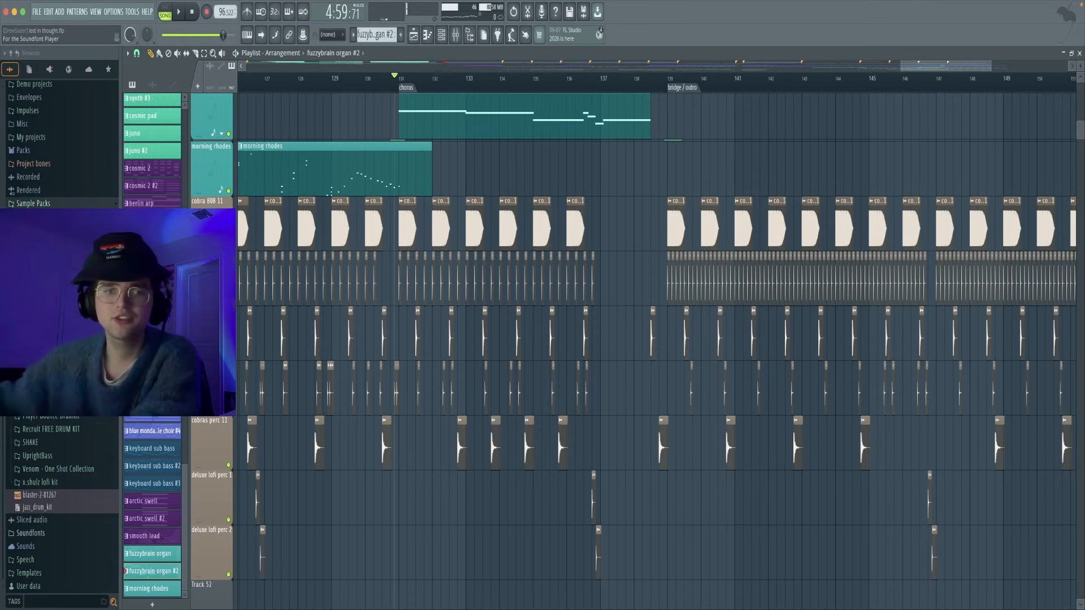
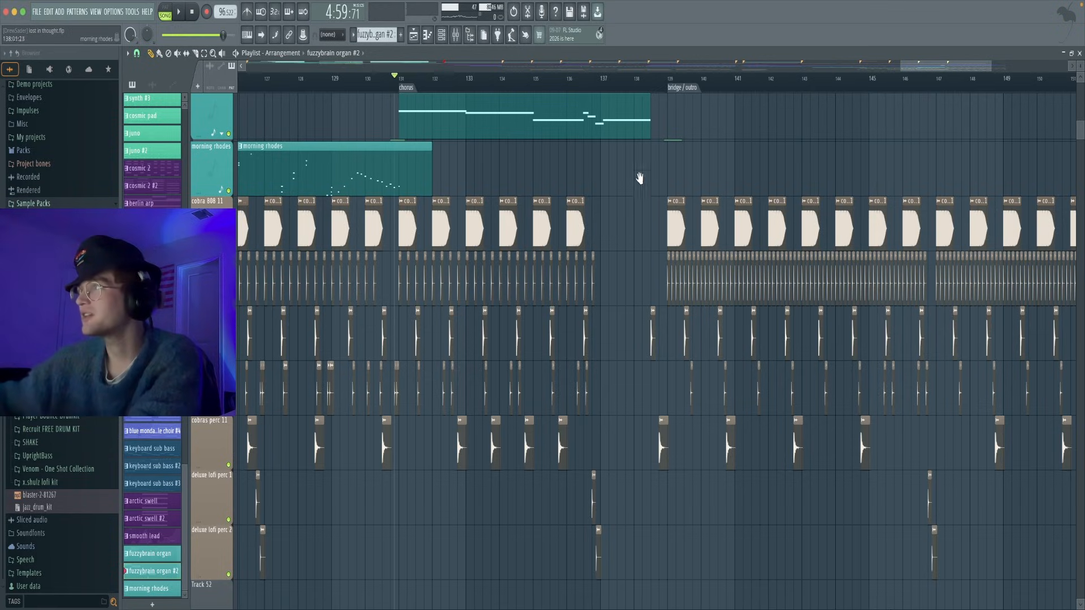
Isolate the main, back left and back right vocal tracks and play them in the chorus and from just before the pre chorus
{"action": "left_click_drag", "start_coordinate": [636, 174], "coordinate": [676, 264]}
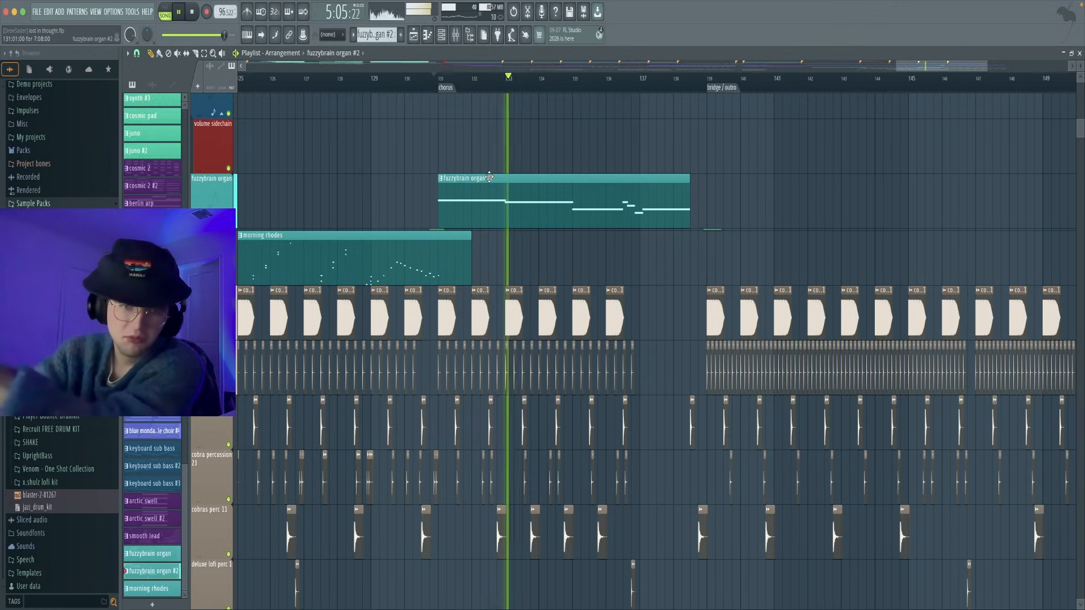
{"action": "scroll", "coordinate": [560, 137], "scroll_direction": "up", "scroll_amount": 7}
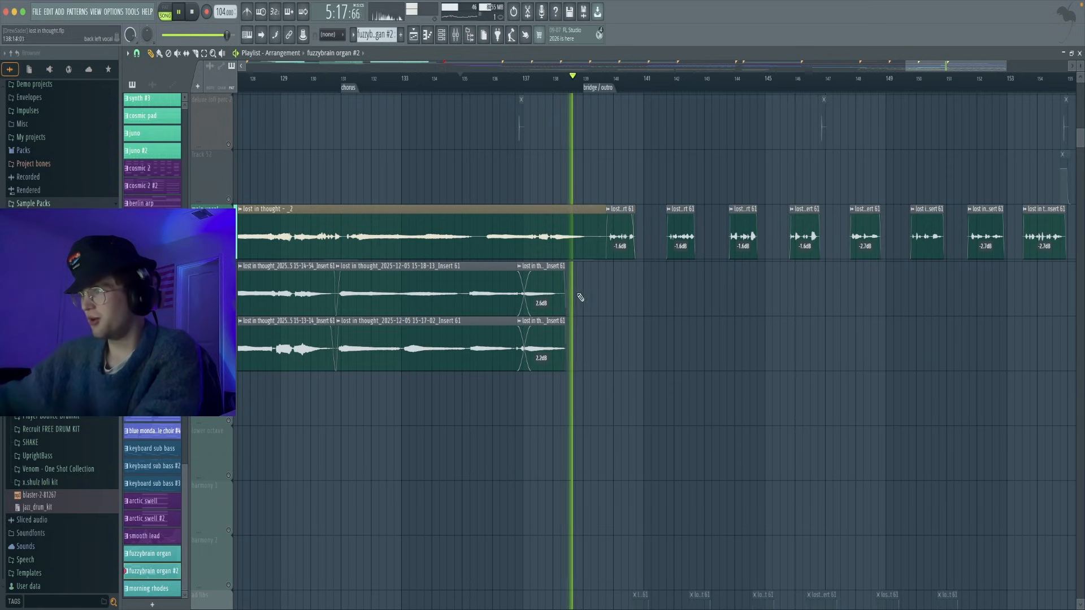
{"action": "key", "text": "space"}
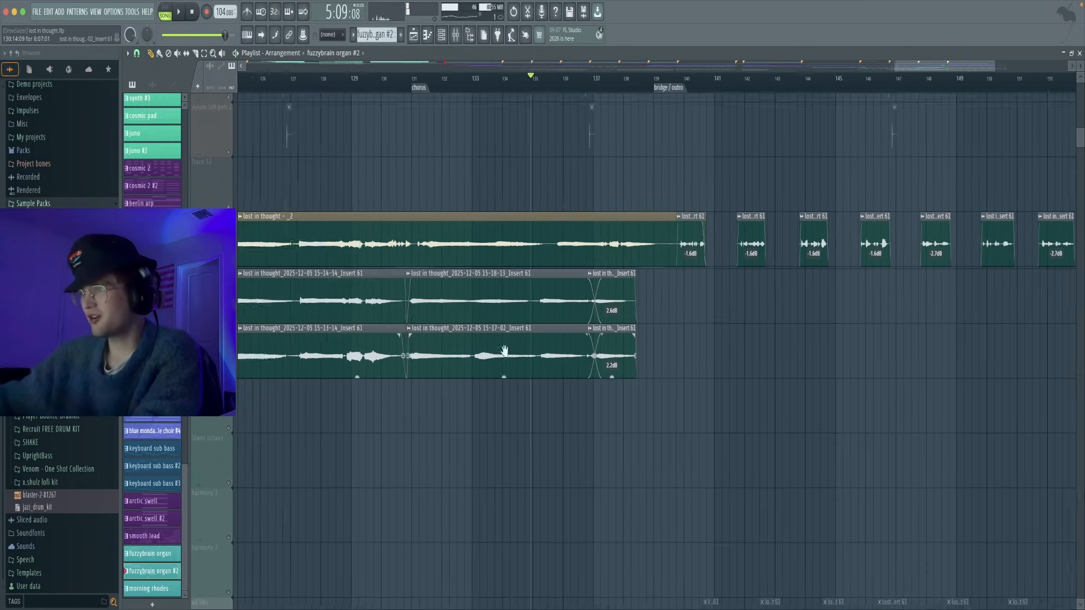
{"action": "scroll", "coordinate": [399, 205], "scroll_direction": "up", "scroll_amount": 2}
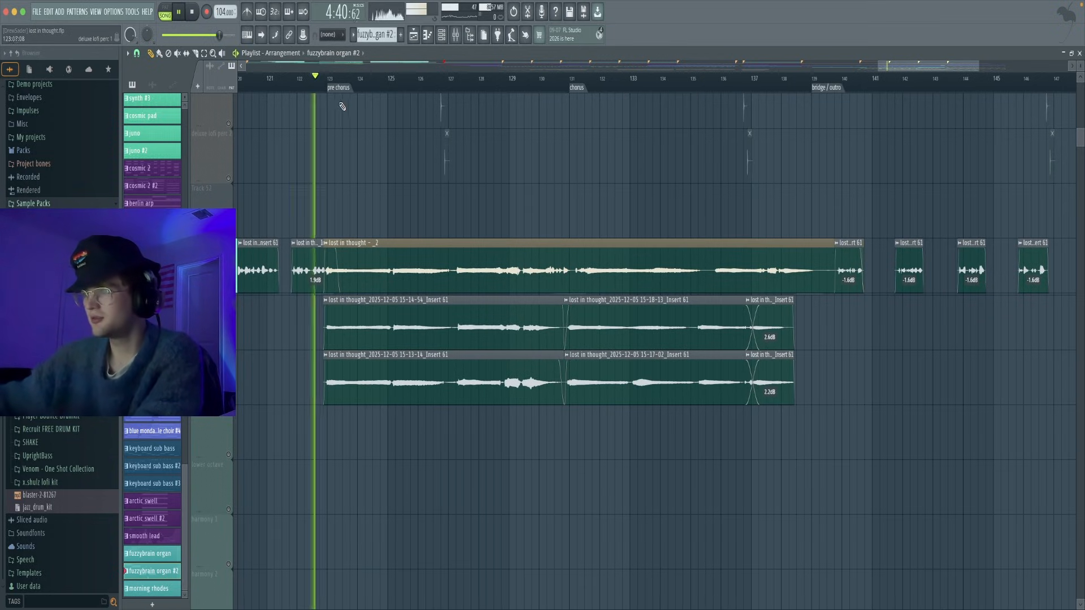
{"action": "left_click_drag", "start_coordinate": [432, 146], "coordinate": [422, 155]}
{"action": "key", "text": "space"}
{"action": "key", "text": "space"}
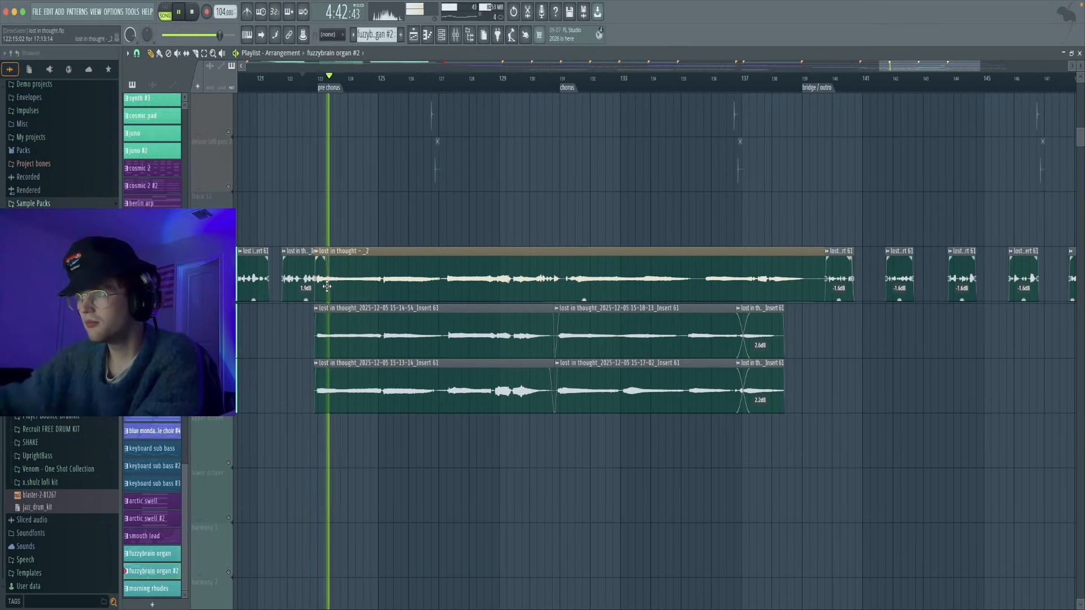
Listen to the isolated main and back vocals in the pre chorus, and move playback to about bar 134 in the chorus
{"action": "scroll", "coordinate": [327, 287], "scroll_direction": "up", "scroll_amount": 5}
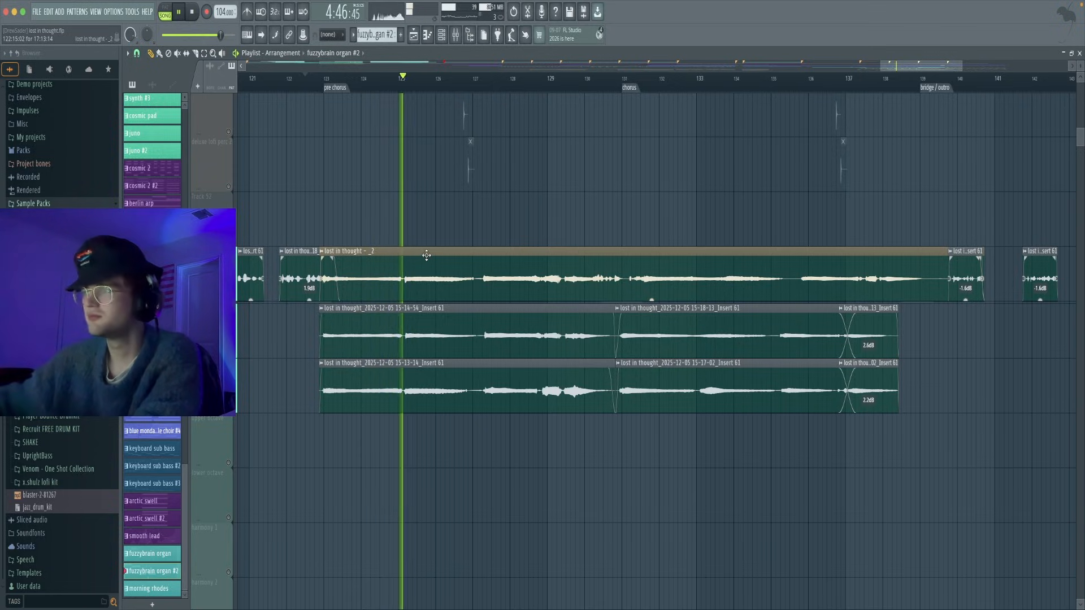
{"action": "scroll", "coordinate": [381, 266], "scroll_direction": "down", "scroll_amount": 3}
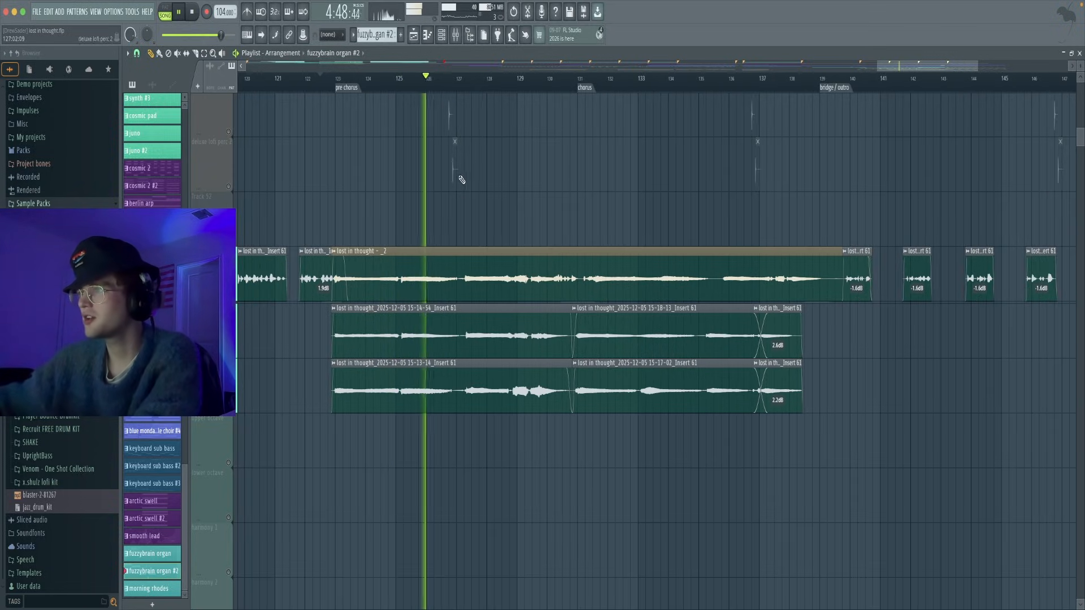
{"action": "scroll", "coordinate": [466, 236], "scroll_direction": "up", "scroll_amount": 5}
{"action": "scroll", "coordinate": [464, 250], "scroll_direction": "up", "scroll_amount": 1}
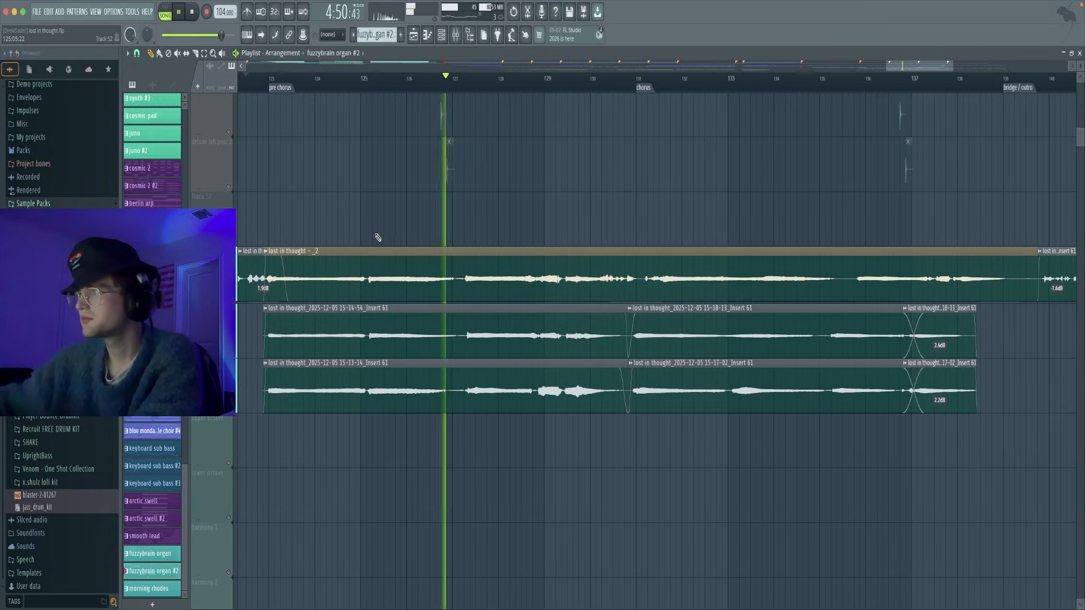
{"action": "scroll", "coordinate": [378, 236], "scroll_direction": "down", "scroll_amount": 1}
{"action": "scroll", "coordinate": [718, 178], "scroll_direction": "up", "scroll_amount": 1}
{"action": "left_click", "coordinate": [703, 78]}
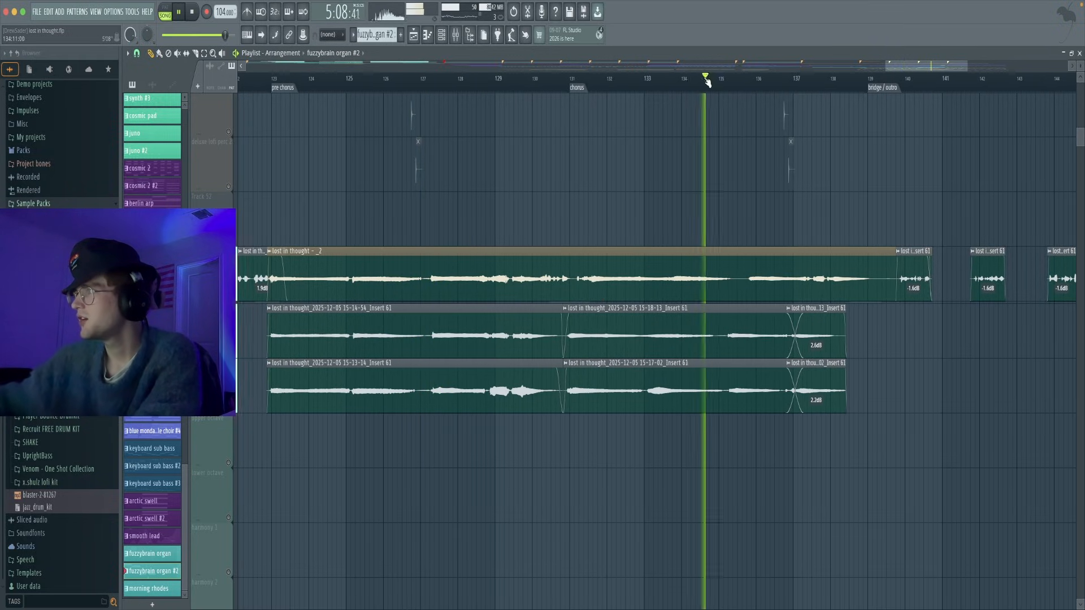
Listen to the isolated main and back vocals in the chorus up to about bar 135 and stop playback
{"action": "left_click_drag", "start_coordinate": [757, 248], "coordinate": [621, 266]}
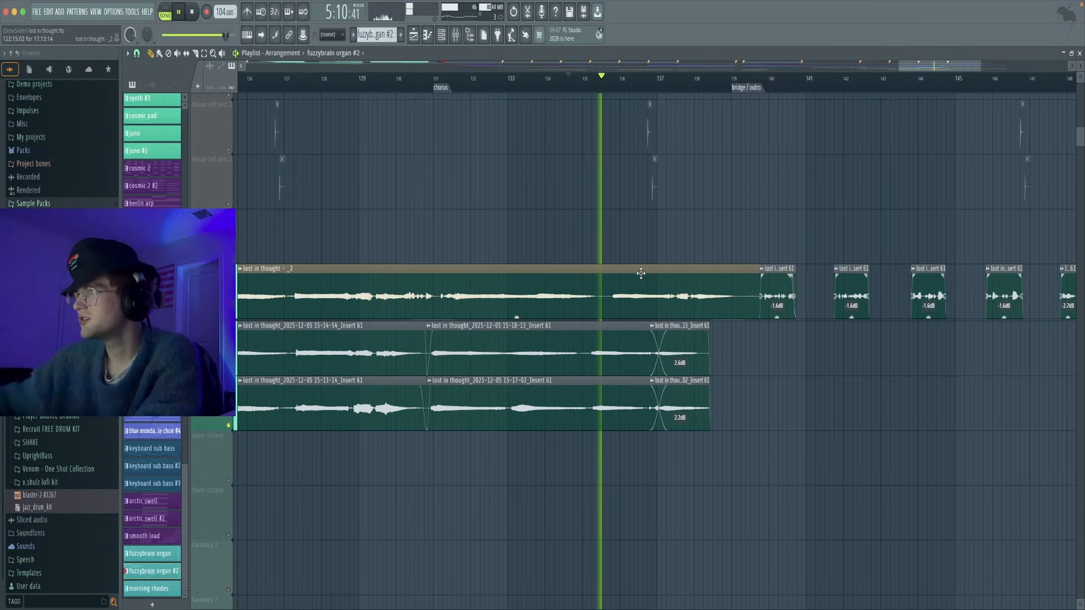
{"action": "scroll", "coordinate": [591, 237], "scroll_direction": "down", "scroll_amount": 2}
{"action": "scroll", "coordinate": [540, 223], "scroll_direction": "up", "scroll_amount": 8}
{"action": "key", "text": "space"}
Look over the choir, piano, drum and vocal clips around the chorus, and isolate the ad libs track near the limerence section
{"action": "left_click_drag", "start_coordinate": [511, 228], "coordinate": [600, 276]}
{"action": "scroll", "coordinate": [600, 275], "scroll_direction": "up", "scroll_amount": 10}
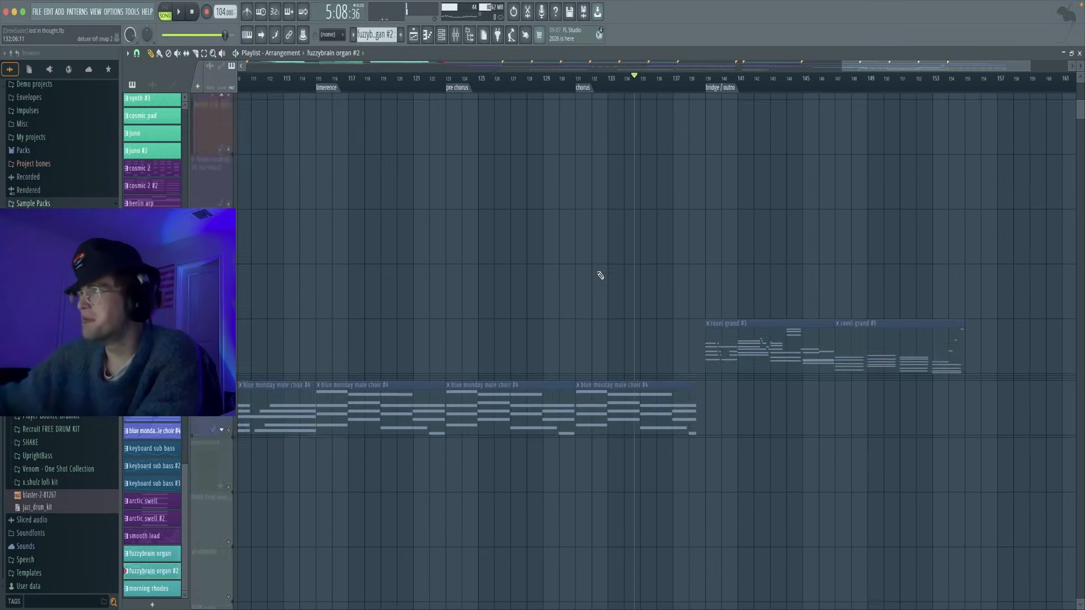
{"action": "scroll", "coordinate": [586, 276], "scroll_direction": "down", "scroll_amount": 15}
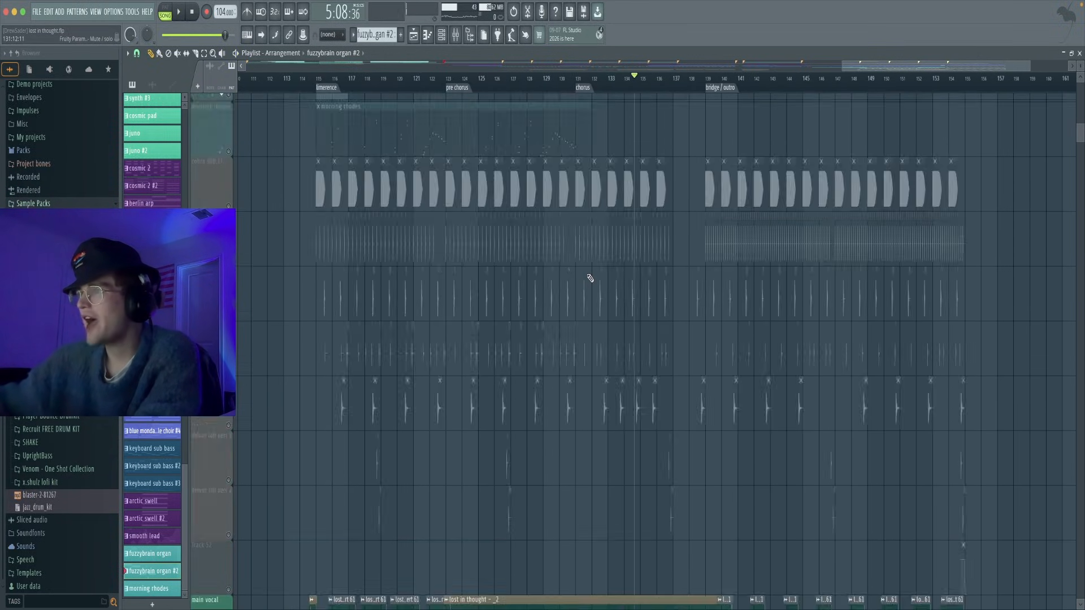
{"action": "scroll", "coordinate": [358, 273], "scroll_direction": "up", "scroll_amount": 2}
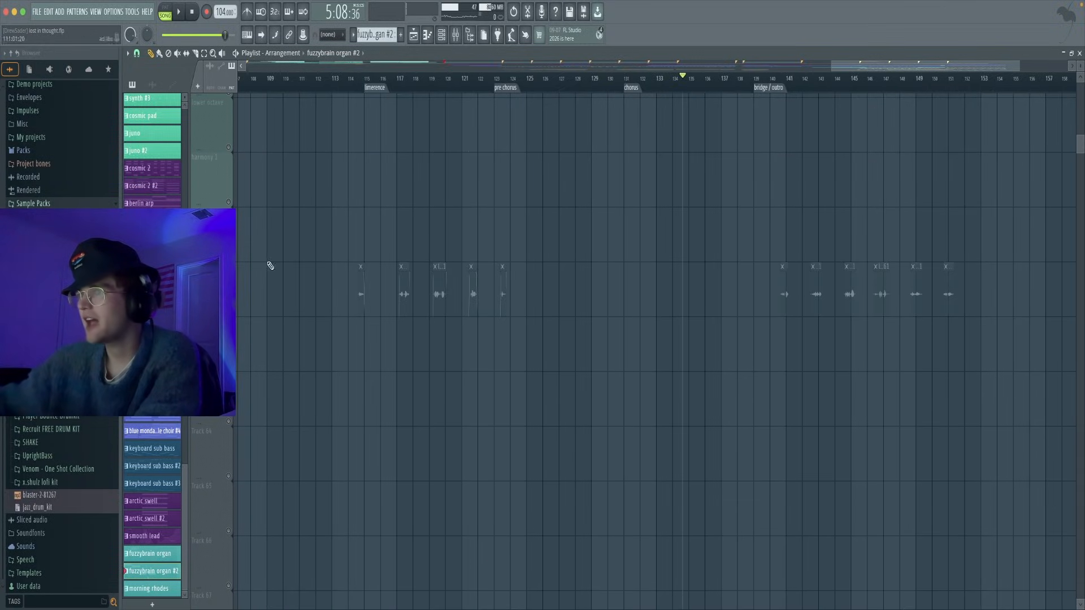
{"action": "scroll", "coordinate": [337, 201], "scroll_direction": "up", "scroll_amount": 3}
{"action": "scroll", "coordinate": [333, 90], "scroll_direction": "up", "scroll_amount": 2}
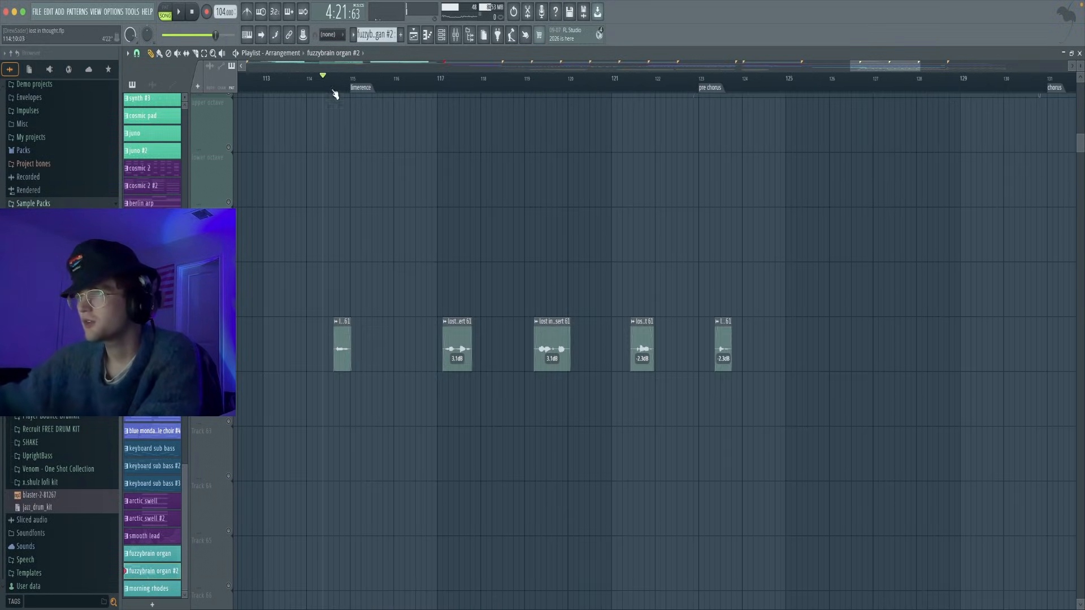
Turn all tracks back on, play from just before the limerence section, and stop playback
{"action": "right_click", "coordinate": [229, 367]}
{"action": "left_click_drag", "start_coordinate": [310, 287], "coordinate": [458, 329]}
{"action": "left_click", "coordinate": [411, 77]}
{"action": "key", "text": "space"}
{"action": "left_click_drag", "start_coordinate": [511, 190], "coordinate": [492, 218]}
{"action": "left_click_drag", "start_coordinate": [534, 257], "coordinate": [520, 238]}
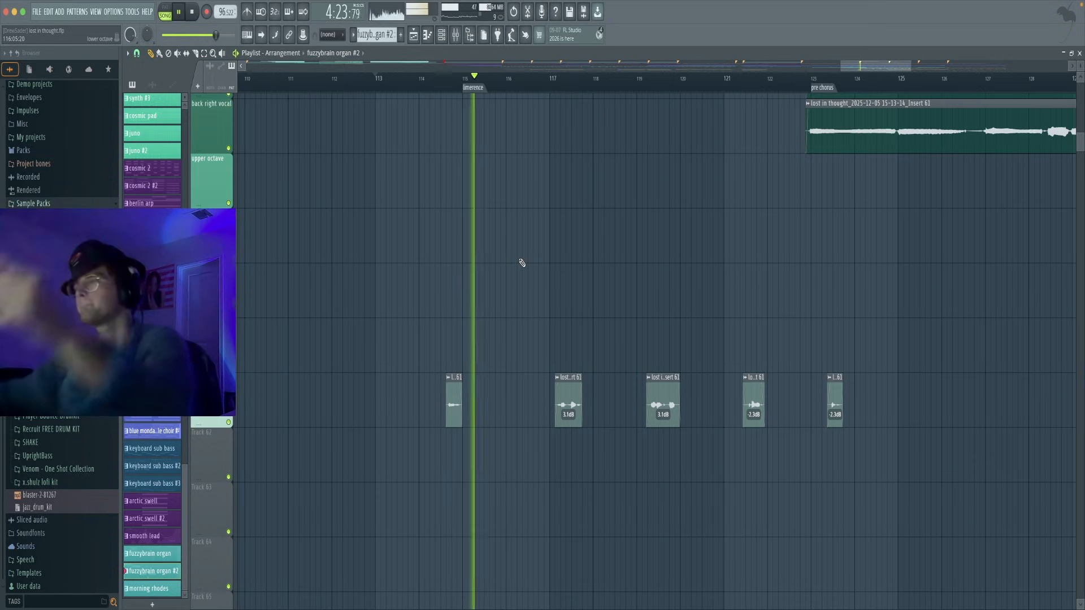
{"action": "key", "text": "space"}
{"action": "left_click_drag", "start_coordinate": [480, 191], "coordinate": [447, 184]}
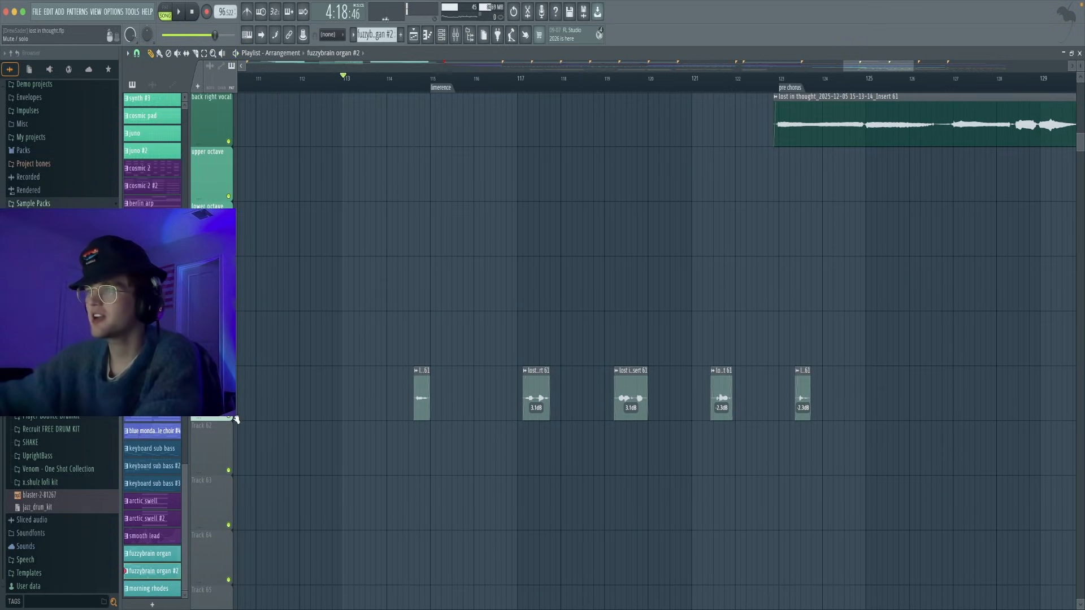
Isolate the ad libs track, play it through the limerence section and in the bridge / outro, and stop playback
{"action": "scroll", "coordinate": [272, 400], "scroll_direction": "up", "scroll_amount": 8}
{"action": "scroll", "coordinate": [250, 334], "scroll_direction": "up", "scroll_amount": 5}
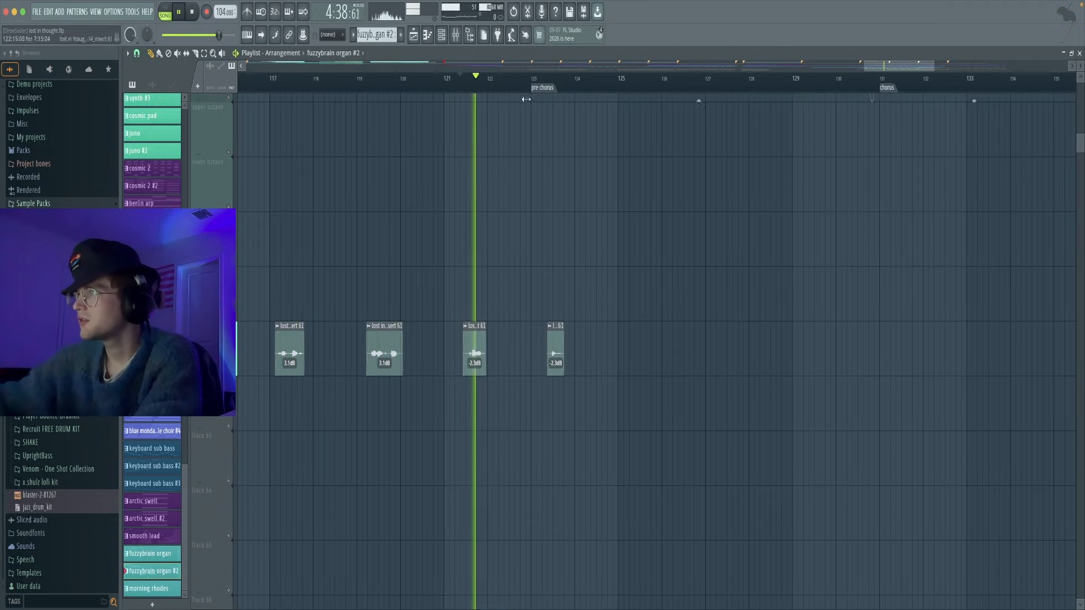
{"action": "scroll", "coordinate": [362, 427], "scroll_direction": "down", "scroll_amount": 5}
{"action": "scroll", "coordinate": [780, 243], "scroll_direction": "up", "scroll_amount": 4}
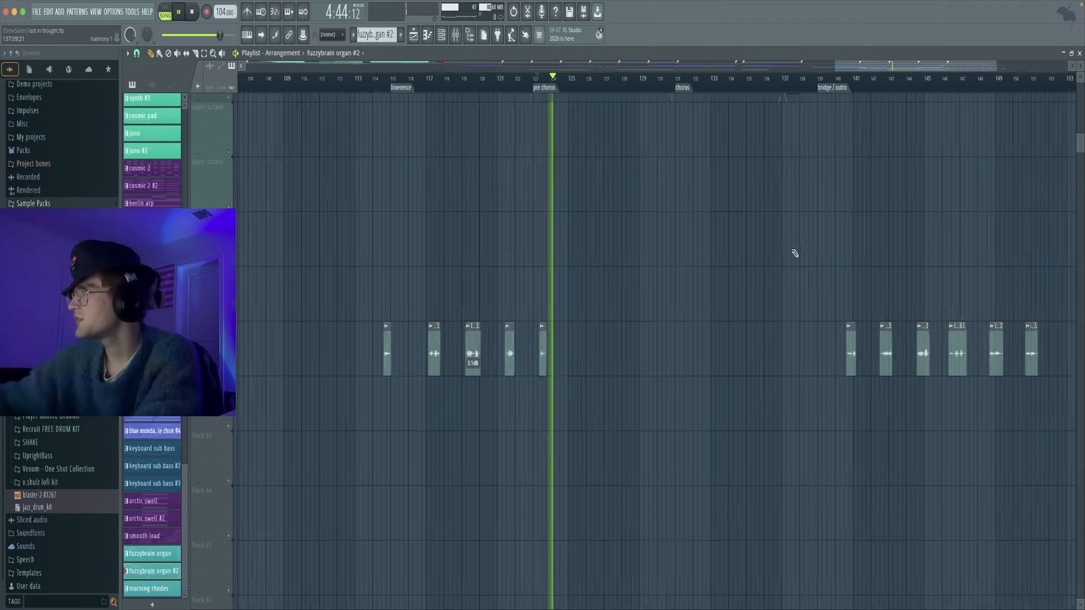
{"action": "scroll", "coordinate": [639, 244], "scroll_direction": "up", "scroll_amount": 4}
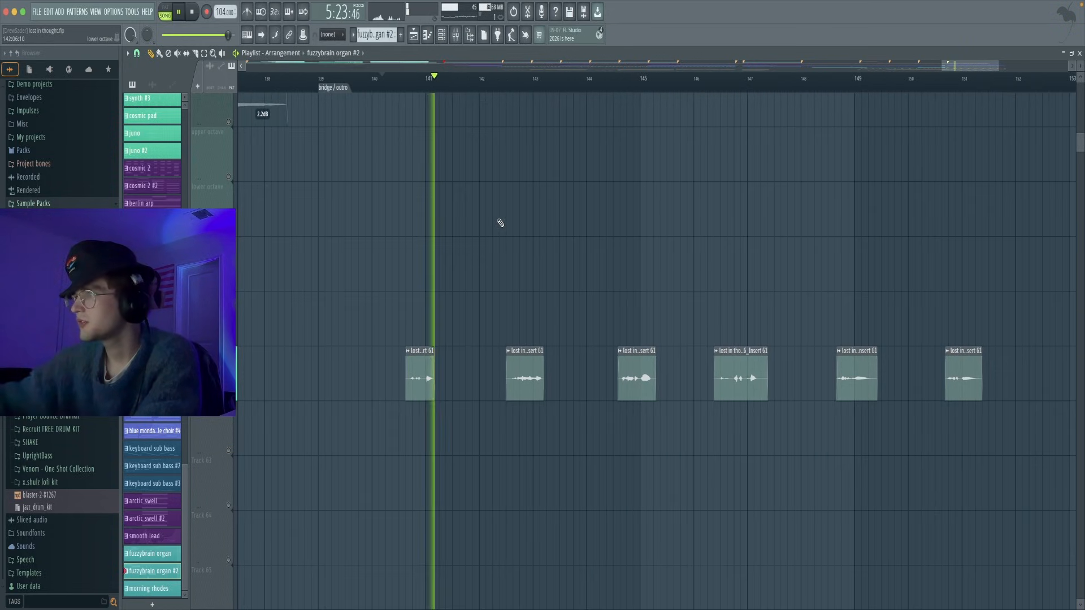
{"action": "scroll", "coordinate": [499, 223], "scroll_direction": "up", "scroll_amount": 5}
{"action": "key", "text": "space"}
Unmute the main vocal track alongside the ad libs for the bridge / outro
{"action": "scroll", "coordinate": [305, 277], "scroll_direction": "up", "scroll_amount": 3}
{"action": "scroll", "coordinate": [310, 277], "scroll_direction": "down", "scroll_amount": 10}
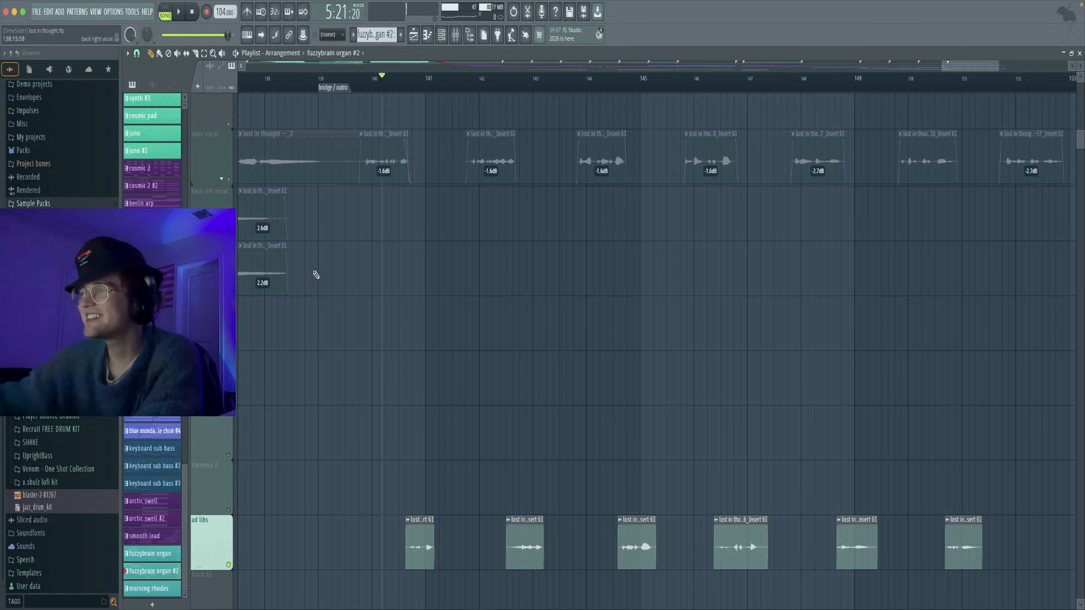
{"action": "scroll", "coordinate": [300, 265], "scroll_direction": "up", "scroll_amount": 1}
{"action": "left_click", "coordinate": [228, 229]}
{"action": "left_click_drag", "start_coordinate": [358, 107], "coordinate": [359, 151]}
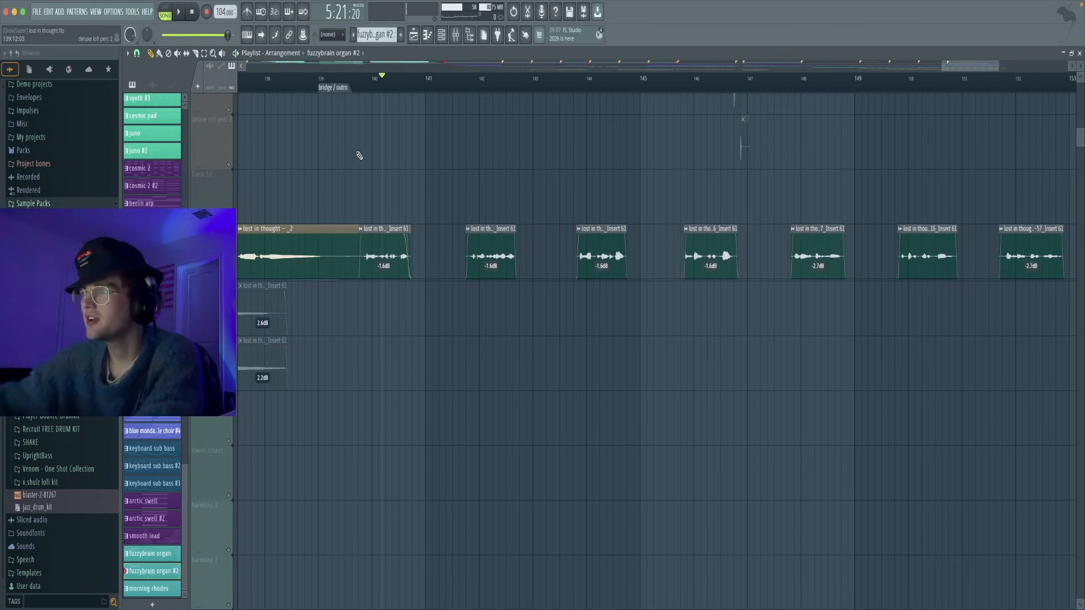
Find the ravel grand track above the drums, unmute it, and start playback from the bridge / outro
{"action": "left_click_drag", "start_coordinate": [436, 209], "coordinate": [514, 380]}
{"action": "scroll", "coordinate": [517, 370], "scroll_direction": "down", "scroll_amount": 2}
{"action": "scroll", "coordinate": [517, 370], "scroll_direction": "down", "scroll_amount": 2}
{"action": "scroll", "coordinate": [518, 327], "scroll_direction": "up", "scroll_amount": 5}
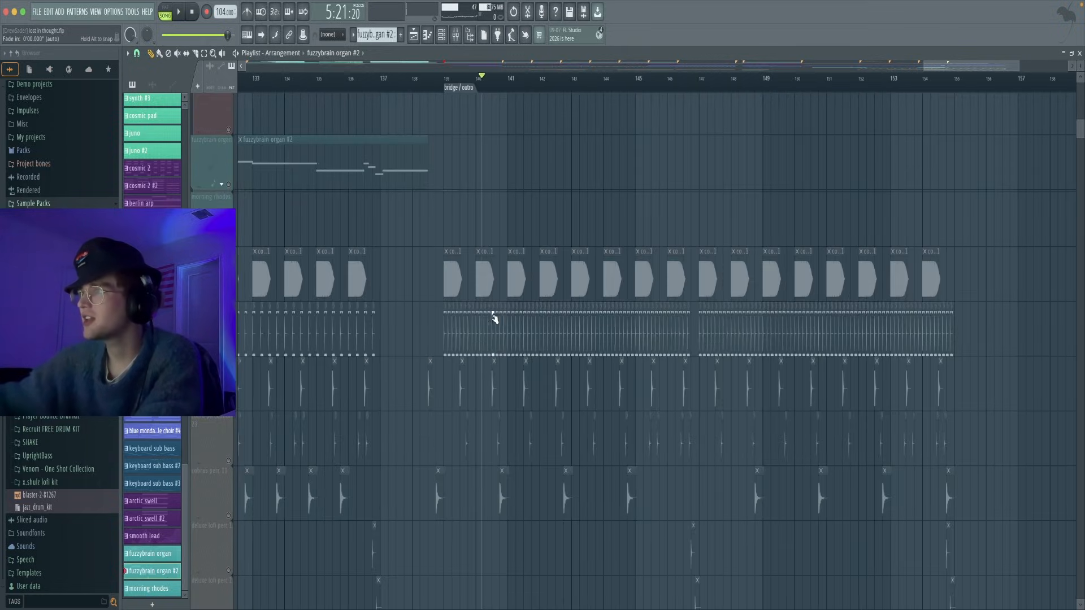
{"action": "scroll", "coordinate": [493, 318], "scroll_direction": "up", "scroll_amount": 12}
{"action": "scroll", "coordinate": [496, 321], "scroll_direction": "up", "scroll_amount": 1}
{"action": "left_click", "coordinate": [229, 448]}
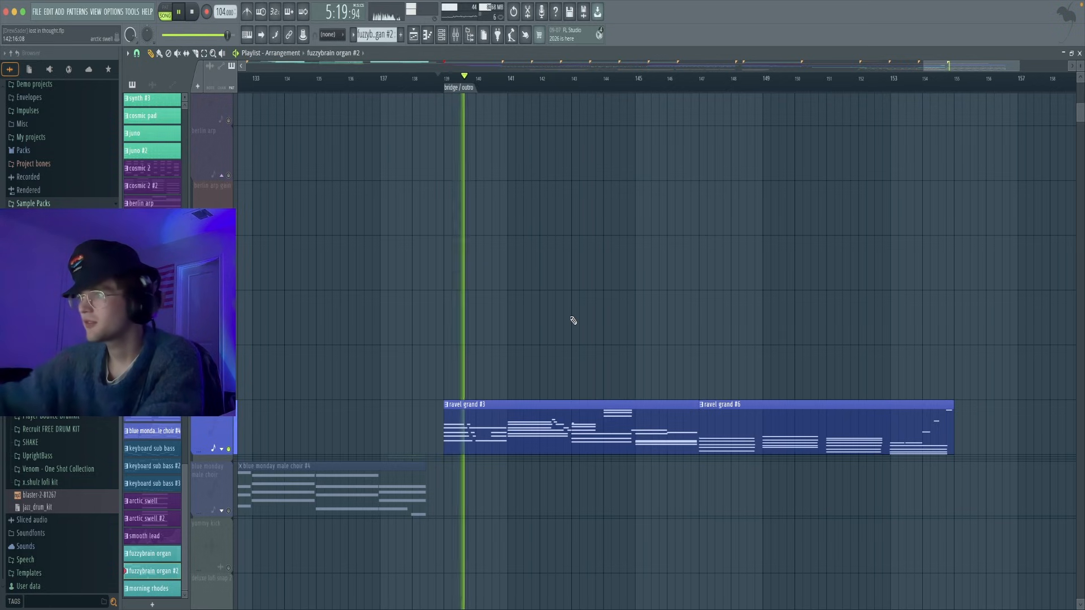
Listen to the ravel grand, main vocal and ad libs in the bridge / outro while examining their clips and the muted drum clips
{"action": "scroll", "coordinate": [608, 351], "scroll_direction": "down", "scroll_amount": 6}
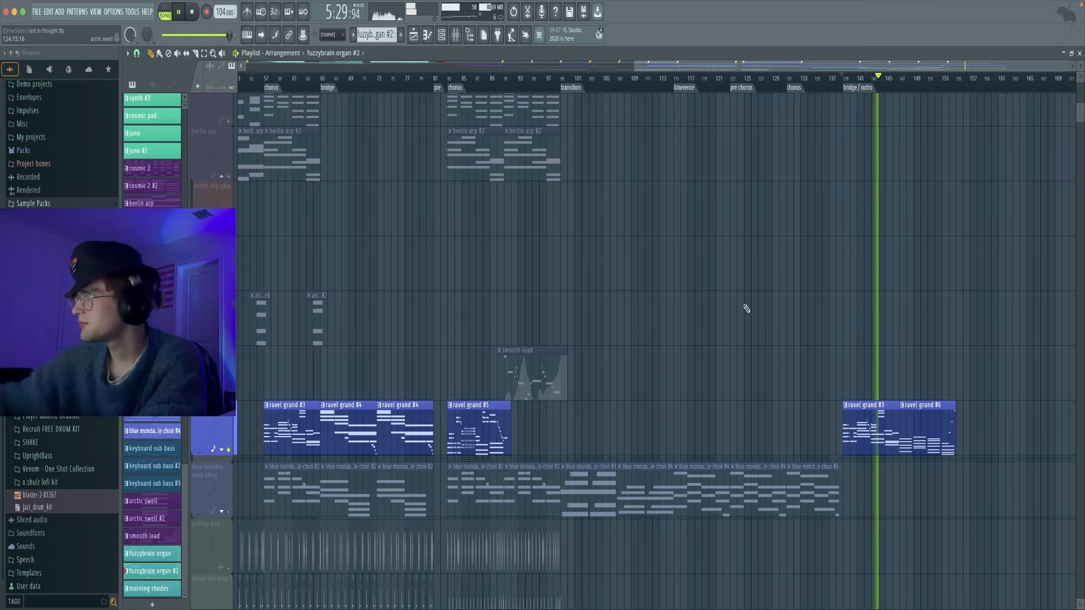
{"action": "left_click_drag", "start_coordinate": [745, 306], "coordinate": [463, 311]}
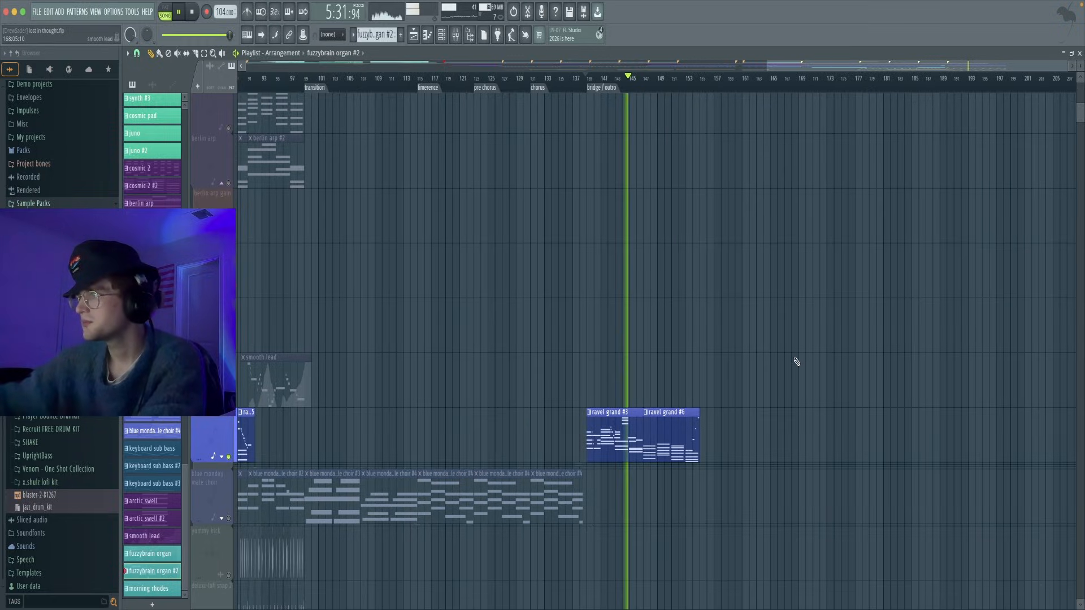
{"action": "scroll", "coordinate": [789, 367], "scroll_direction": "up", "scroll_amount": 5}
{"action": "scroll", "coordinate": [921, 388], "scroll_direction": "up", "scroll_amount": 6}
{"action": "left_click_drag", "start_coordinate": [903, 361], "coordinate": [666, 293]}
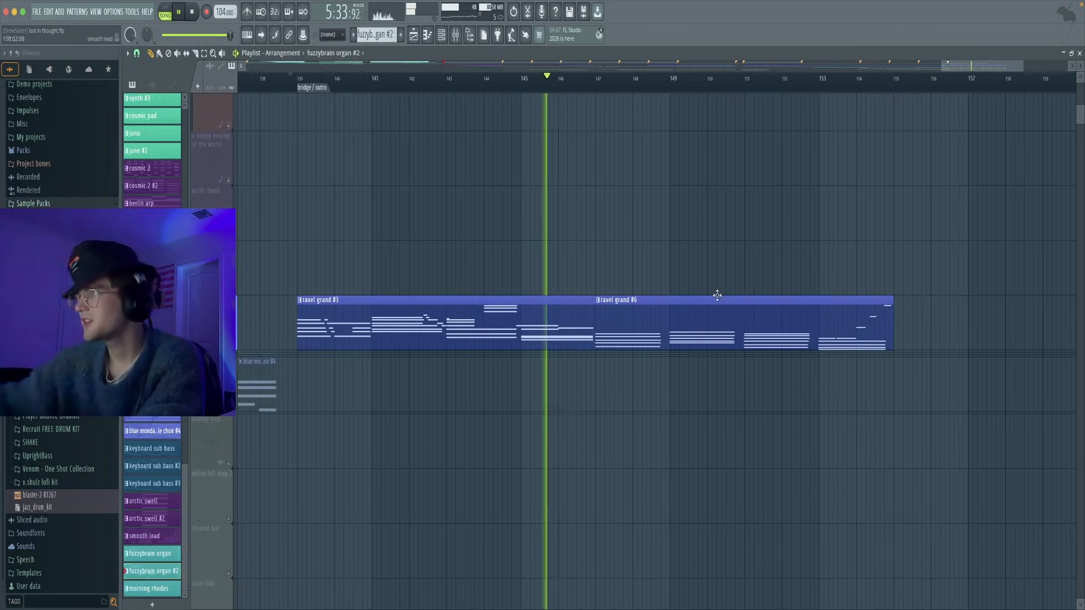
{"action": "scroll", "coordinate": [748, 290], "scroll_direction": "up", "scroll_amount": 1}
{"action": "left_click_drag", "start_coordinate": [636, 252], "coordinate": [690, 245]}
{"action": "scroll", "coordinate": [637, 250], "scroll_direction": "down", "scroll_amount": 2}
{"action": "left_click_drag", "start_coordinate": [632, 322], "coordinate": [632, 267]}
{"action": "left_click_drag", "start_coordinate": [774, 439], "coordinate": [766, 377]}
{"action": "scroll", "coordinate": [767, 376], "scroll_direction": "down", "scroll_amount": 5}
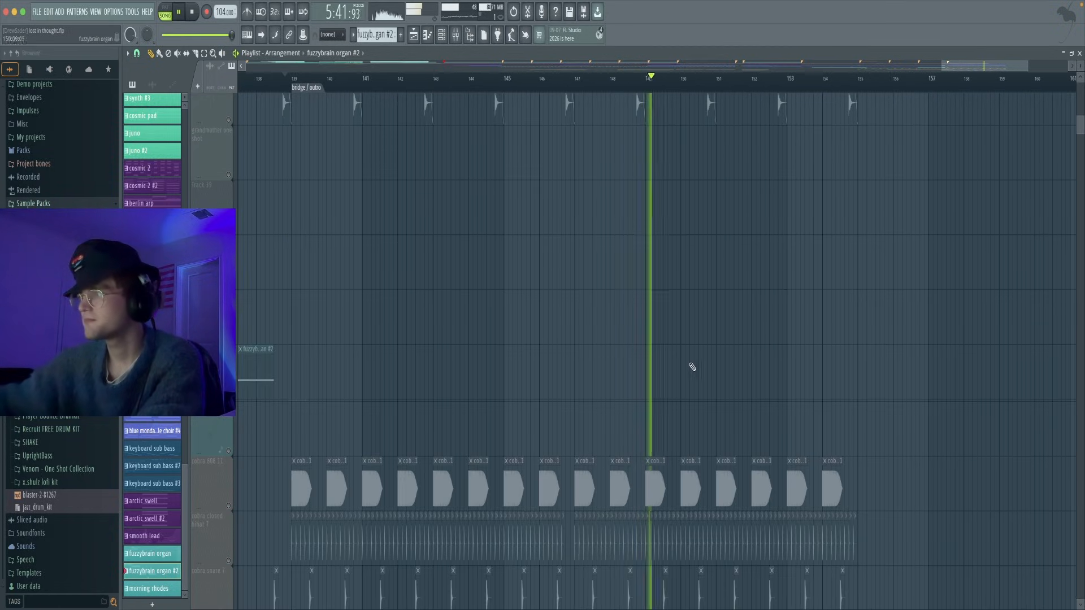
{"action": "scroll", "coordinate": [266, 363], "scroll_direction": "up", "scroll_amount": 5}
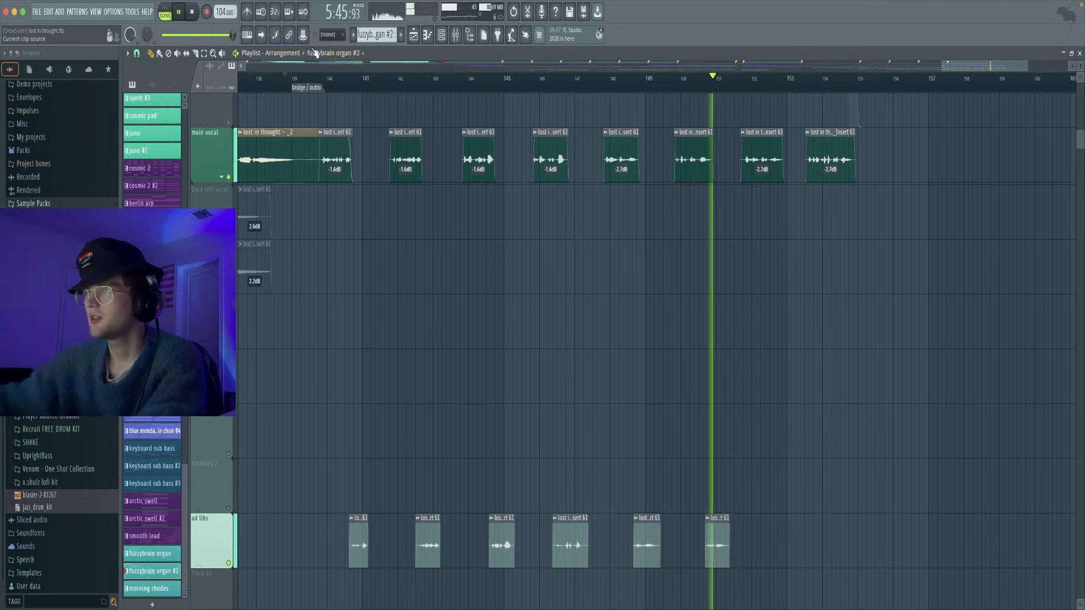
Replay the ravel grand, main vocal and ad libs from the start of the bridge / outro
{"action": "left_click", "coordinate": [312, 78]}
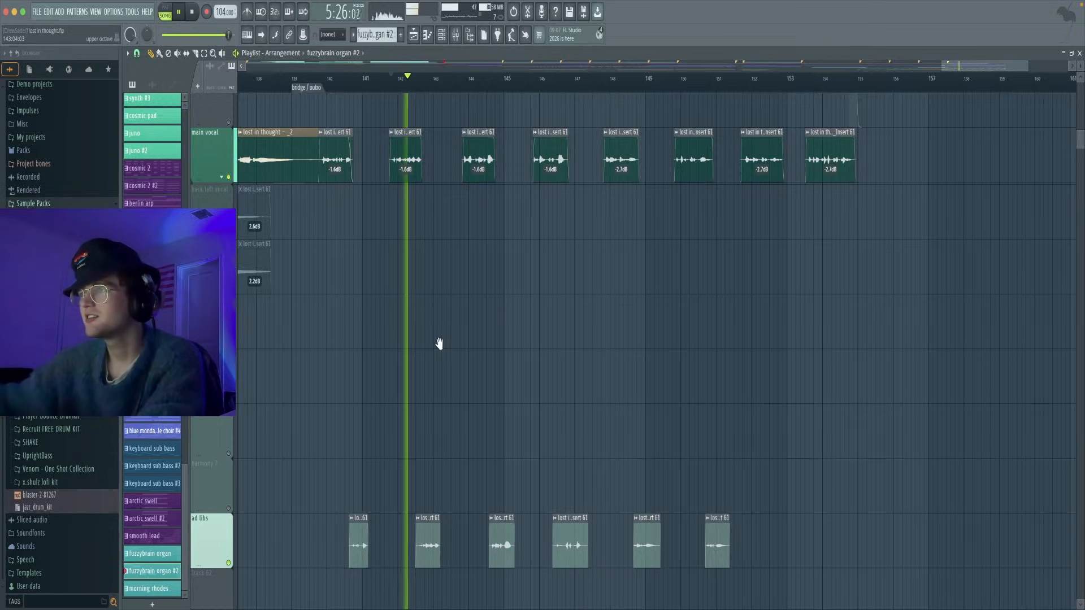
{"action": "left_click_drag", "start_coordinate": [440, 344], "coordinate": [408, 355]}
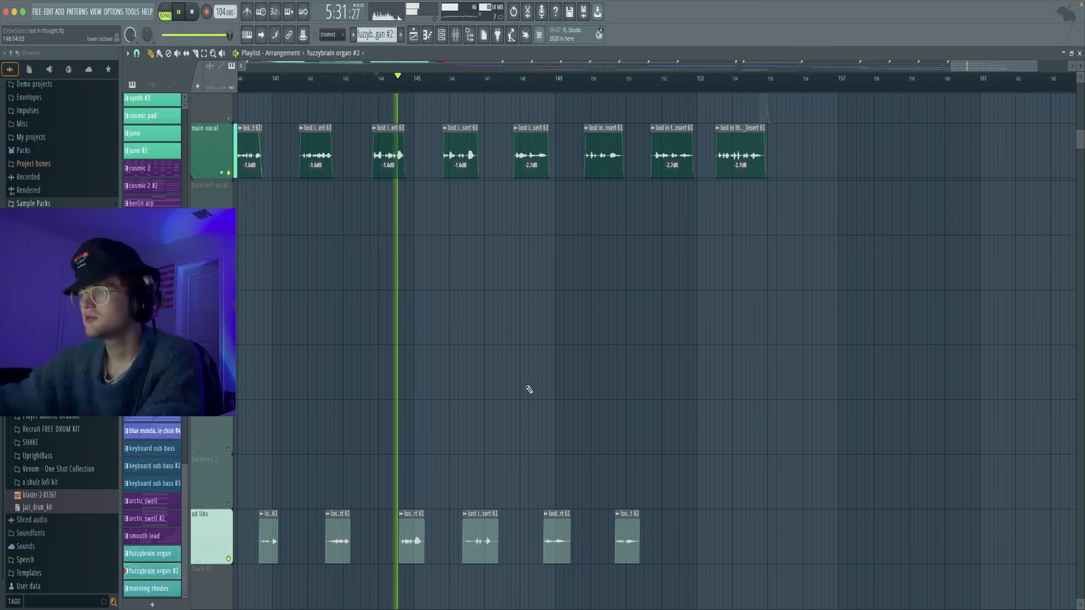
{"action": "left_click_drag", "start_coordinate": [530, 385], "coordinate": [484, 388]}
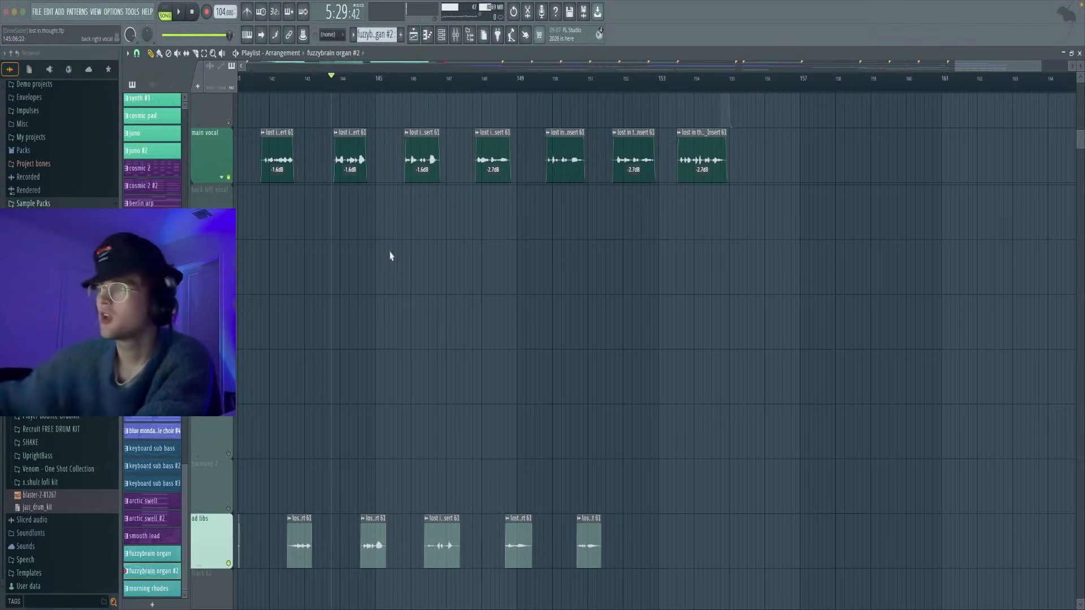
Resume playback of the vocals and piano within the bridge / outro and follow it to about bar 153
{"action": "mouse_move", "coordinate": [406, 257]}
{"action": "left_mouse_down"}
{"action": "mouse_move", "coordinate": [460, 252]}
{"action": "mouse_move", "coordinate": [464, 262]}
{"action": "mouse_move", "coordinate": [397, 271]}
{"action": "left_mouse_up"}
{"action": "left_click_drag", "start_coordinate": [497, 294], "coordinate": [409, 295]}
{"action": "left_click", "coordinate": [361, 79]}
{"action": "left_click_drag", "start_coordinate": [405, 170], "coordinate": [407, 120]}
{"action": "left_click", "coordinate": [404, 82]}
{"action": "left_click_drag", "start_coordinate": [447, 156], "coordinate": [423, 145]}
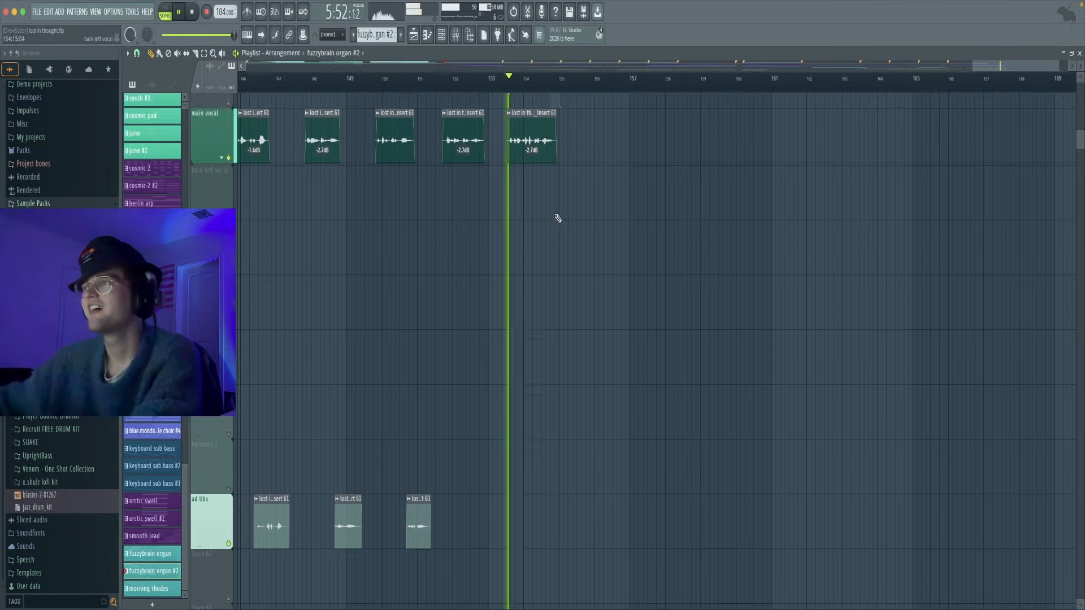
Replay the end of the bridge / outro from about bar 153, open the ravel grand #6 clip's notes, and stop playback
{"action": "scroll", "coordinate": [558, 218], "scroll_direction": "up", "scroll_amount": 5}
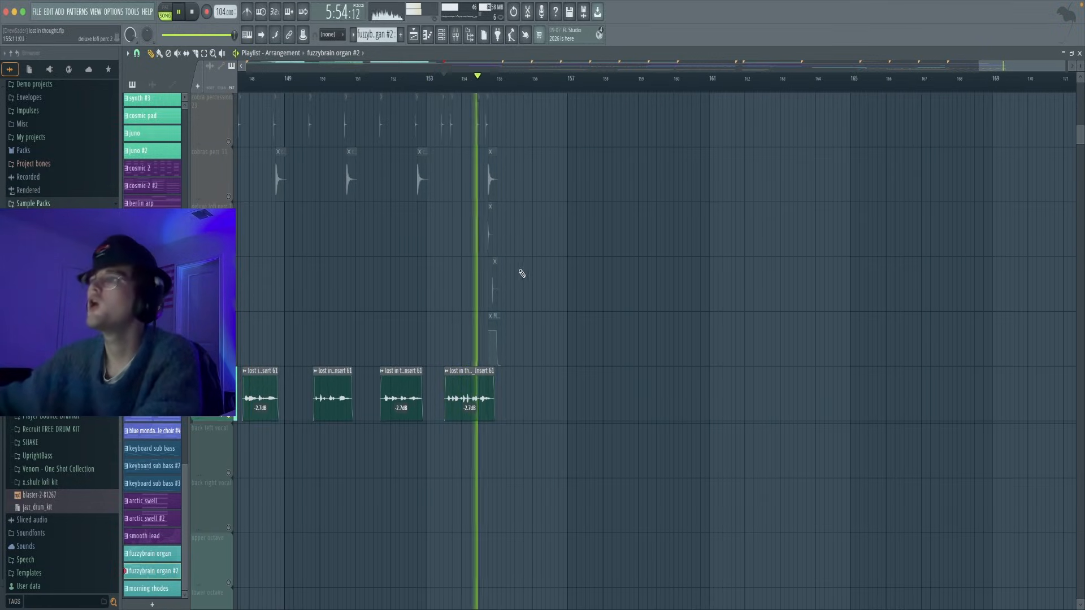
{"action": "scroll", "coordinate": [523, 274], "scroll_direction": "up", "scroll_amount": 10}
{"action": "scroll", "coordinate": [523, 274], "scroll_direction": "left", "scroll_amount": 3}
{"action": "key", "text": "space"}
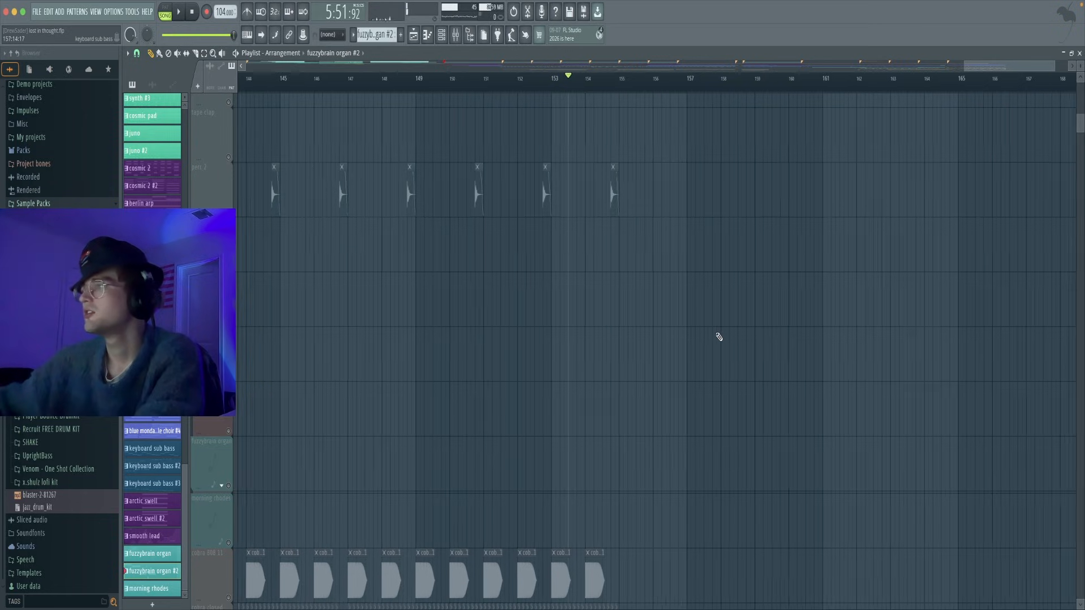
{"action": "scroll", "coordinate": [669, 301], "scroll_direction": "up", "scroll_amount": 7}
{"action": "scroll", "coordinate": [643, 235], "scroll_direction": "up", "scroll_amount": 3}
{"action": "key", "text": "space"}
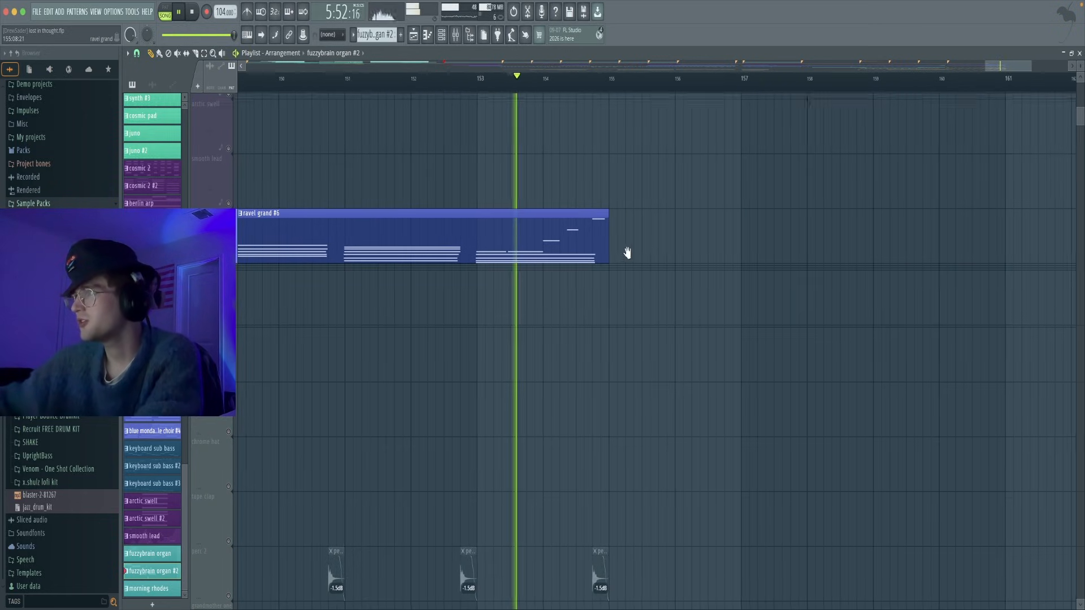
{"action": "double_click", "coordinate": [513, 249]}
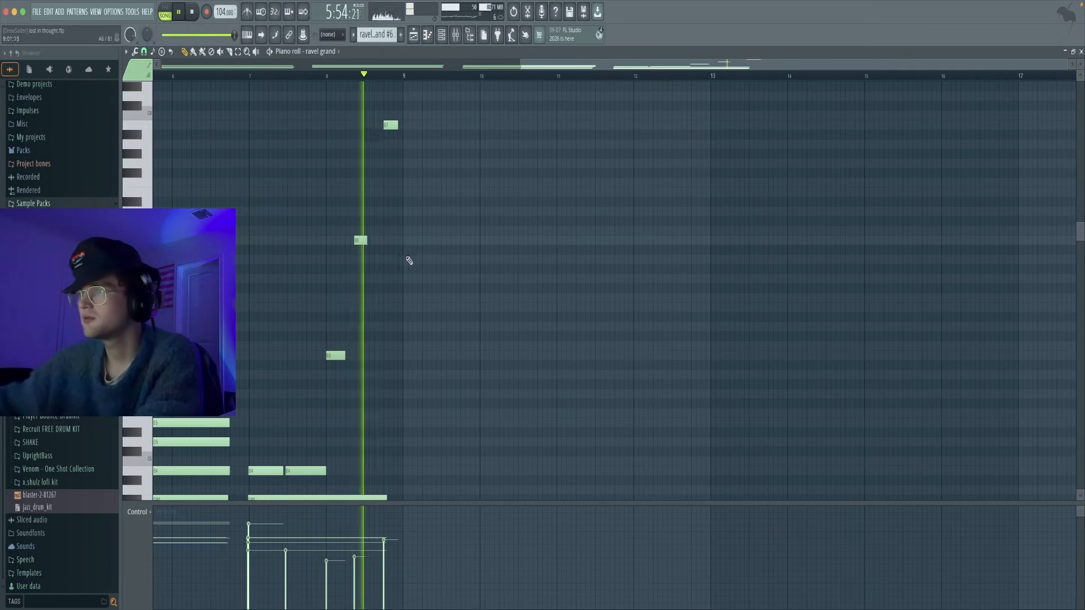
{"action": "key", "text": "space"}
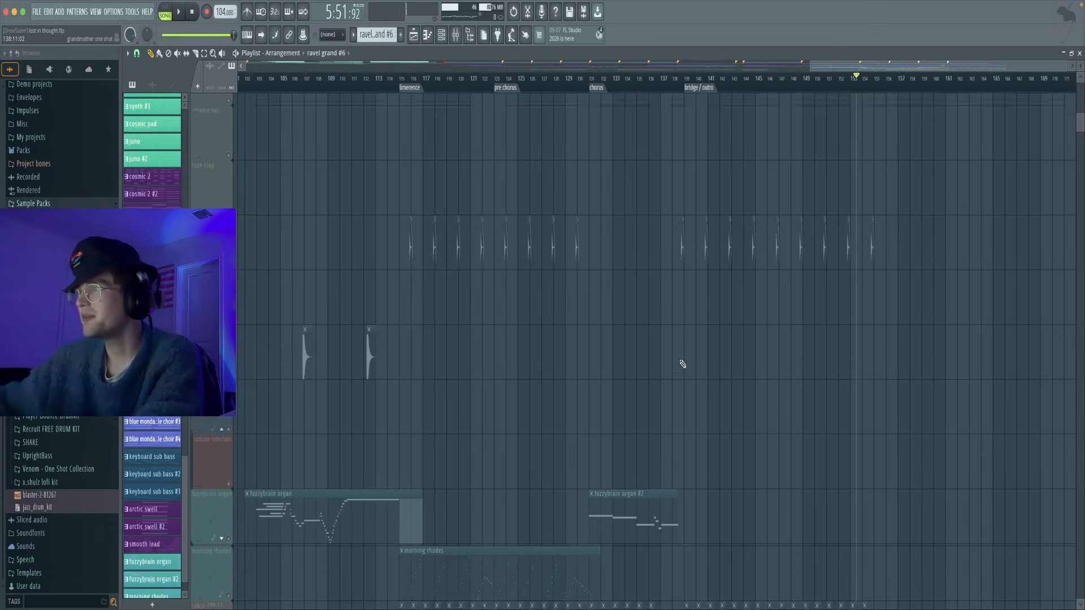
Turn all tracks back on, play from about bar 120 in the limerence section, look over the clips, and stop playback
{"action": "right_click", "coordinate": [228, 208]}
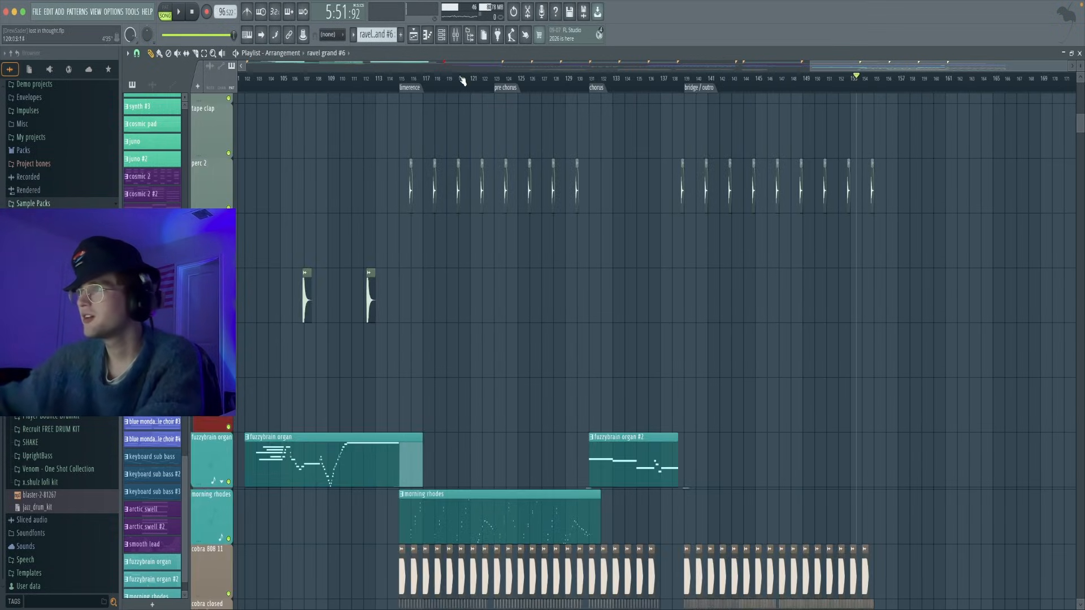
{"action": "left_click", "coordinate": [461, 80]}
{"action": "key", "text": "space"}
{"action": "scroll", "coordinate": [516, 308], "scroll_direction": "down", "scroll_amount": 4}
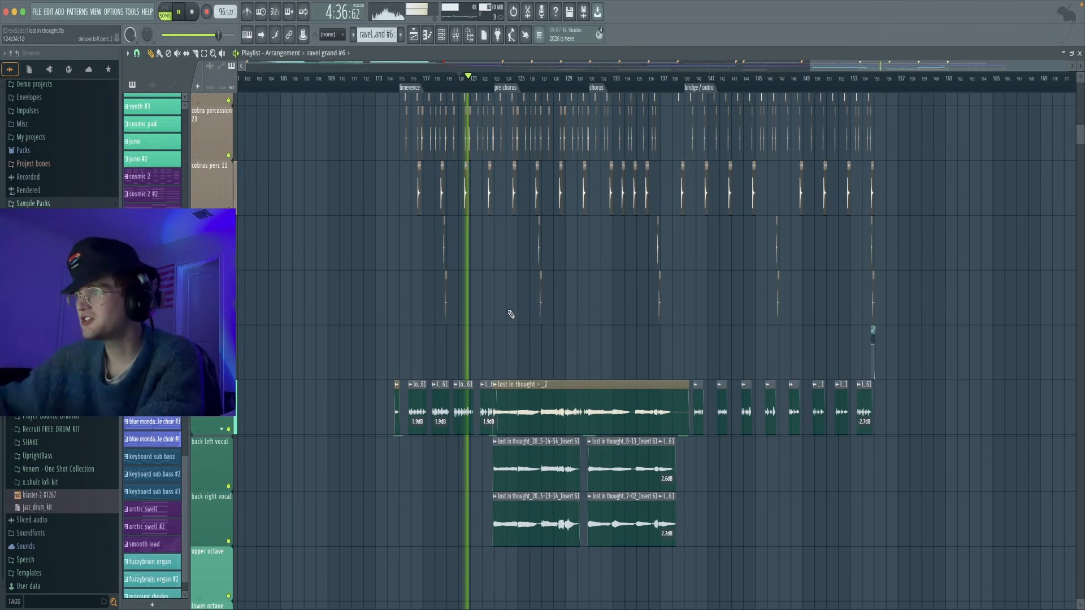
{"action": "scroll", "coordinate": [511, 302], "scroll_direction": "up", "scroll_amount": 6}
{"action": "scroll", "coordinate": [497, 305], "scroll_direction": "up", "scroll_amount": 4}
{"action": "scroll", "coordinate": [488, 289], "scroll_direction": "down", "scroll_amount": 3}
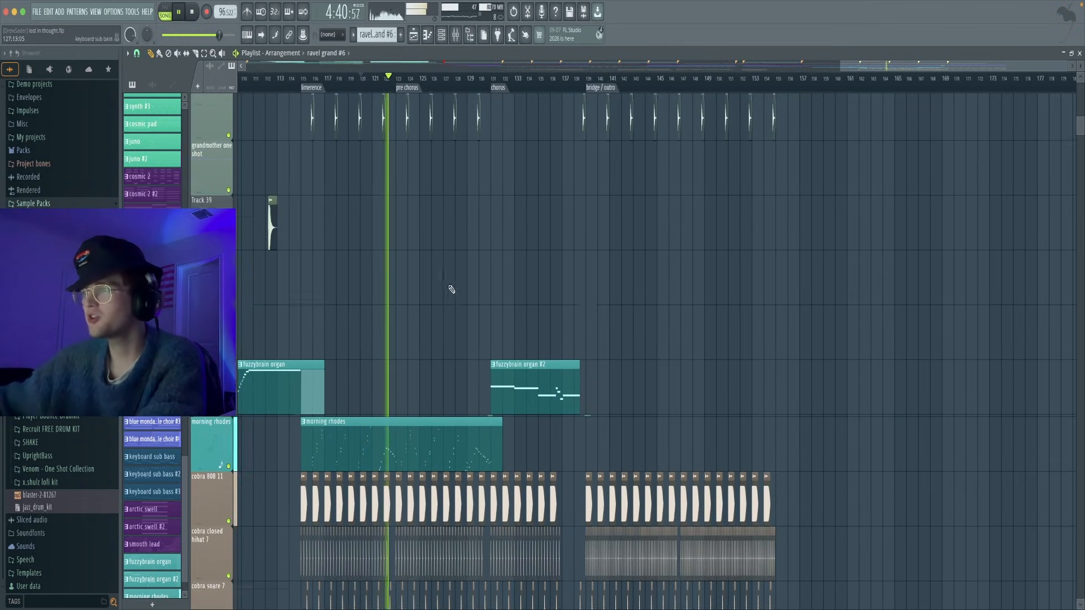
{"action": "scroll", "coordinate": [368, 375], "scroll_direction": "up", "scroll_amount": 4}
{"action": "key", "text": "space"}
Play the full arrangement again from the limerence section into the pre chorus, and open the mixer
{"action": "scroll", "coordinate": [517, 323], "scroll_direction": "right", "scroll_amount": 2}
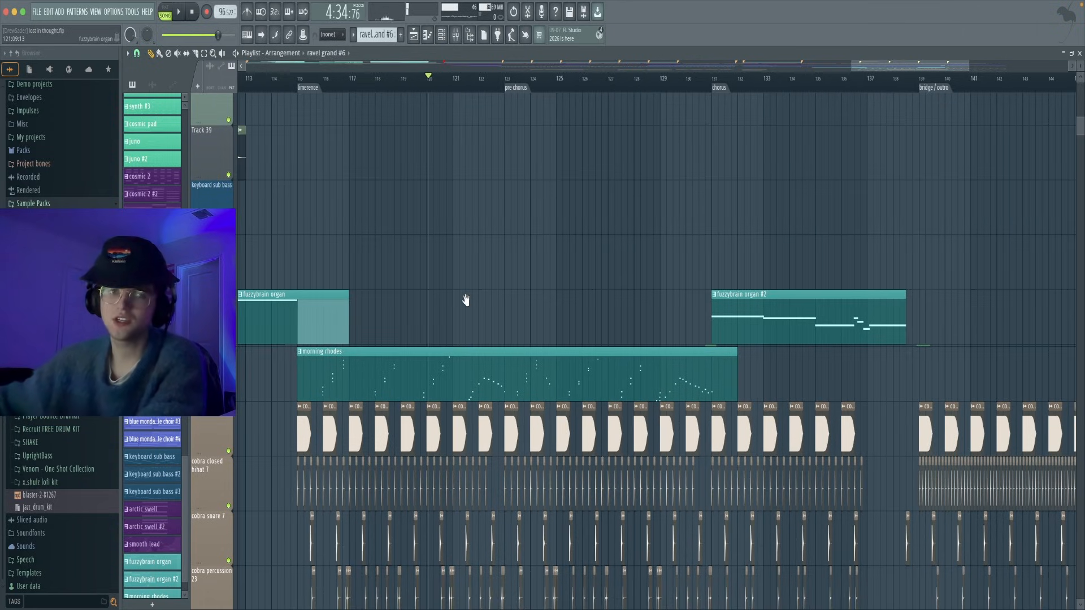
{"action": "scroll", "coordinate": [479, 315], "scroll_direction": "right", "scroll_amount": 2}
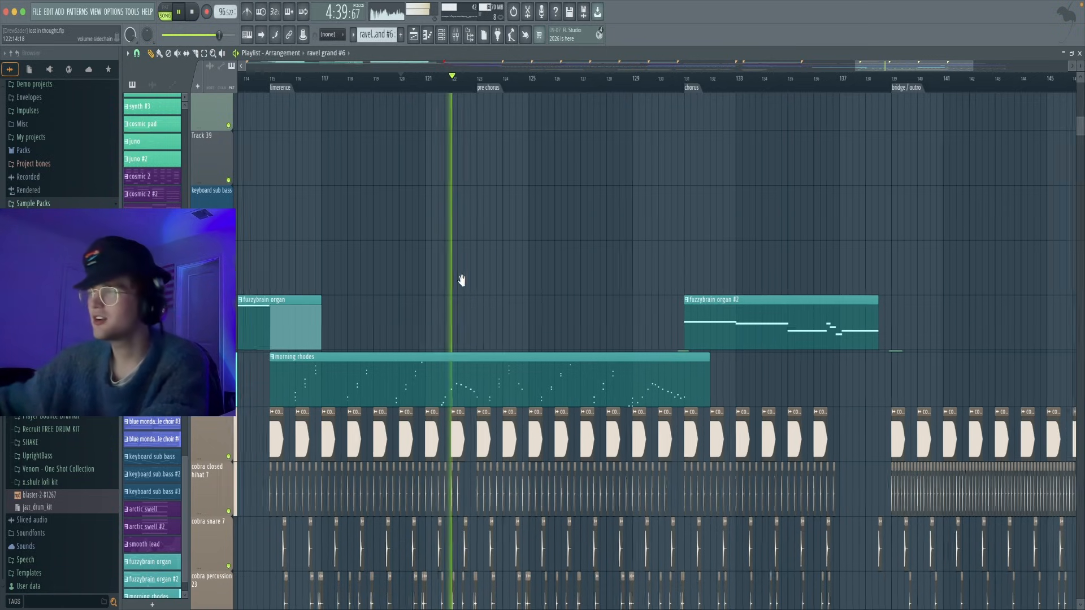
{"action": "left_click_drag", "start_coordinate": [465, 284], "coordinate": [426, 261]}
{"action": "scroll", "coordinate": [452, 249], "scroll_direction": "right", "scroll_amount": 1}
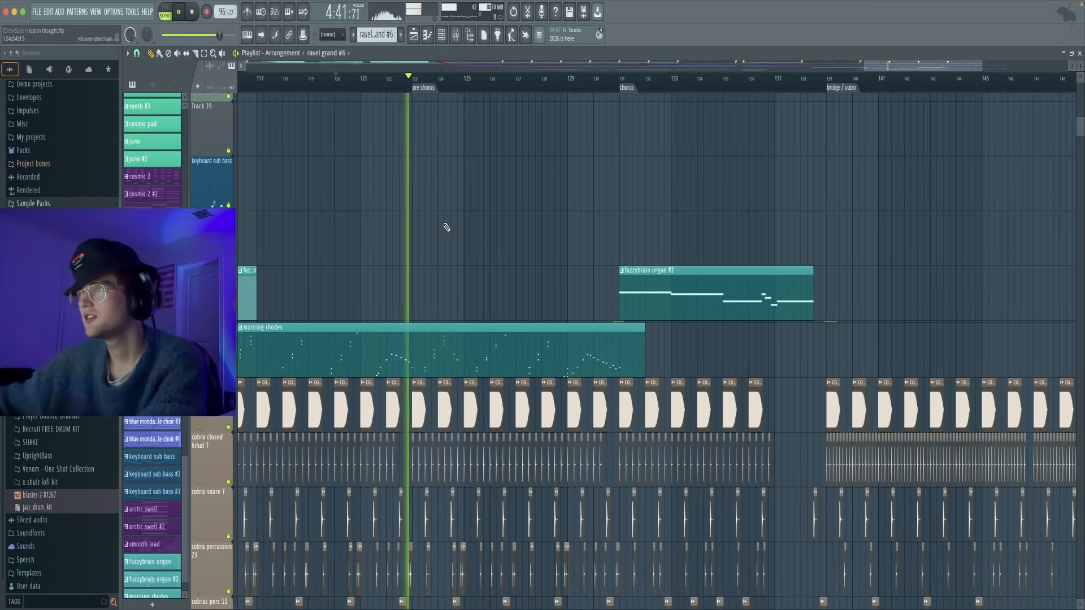
{"action": "left_click", "coordinate": [456, 38]}
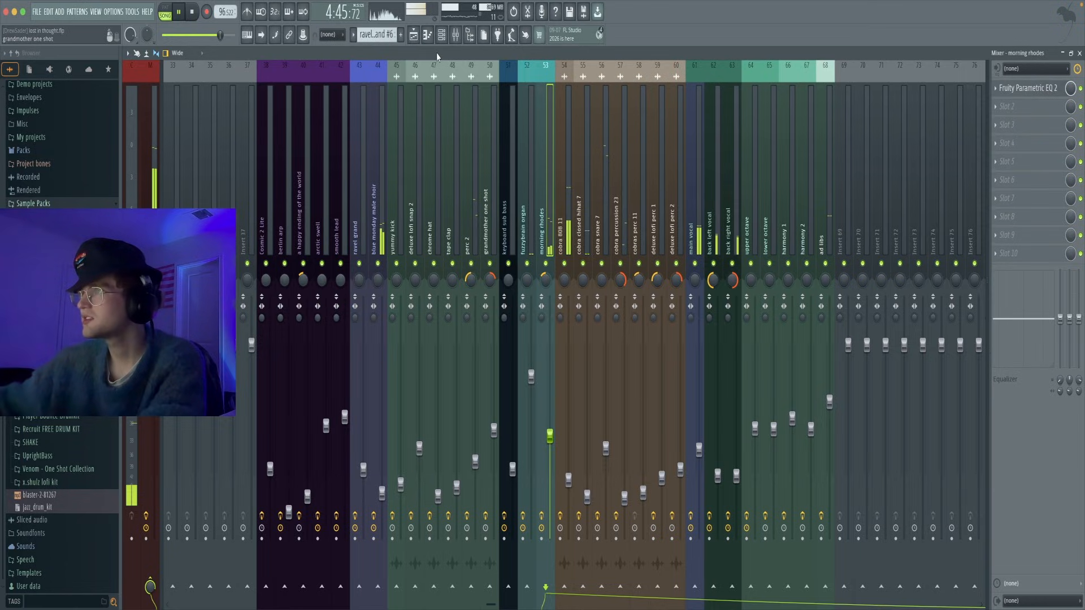
Follow playback through the limerence section and pre chorus, switching between the playlist and the mixer
{"action": "left_click", "coordinate": [415, 38]}
{"action": "left_click_drag", "start_coordinate": [521, 149], "coordinate": [461, 145]}
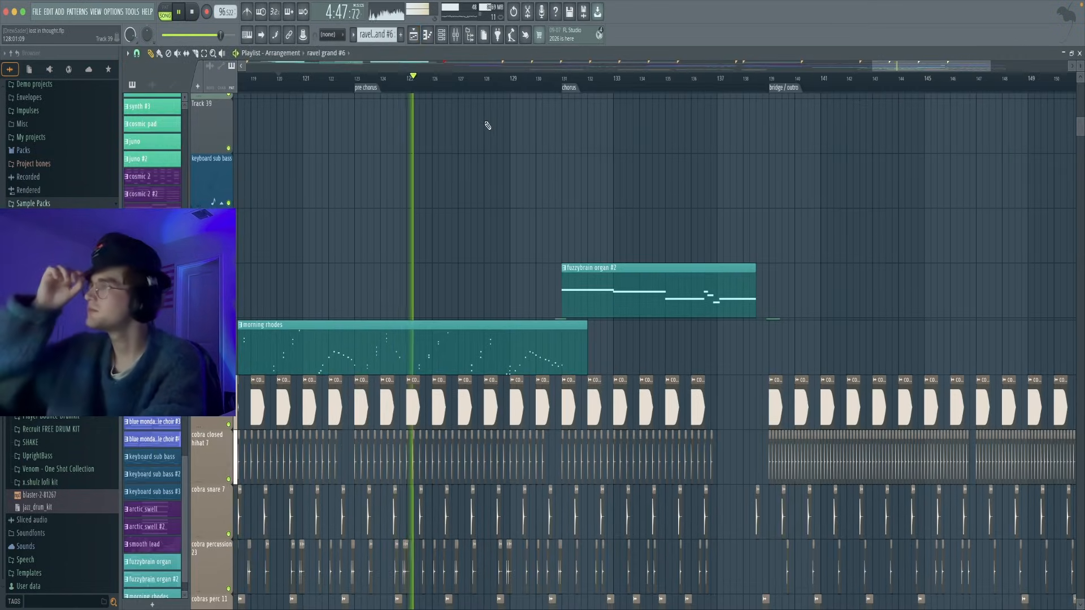
{"action": "left_click", "coordinate": [455, 37]}
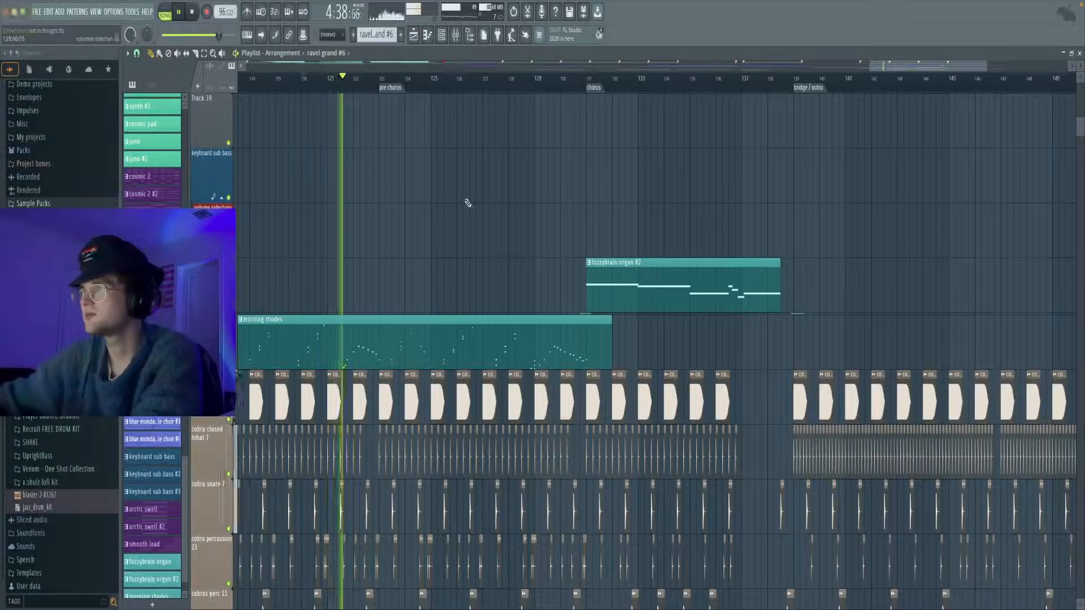
{"action": "left_click_drag", "start_coordinate": [468, 202], "coordinate": [520, 193]}
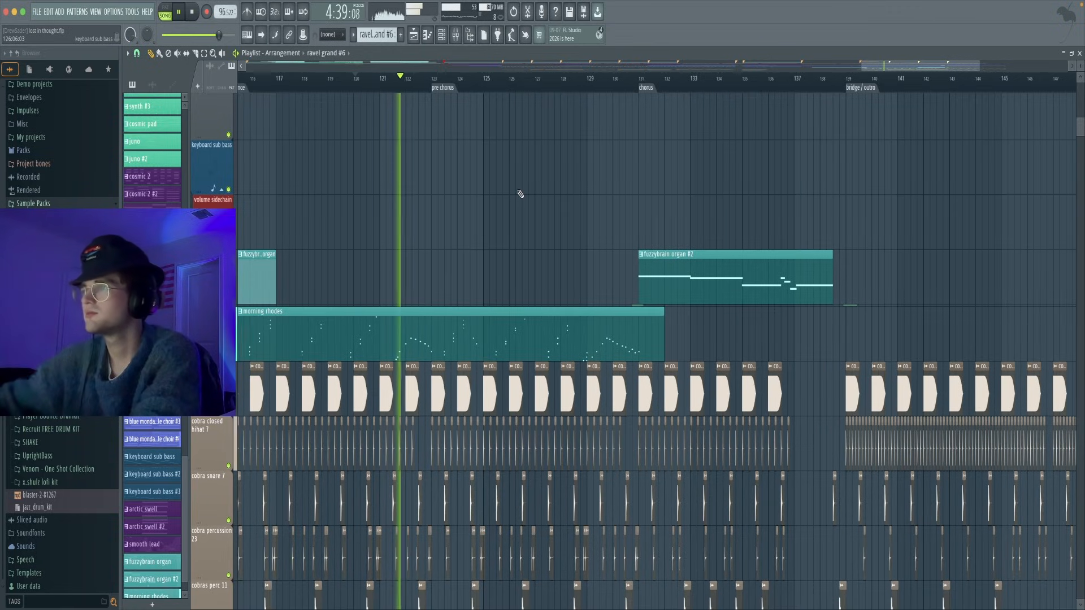
{"action": "left_click", "coordinate": [456, 36]}
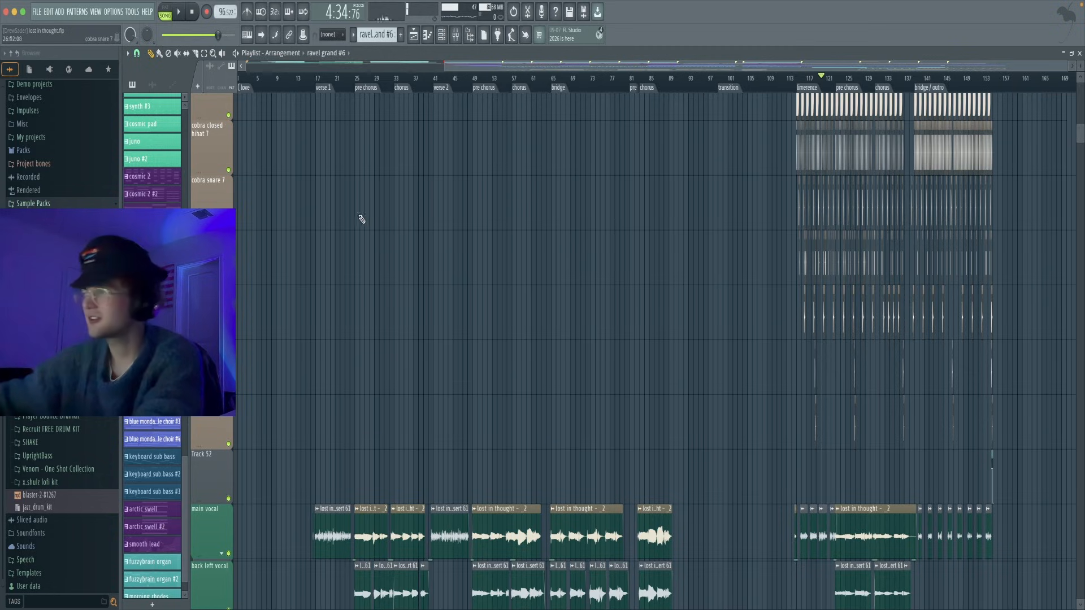
Look over the drum, bass, organ and vocal clips across the whole arrangement
{"action": "scroll", "coordinate": [429, 229], "scroll_direction": "down", "scroll_amount": 5}
{"action": "scroll", "coordinate": [507, 239], "scroll_direction": "up", "scroll_amount": 15}
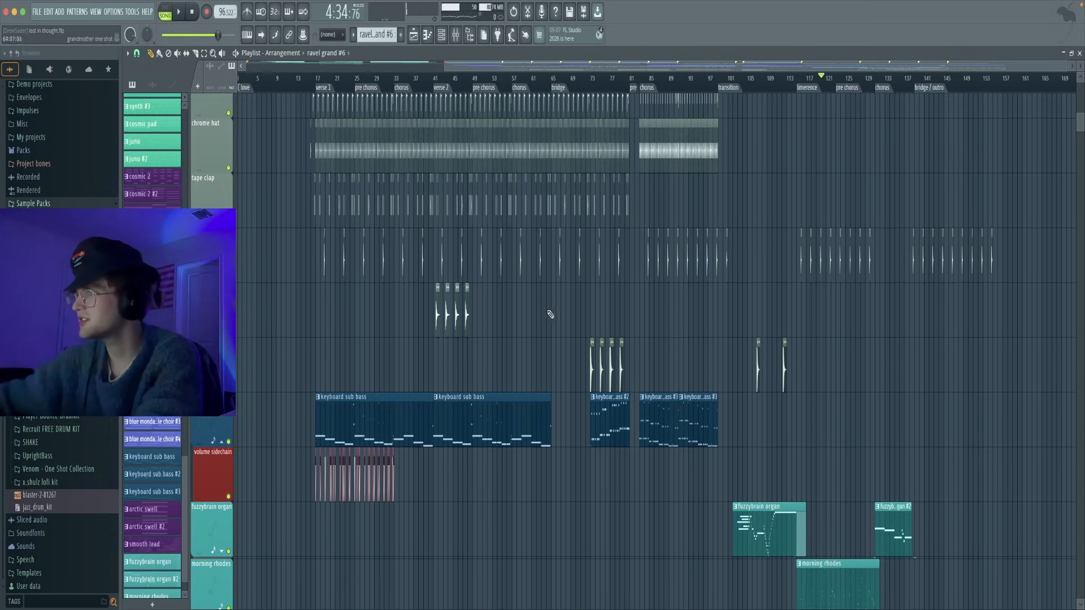
{"action": "scroll", "coordinate": [548, 315], "scroll_direction": "right", "scroll_amount": 8}
{"action": "scroll", "coordinate": [529, 346], "scroll_direction": "down", "scroll_amount": 6}
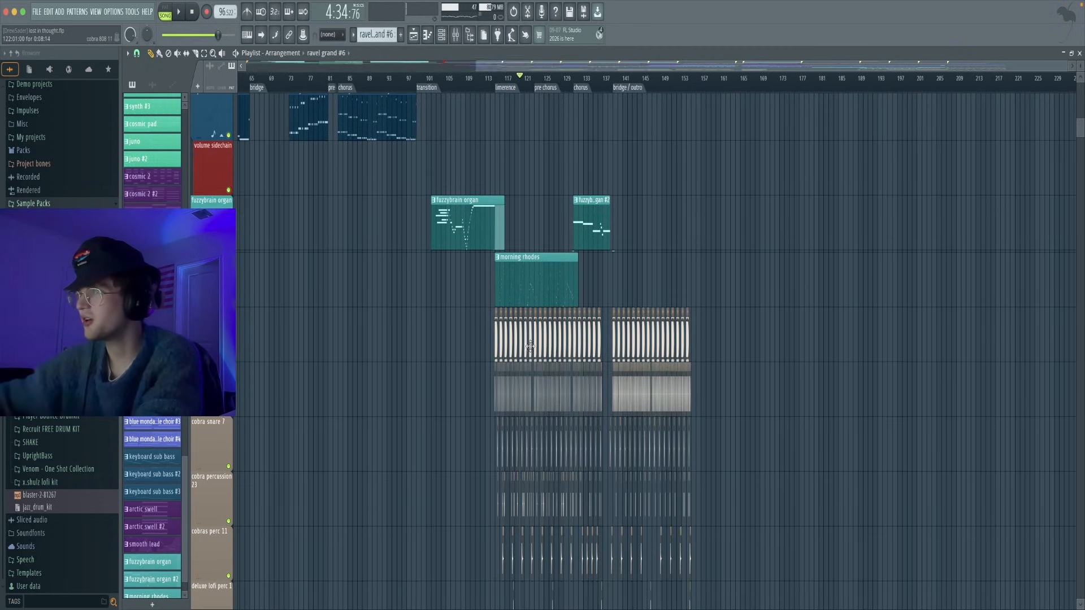
Solo the cobra 808 11 track and play it from about bar 120 in the limerence section
{"action": "scroll", "coordinate": [530, 346], "scroll_direction": "up", "scroll_amount": 8}
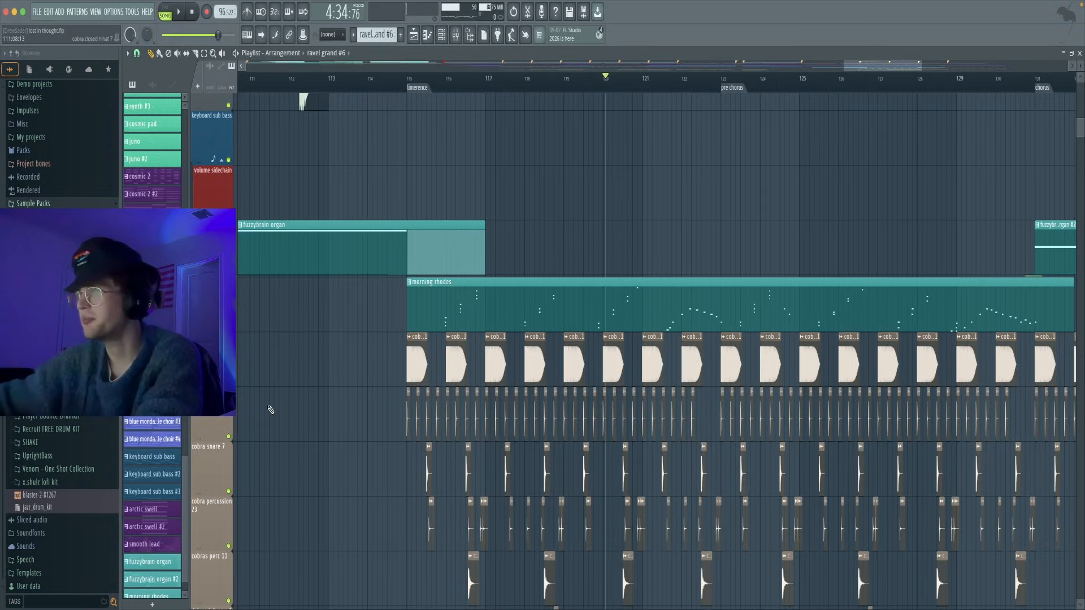
{"action": "right_click", "coordinate": [228, 381]}
{"action": "key", "text": "space"}
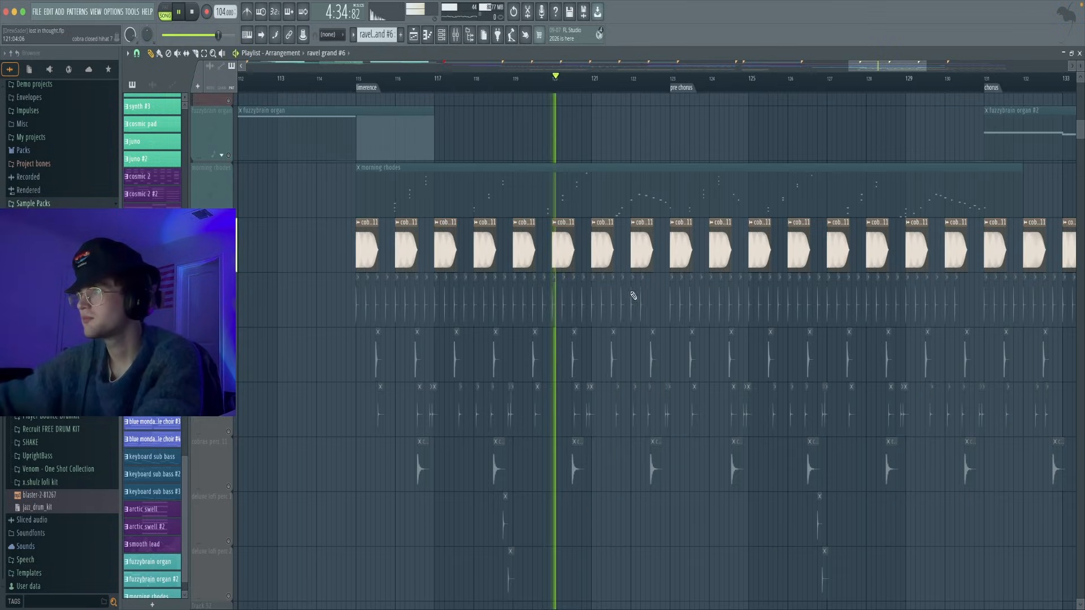
{"action": "left_click_drag", "start_coordinate": [614, 212], "coordinate": [547, 265]}
{"action": "scroll", "coordinate": [416, 271], "scroll_direction": "down", "scroll_amount": 2}
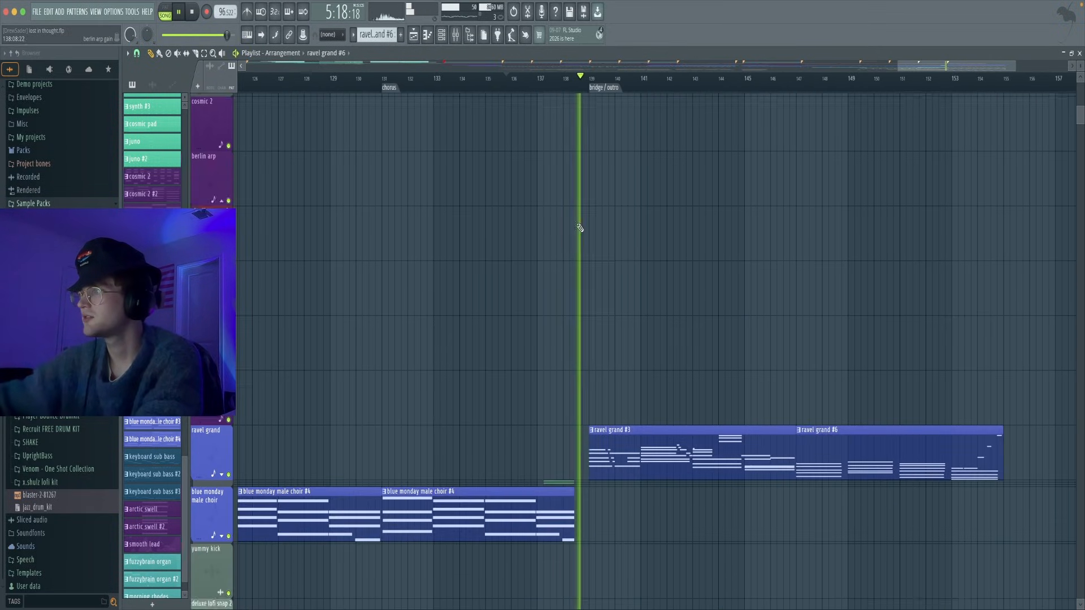
Cue the song at about bar 137 ahead of the bridge / outro and look over the perc 2, organ and 808 clips
{"action": "scroll", "coordinate": [627, 235], "scroll_direction": "down", "scroll_amount": 3}
{"action": "left_click_drag", "start_coordinate": [627, 235], "coordinate": [498, 167]}
{"action": "scroll", "coordinate": [452, 152], "scroll_direction": "down", "scroll_amount": 5}
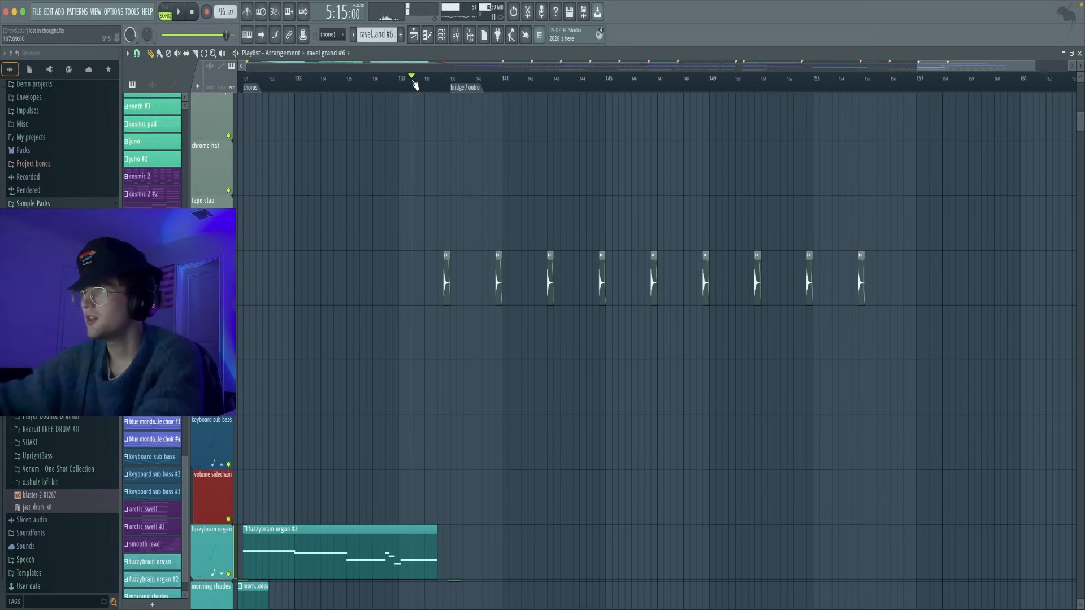
{"action": "scroll", "coordinate": [489, 218], "scroll_direction": "down", "scroll_amount": 2}
{"action": "key", "text": "space"}
{"action": "left_click_drag", "start_coordinate": [450, 271], "coordinate": [619, 282]}
{"action": "scroll", "coordinate": [619, 283], "scroll_direction": "down", "scroll_amount": 1}
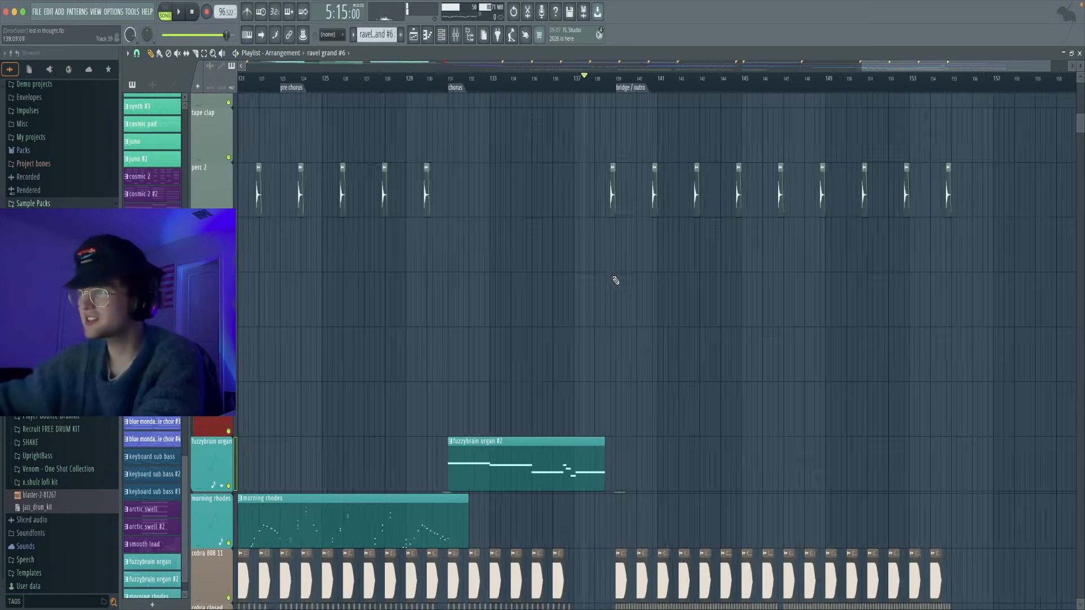
{"action": "scroll", "coordinate": [619, 282], "scroll_direction": "down", "scroll_amount": 3}
{"action": "left_click_drag", "start_coordinate": [617, 167], "coordinate": [558, 168]}
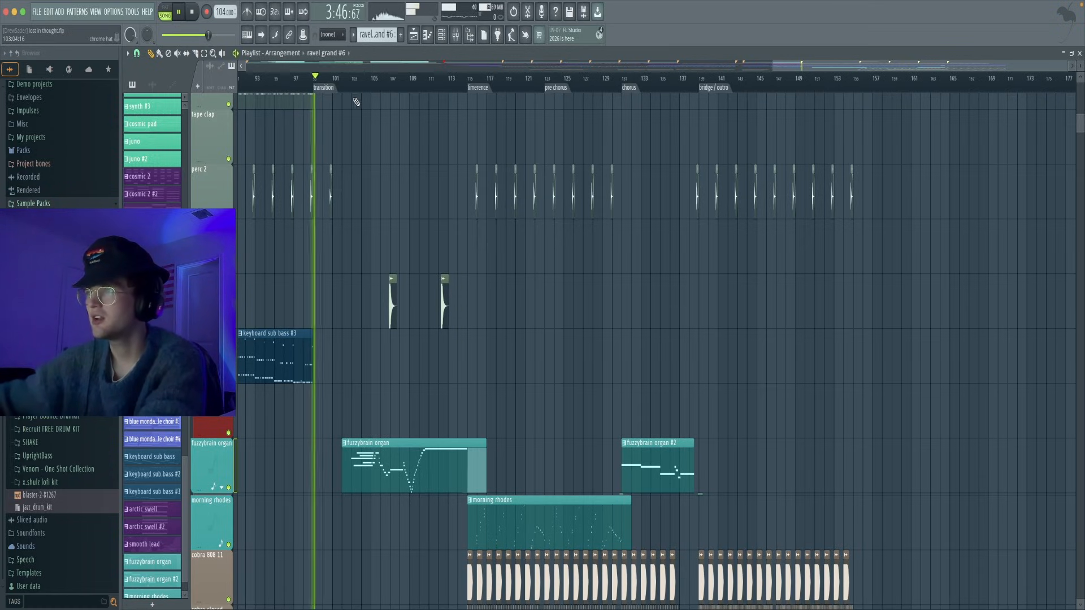
Skip playback from the transition to the start of the limerence section, then to just before the bridge / outro
{"action": "left_click_drag", "start_coordinate": [347, 82], "coordinate": [470, 81]}
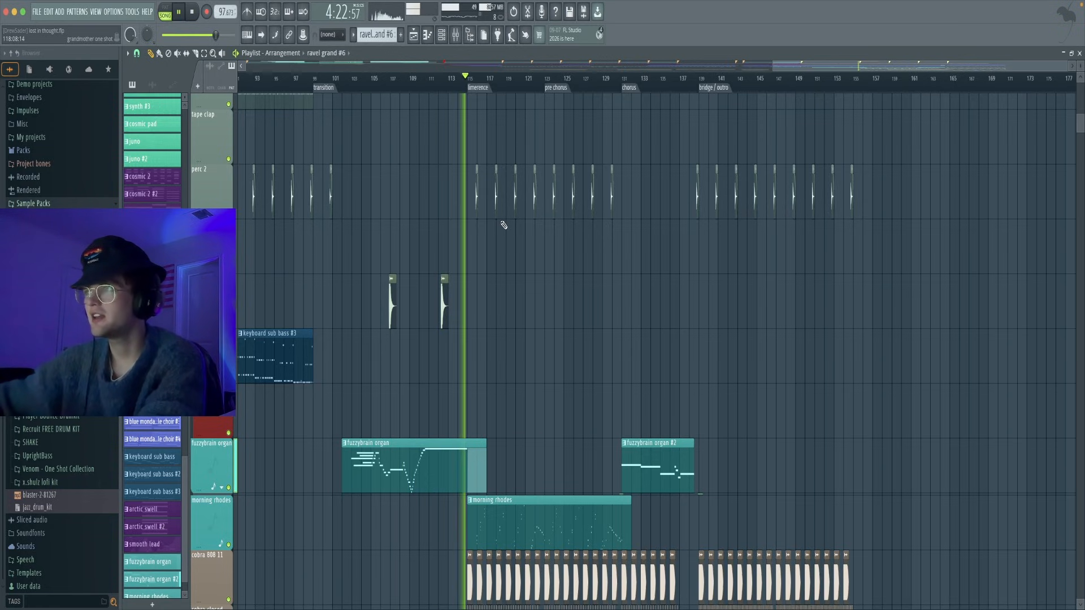
{"action": "left_click_drag", "start_coordinate": [504, 224], "coordinate": [453, 220]}
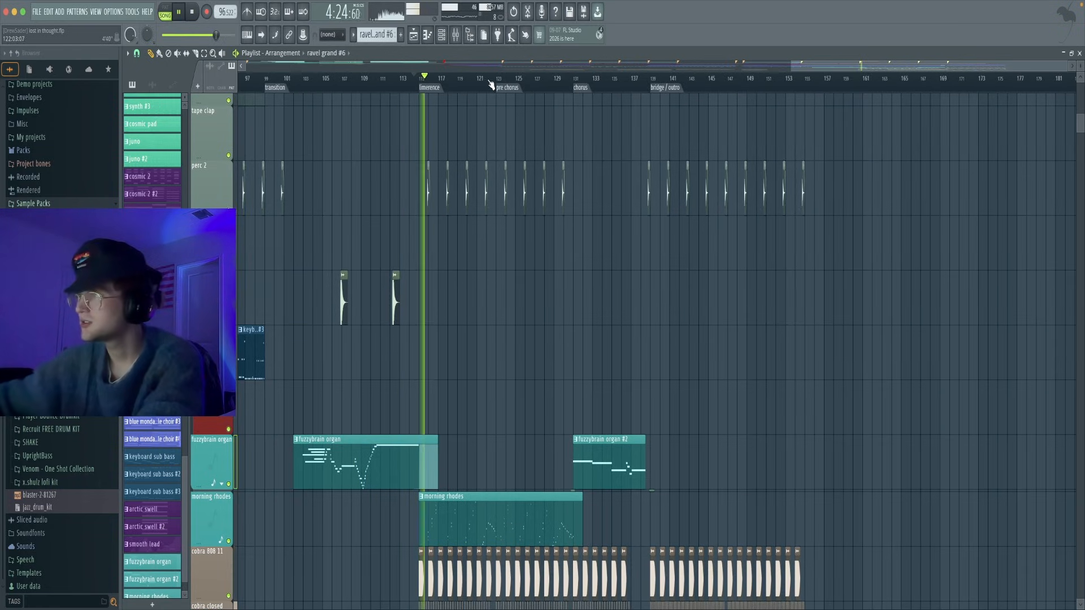
{"action": "left_click_drag", "start_coordinate": [525, 84], "coordinate": [643, 83]}
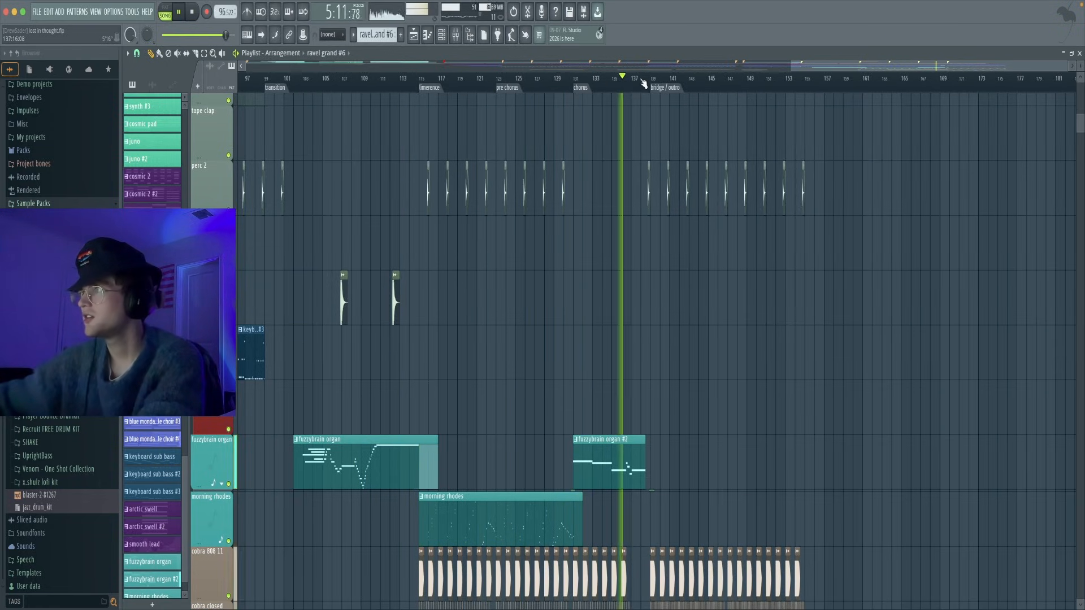
{"action": "left_click_drag", "start_coordinate": [543, 66], "coordinate": [1083, 67]}
Follow playback into the bridge / outro and examine its perc 2, cobra drum and ravel grand clips
{"action": "scroll", "coordinate": [874, 165], "scroll_direction": "up", "scroll_amount": 5}
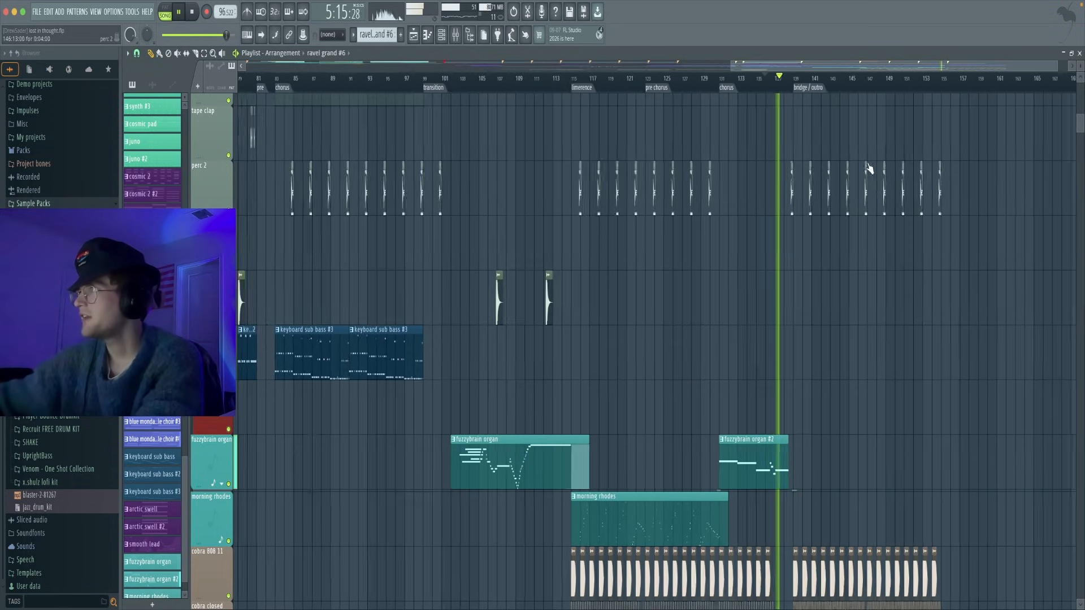
{"action": "scroll", "coordinate": [841, 184], "scroll_direction": "right", "scroll_amount": 5}
{"action": "scroll", "coordinate": [841, 184], "scroll_direction": "down", "scroll_amount": 1}
{"action": "scroll", "coordinate": [806, 211], "scroll_direction": "up", "scroll_amount": 2}
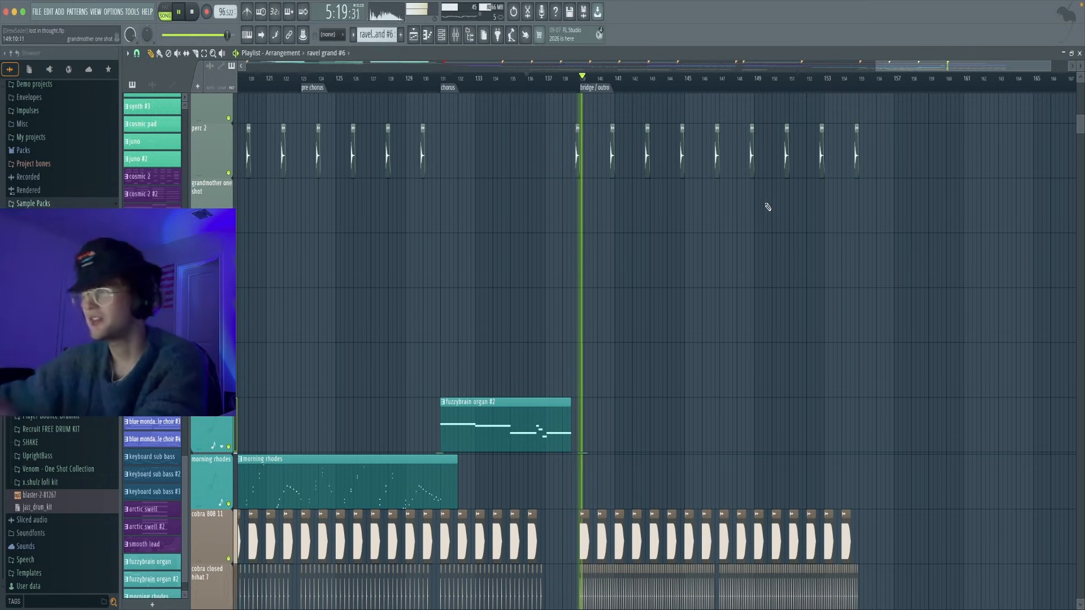
{"action": "scroll", "coordinate": [618, 250], "scroll_direction": "right", "scroll_amount": 5}
{"action": "scroll", "coordinate": [618, 250], "scroll_direction": "down", "scroll_amount": 1}
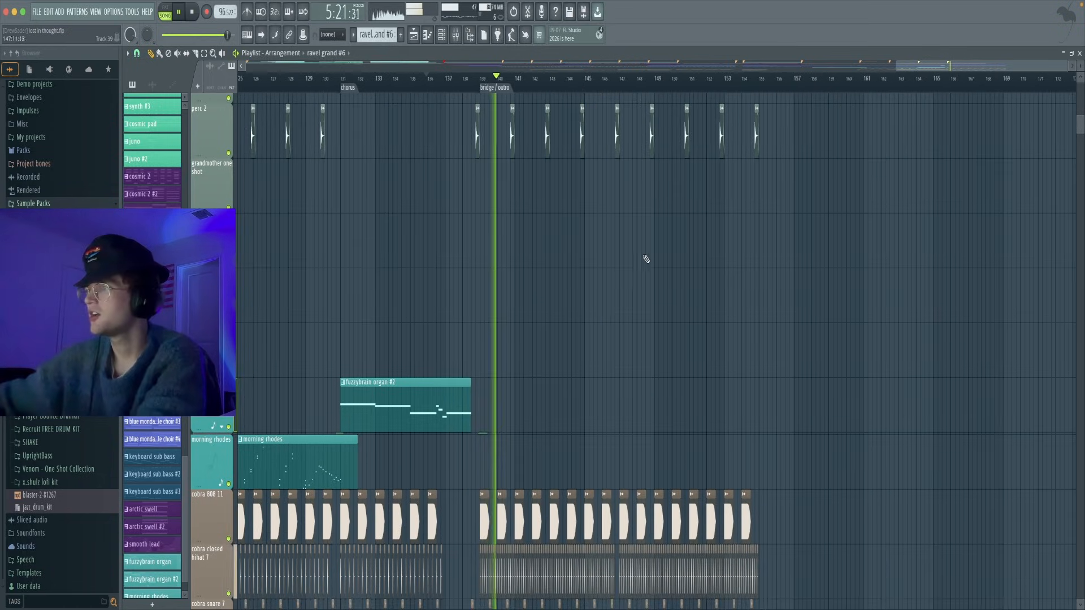
{"action": "scroll", "coordinate": [696, 275], "scroll_direction": "up", "scroll_amount": 3}
{"action": "scroll", "coordinate": [562, 262], "scroll_direction": "up", "scroll_amount": 8}
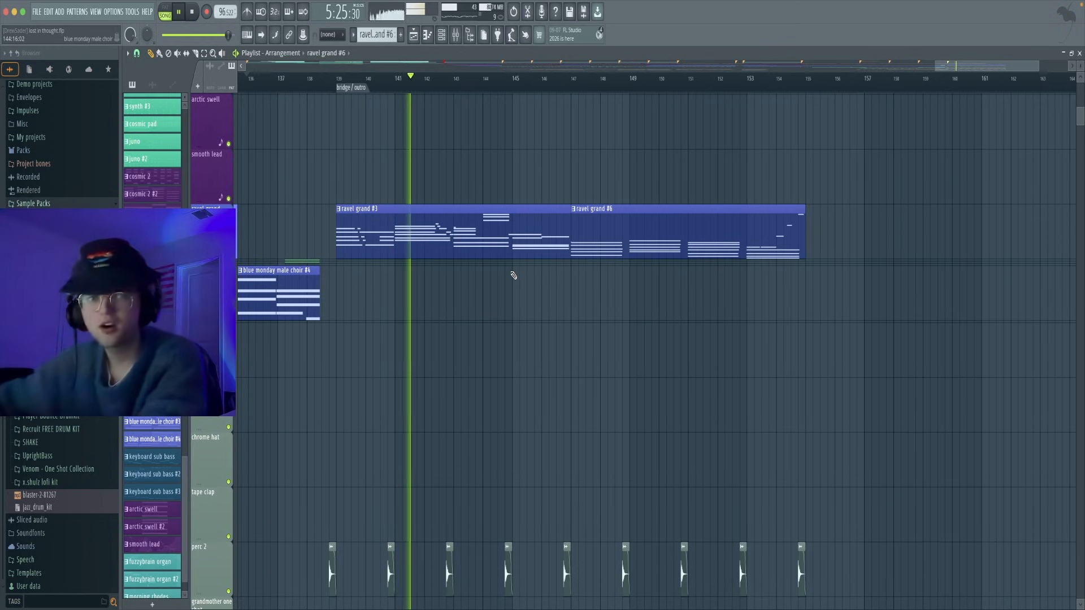
Close the main vocal's Fruity Parametric EQ 2, return from the piano roll to the playlist, and look over the closing clips
{"action": "key", "text": "Tab"}
{"action": "key", "text": "Tab"}
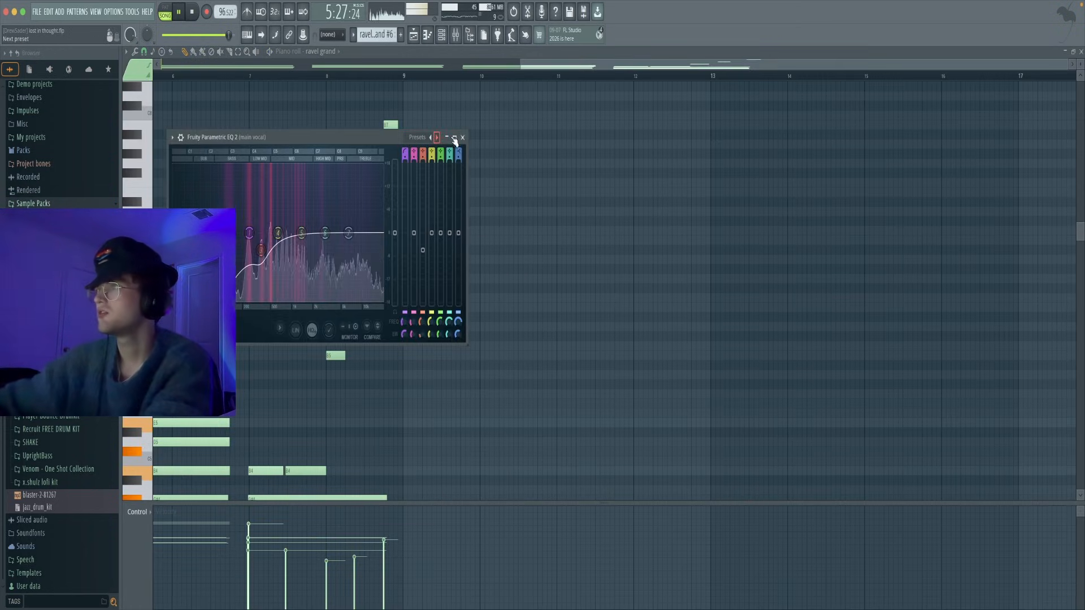
{"action": "left_click", "coordinate": [463, 138]}
{"action": "left_click", "coordinate": [415, 35]}
{"action": "scroll", "coordinate": [739, 274], "scroll_direction": "down", "scroll_amount": 6}
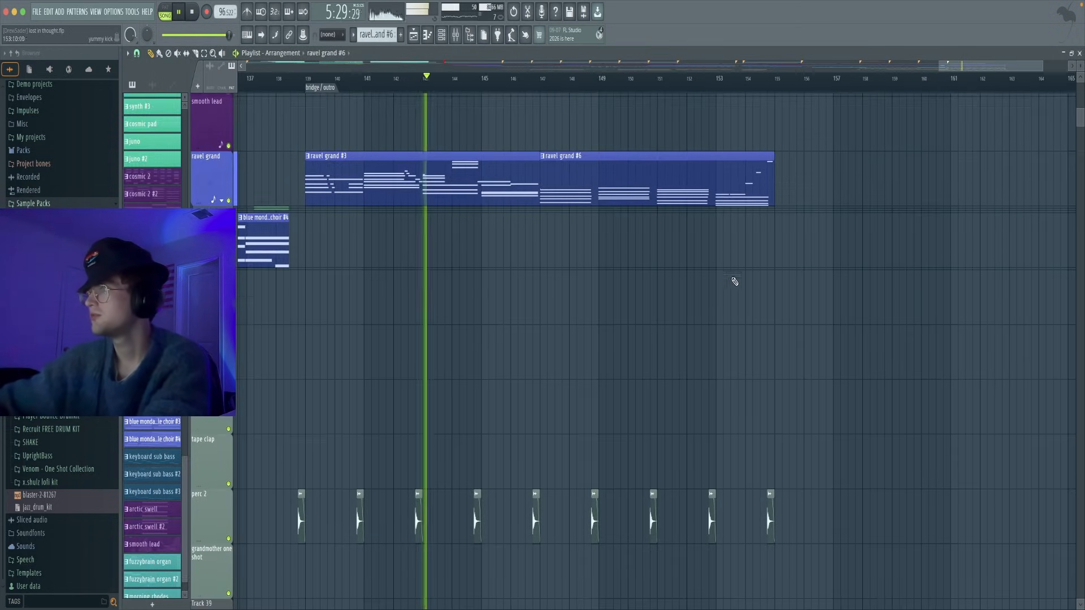
{"action": "scroll", "coordinate": [694, 279], "scroll_direction": "down", "scroll_amount": 2}
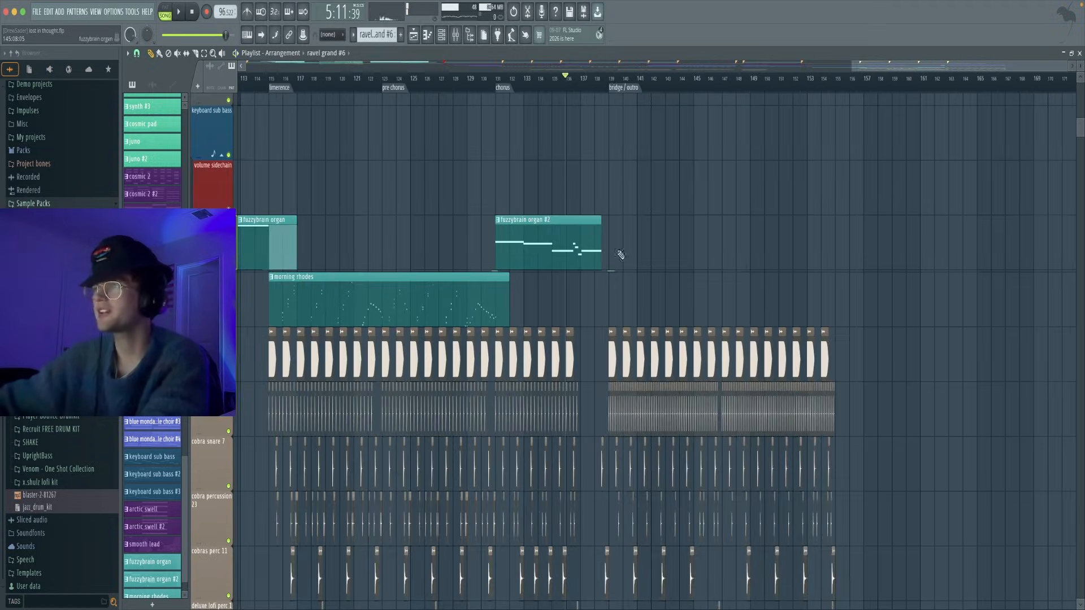